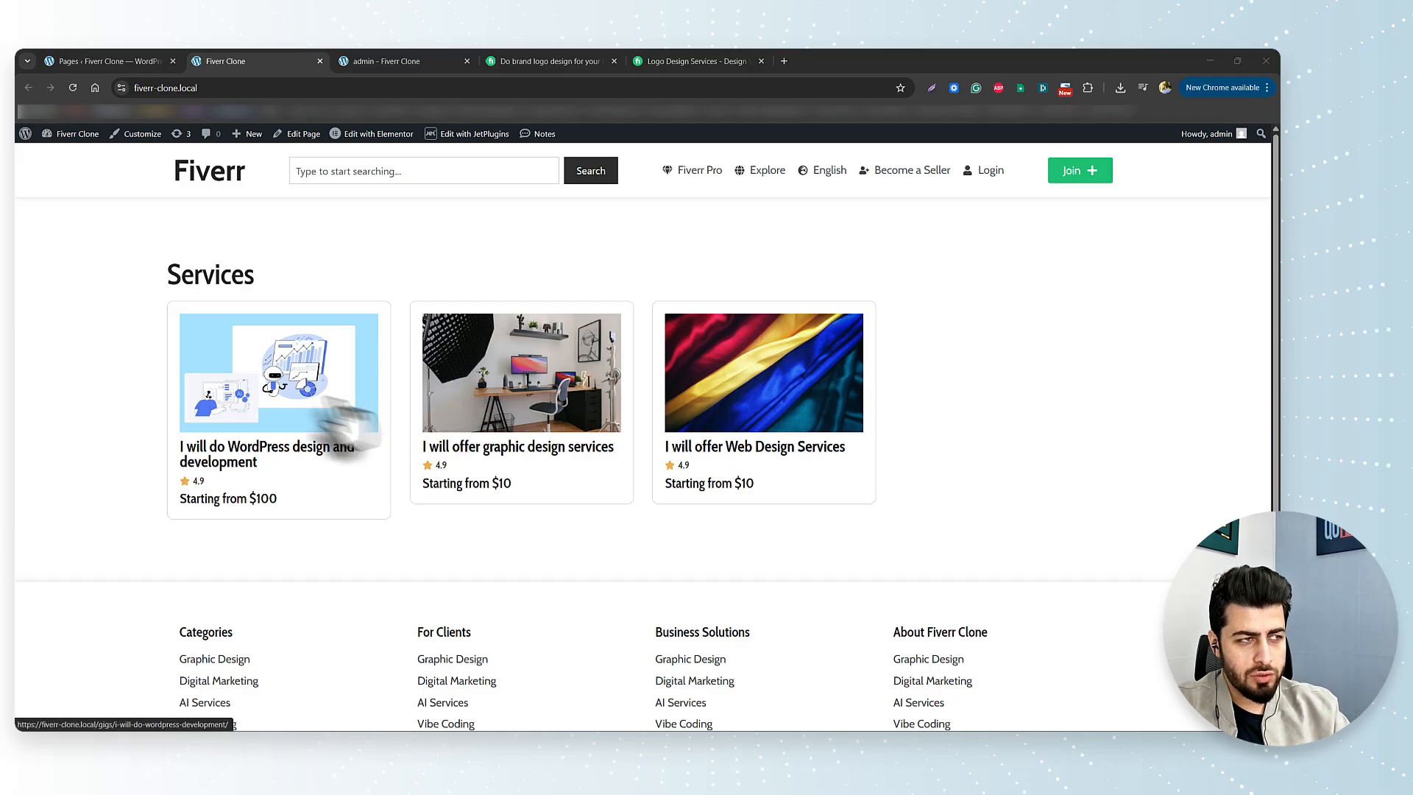
Step: Review the Fiverr clone's services page and the seller profile page with its portfolio images and service cards
scroll(973, 451, down, 4)
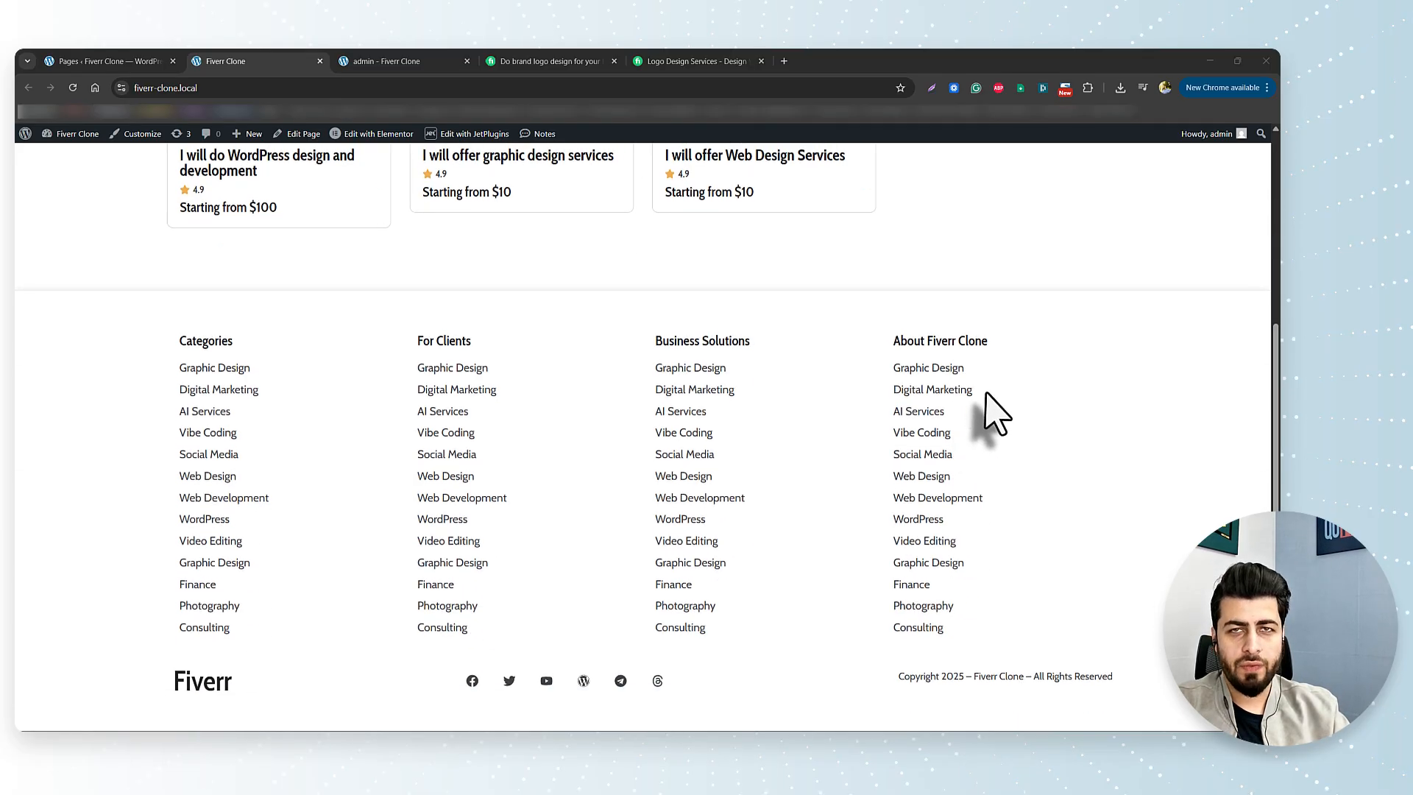
scroll(988, 397, up, 4)
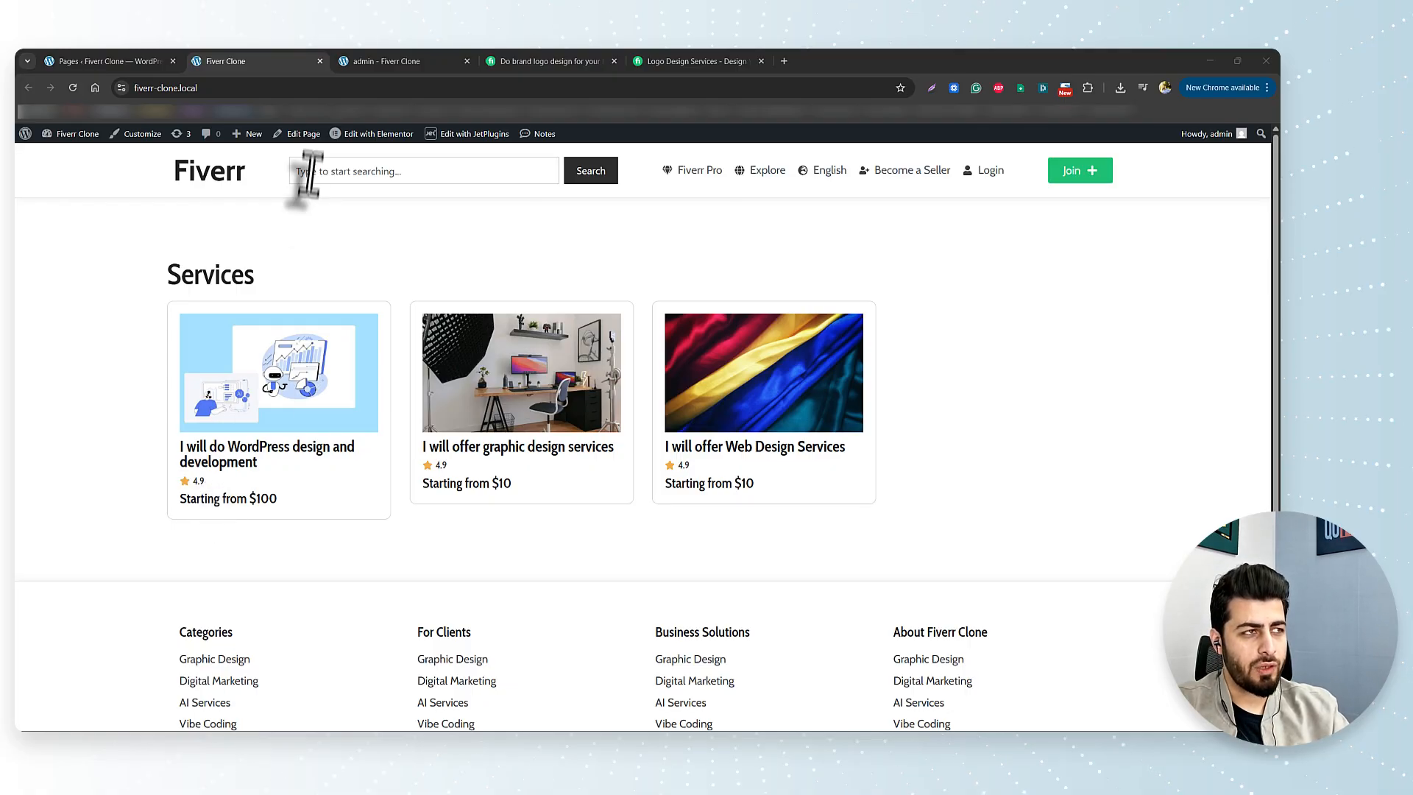
mouse_move(357, 132)
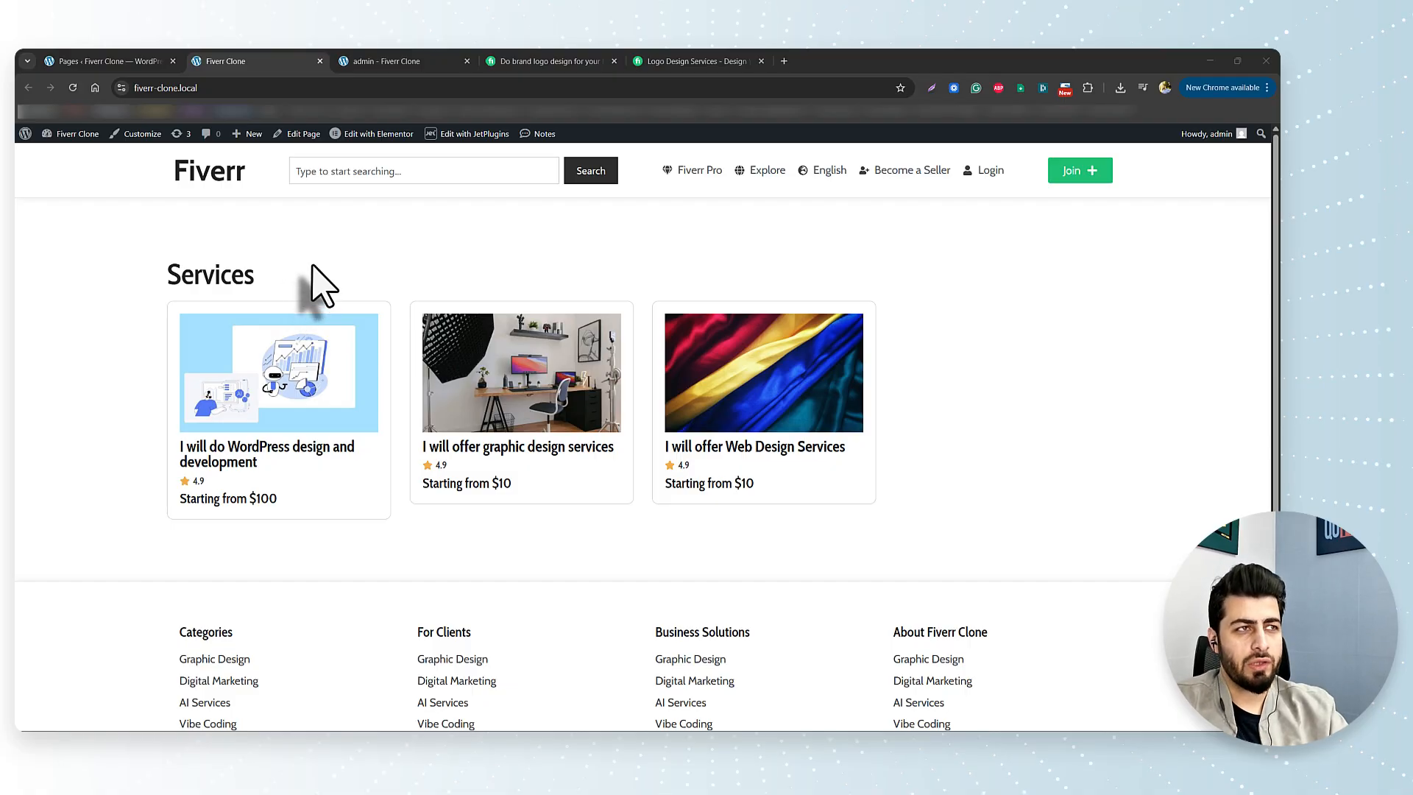
click(380, 59)
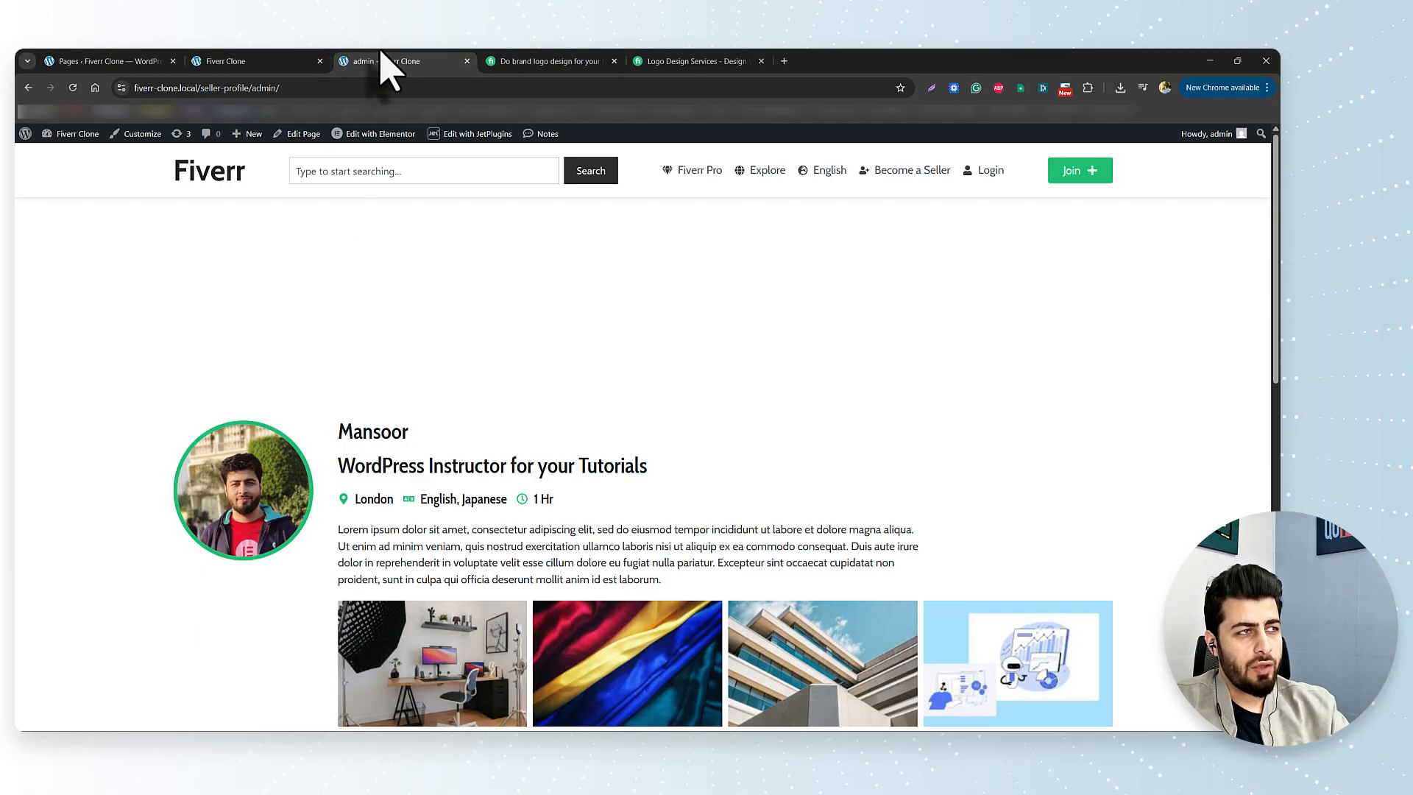
scroll(477, 384, down, 1)
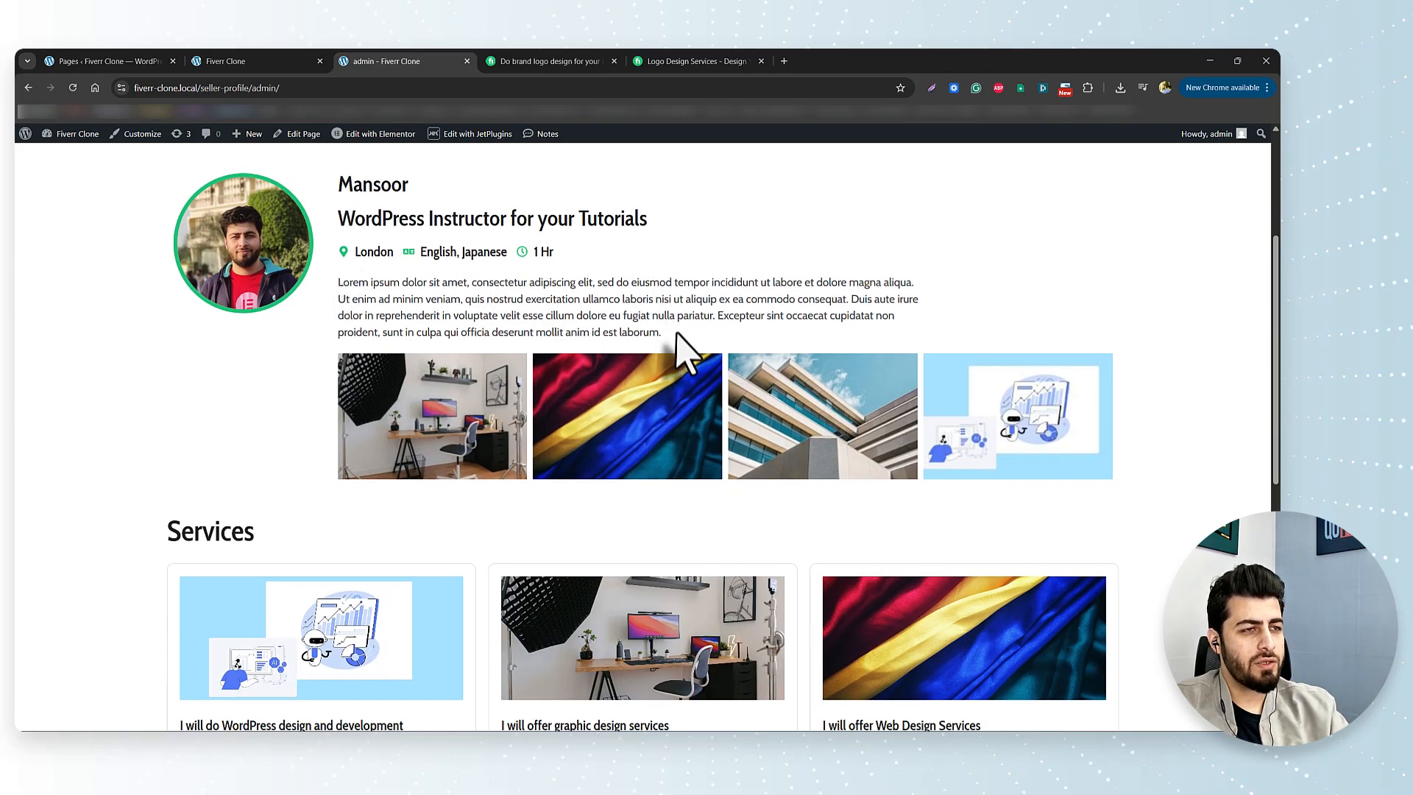
scroll(665, 316, down, 4)
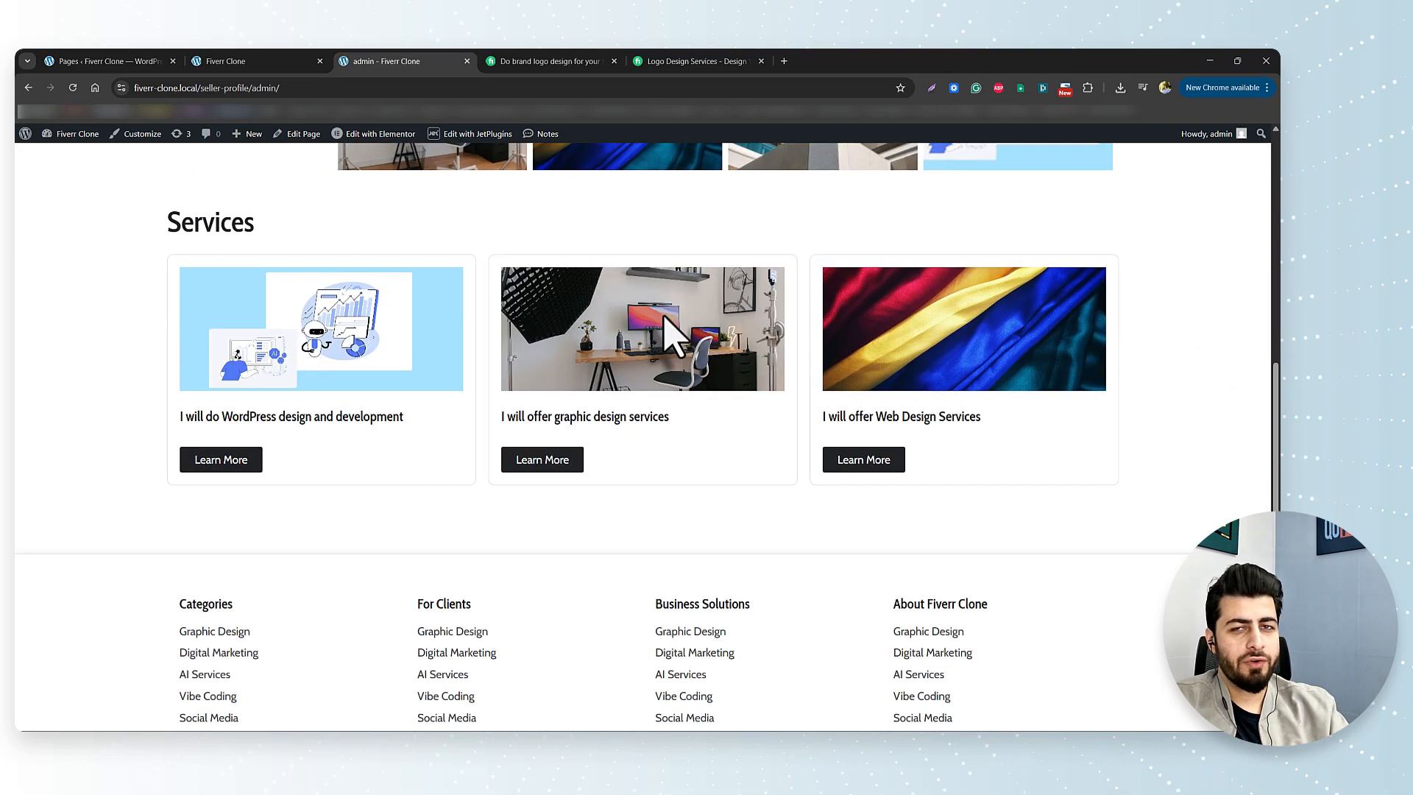
Step: Add a new WordPress page titled Freelancers, publish it, and return to the pages list
click(103, 62)
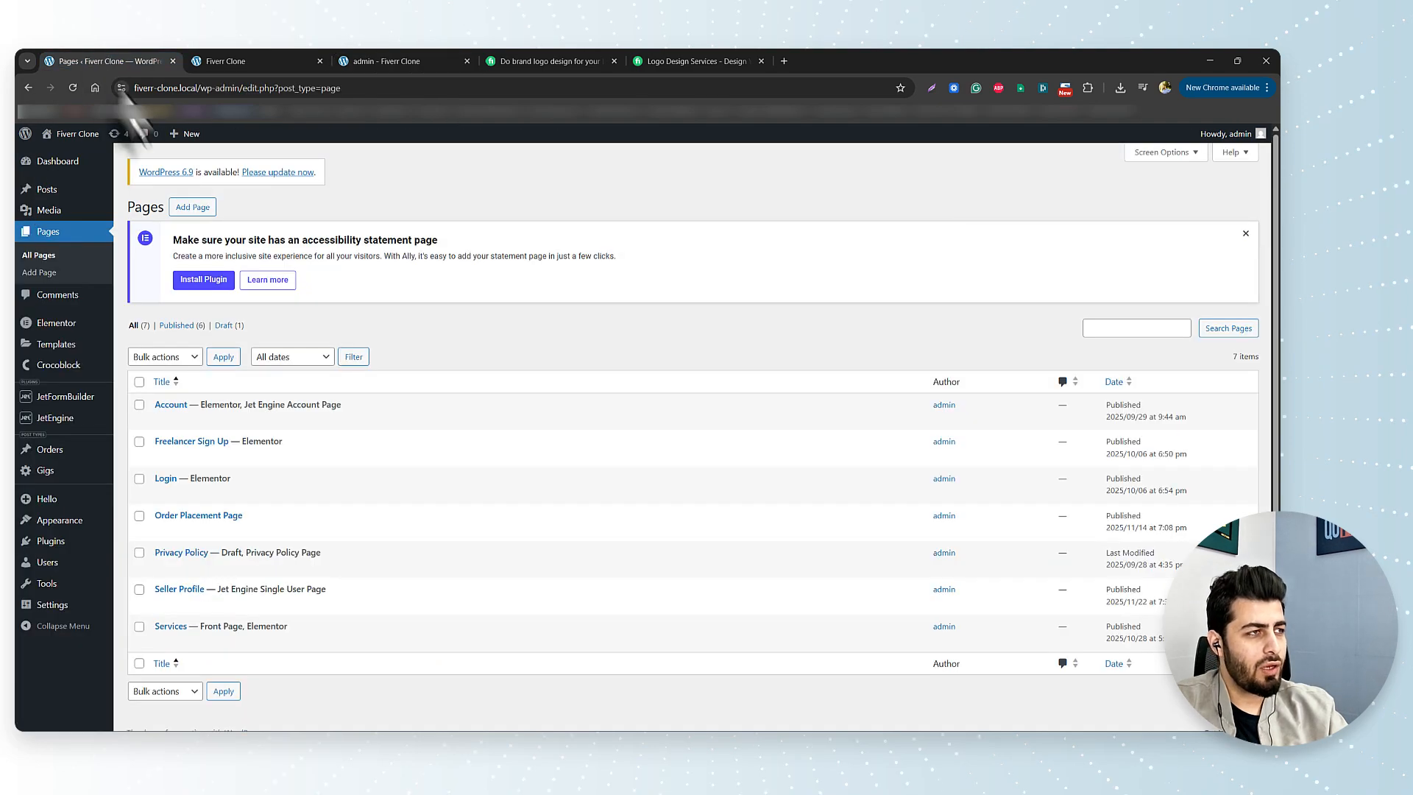
click(202, 208)
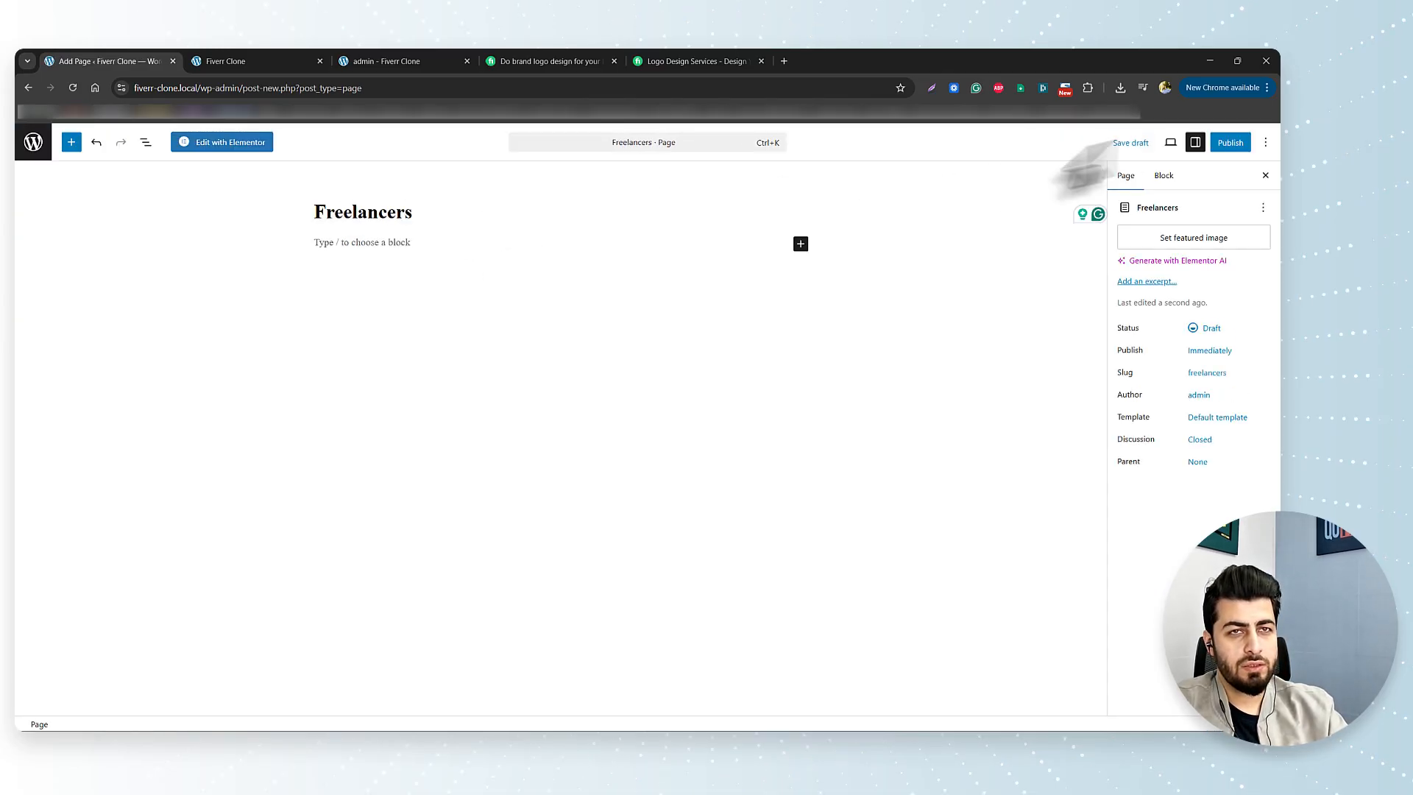
click(1230, 143)
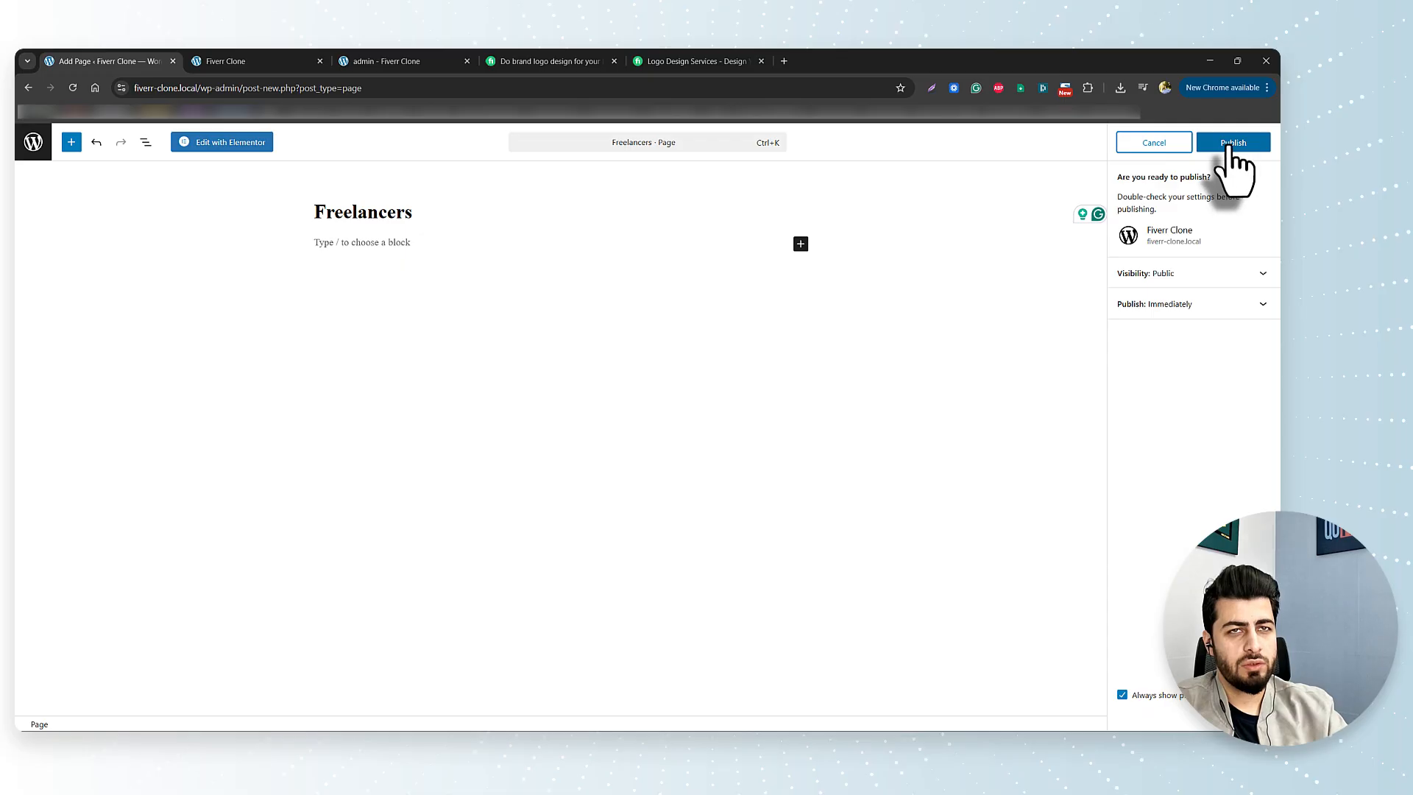
click(1230, 143)
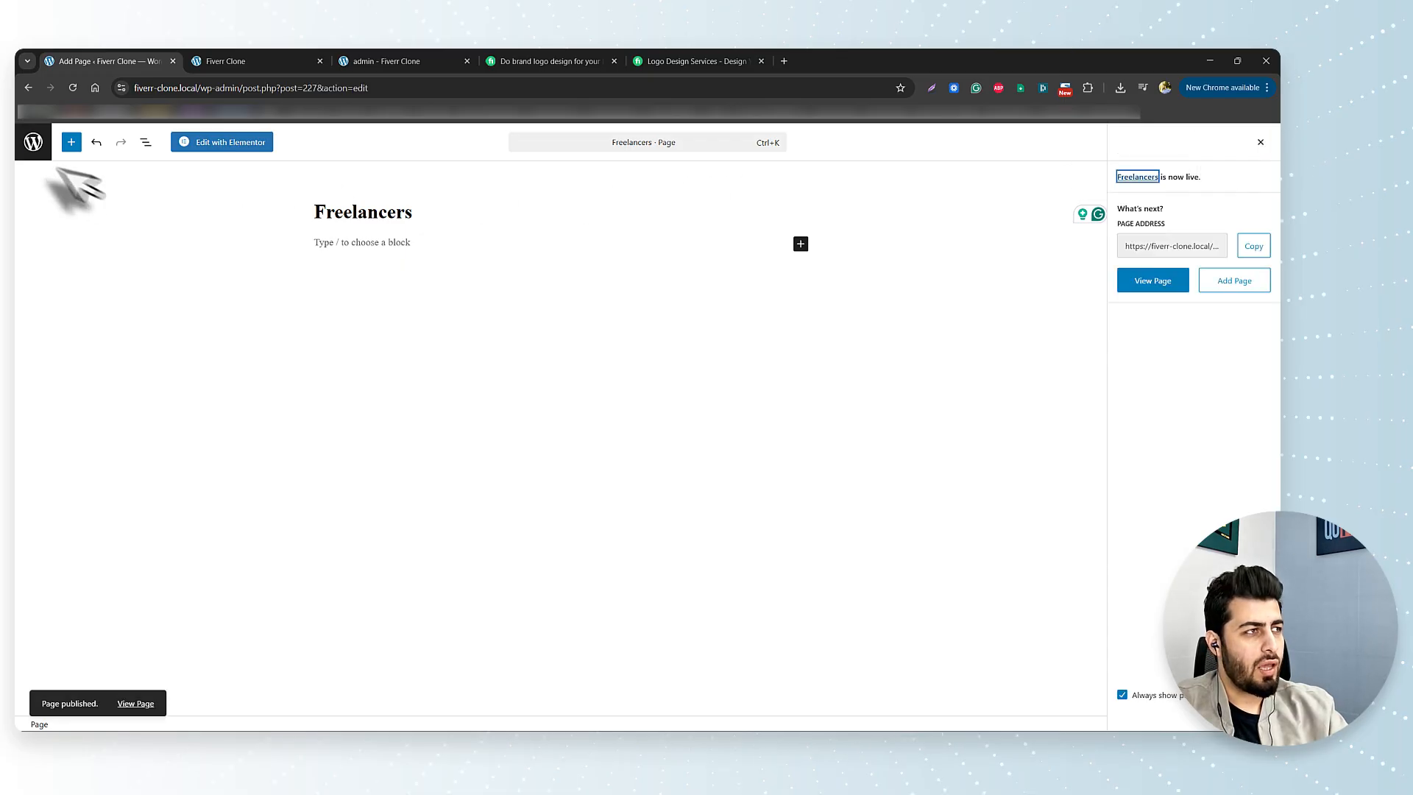
click(35, 142)
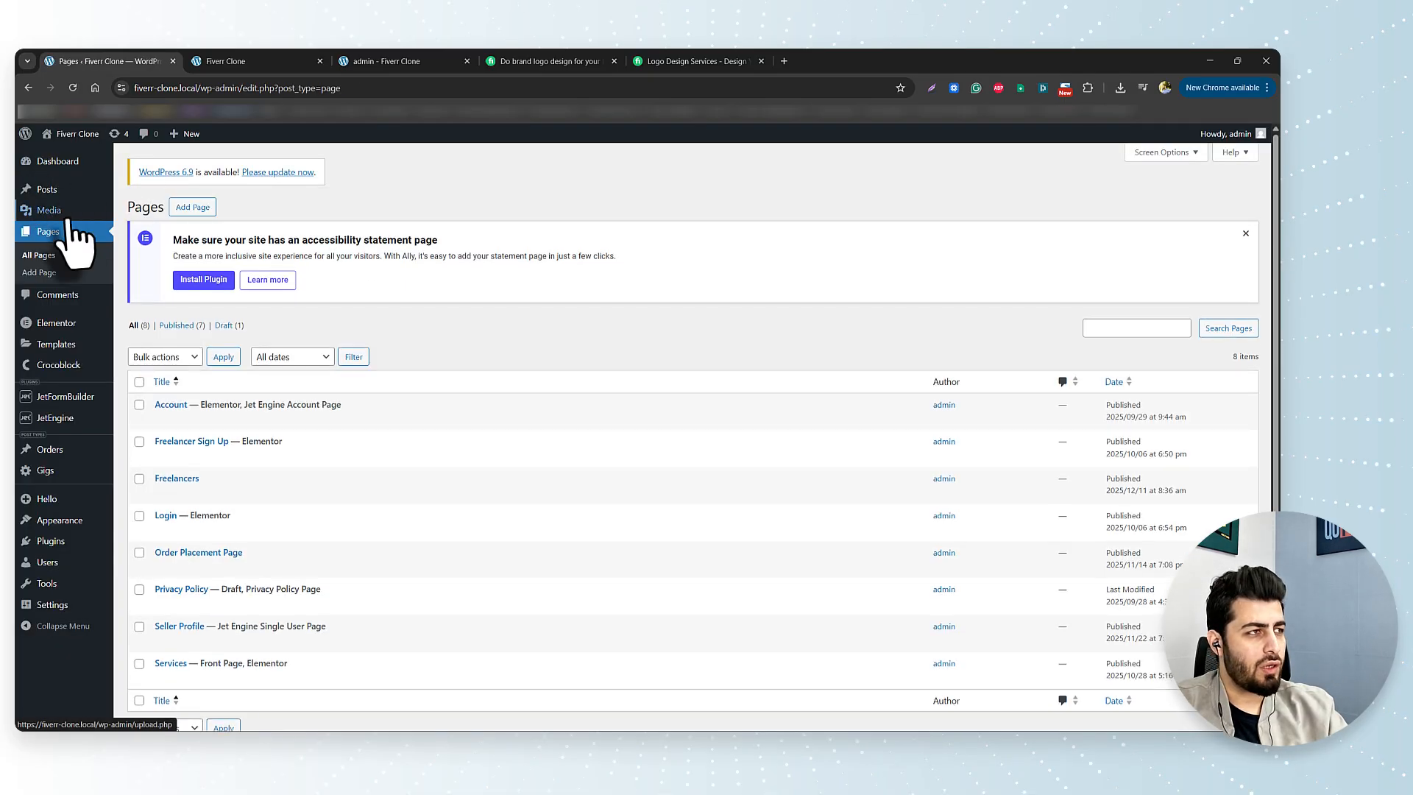
Step: In JetEngine's Profile Builder, keep the public users page enabled, assign Freelancers as the Users Page, and save the settings
mouse_move(49, 429)
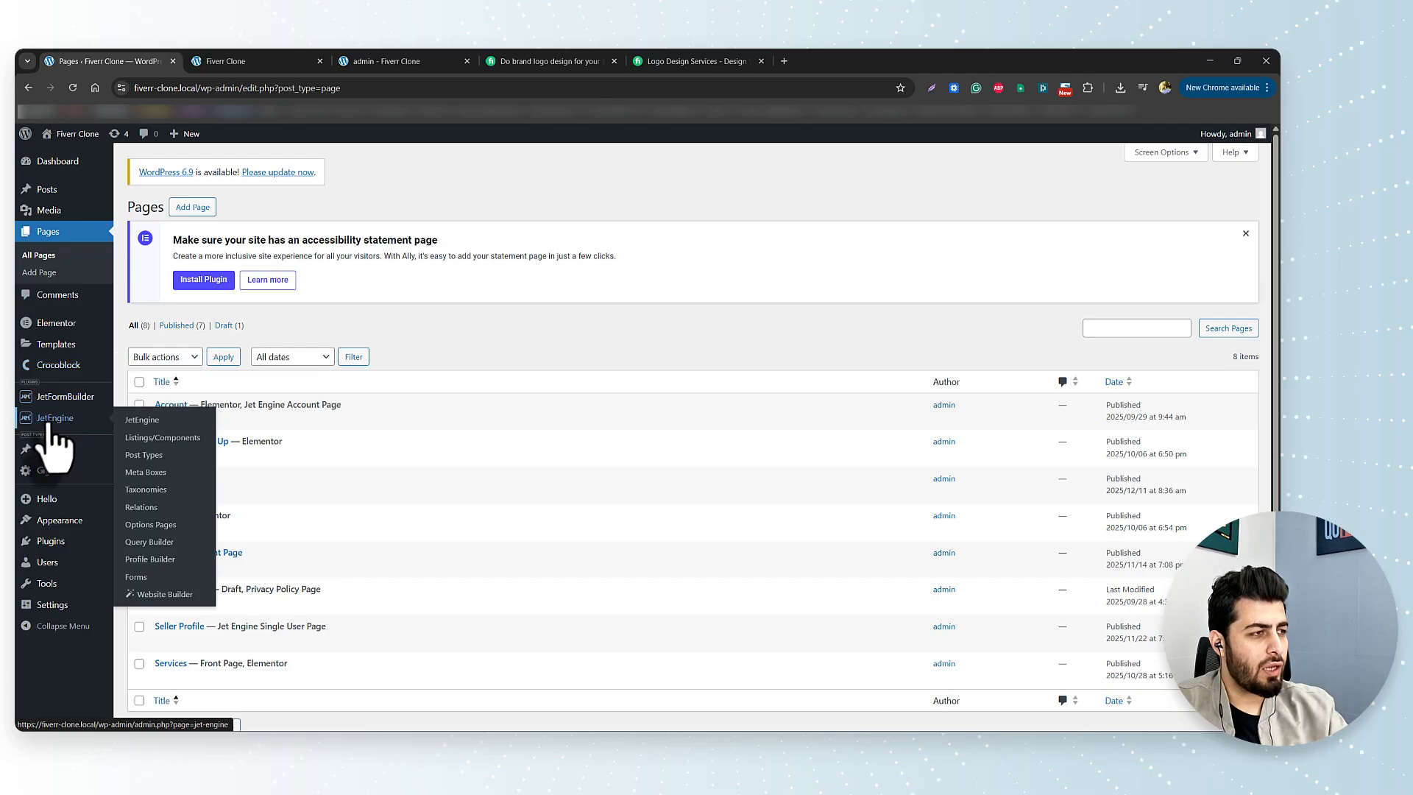
click(150, 559)
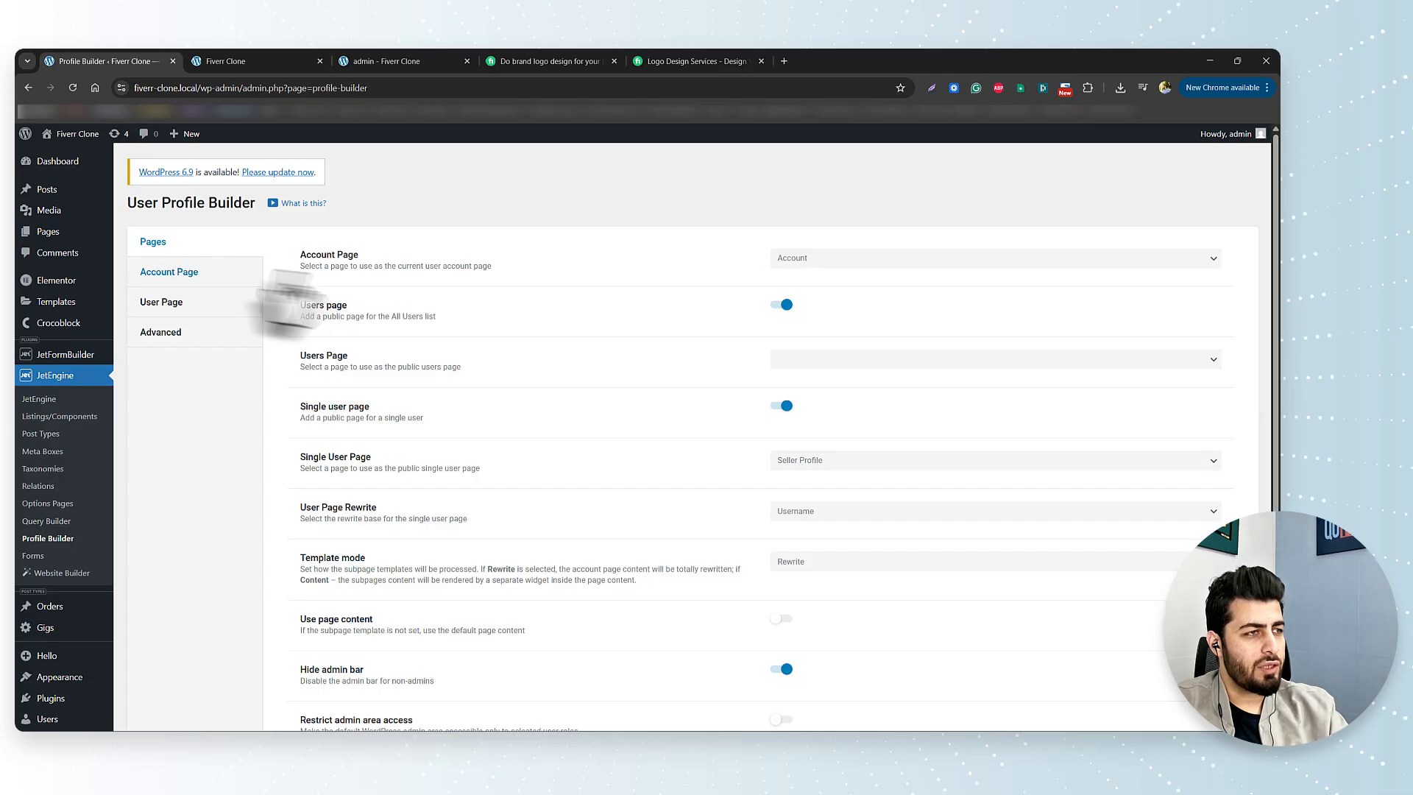
click(785, 305)
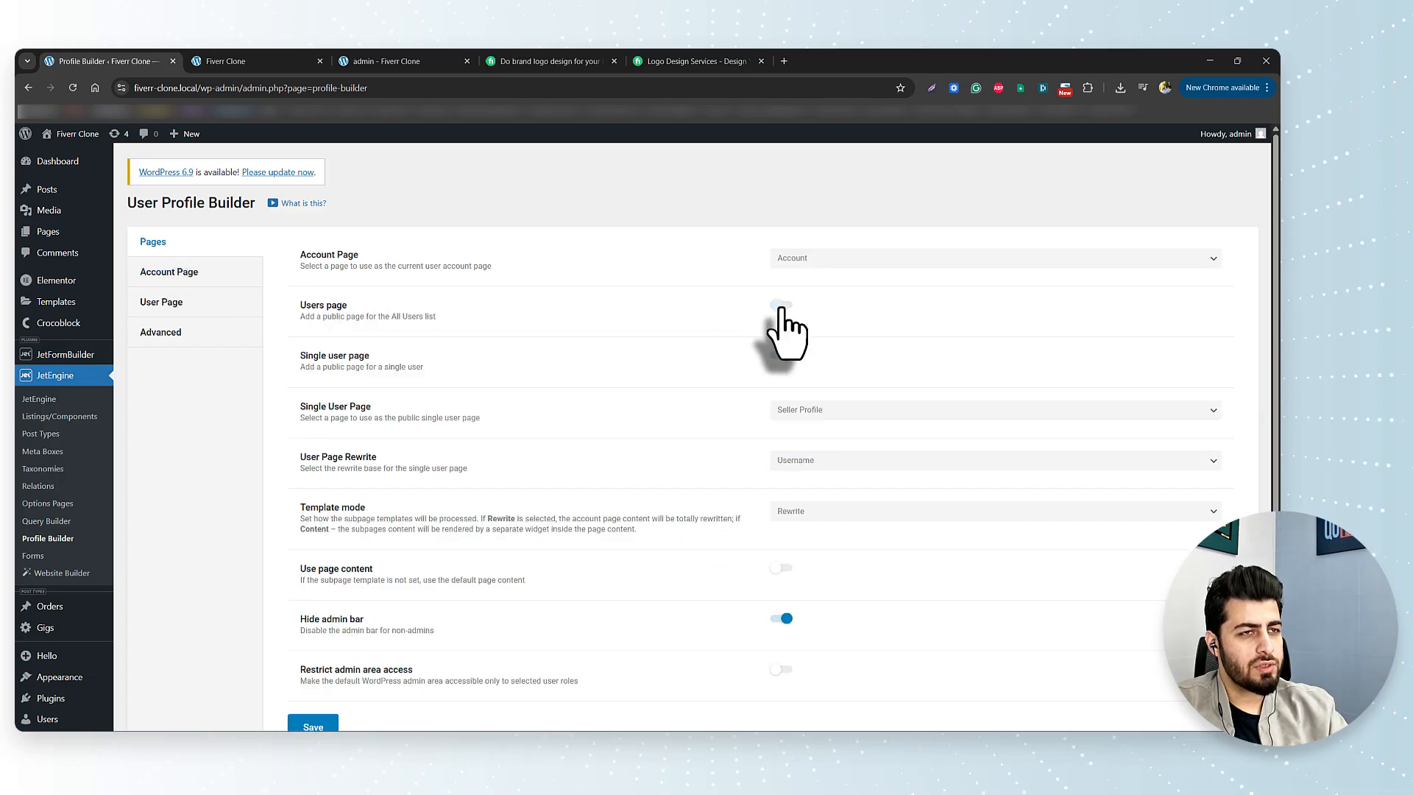
click(784, 305)
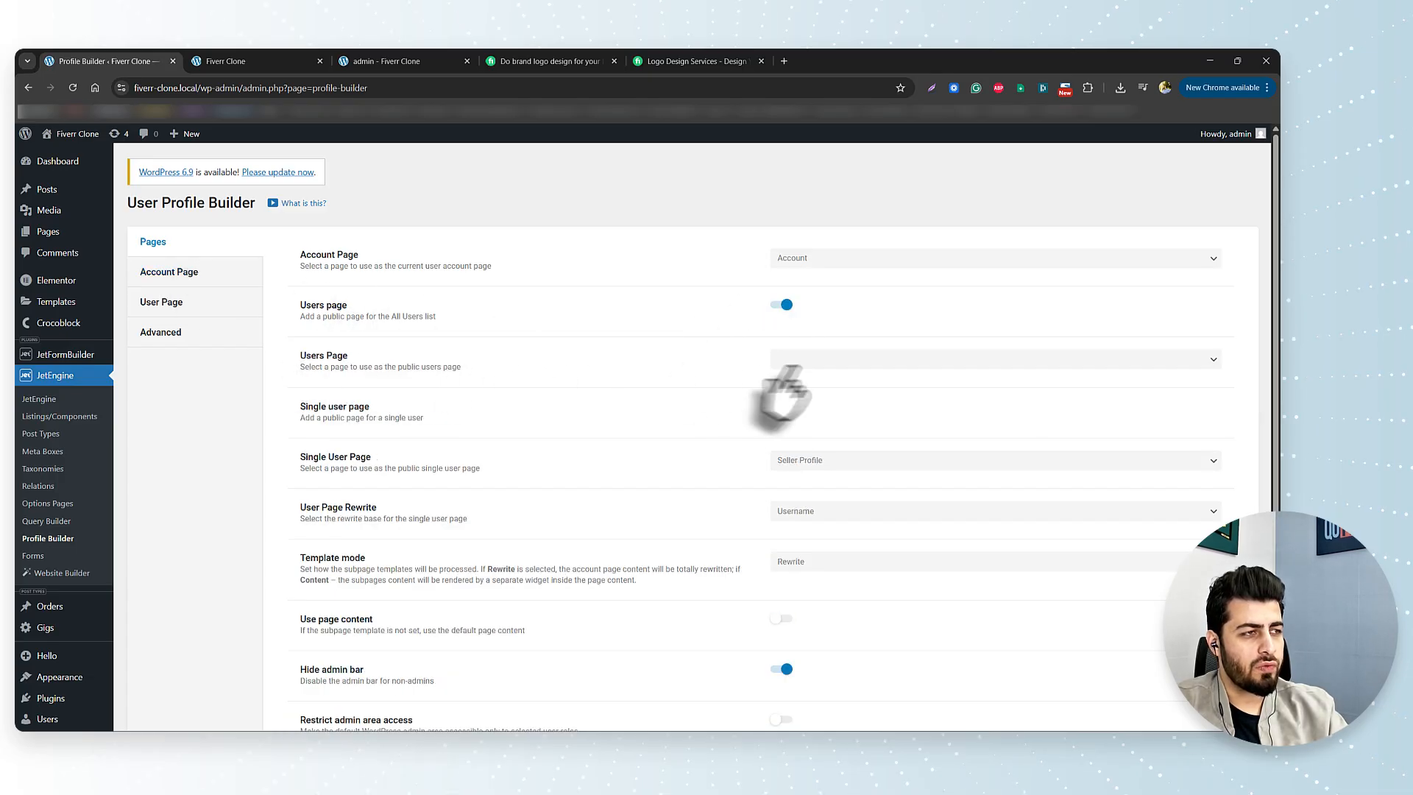
click(880, 360)
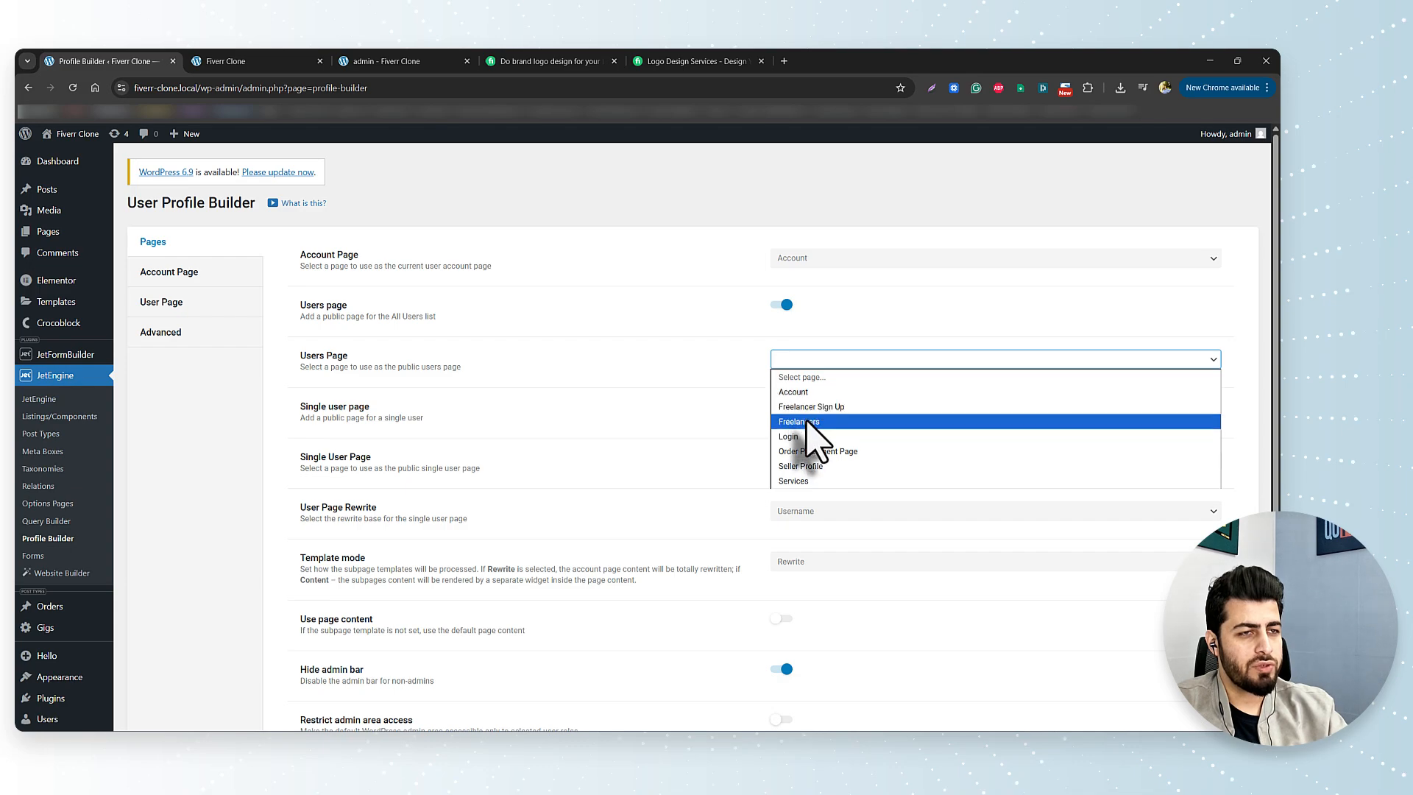
click(810, 422)
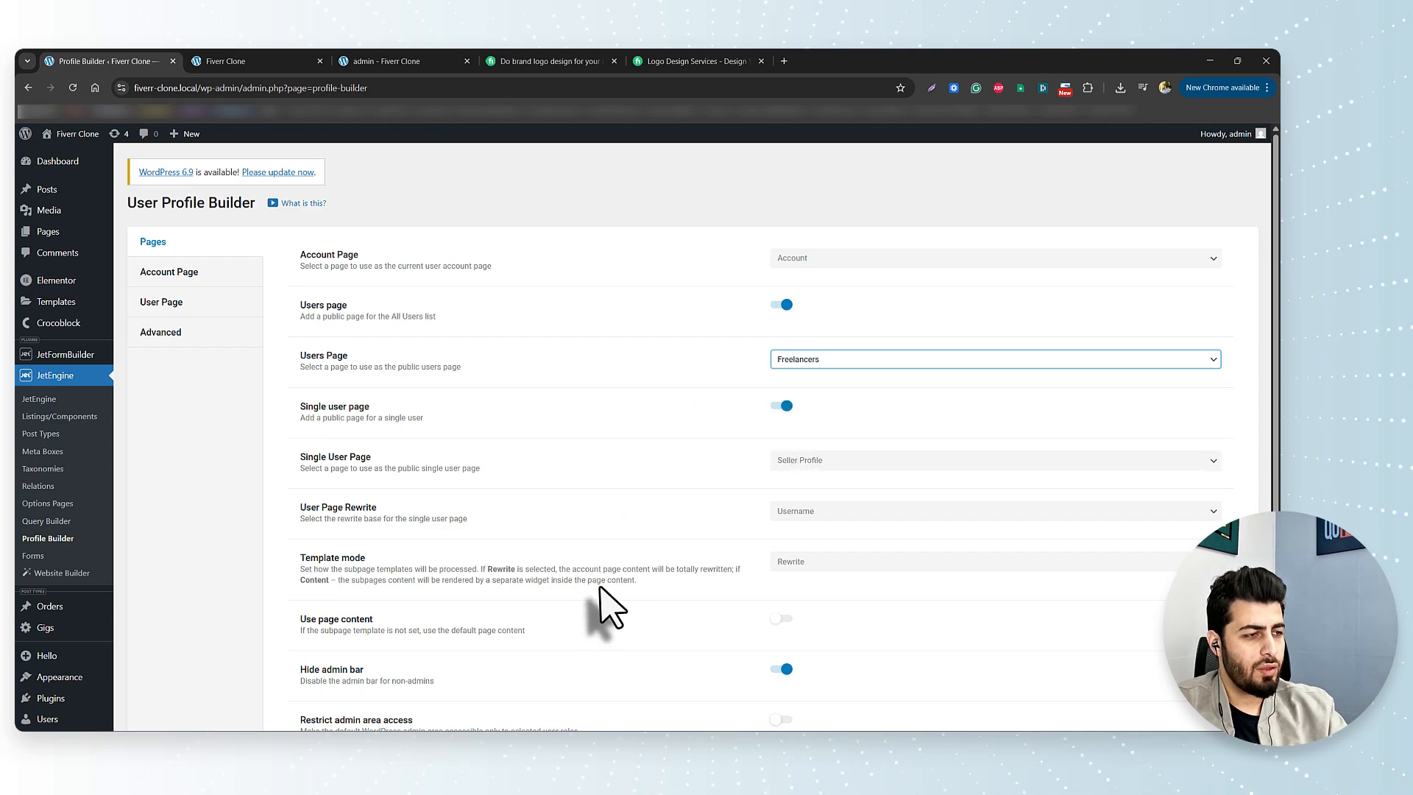
scroll(599, 605, down, 2)
click(321, 637)
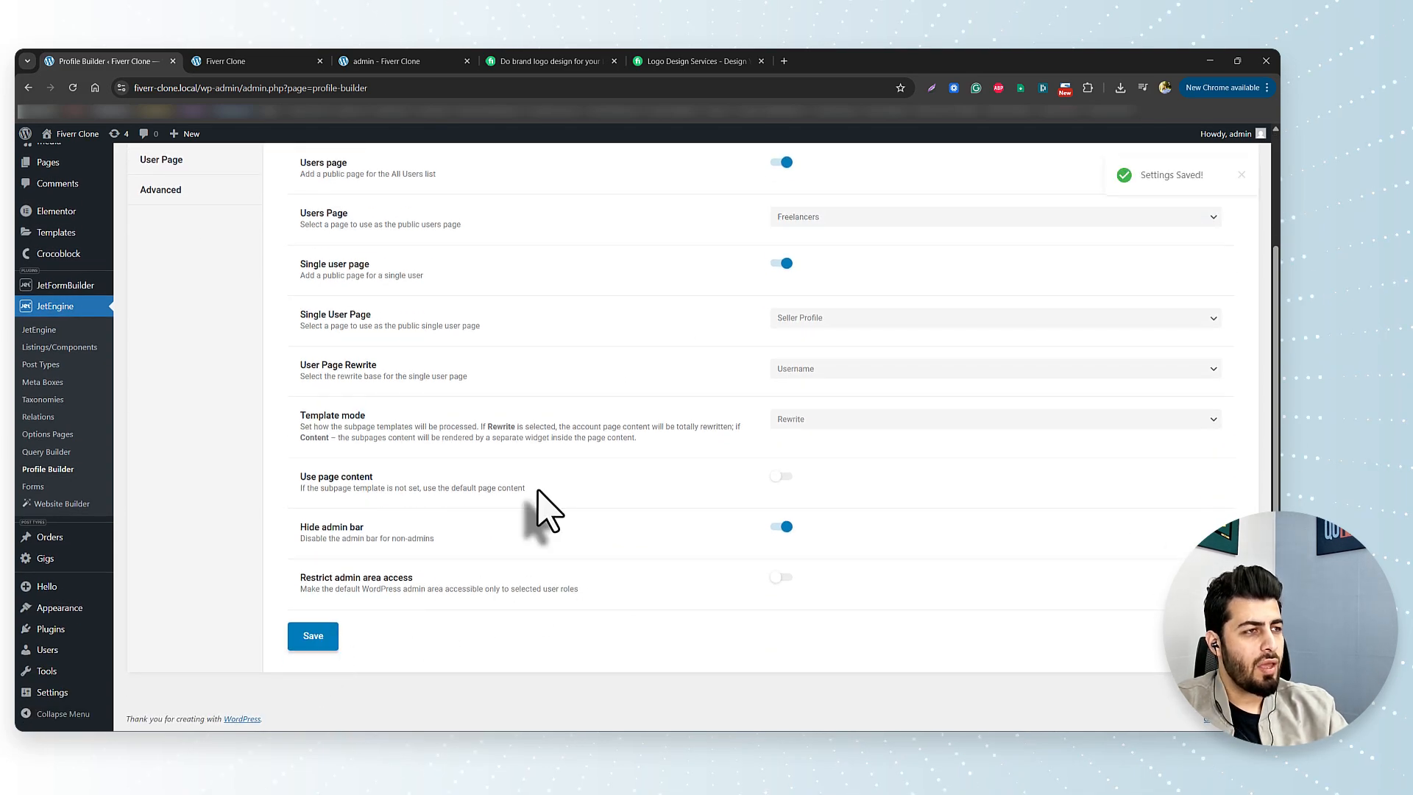
scroll(545, 508, up, 2)
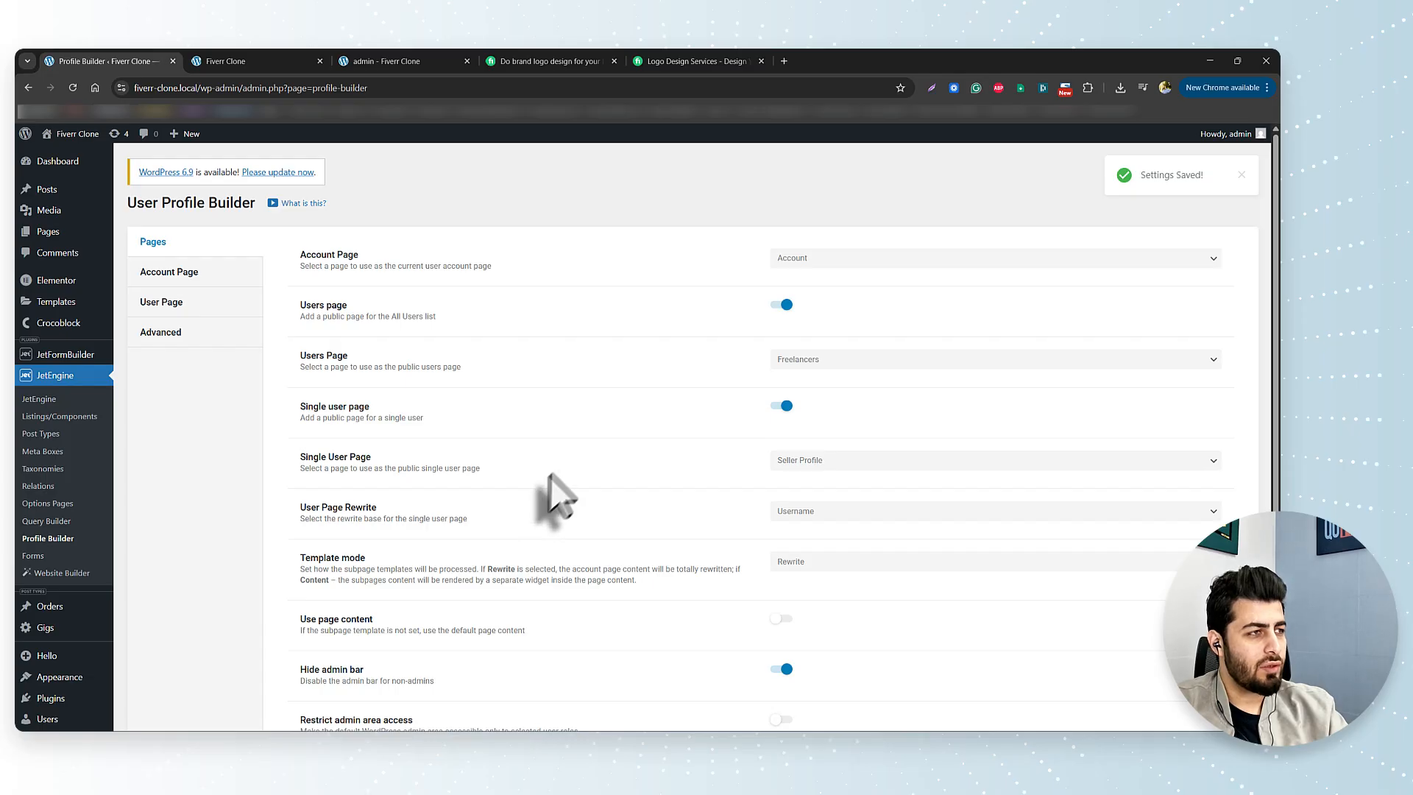
Step: Open the pages list in a separate browser tab and view the live Freelancers page from it
right_click(73, 232)
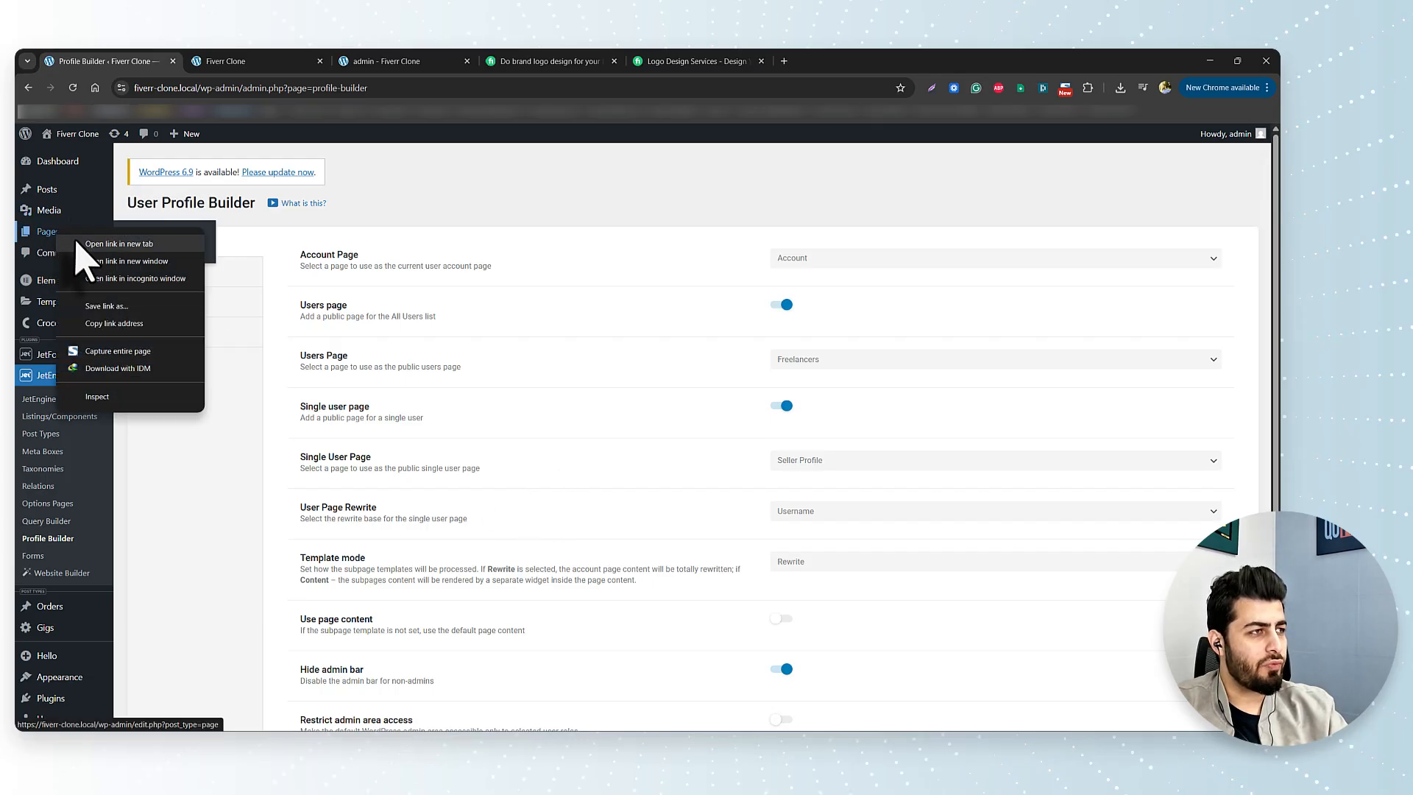
click(96, 244)
click(250, 61)
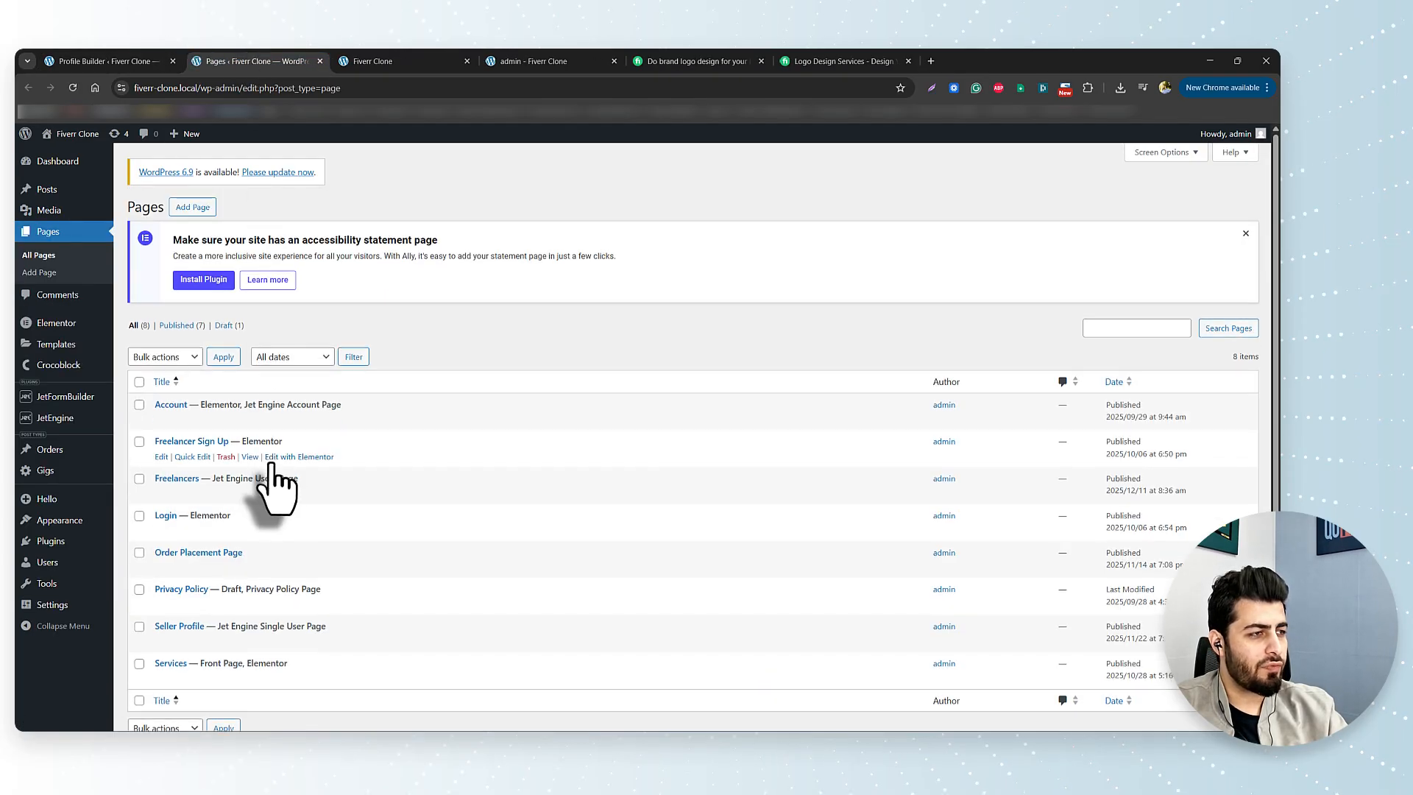
click(253, 493)
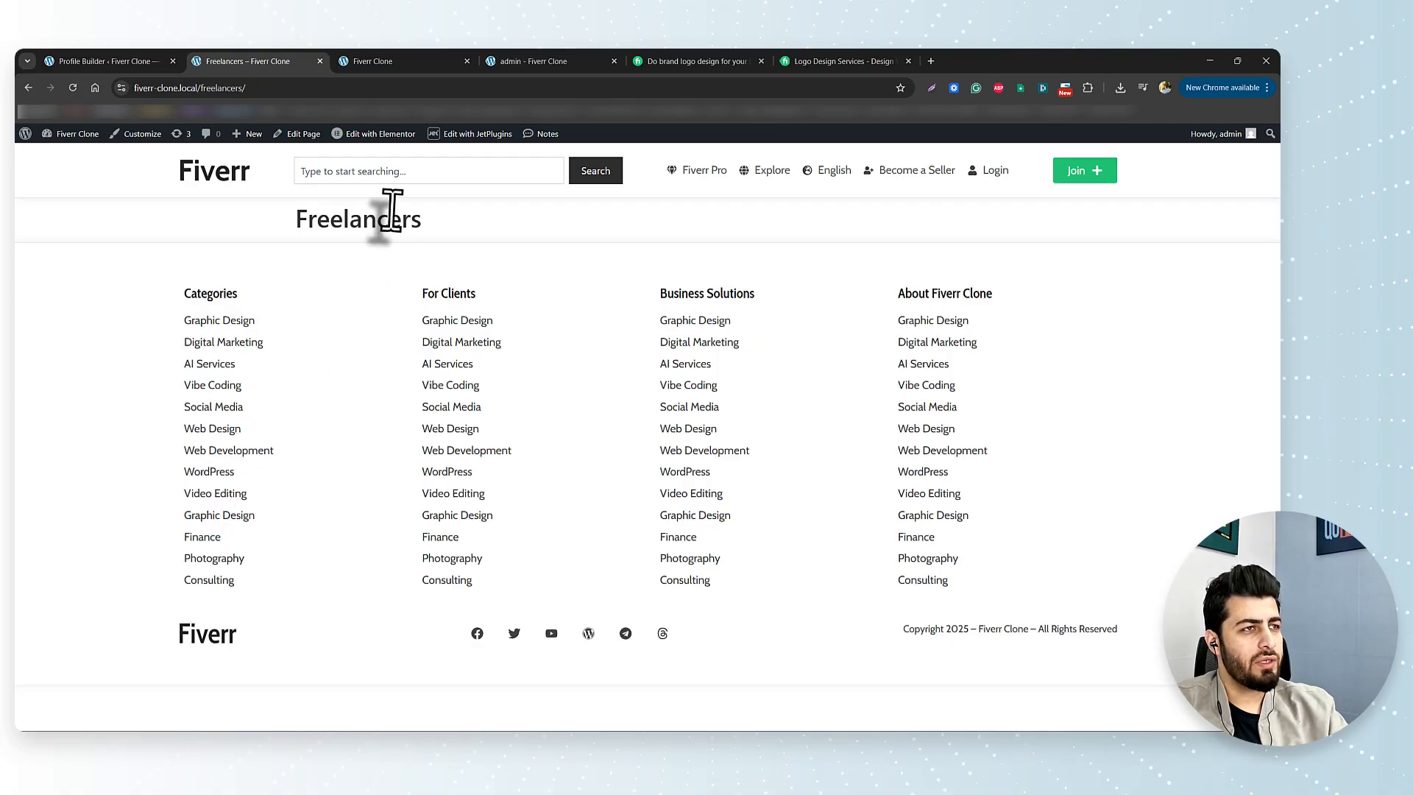
mouse_move(479, 128)
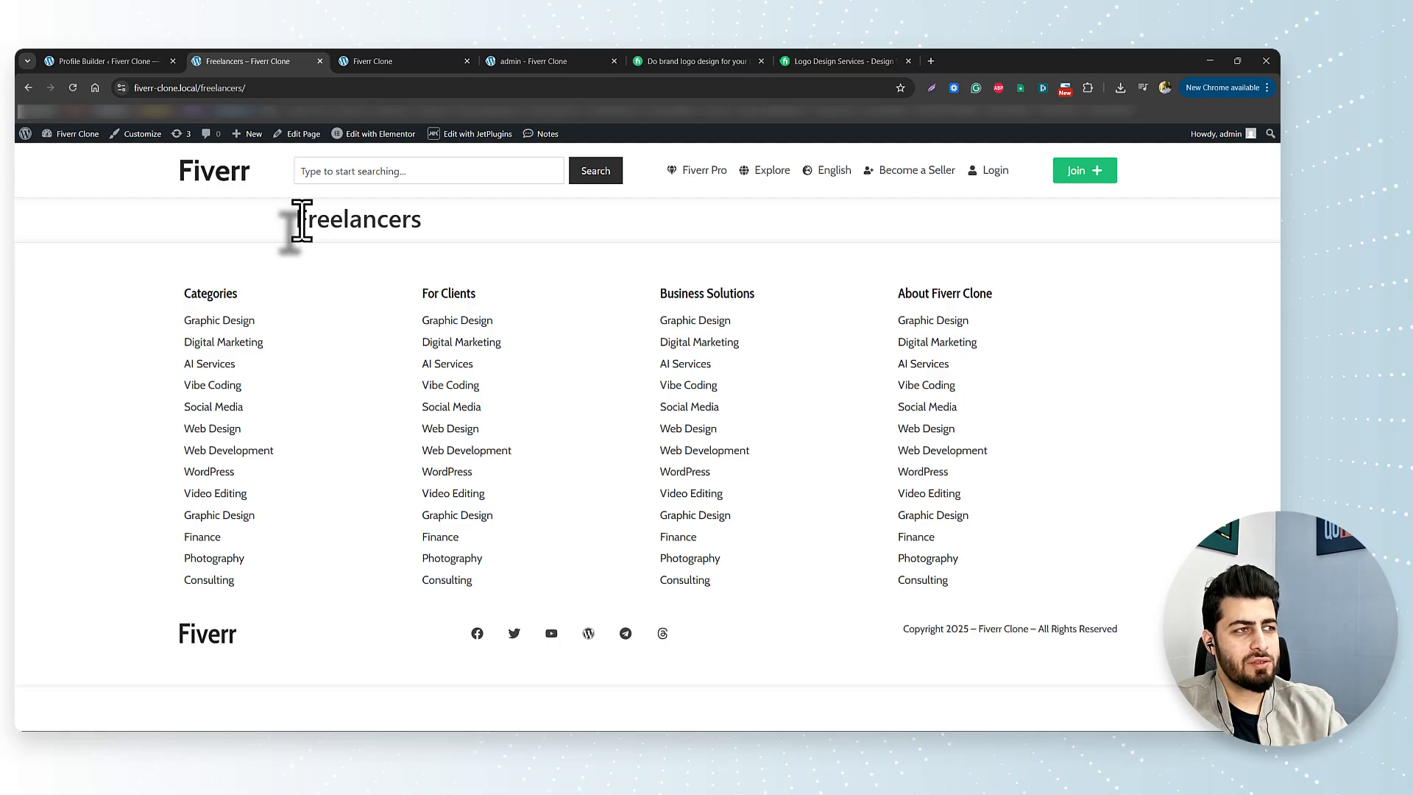
drag(297, 219, 416, 218)
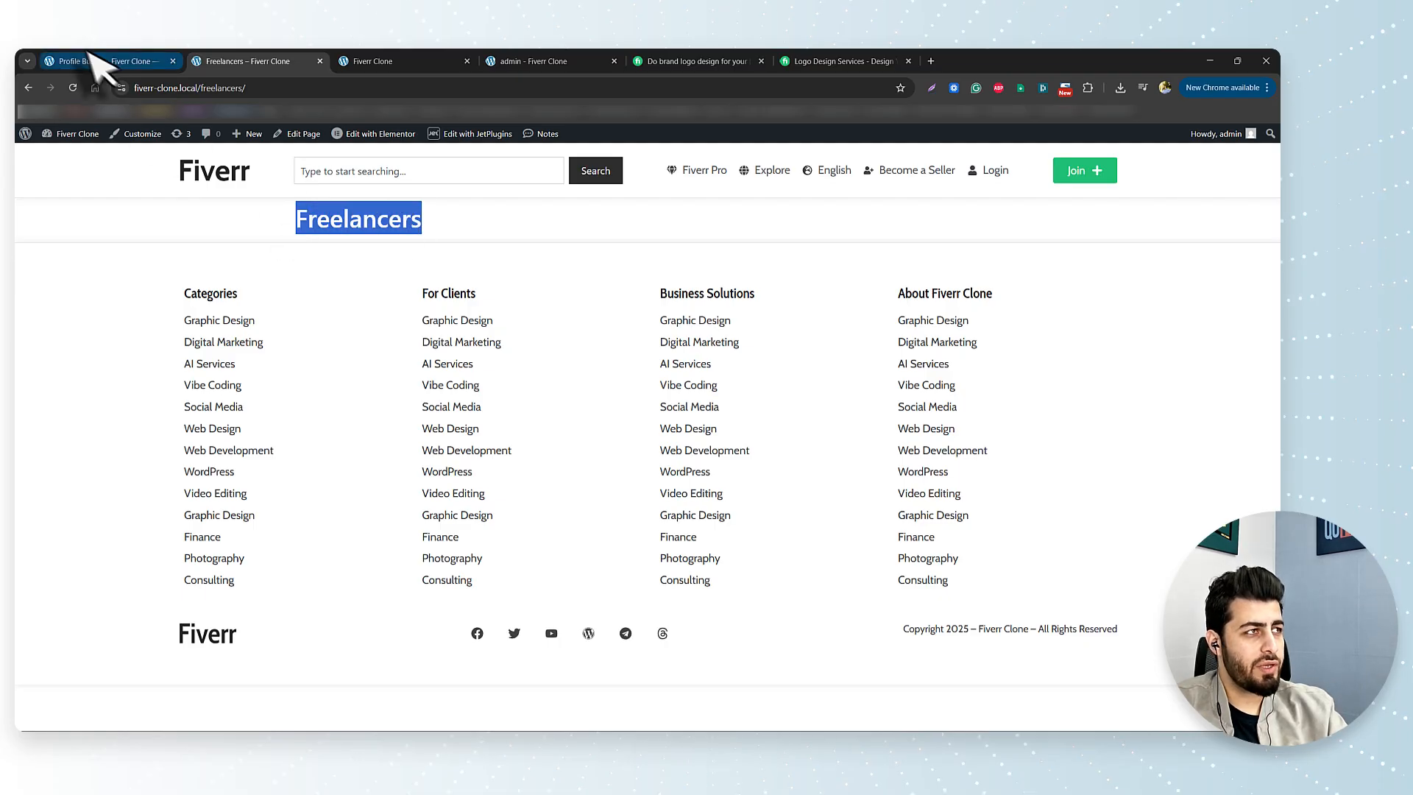
click(96, 61)
click(243, 61)
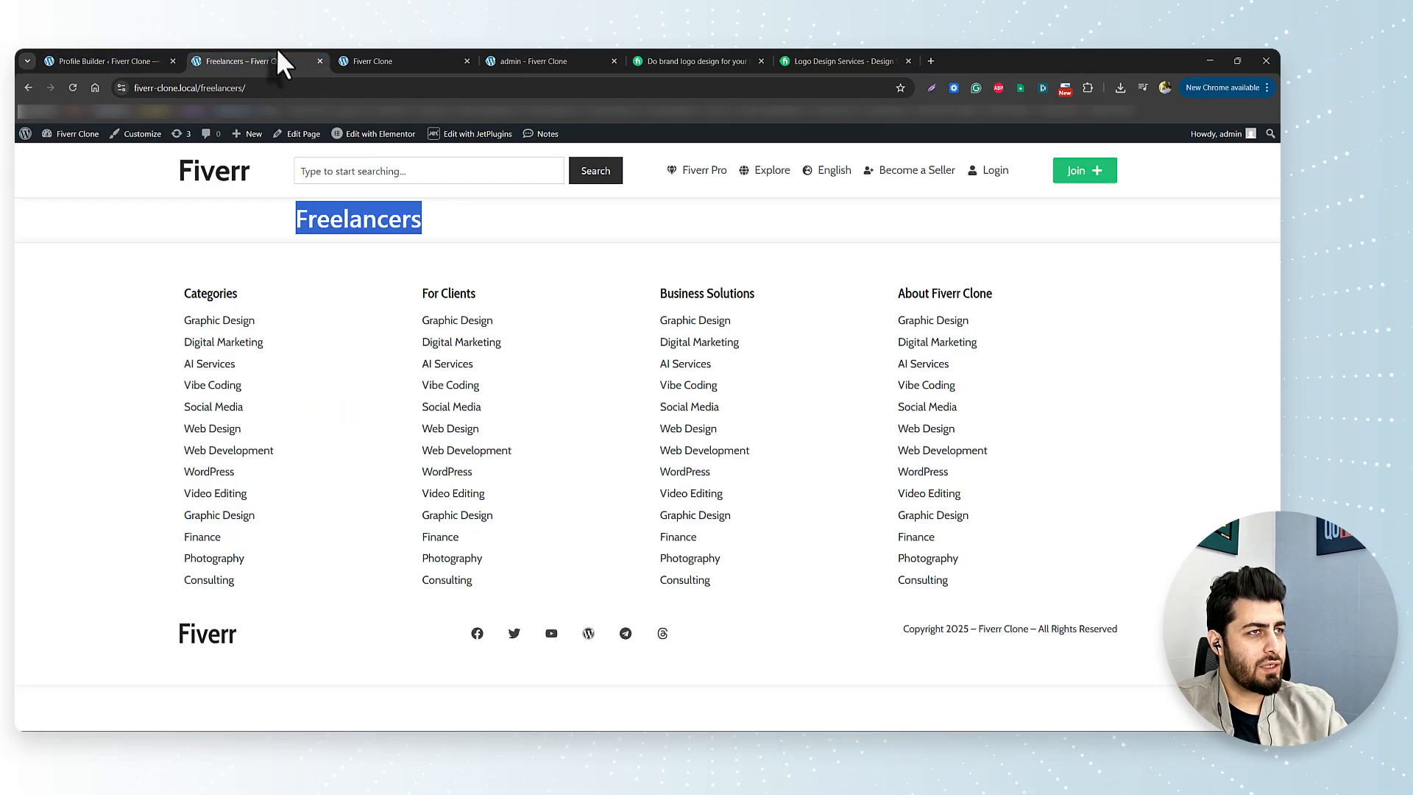
Step: Open the Freelancers page for editing, check its template options, and launch it in Elementor
click(291, 134)
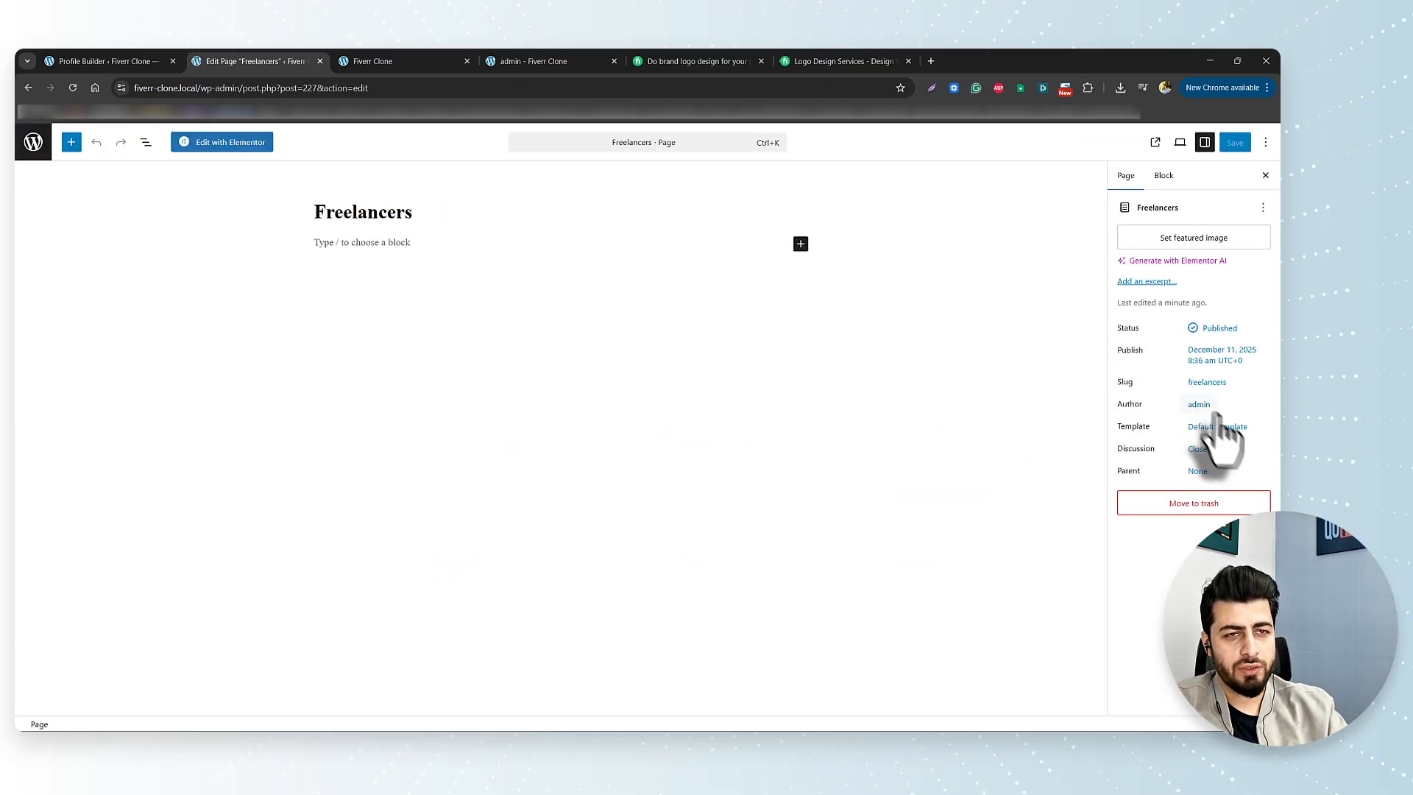
click(1219, 427)
click(1046, 496)
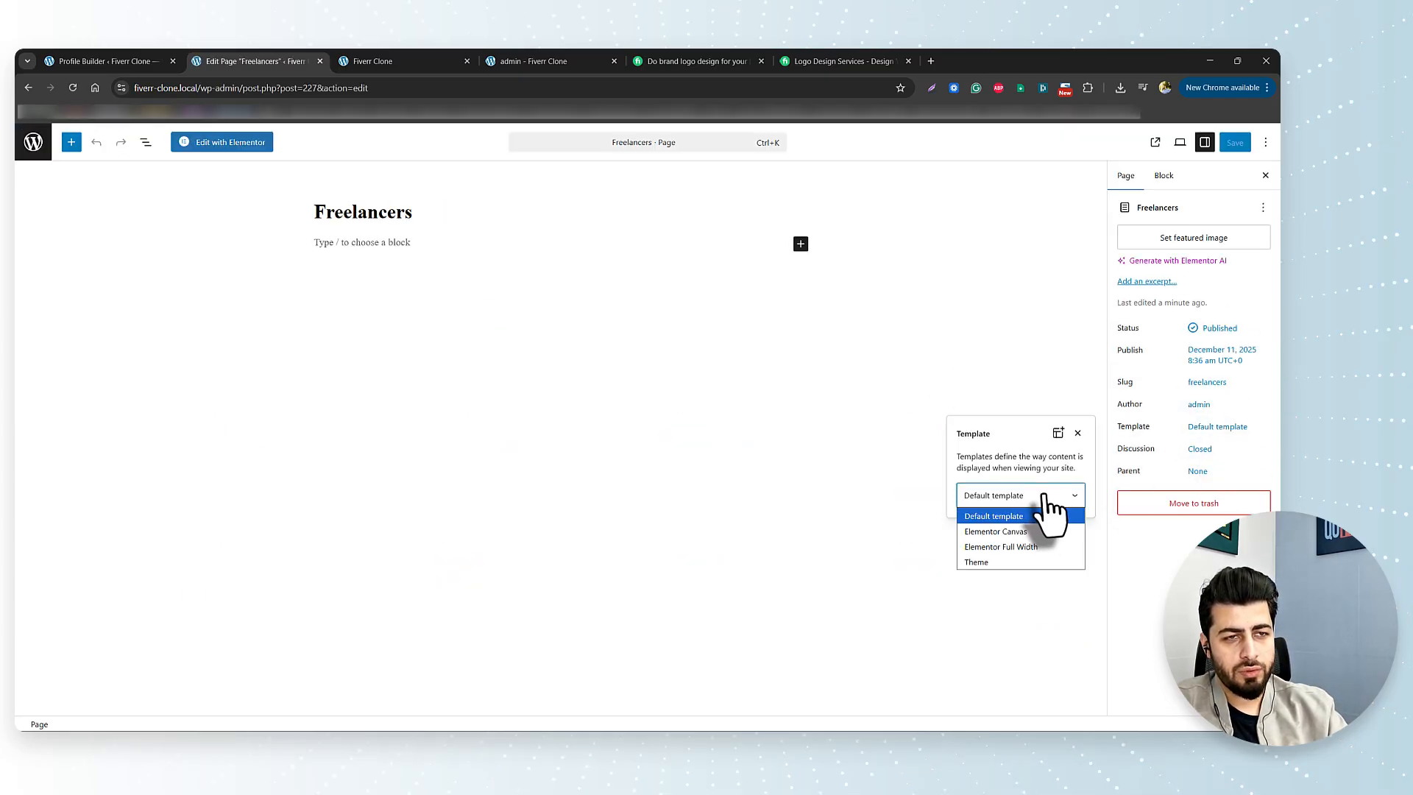
click(1218, 571)
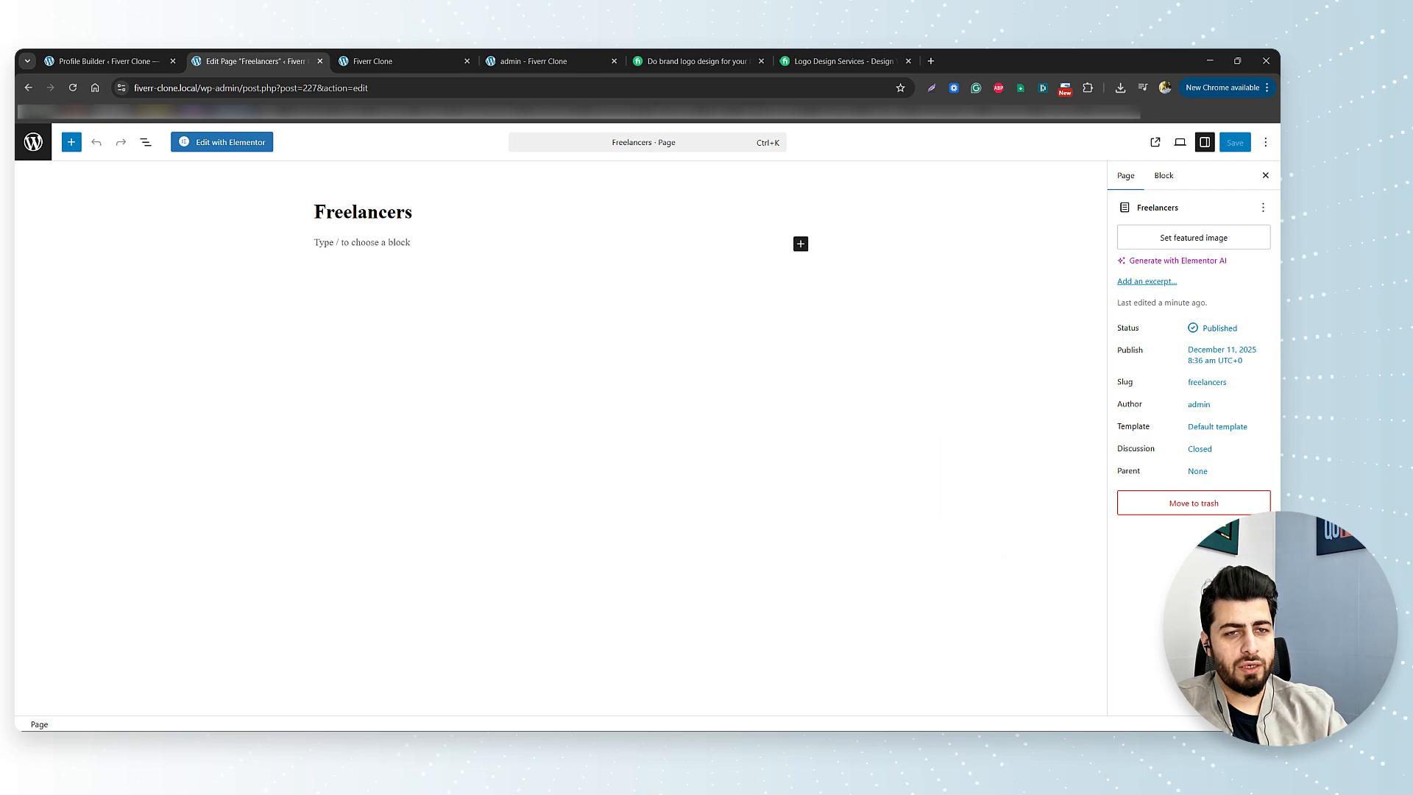
click(229, 150)
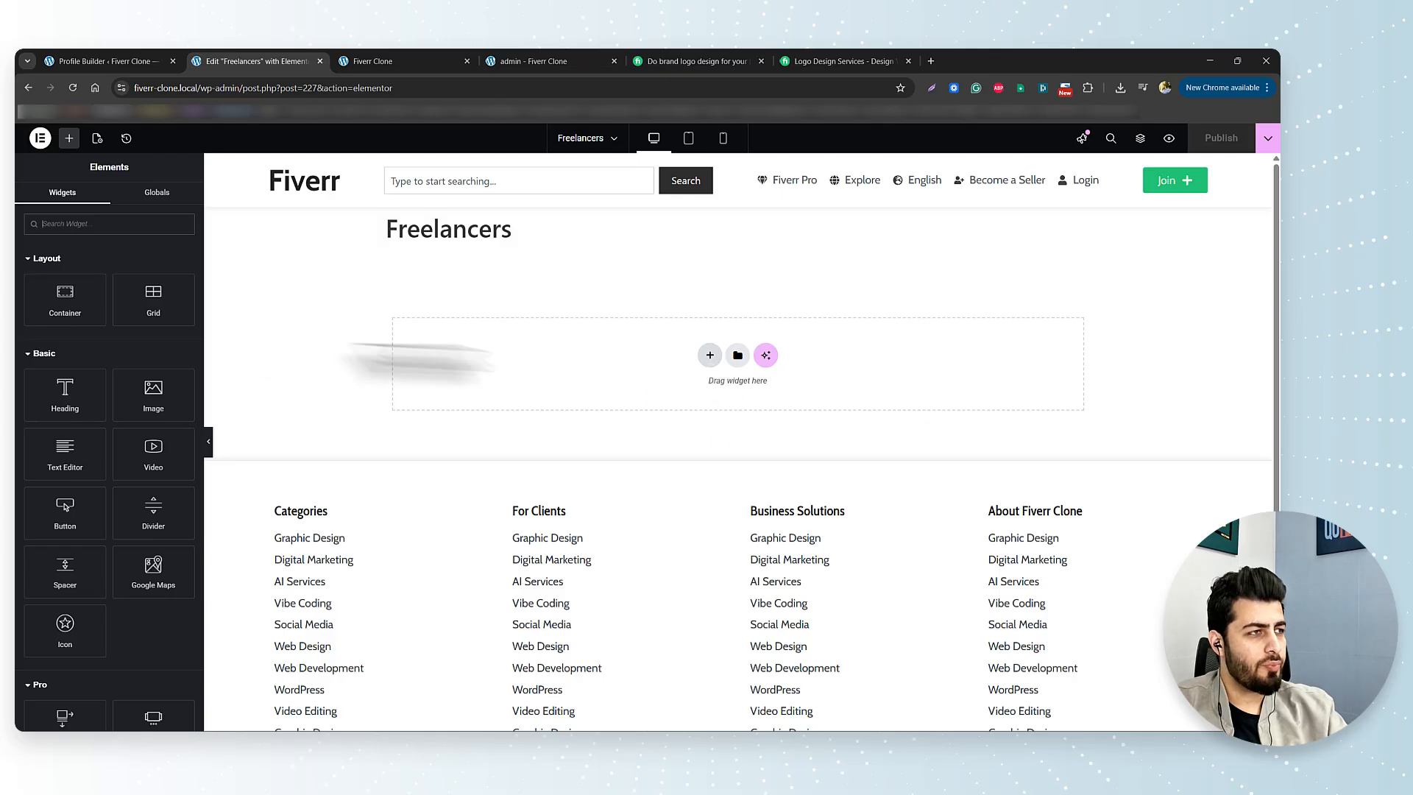
Step: Find the Loop Grid widget by searching for "loop" and place it on the Freelancers page
click(709, 355)
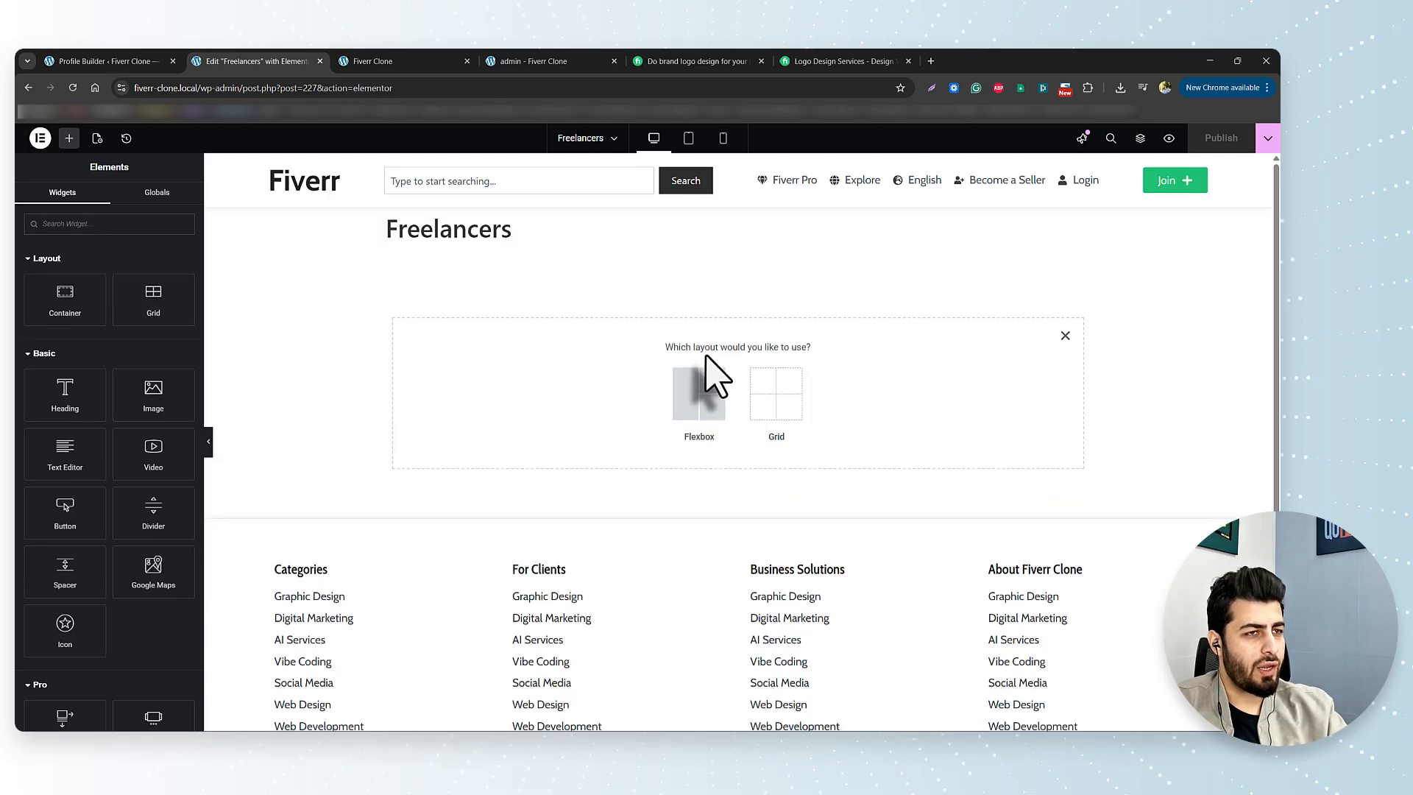
click(129, 224)
text(loop)
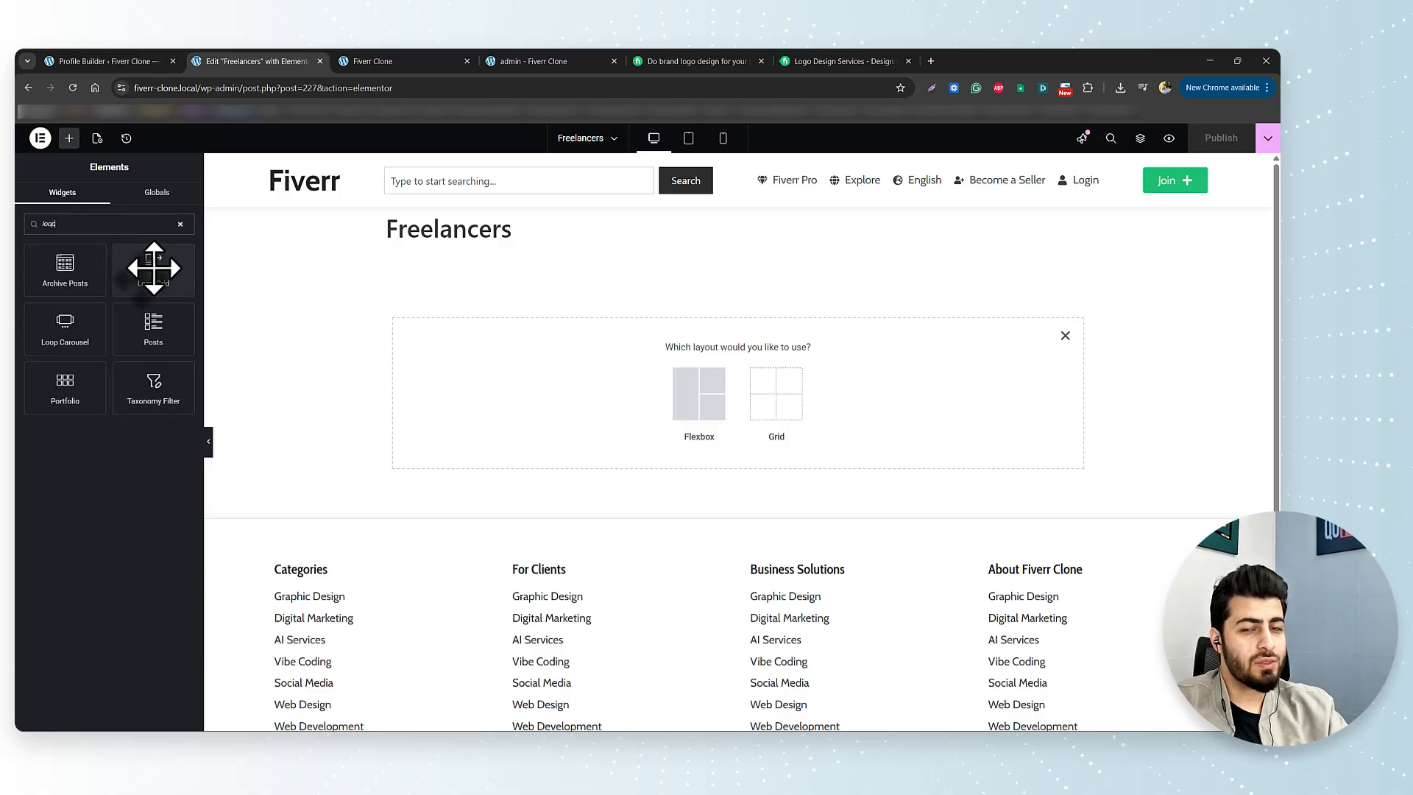
drag(154, 268, 594, 420)
Step: Check which template types and query sources the Loop Grid offers, looking for a way to list users
click(92, 287)
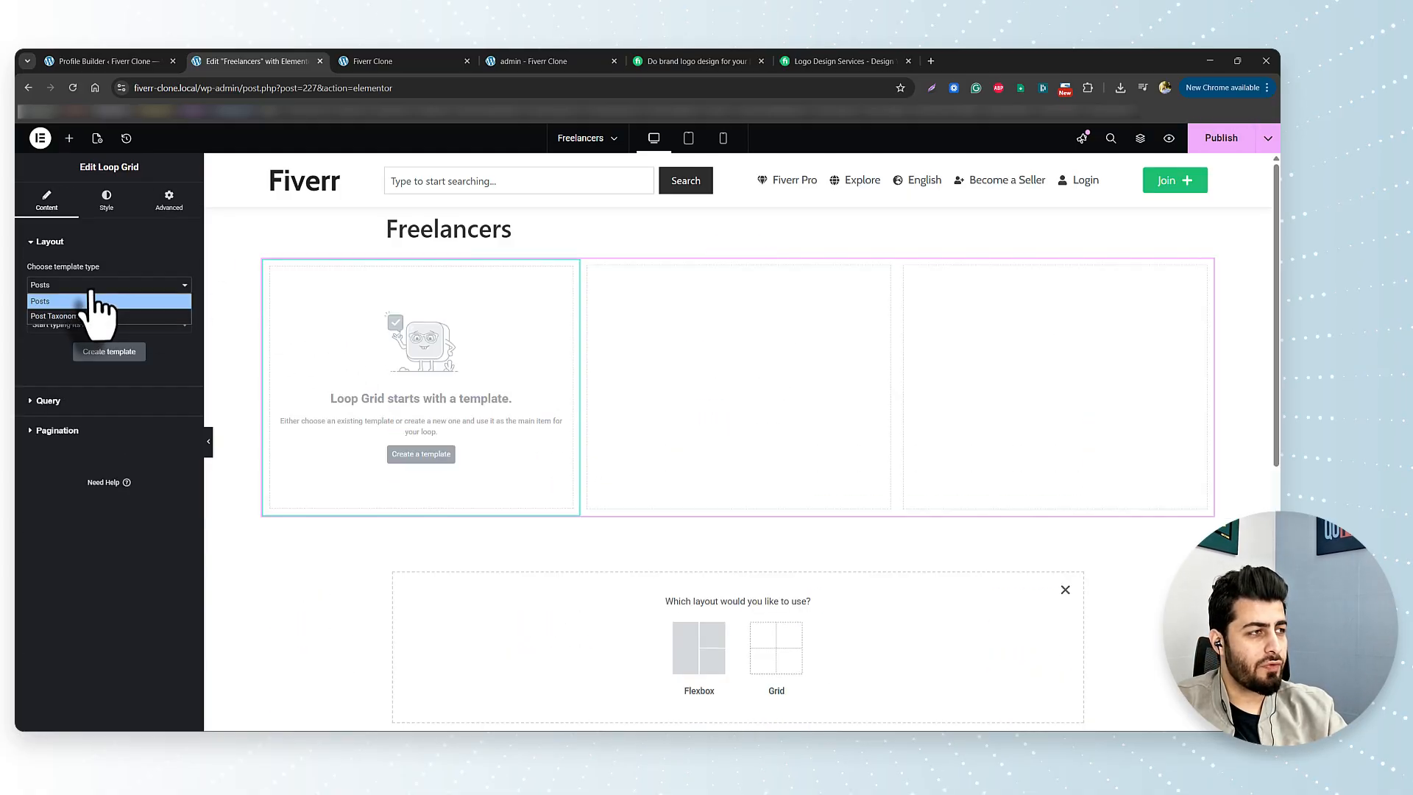
click(91, 301)
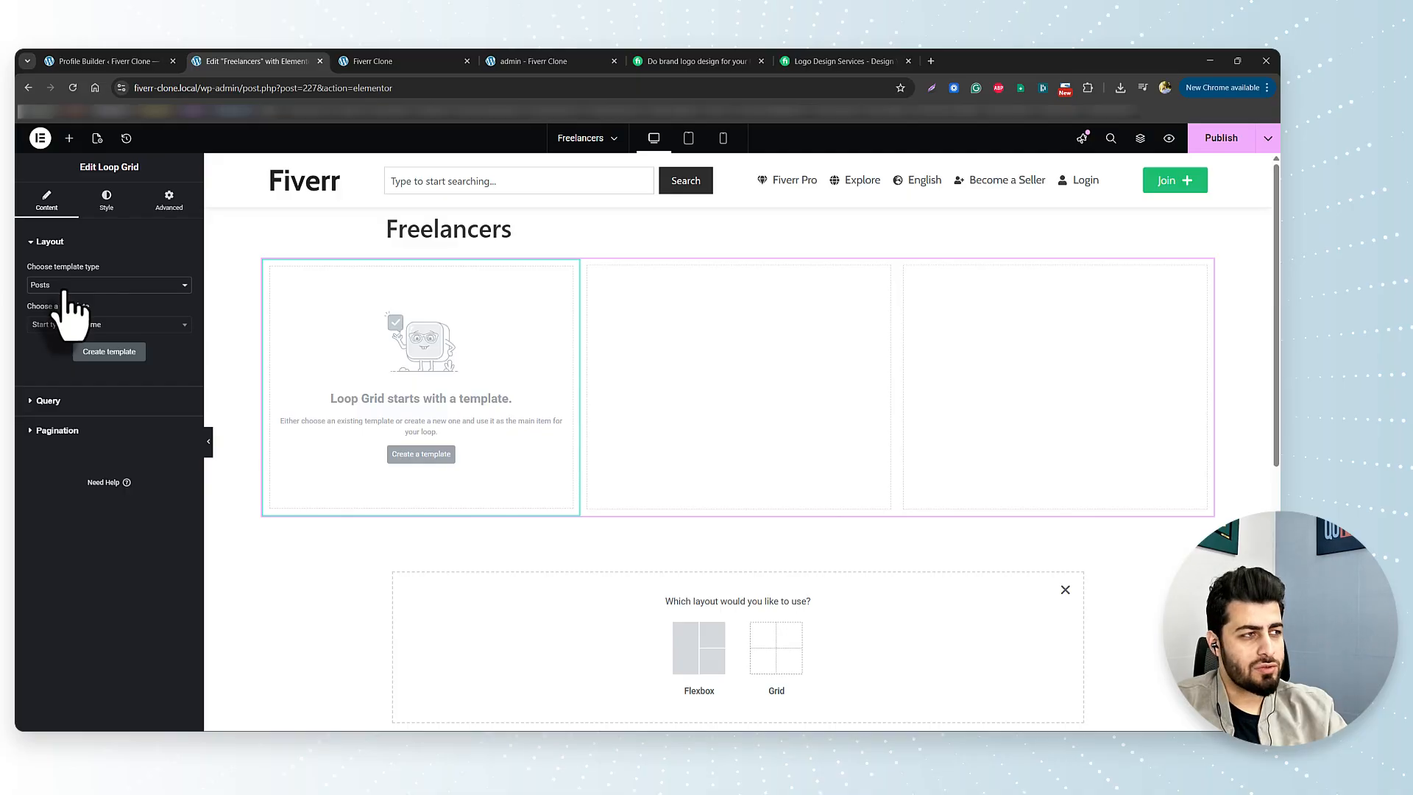
click(46, 401)
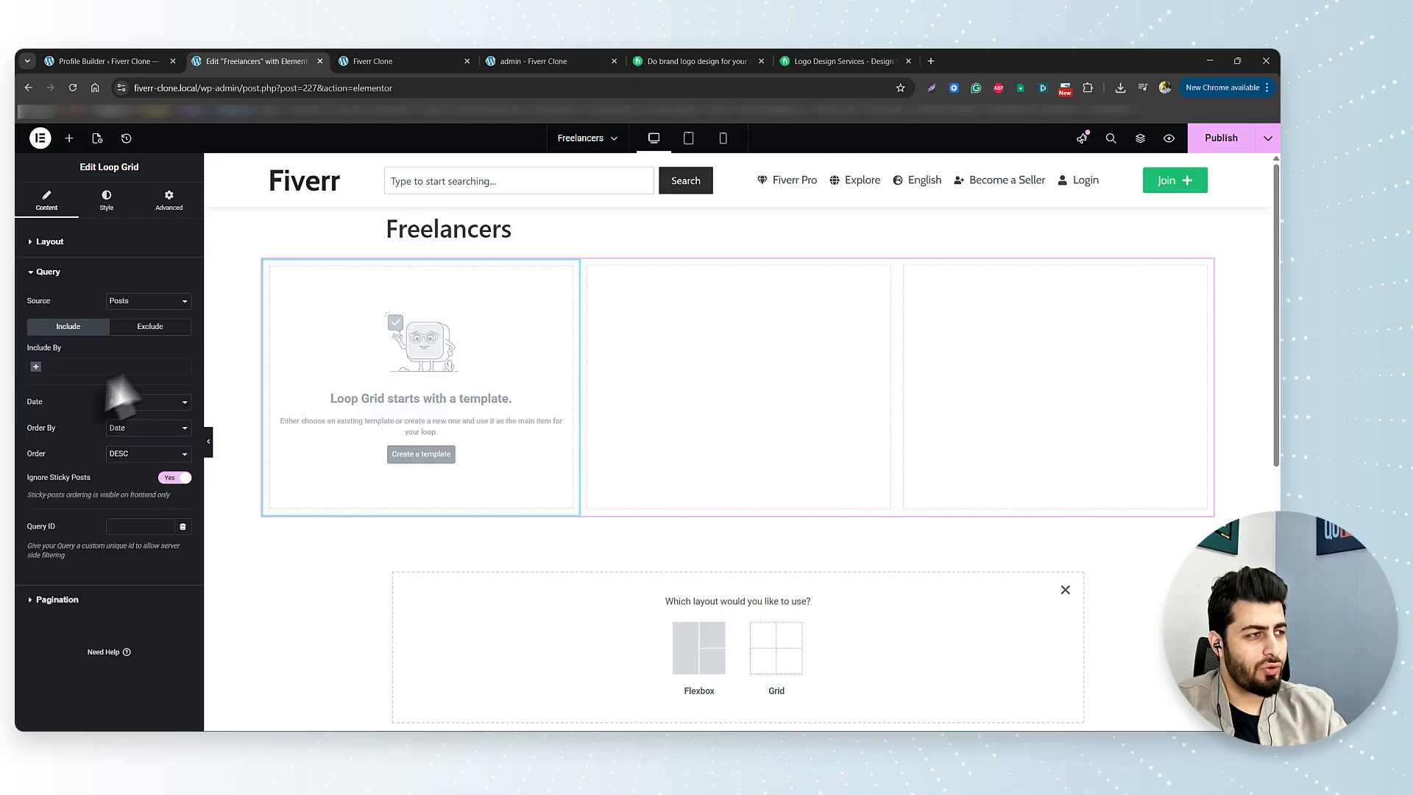
click(150, 301)
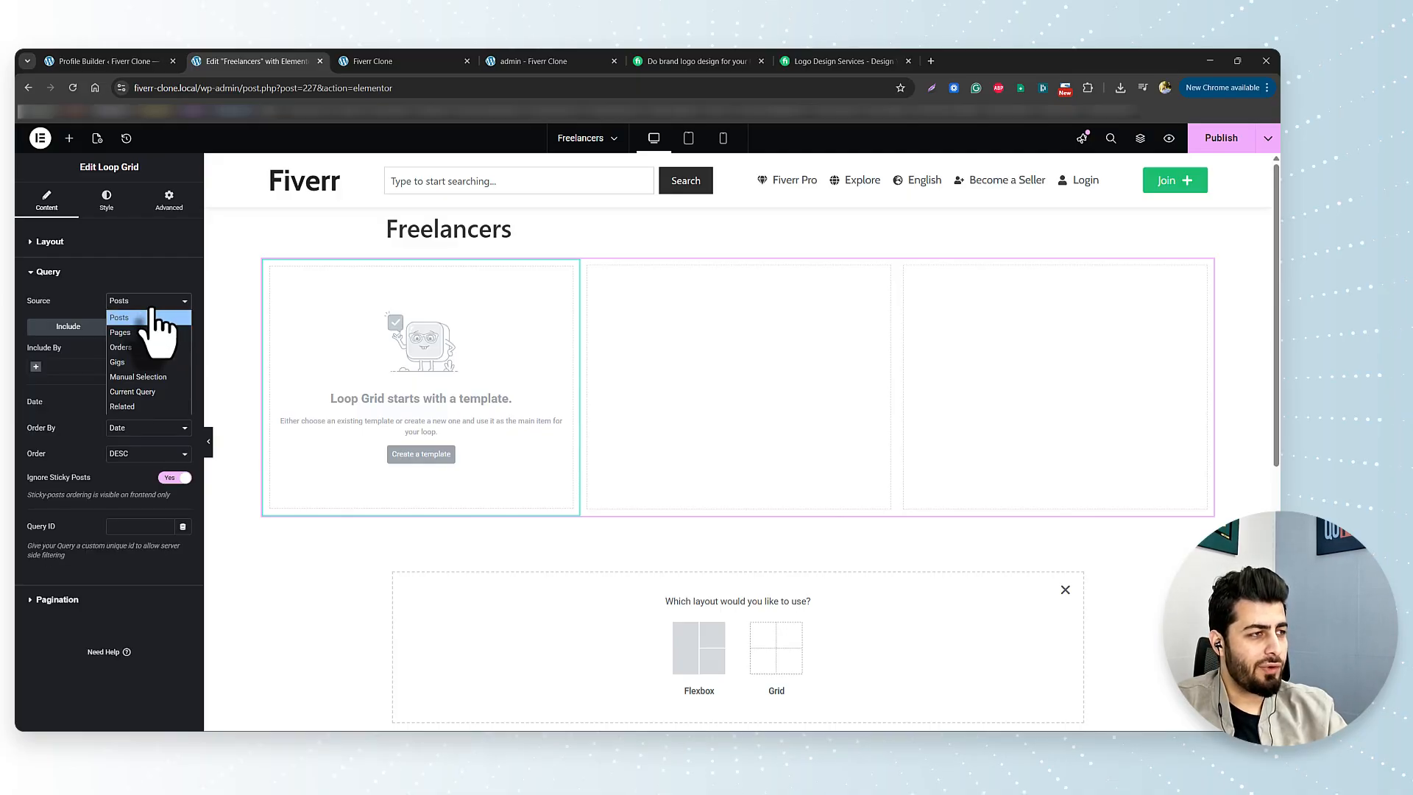
click(153, 317)
Step: Create a JetEngine listing item named Freelancers Grid with Users as its source and Elementor as its view
click(110, 61)
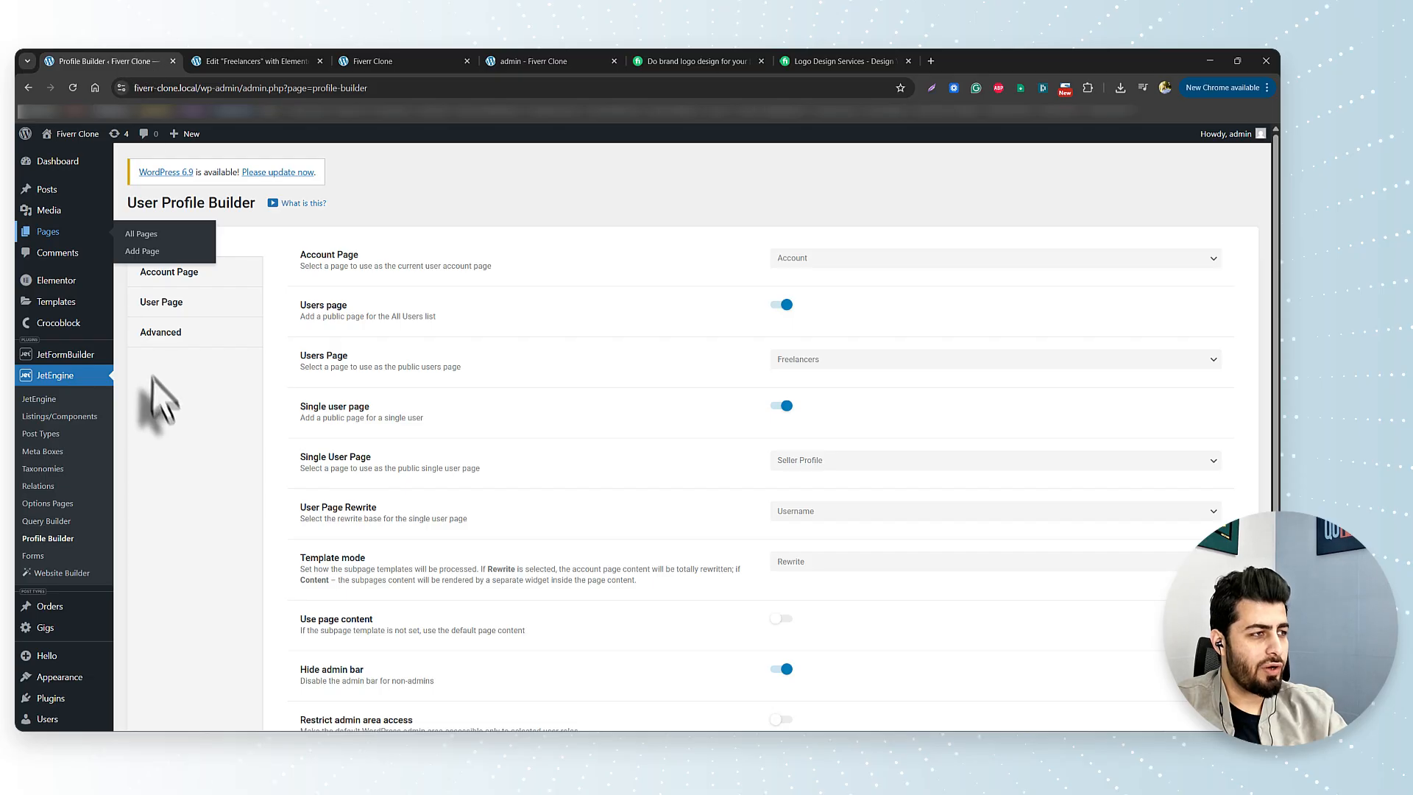
click(54, 418)
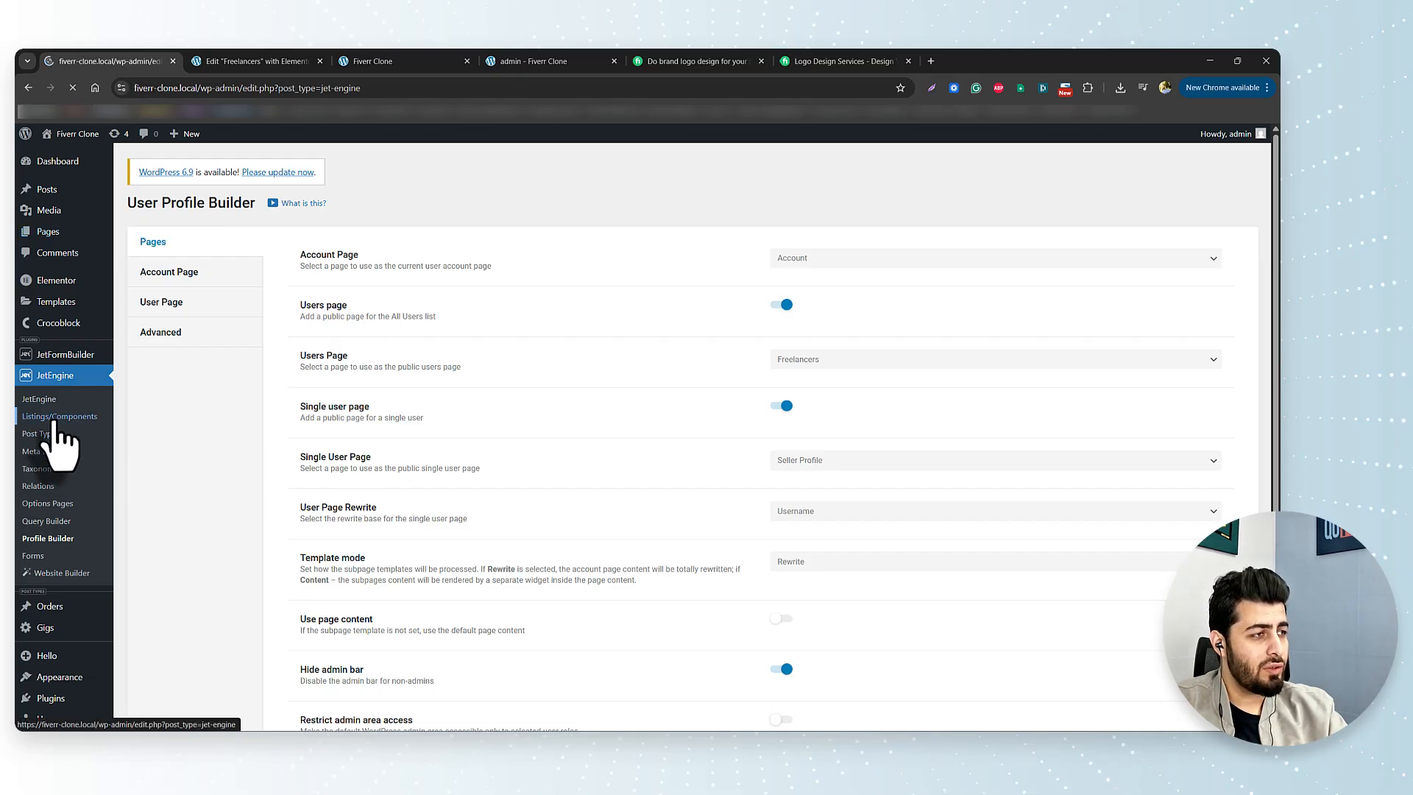
click(313, 210)
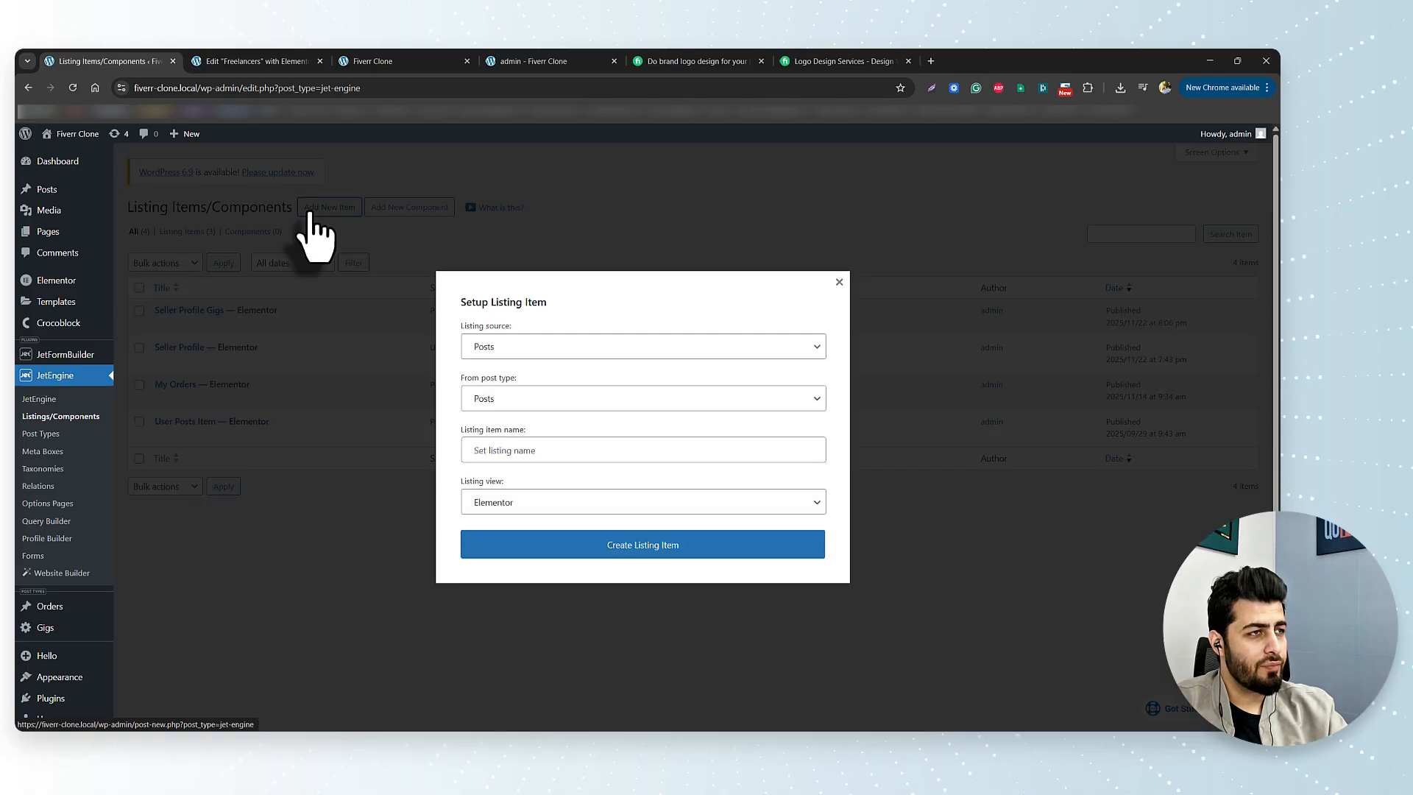
click(542, 349)
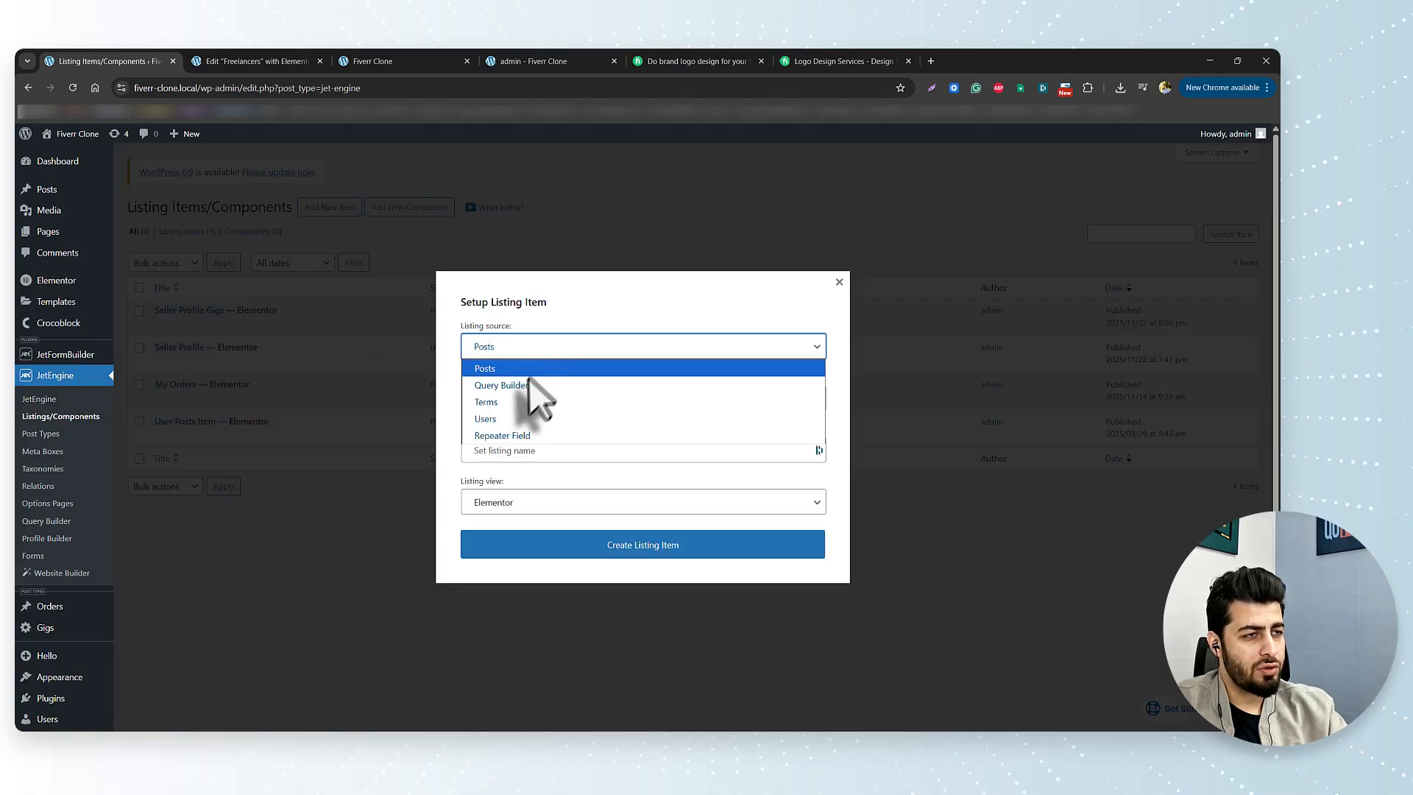
click(507, 426)
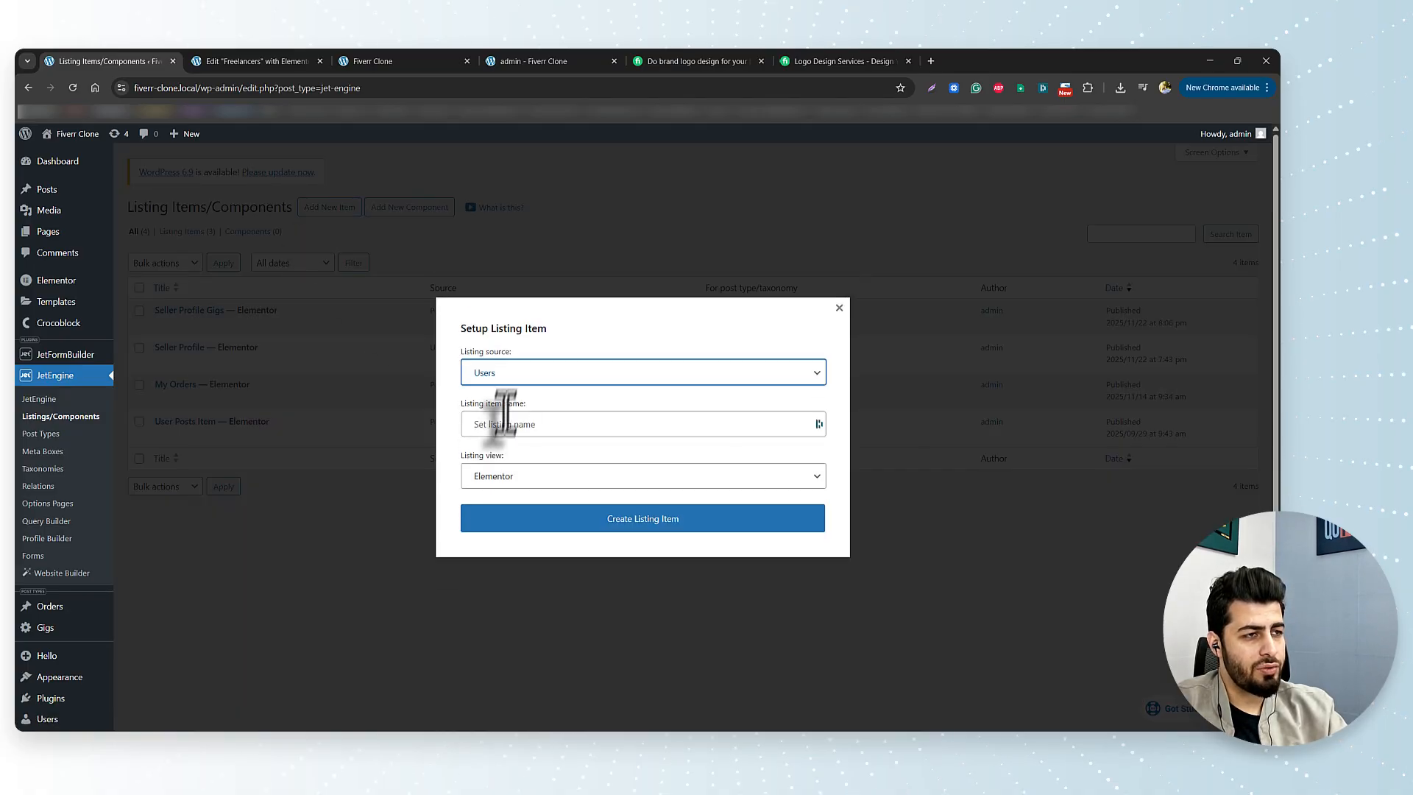
click(543, 427)
text(Freelancers Grid)
click(646, 524)
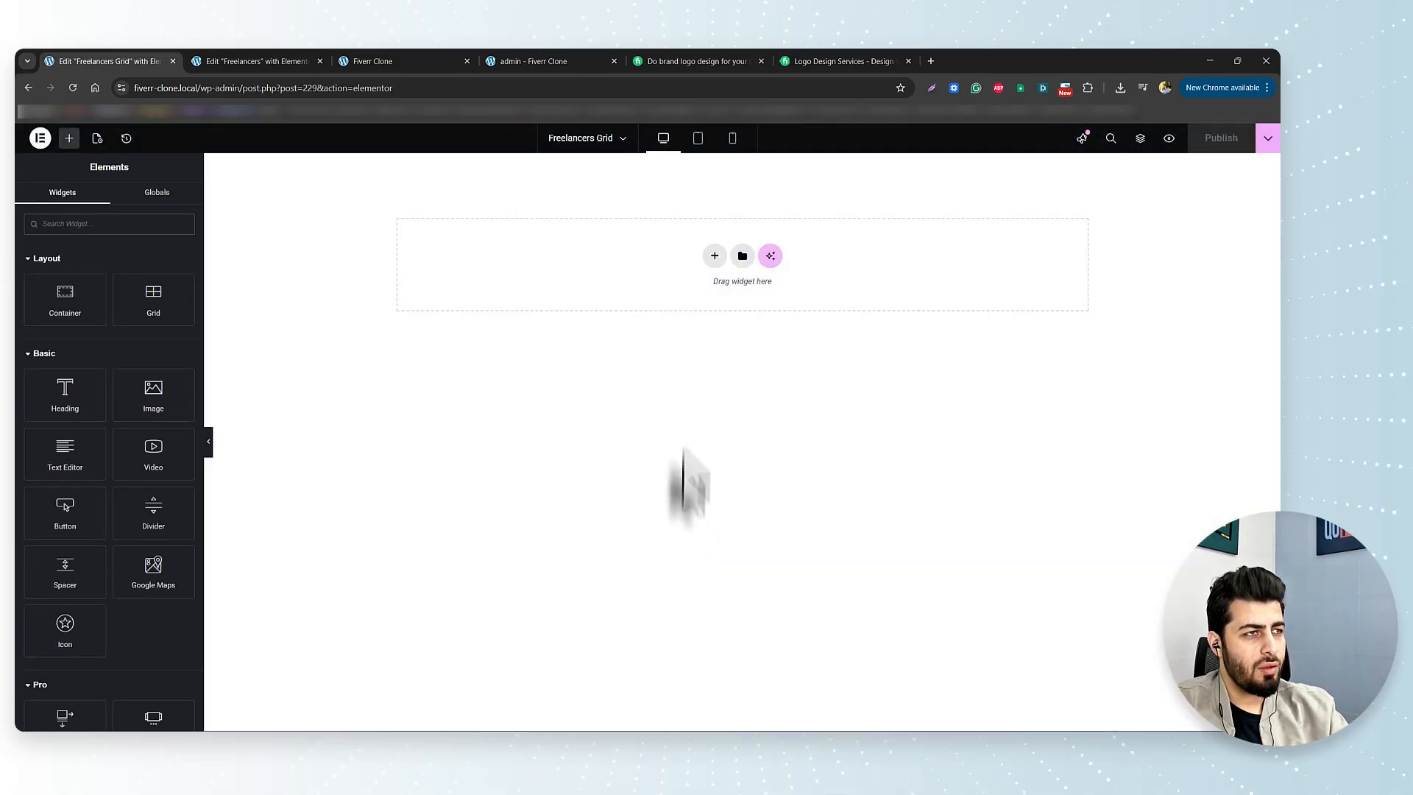
Step: Add a single-column Flexbox container to the listing template and place an Image widget inside it
click(711, 258)
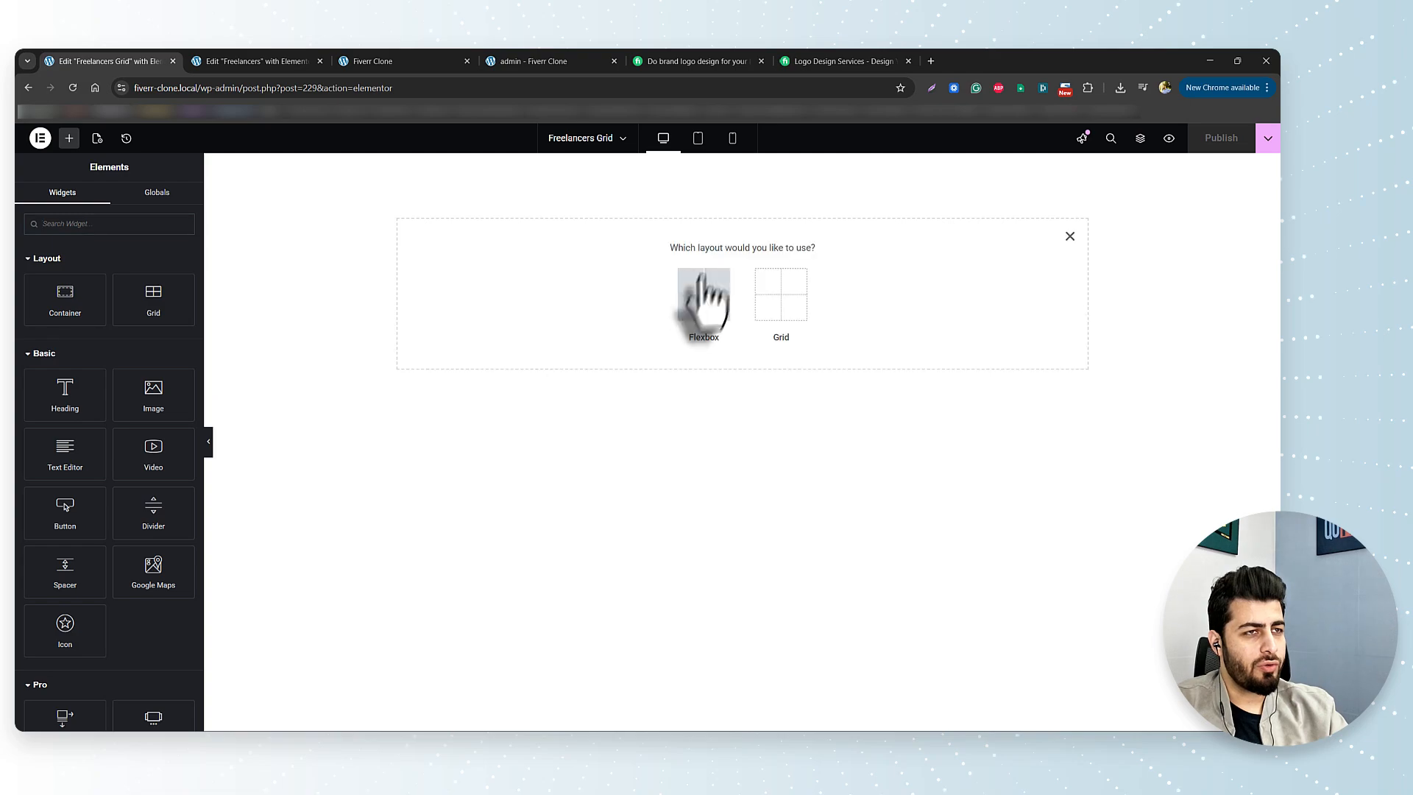
click(701, 306)
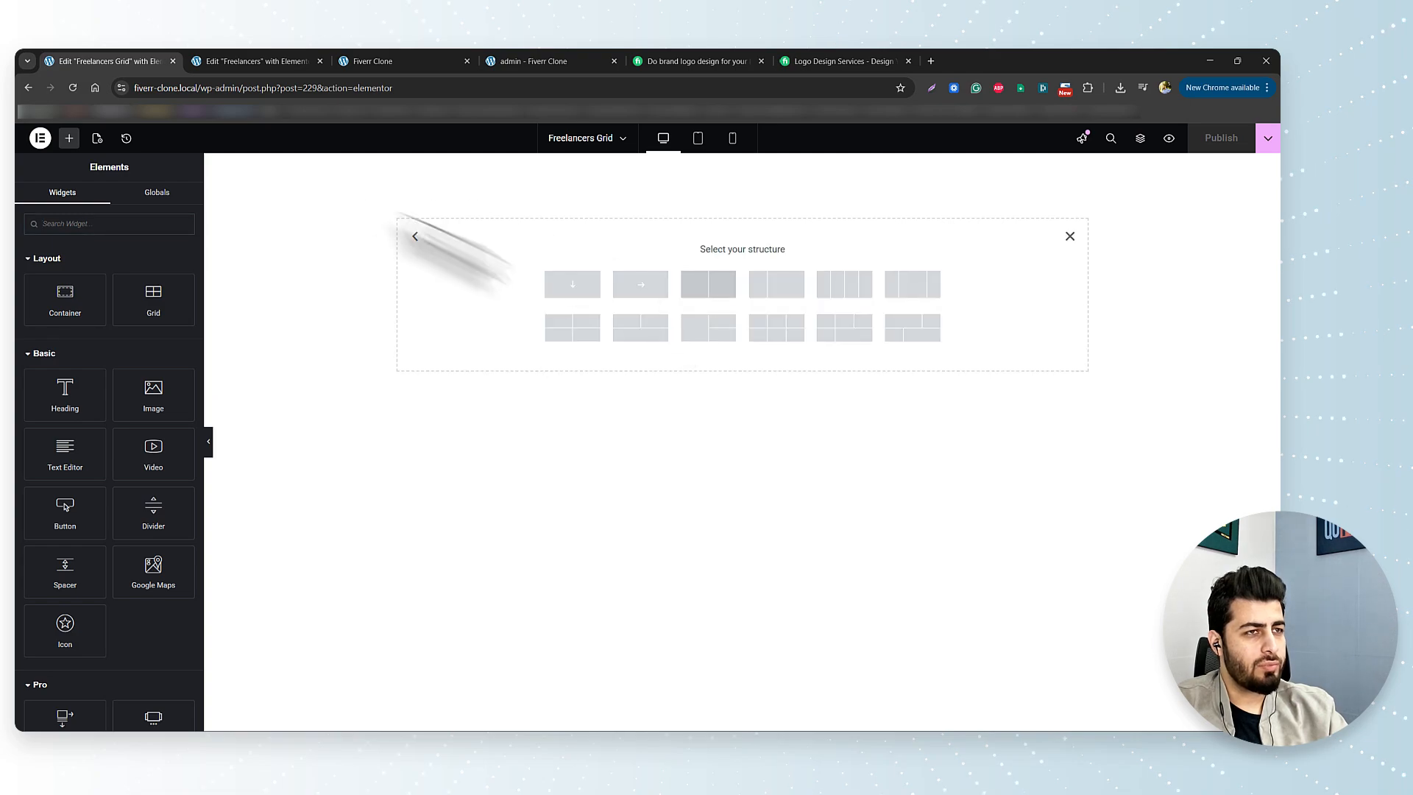
click(572, 284)
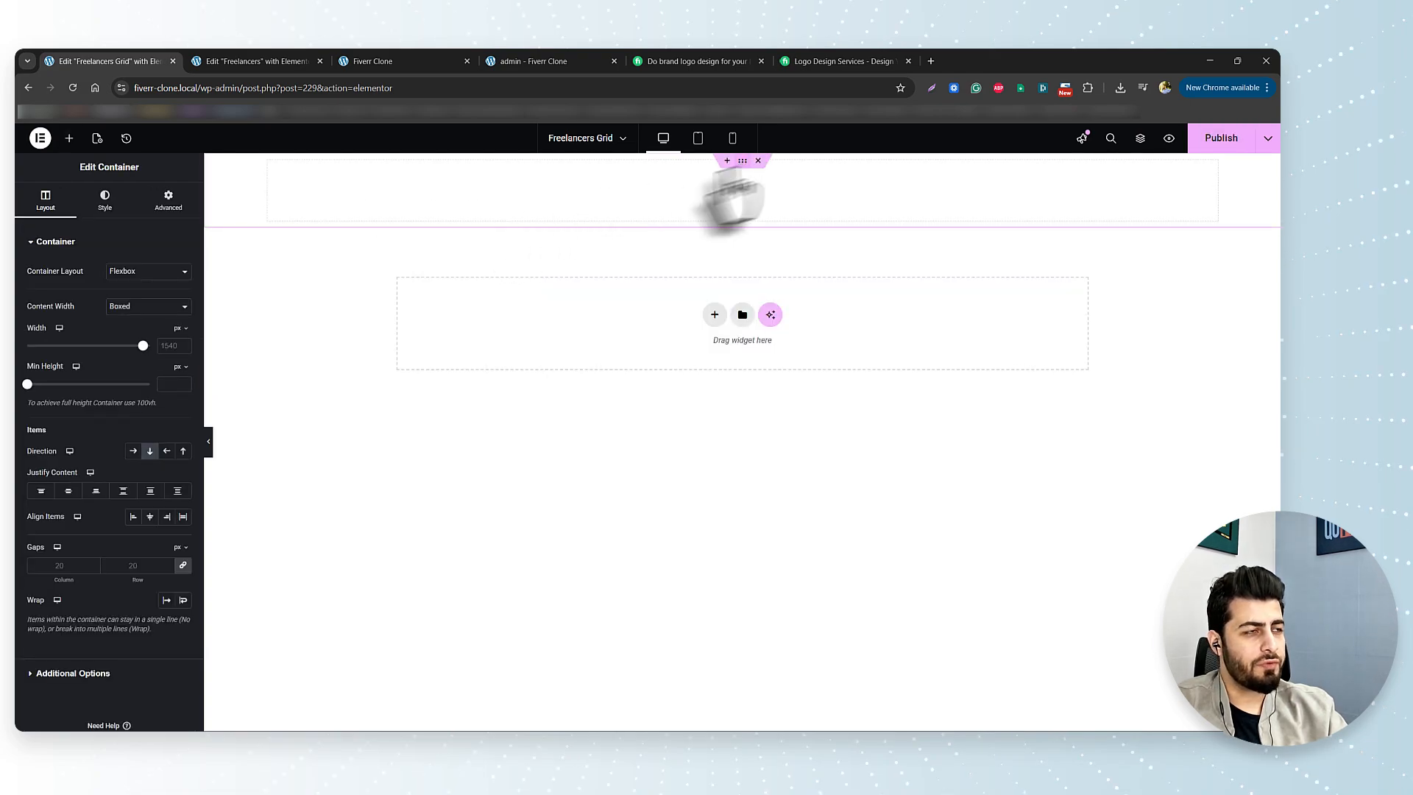
click(68, 140)
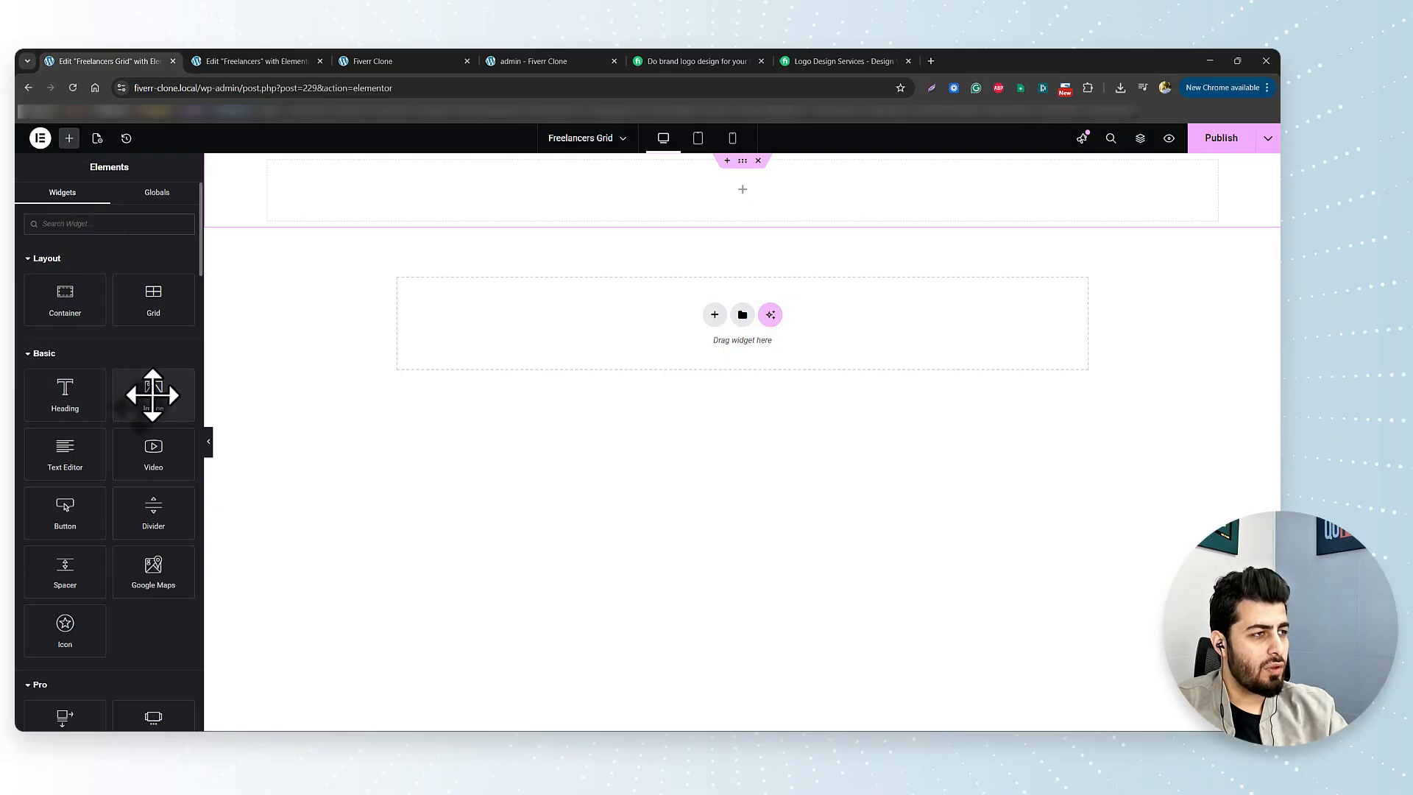
drag(151, 395, 545, 197)
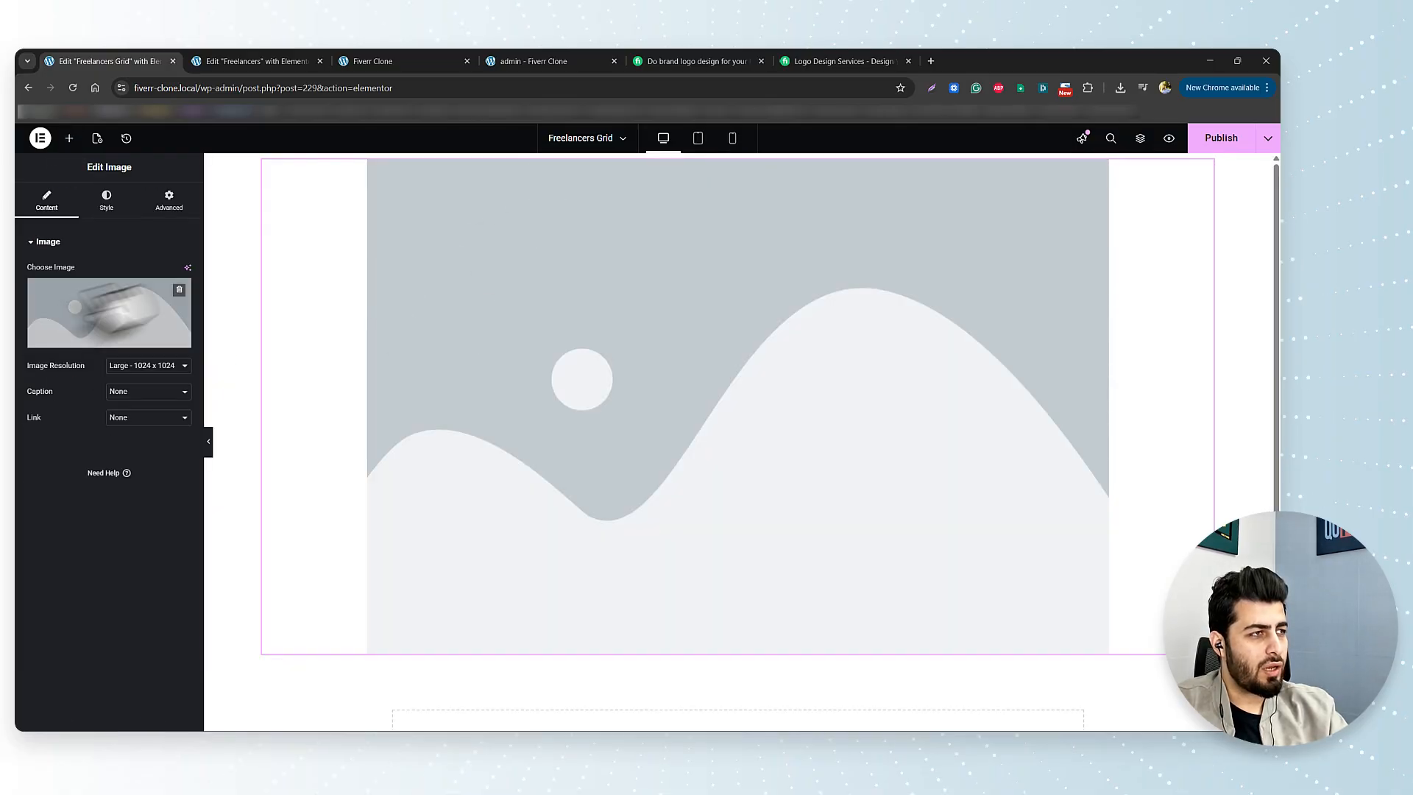
Step: Link the image to JetEngine's dynamic User Image source, using the Profile Banner field
click(183, 341)
scroll(88, 478, down, 5)
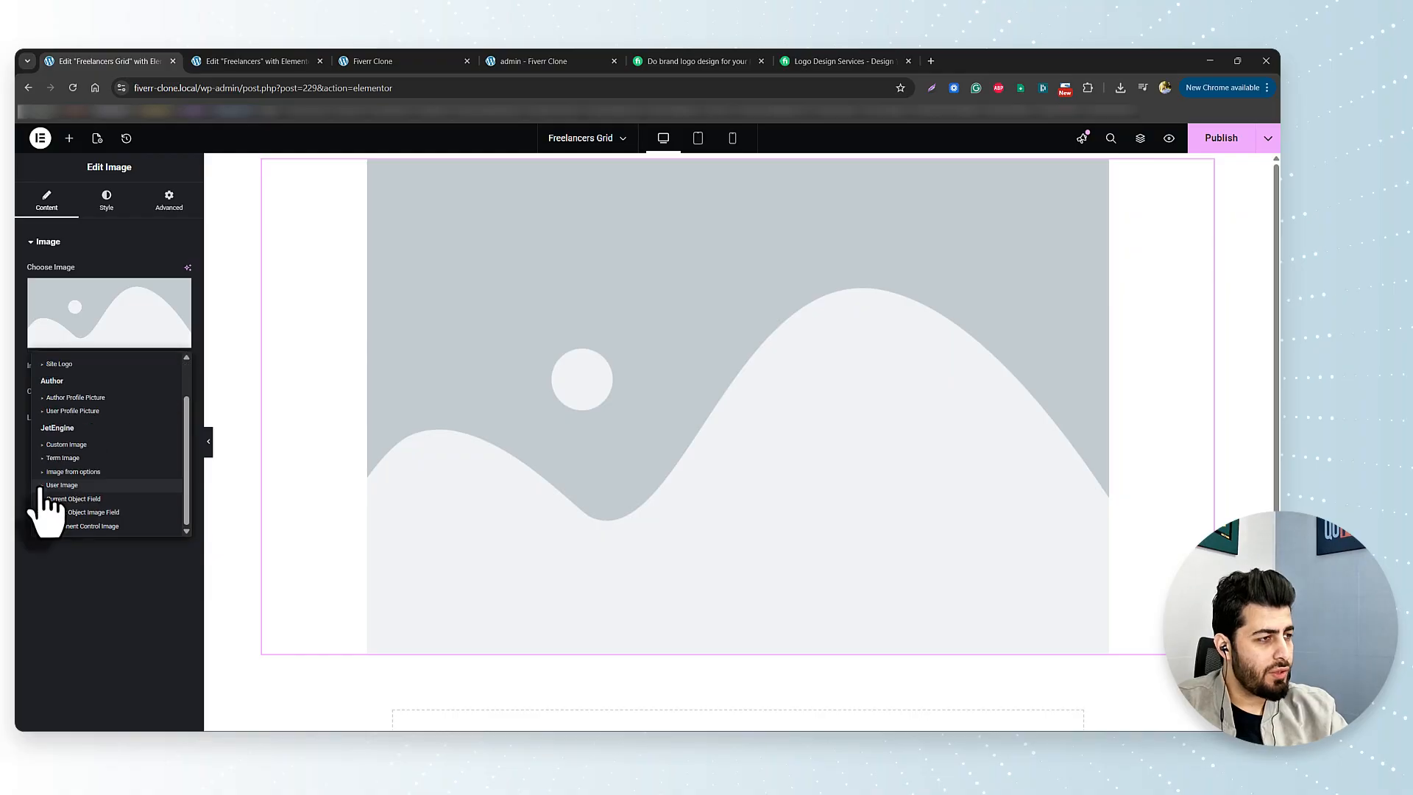
click(44, 485)
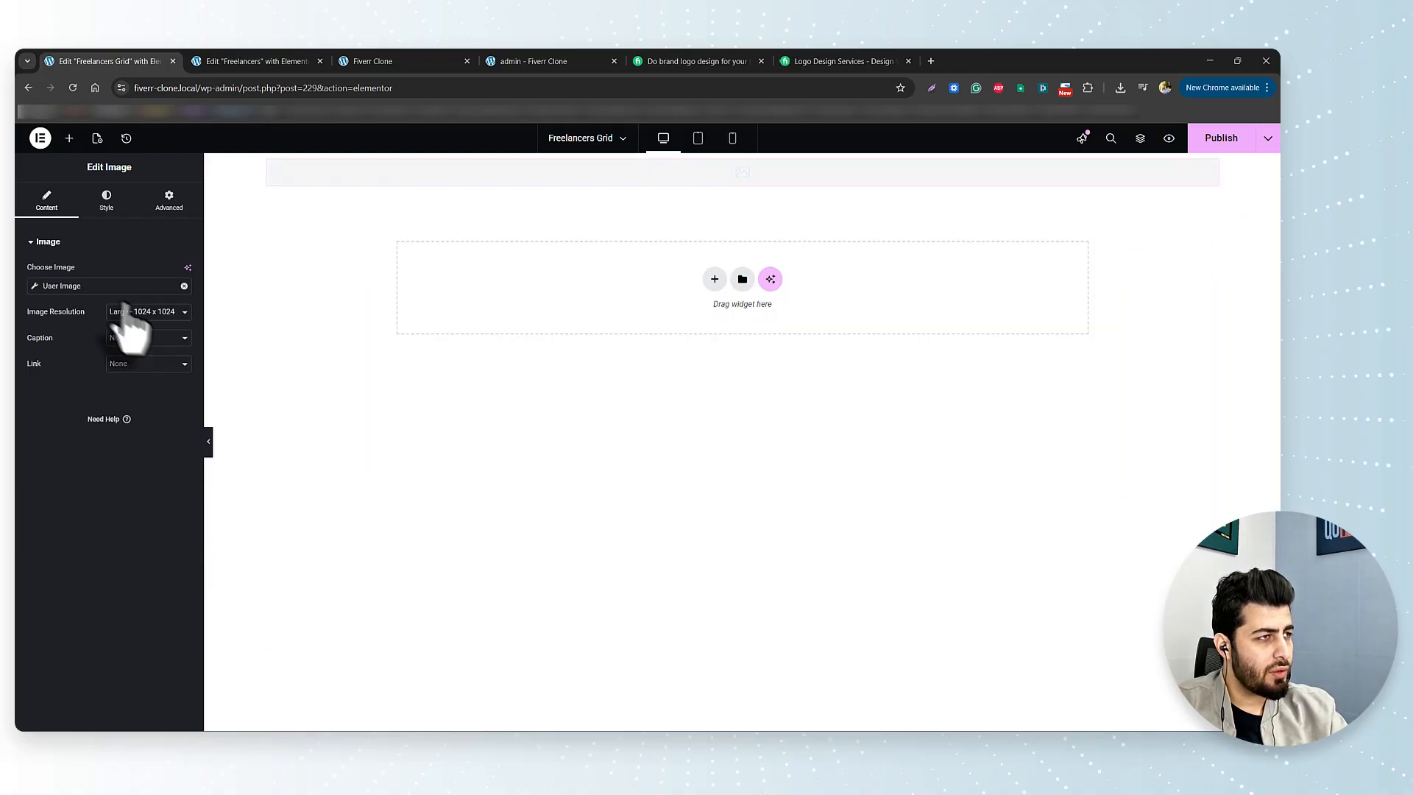
click(35, 286)
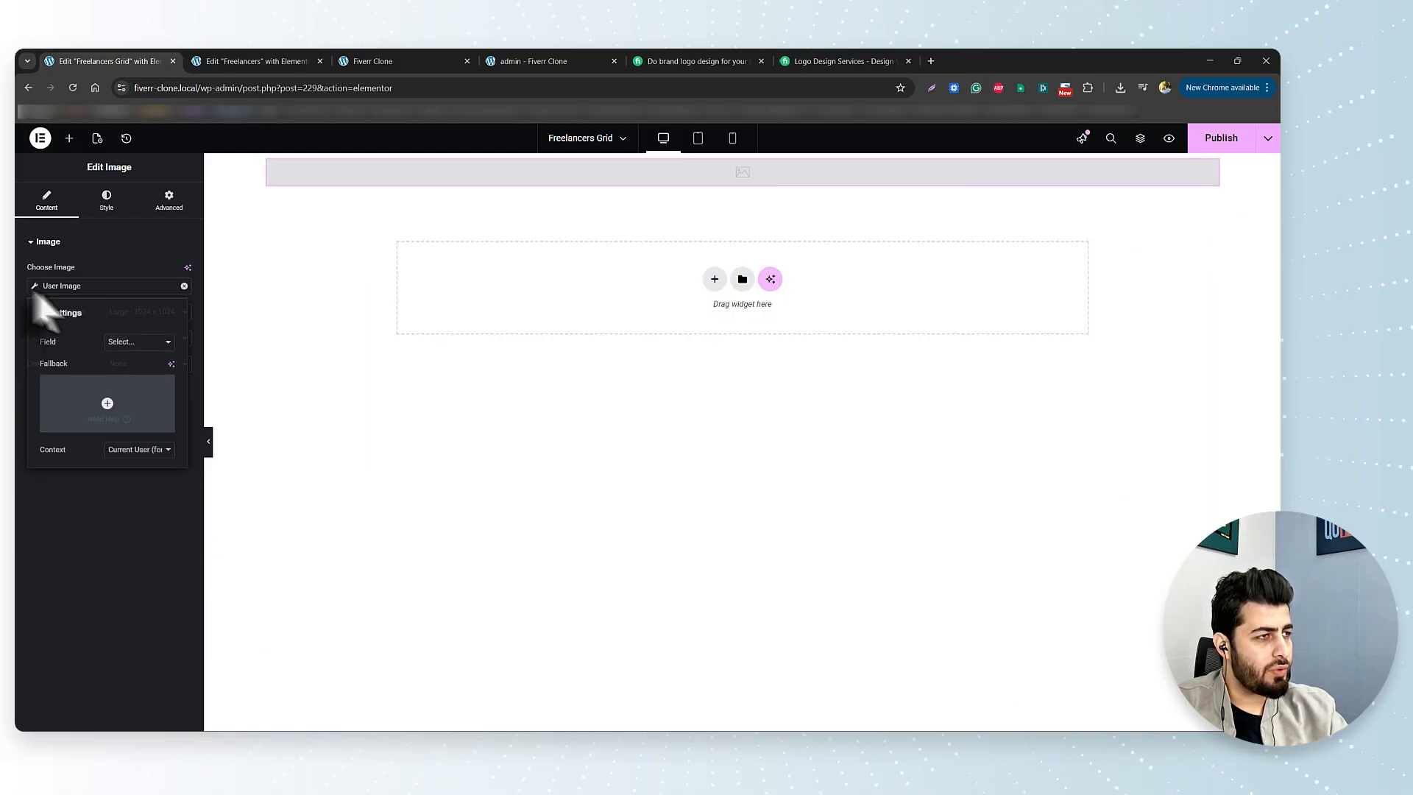
click(138, 342)
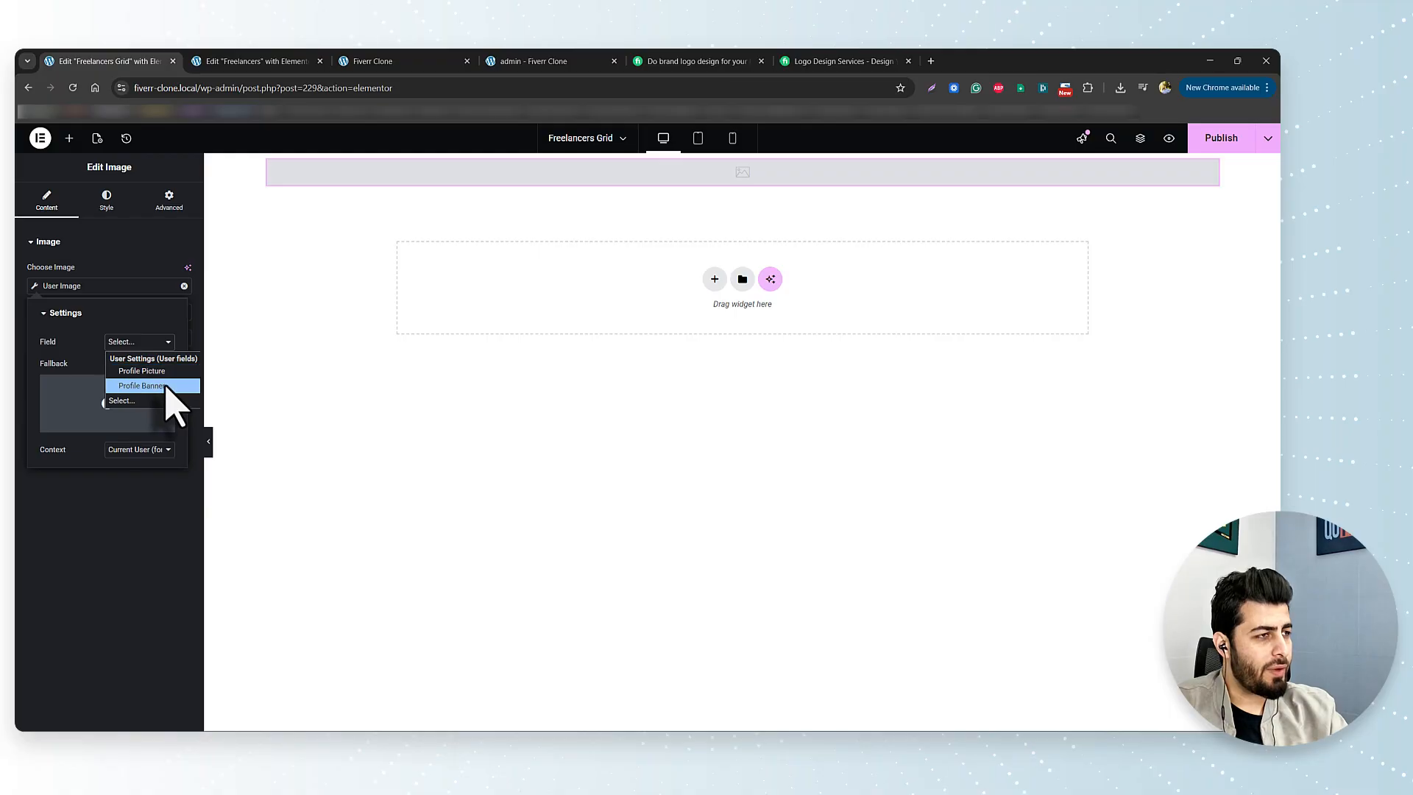
click(166, 388)
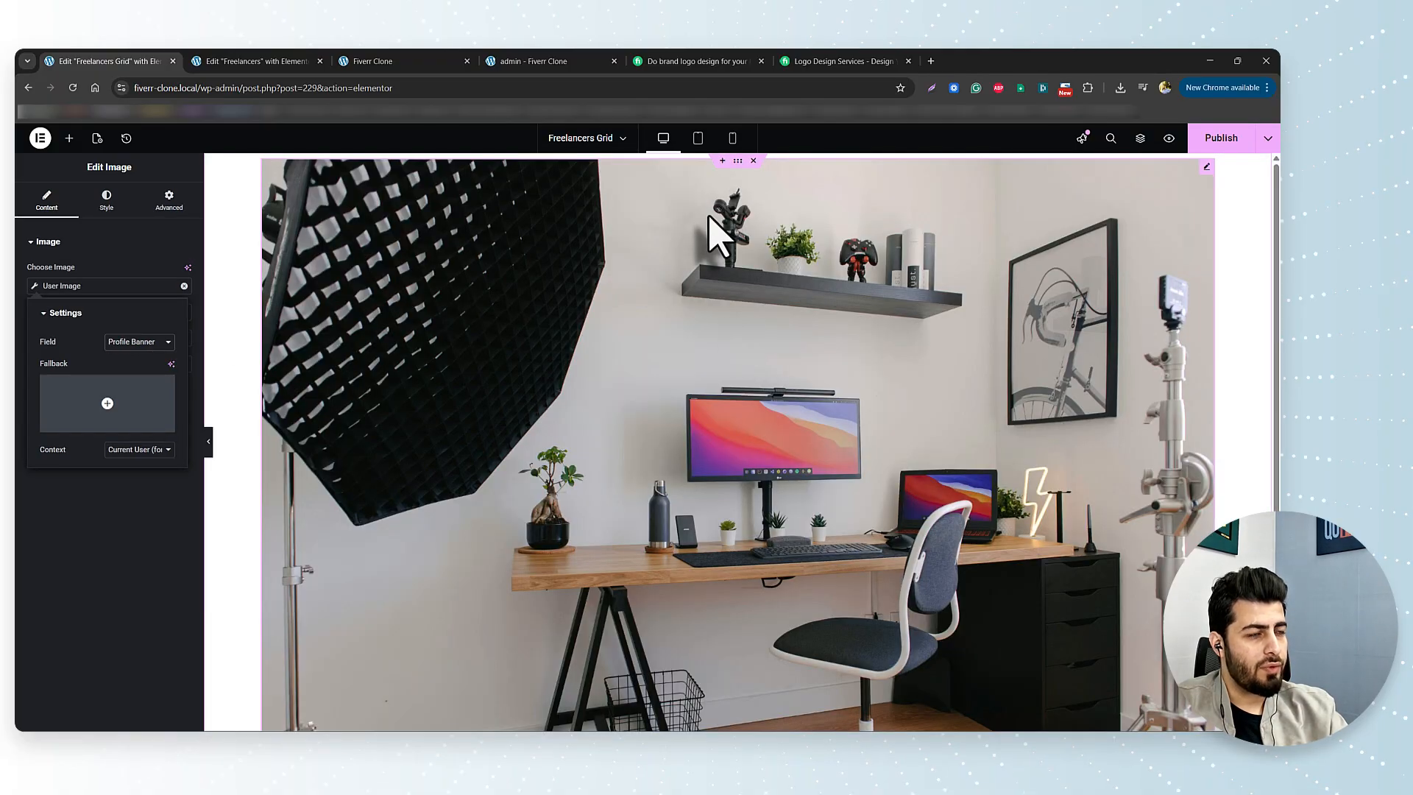
Step: Review the full banner image and preview the listing template at mobile size
scroll(755, 316, down, 4)
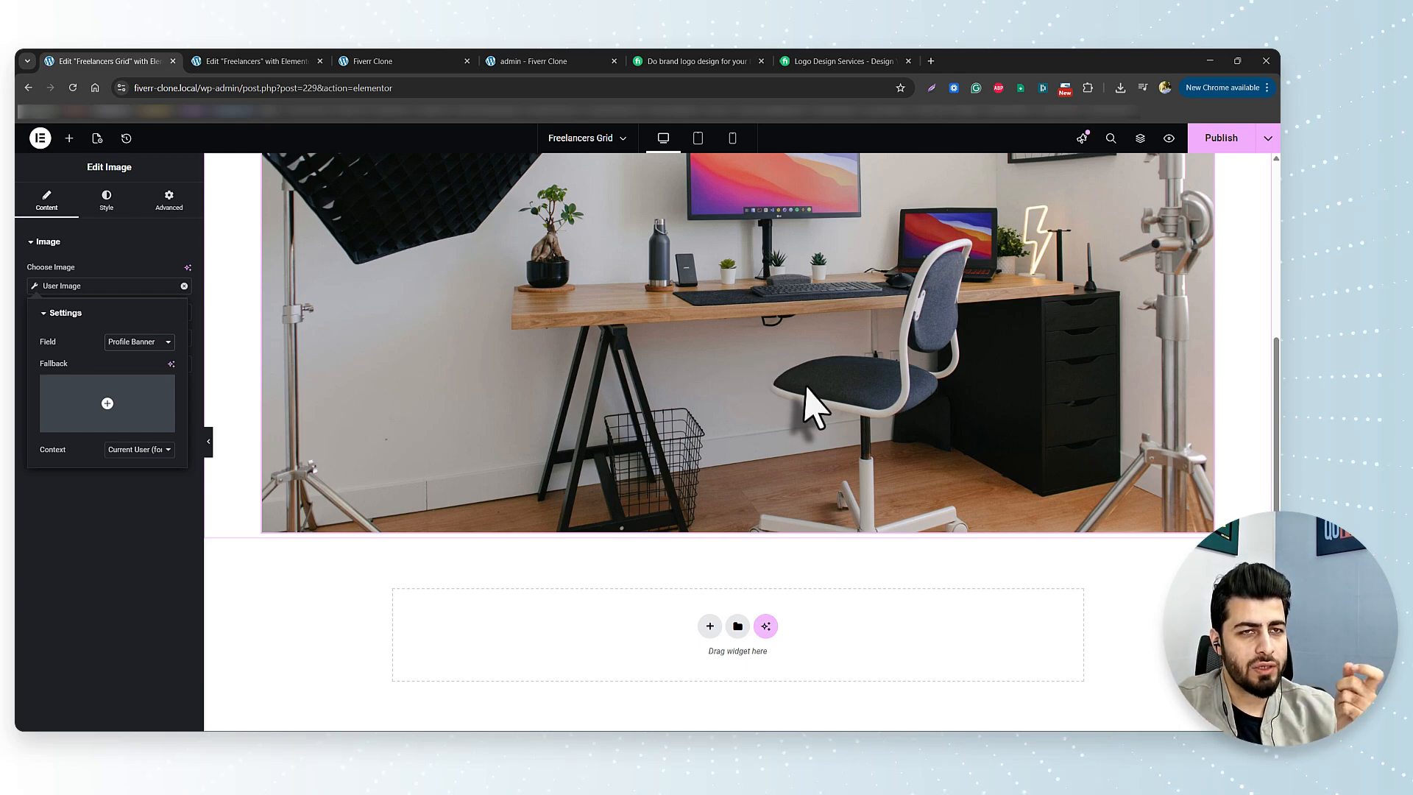
scroll(807, 390, up, 3)
scroll(809, 396, down, 3)
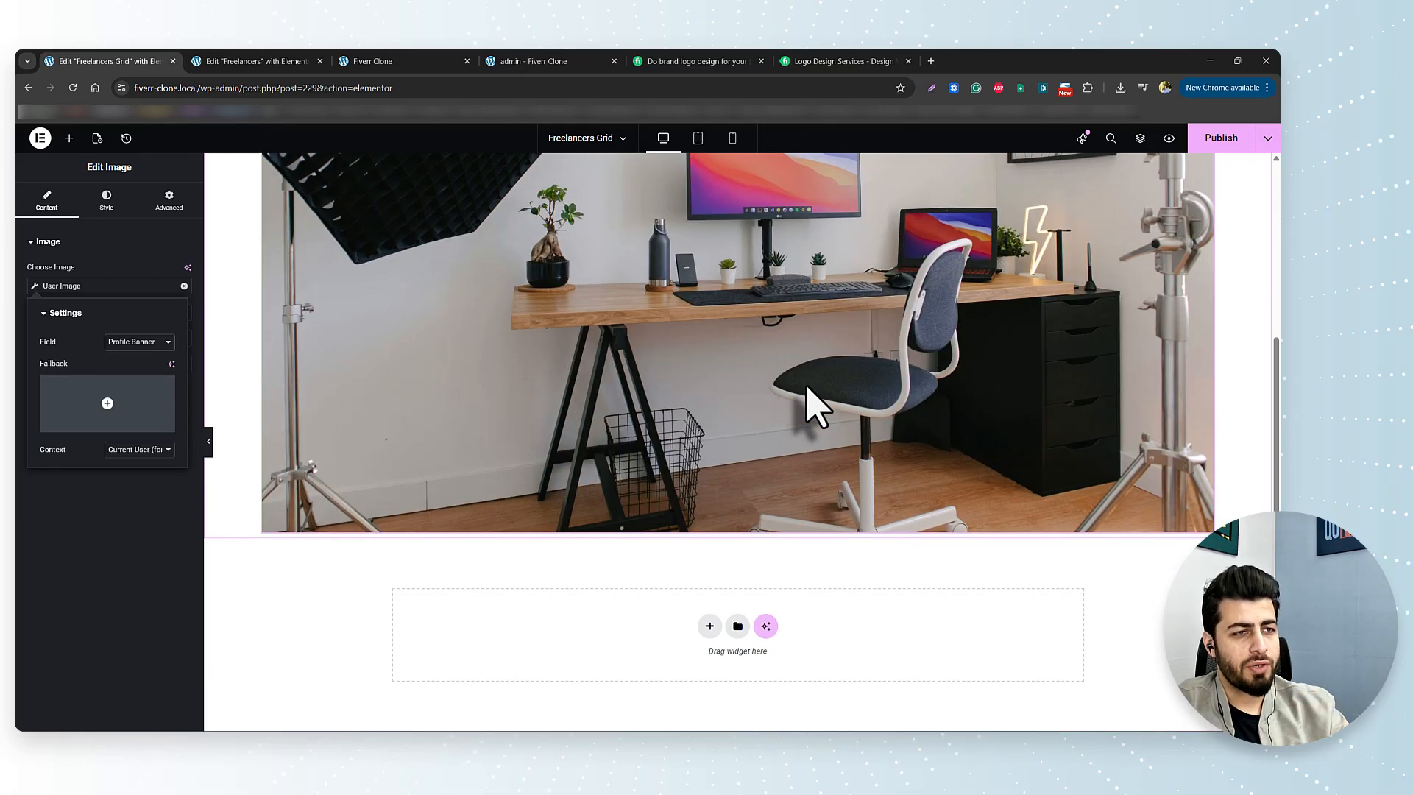
scroll(825, 406, up, 3)
scroll(824, 424, down, 3)
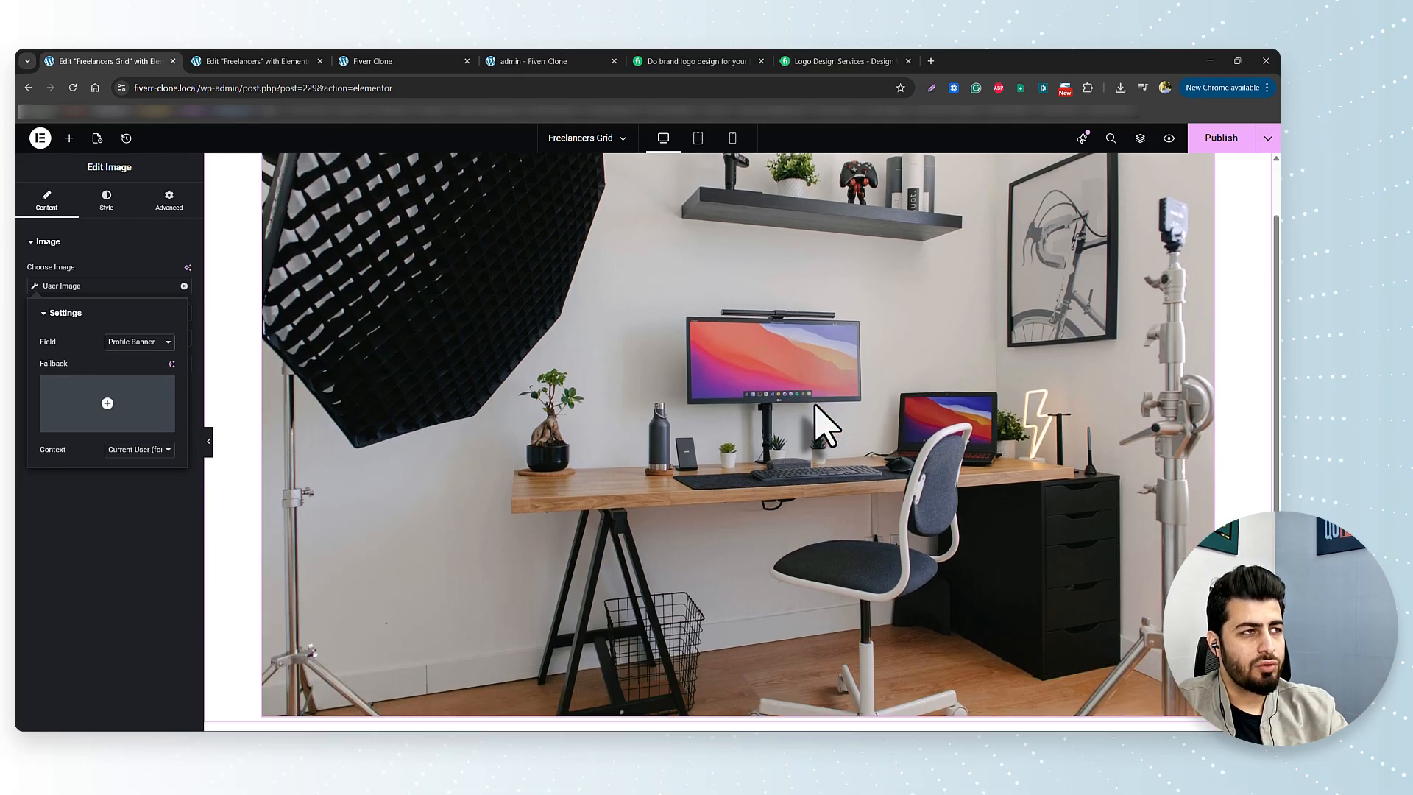
click(699, 138)
click(732, 139)
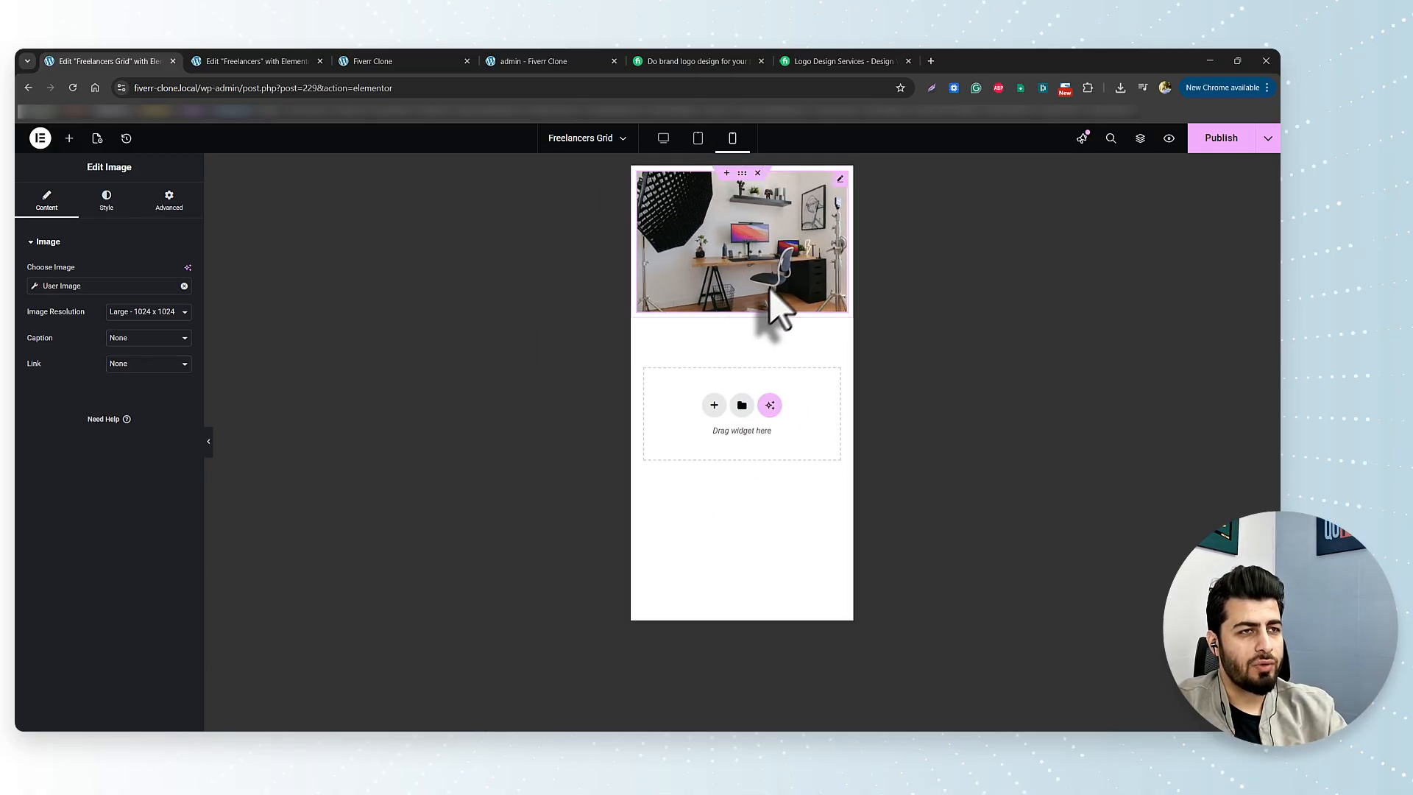
Step: Add a second Image widget directly beneath the banner image, keeping its resolution at Large - 1024 x 1024
click(69, 138)
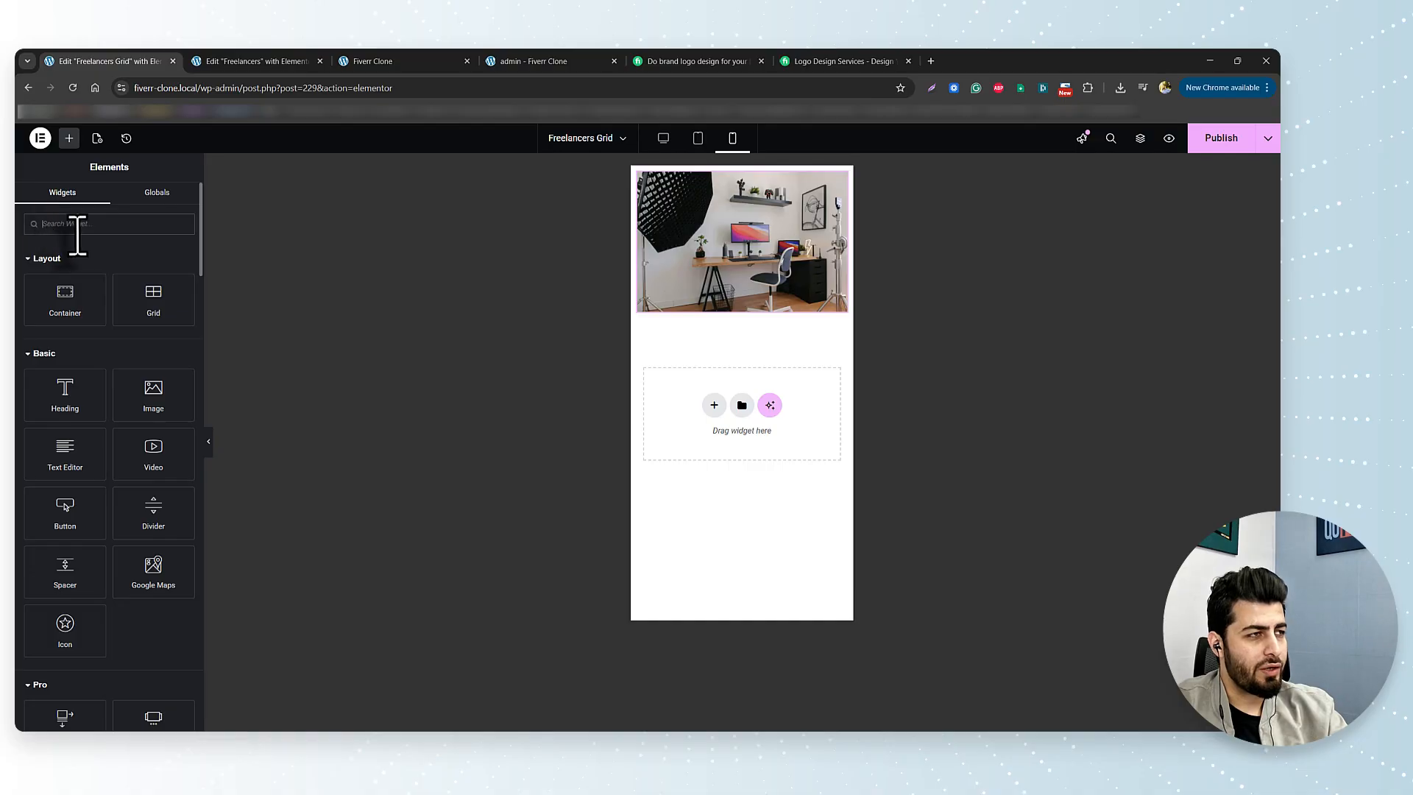
drag(157, 394, 736, 313)
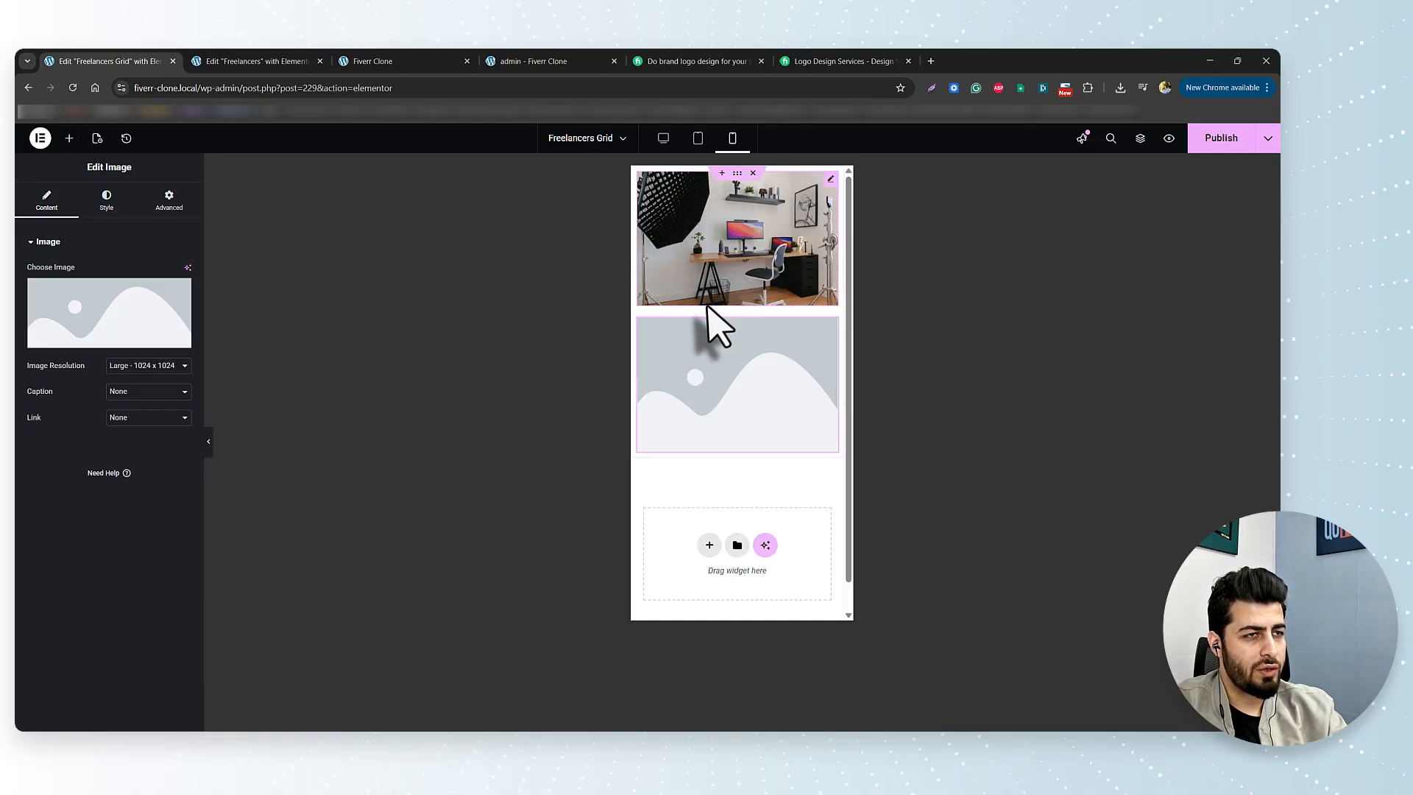
click(136, 366)
click(140, 383)
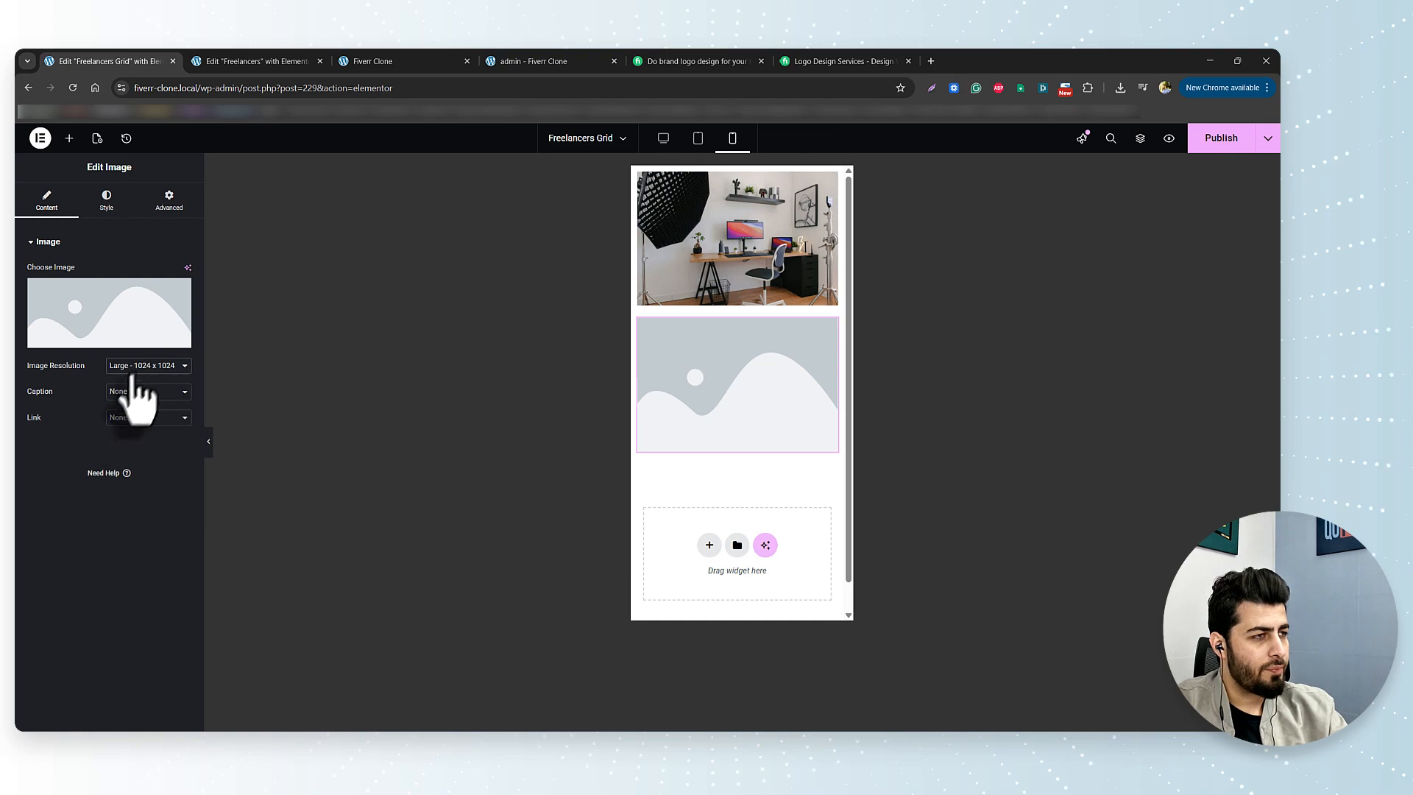
Step: Link the second image to JetEngine's dynamic User Image source, using the Profile Picture field
click(177, 340)
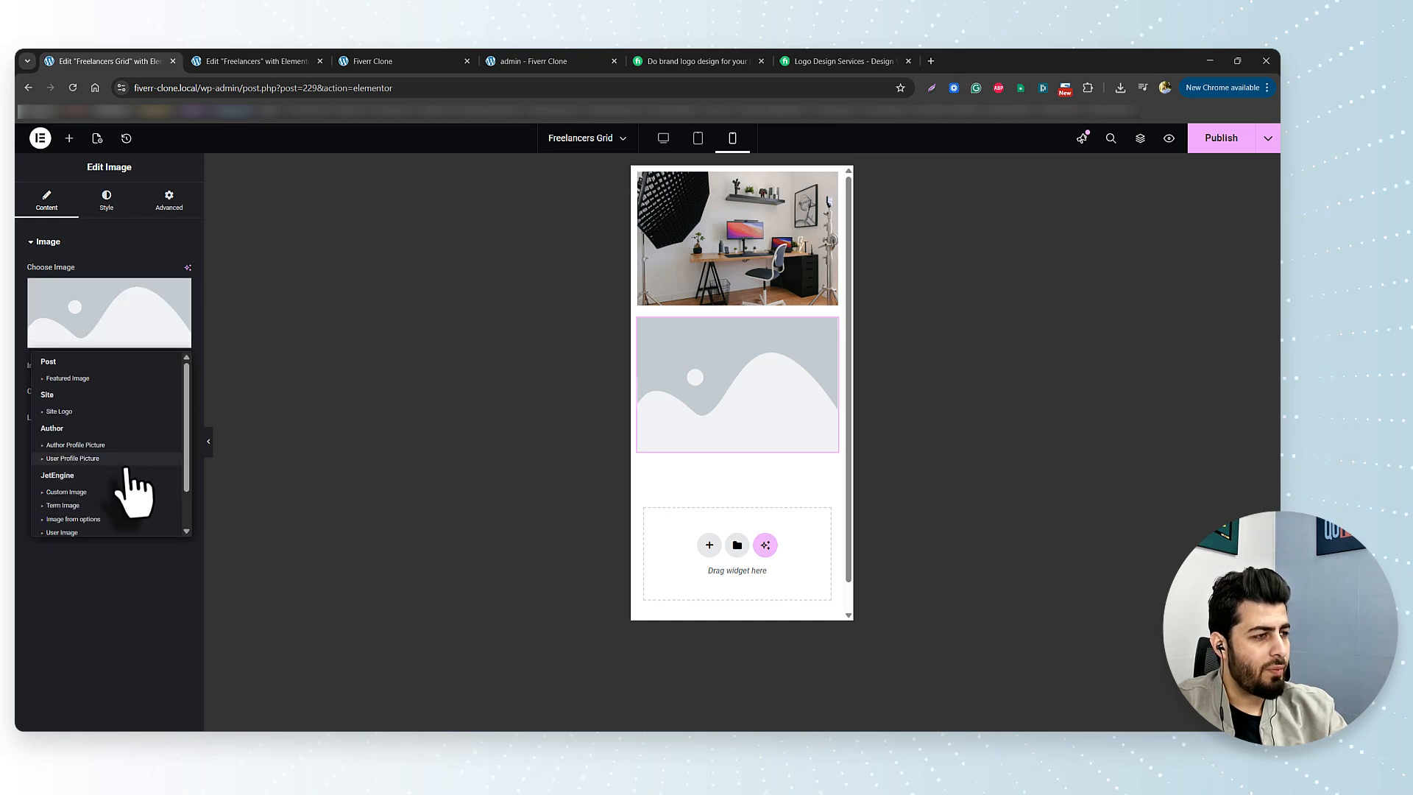
scroll(111, 493, down, 3)
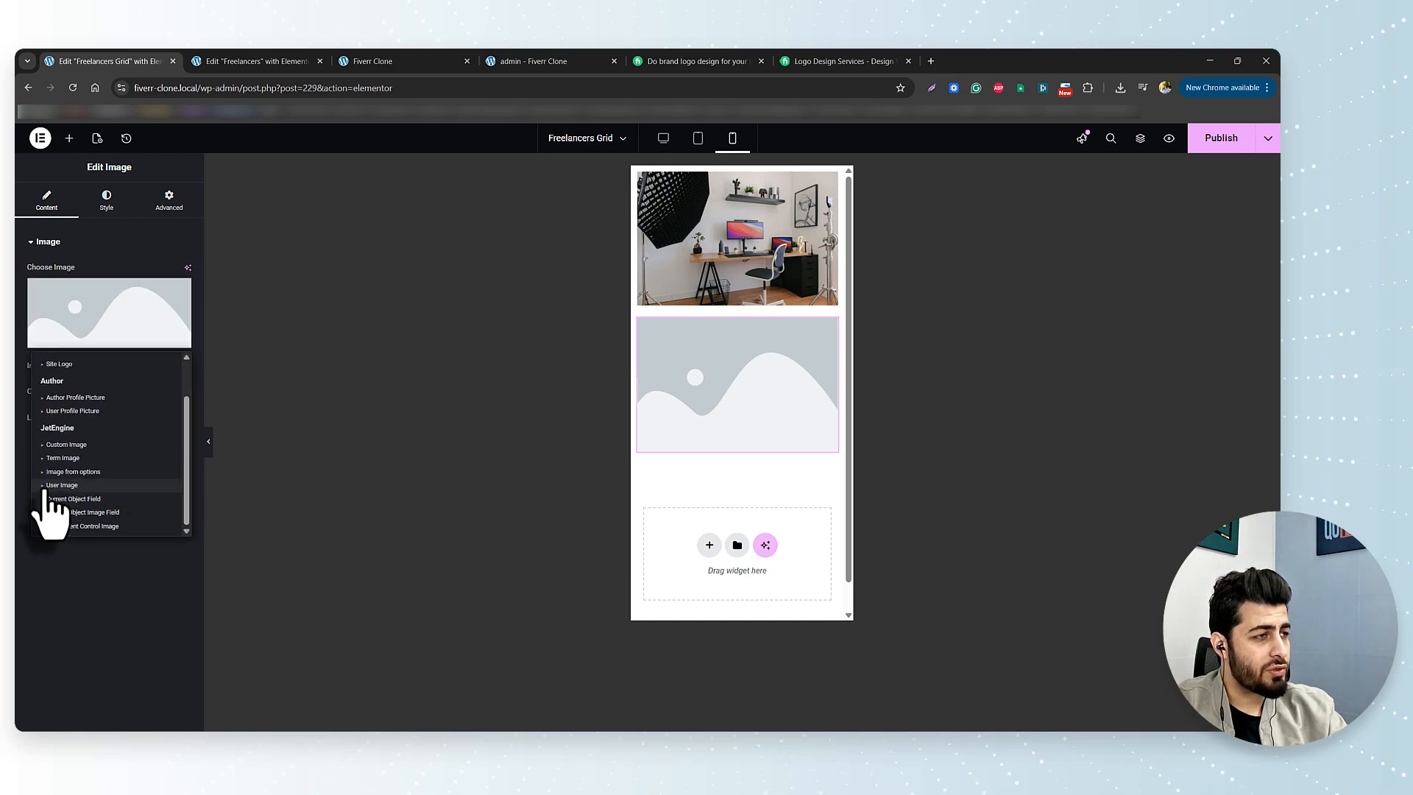
click(48, 488)
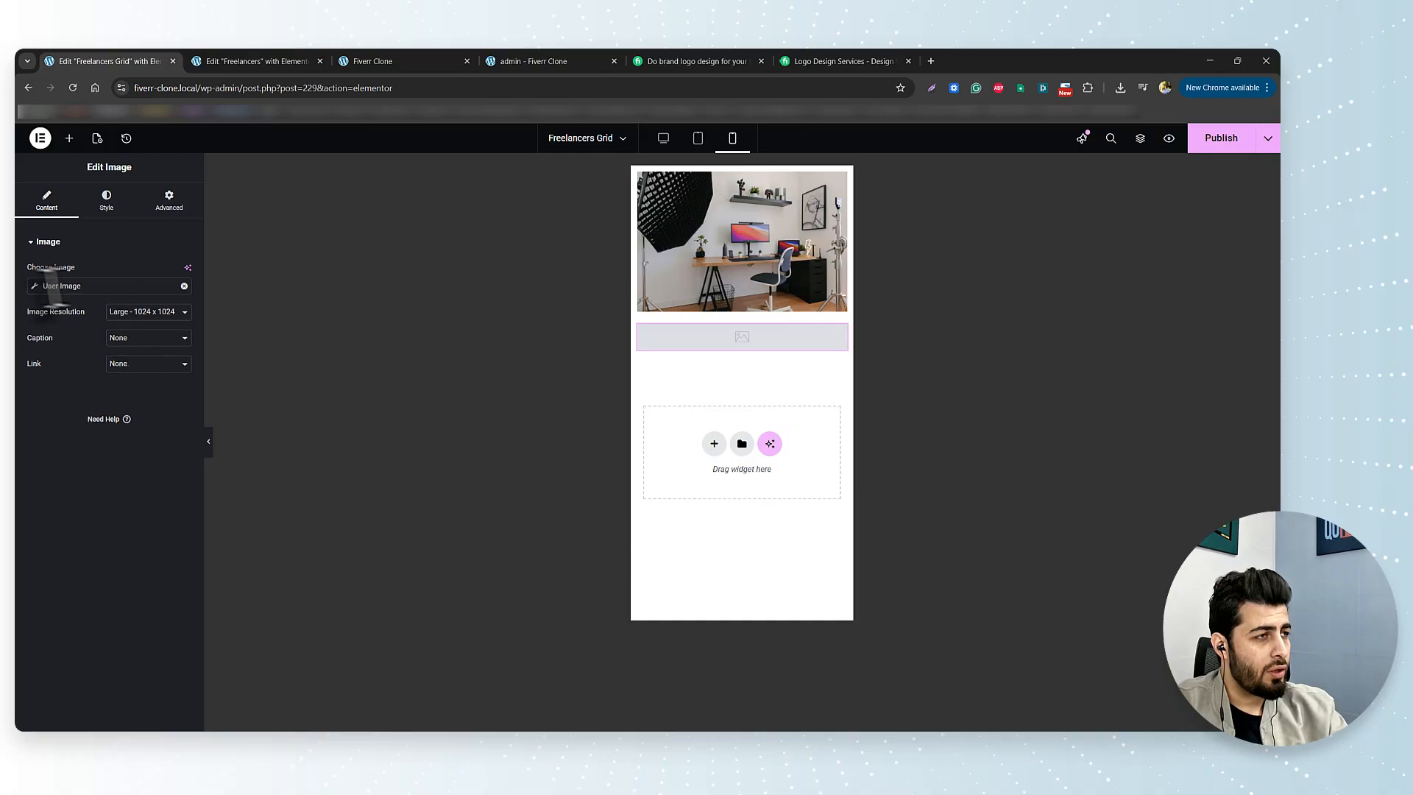
click(34, 287)
click(140, 343)
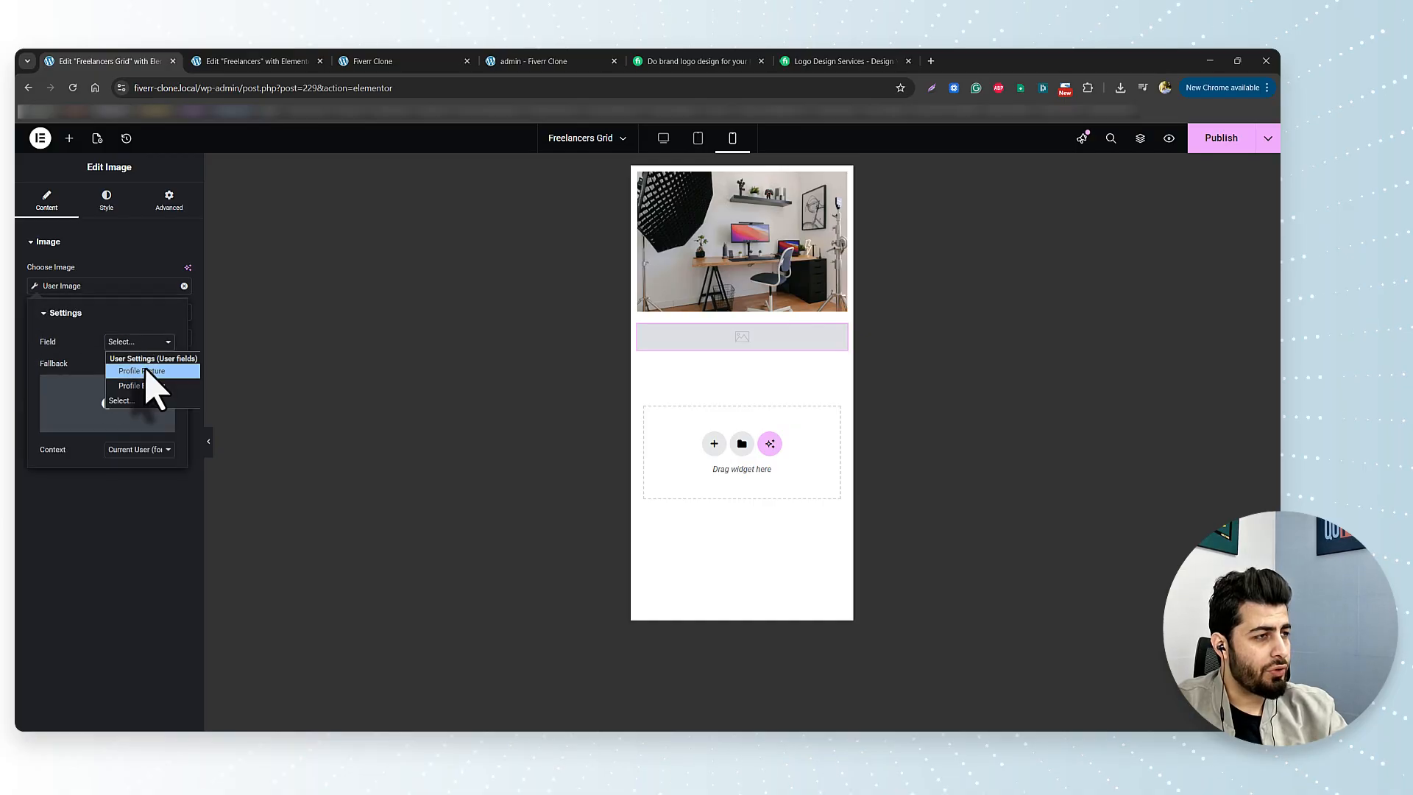
click(150, 382)
Step: Set the dynamic User Image context to Queried User for both the profile picture and the banner
click(148, 451)
click(148, 451)
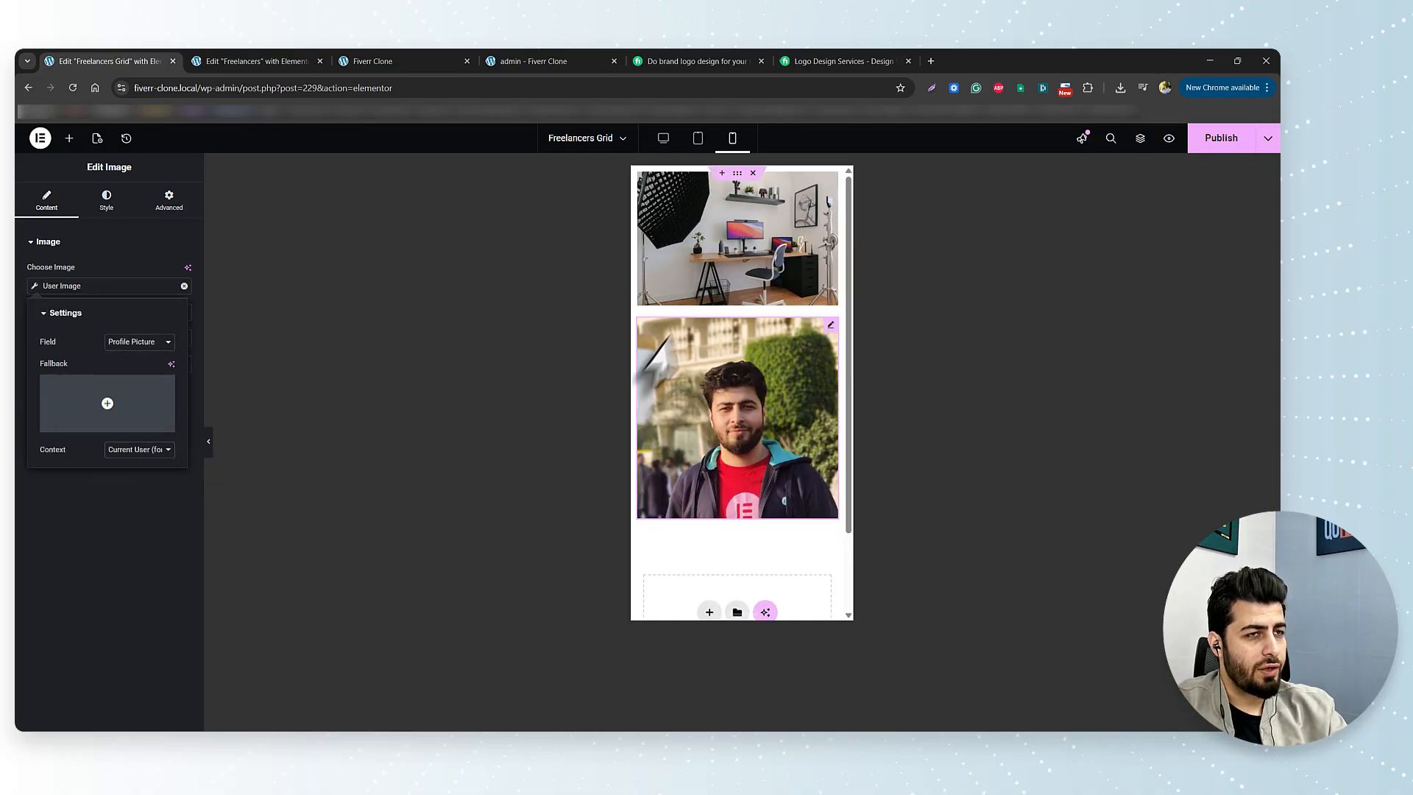
click(138, 450)
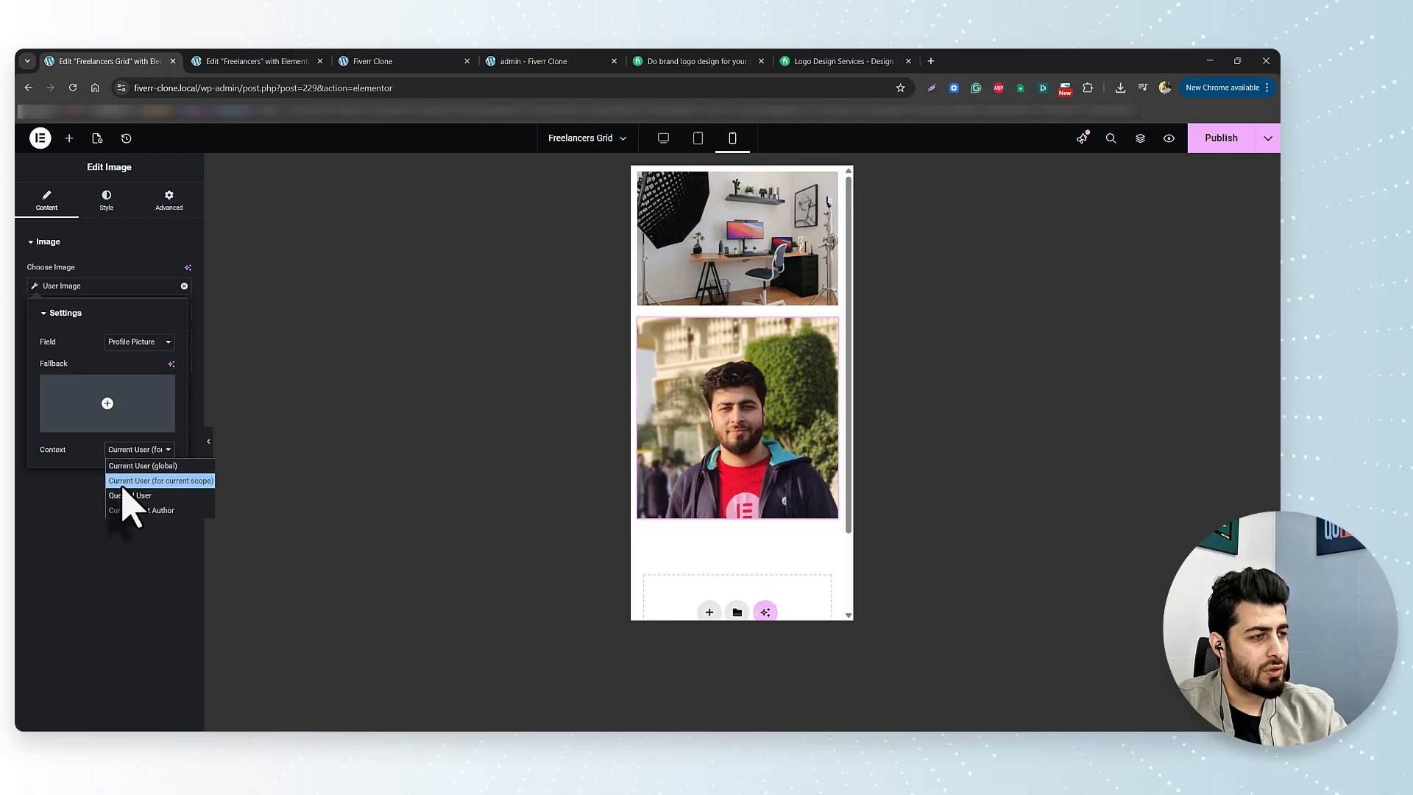
click(165, 496)
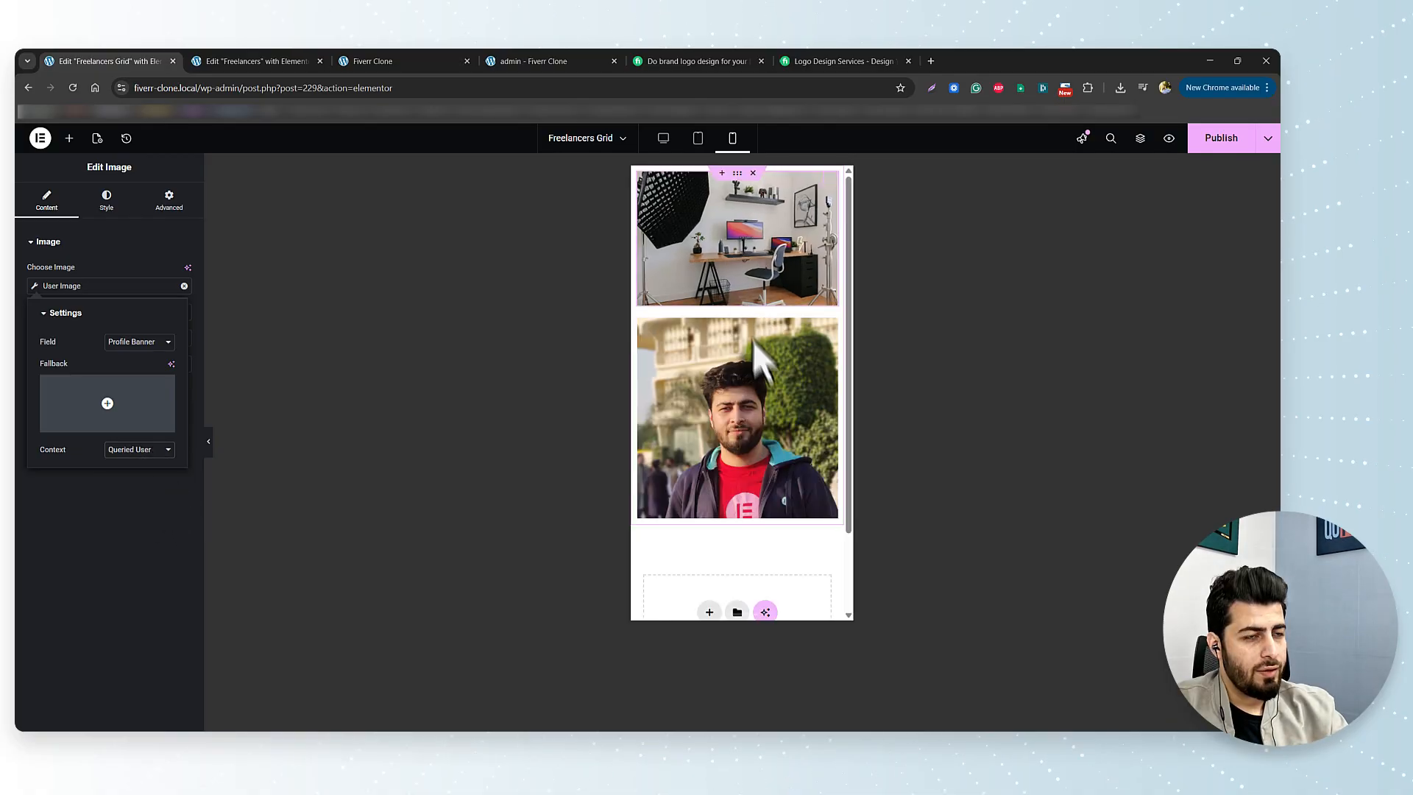
click(774, 366)
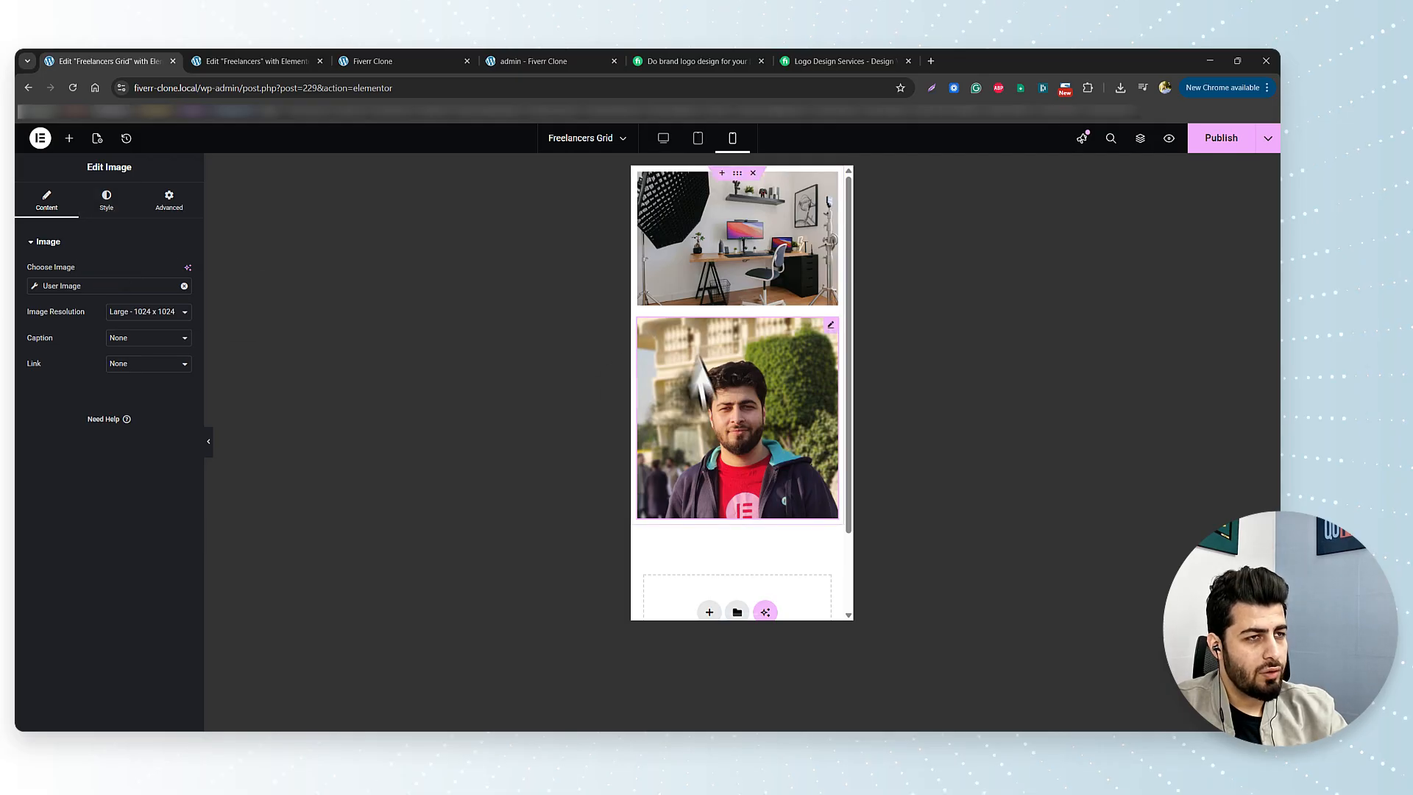
Step: Add an empty container beneath the profile picture and set the picture's mobile width to 40%
click(69, 138)
drag(56, 295, 750, 340)
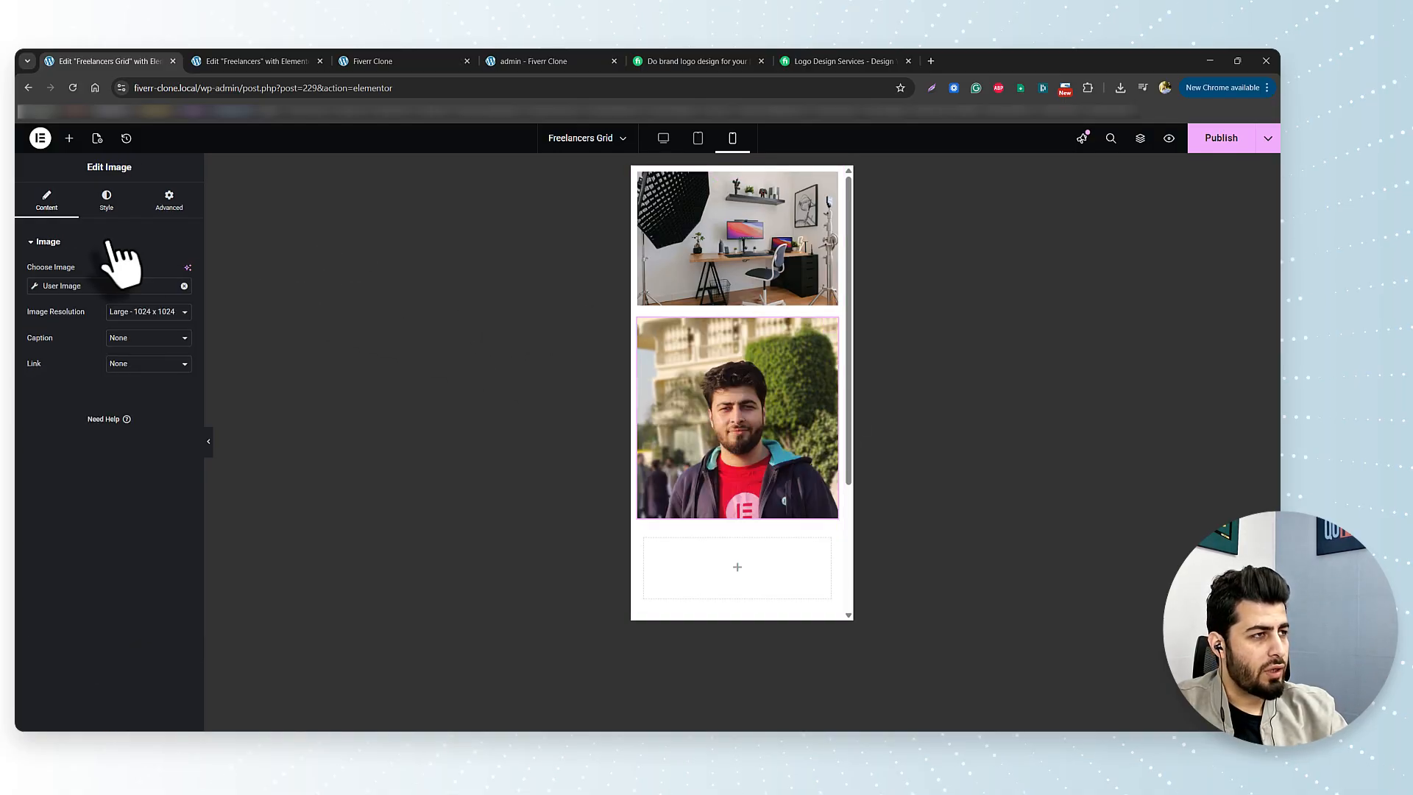
click(106, 203)
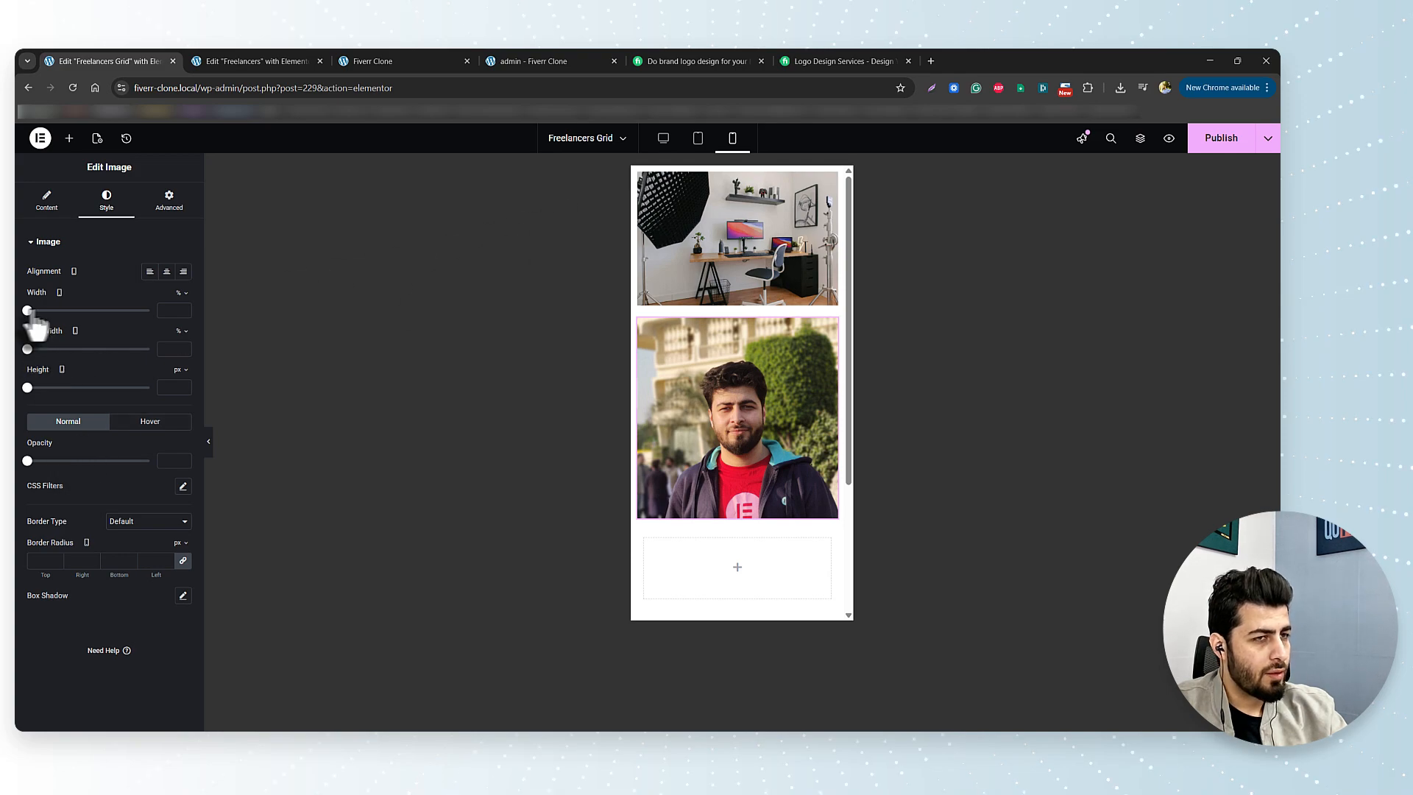
drag(28, 310, 76, 311)
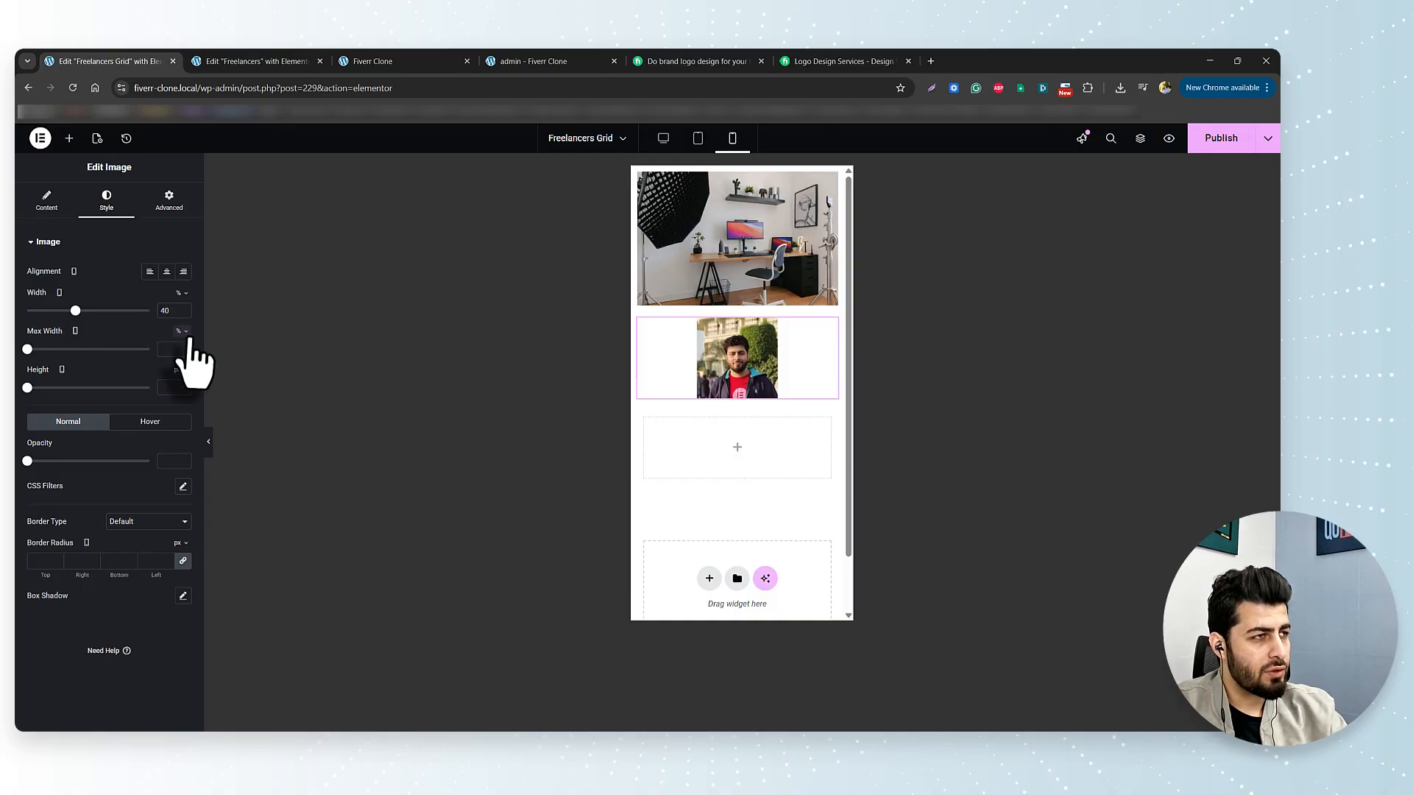
Step: Switch to the desktop view and stretch the banner image across the full content width
click(75, 272)
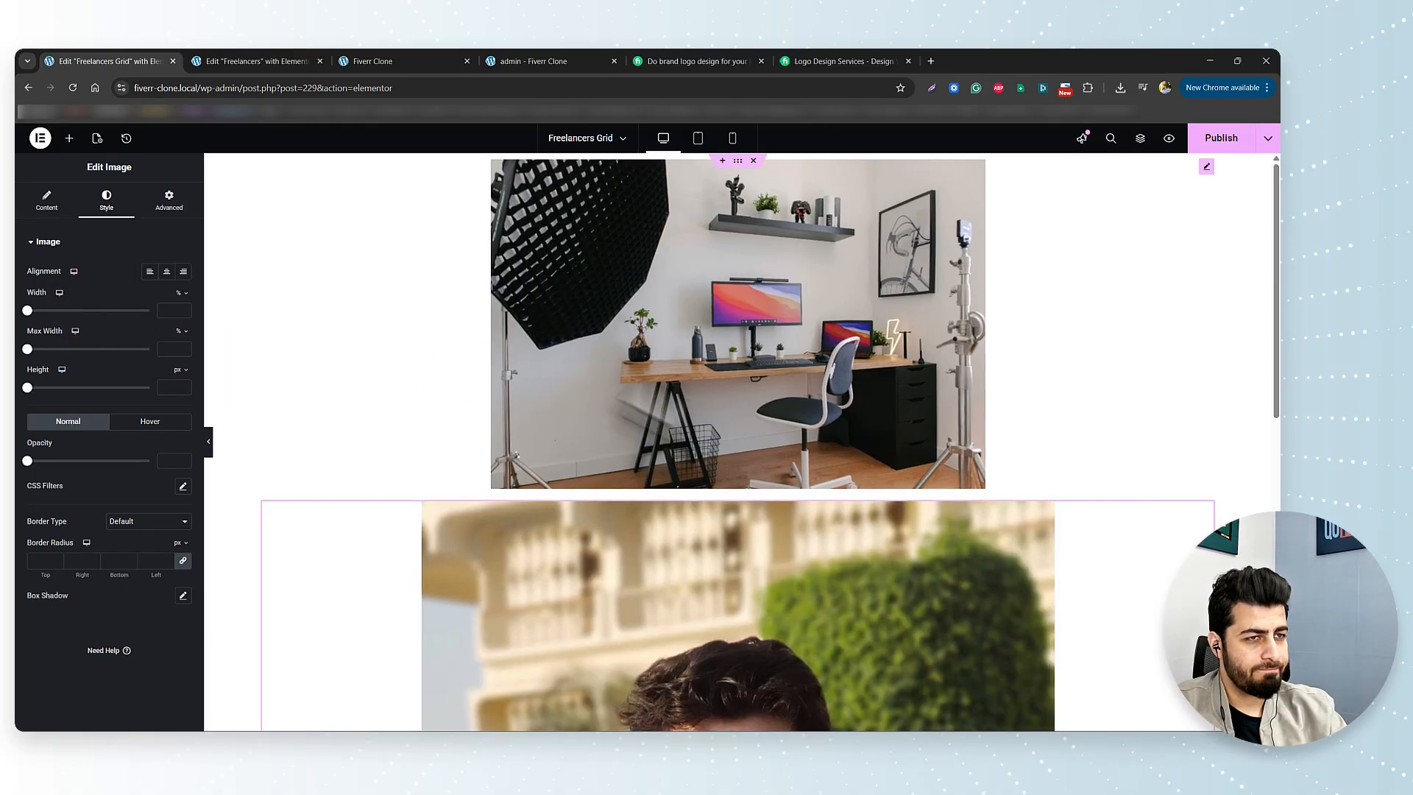
click(666, 407)
scroll(773, 441, down, 5)
Step: Set the profile picture's desktop width to 40% and its border radius to 50% on all corners
click(773, 454)
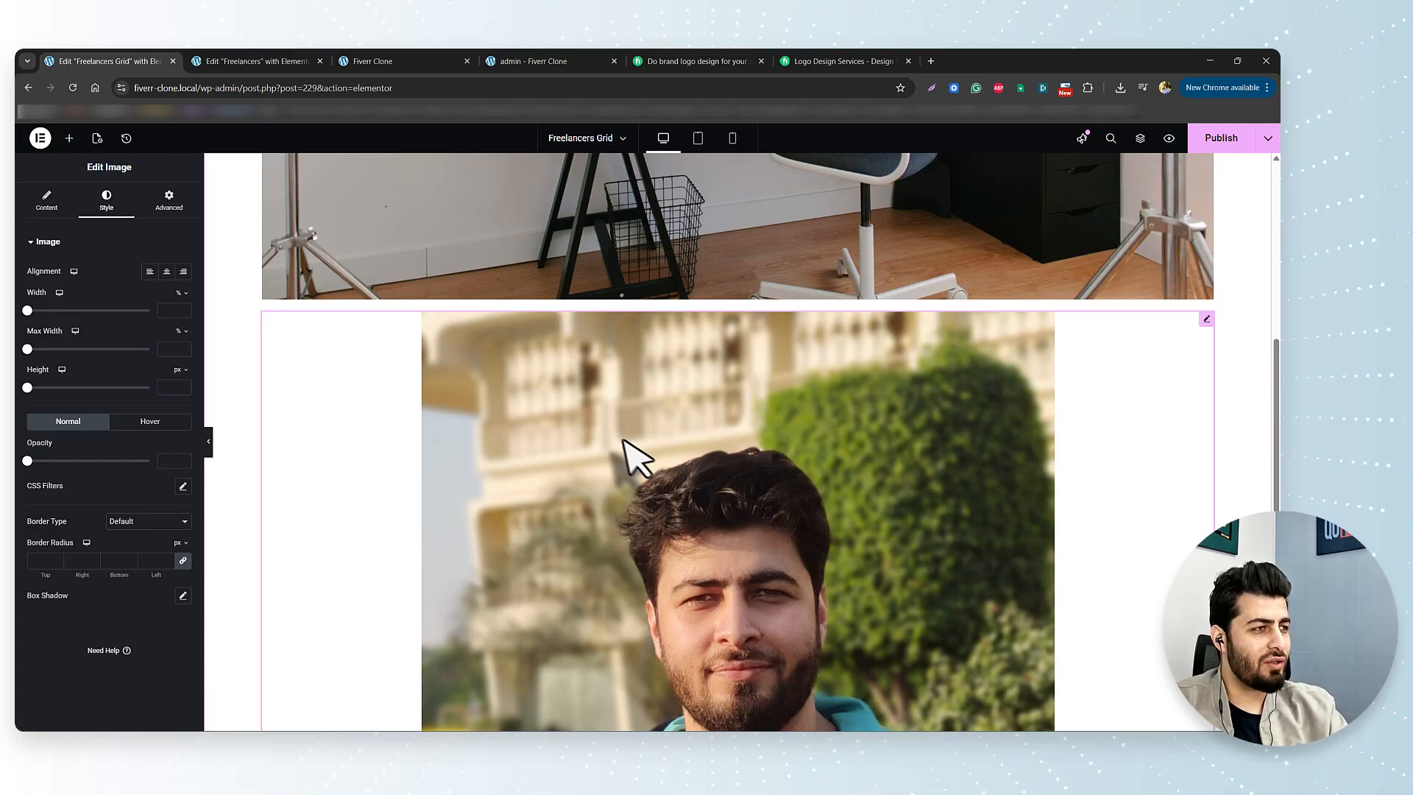
scroll(630, 466, down, 2)
scroll(629, 466, up, 2)
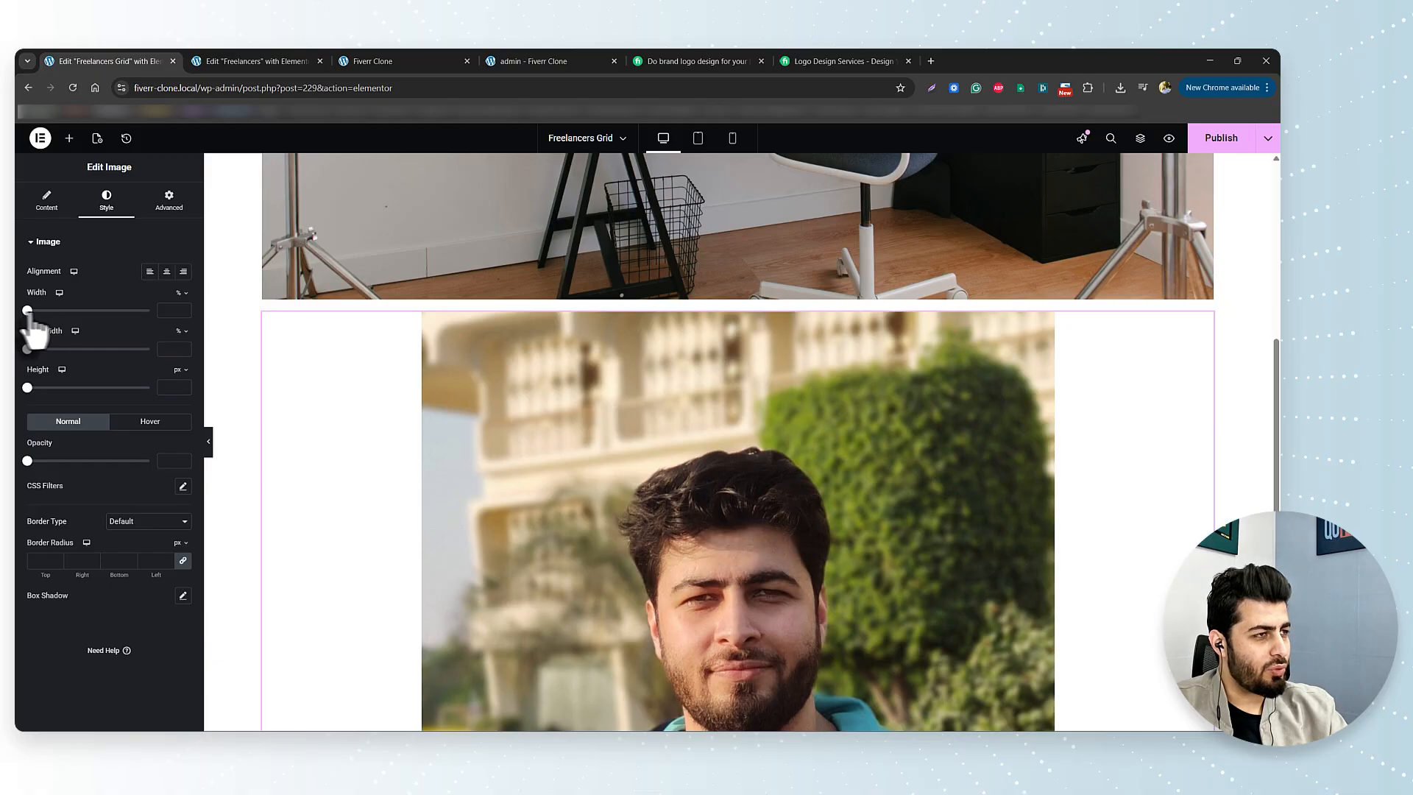
drag(28, 311, 76, 311)
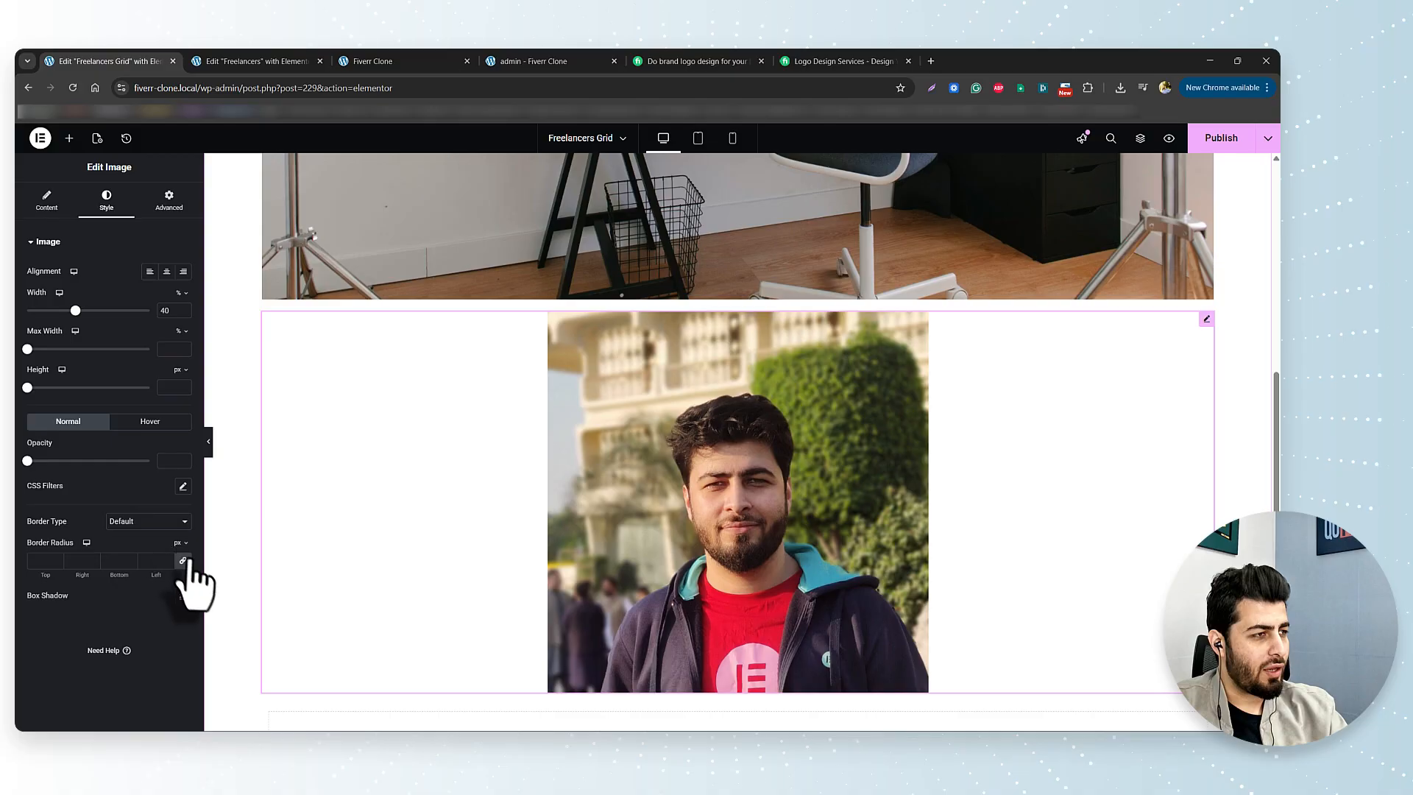
click(149, 561)
text(50)
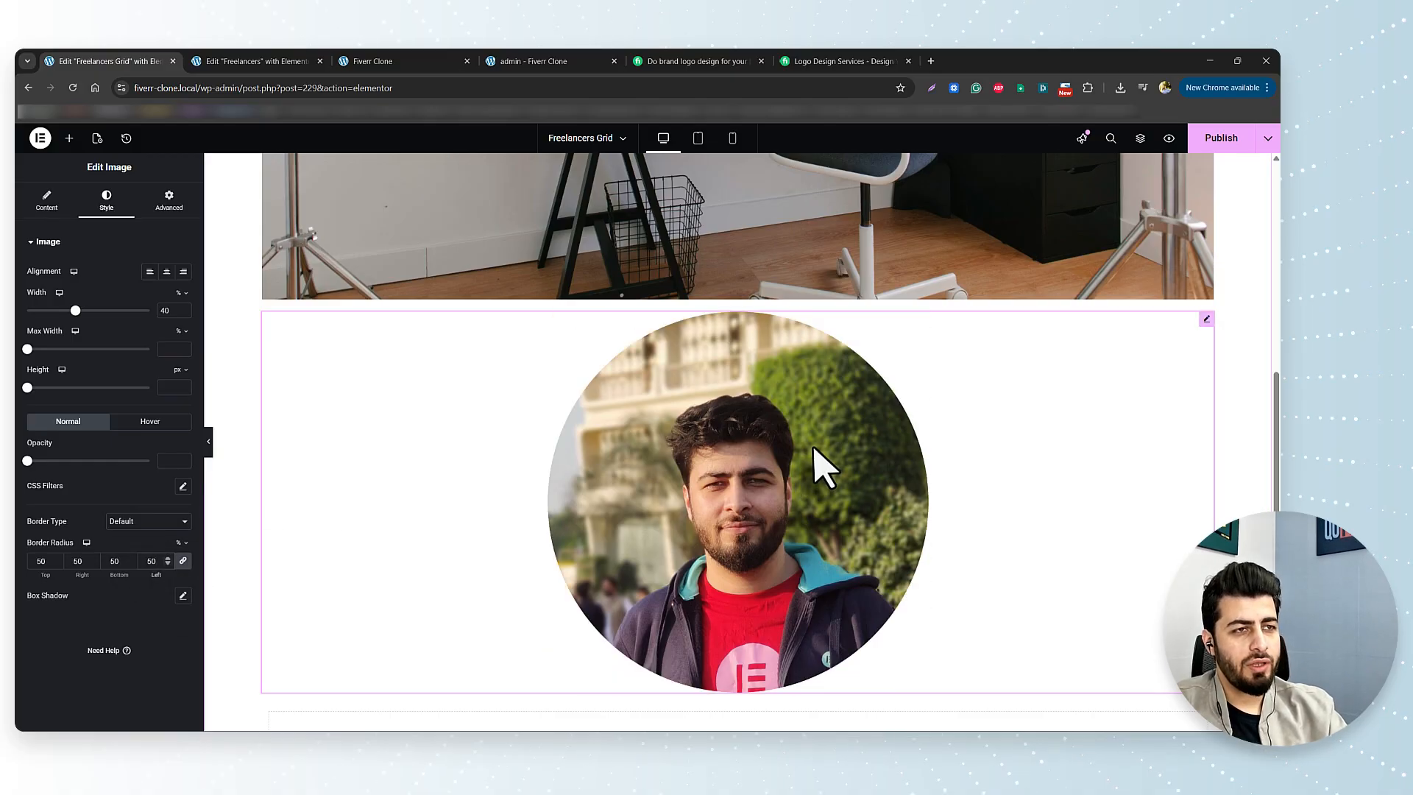
Step: Pull the profile picture up over the banner with a top margin of -40 rem and zero on the other sides
scroll(817, 464, up, 4)
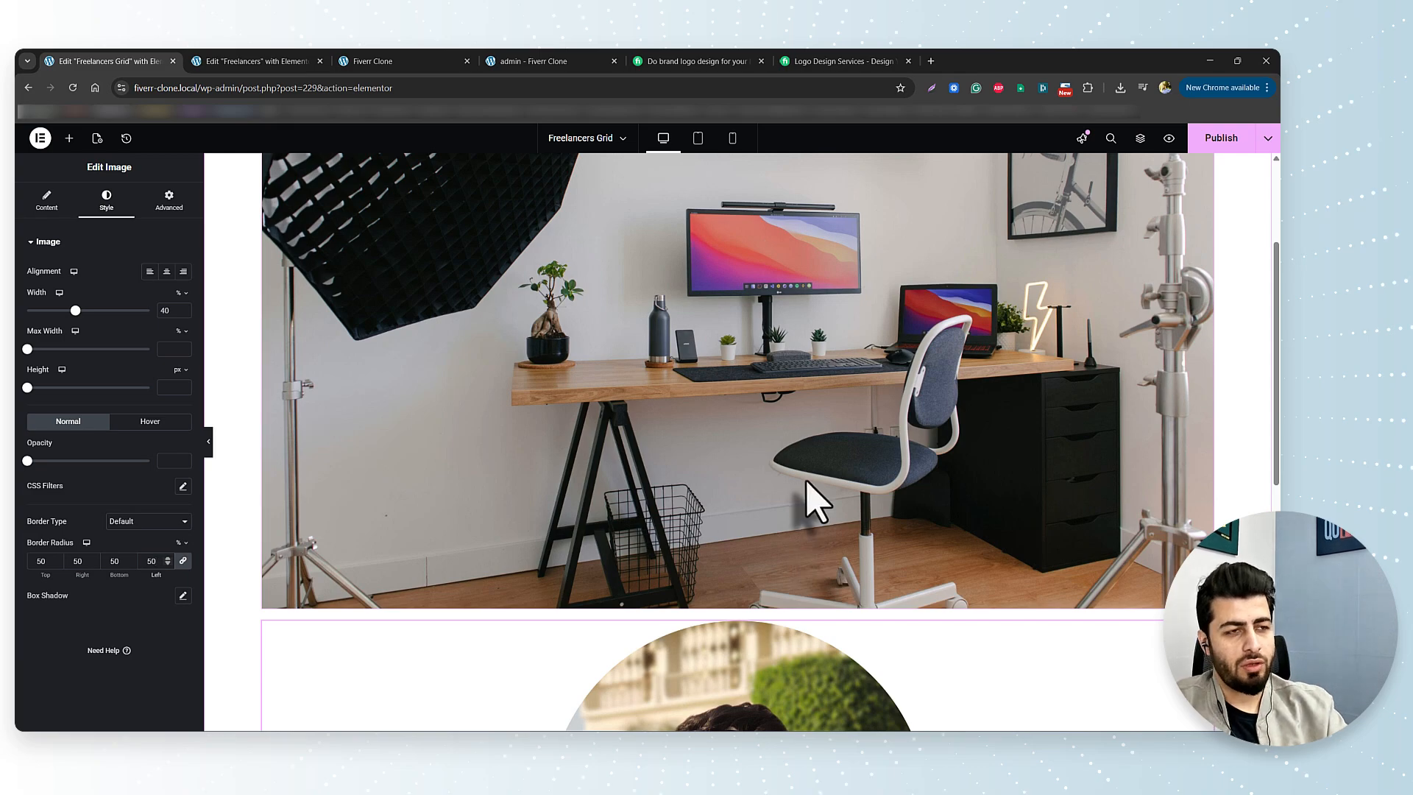
scroll(780, 495, down, 3)
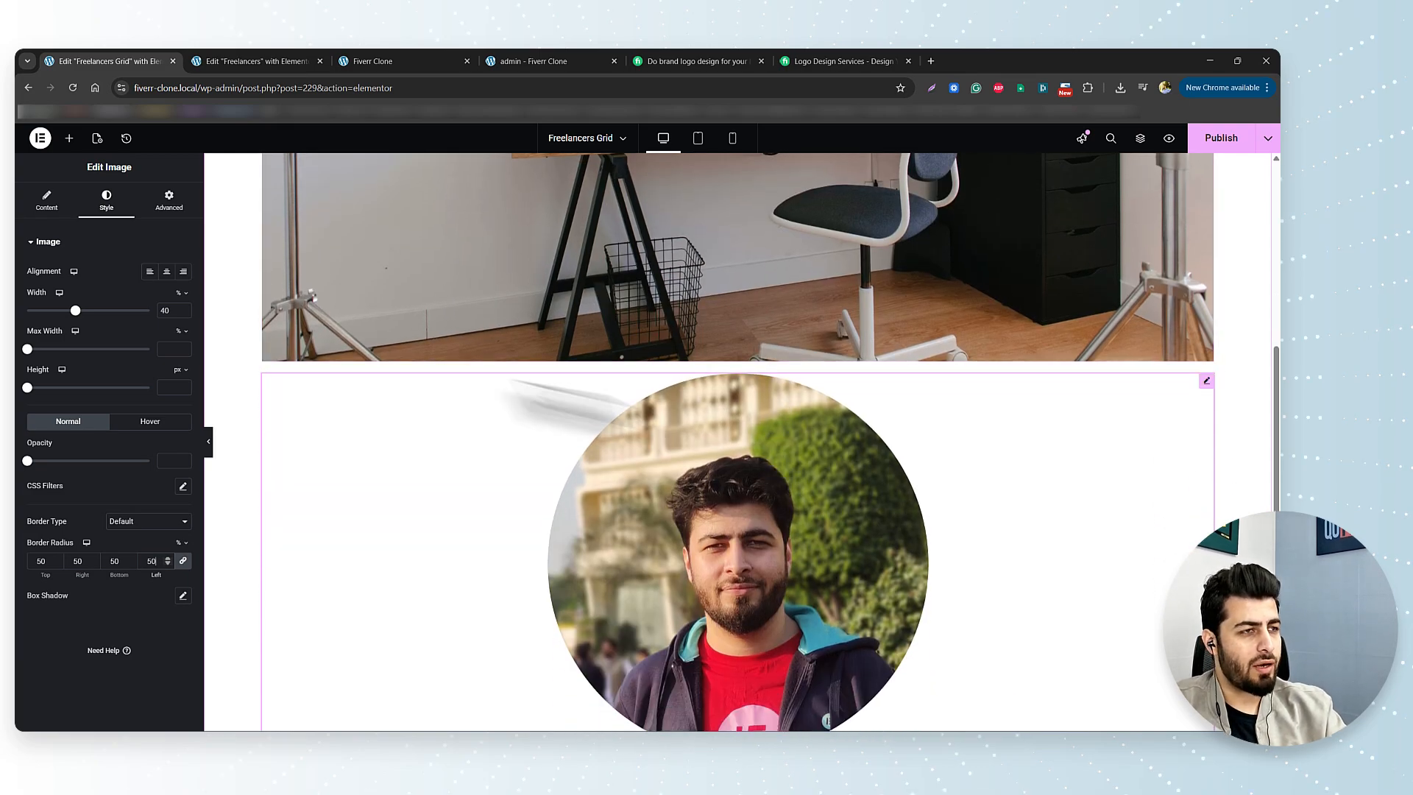
click(162, 209)
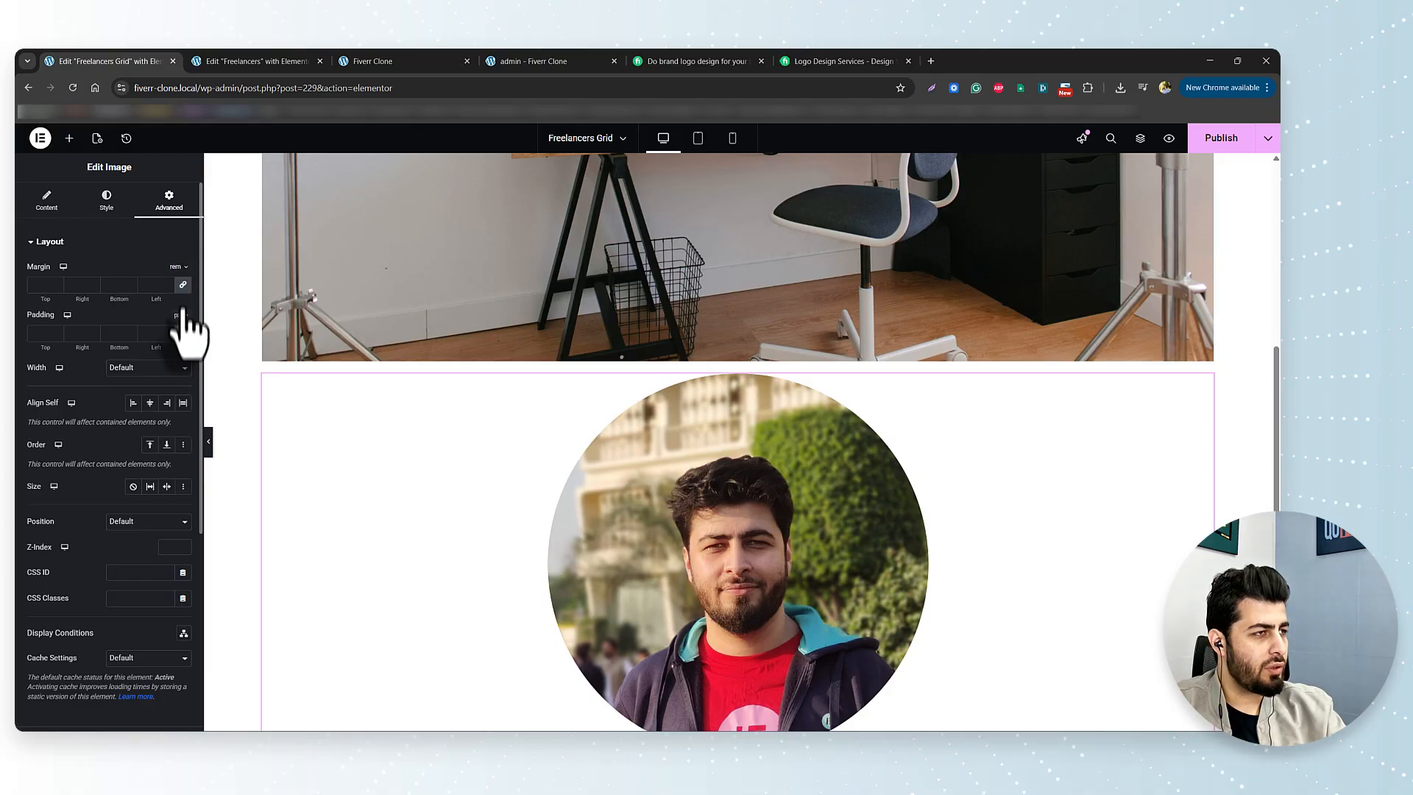
click(57, 287)
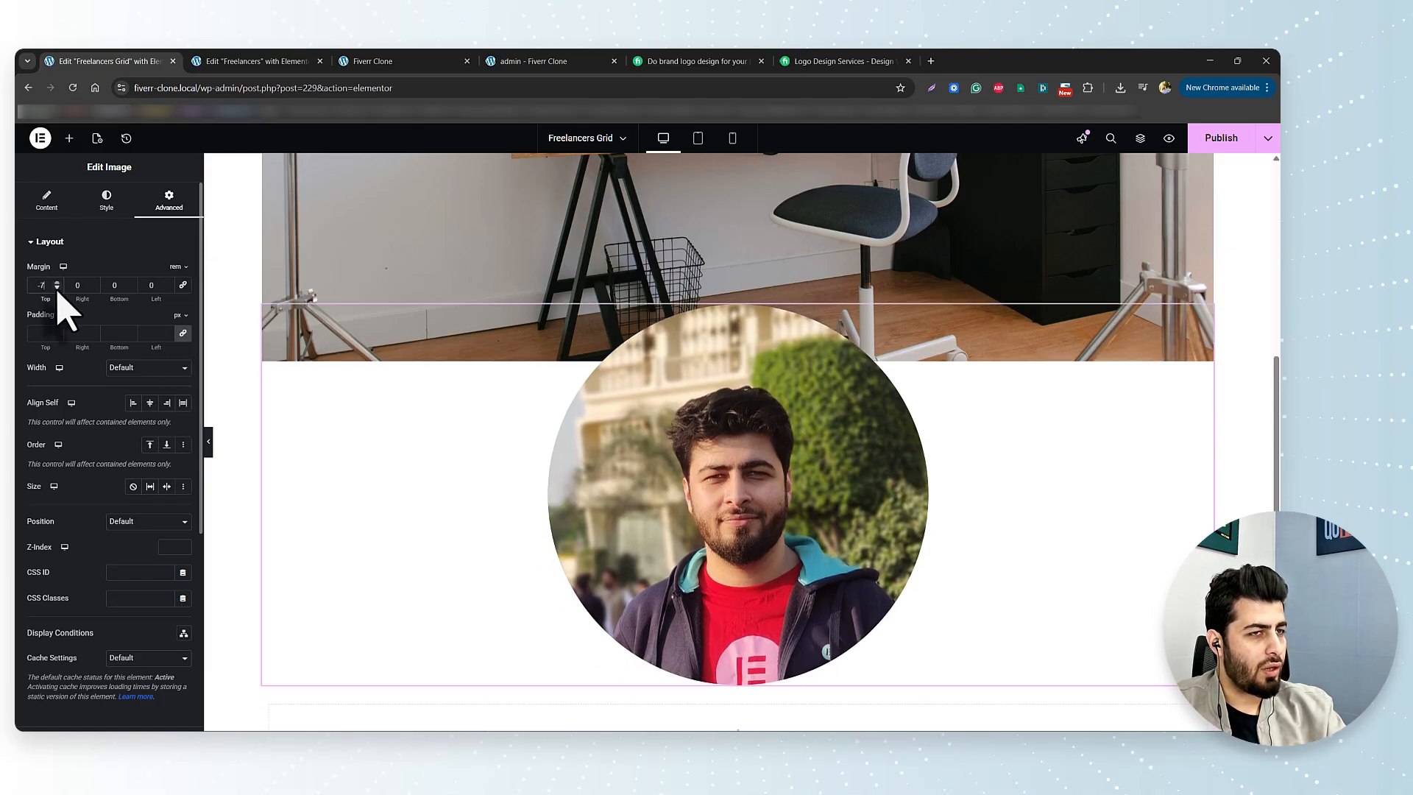
drag(56, 288, 57, 288)
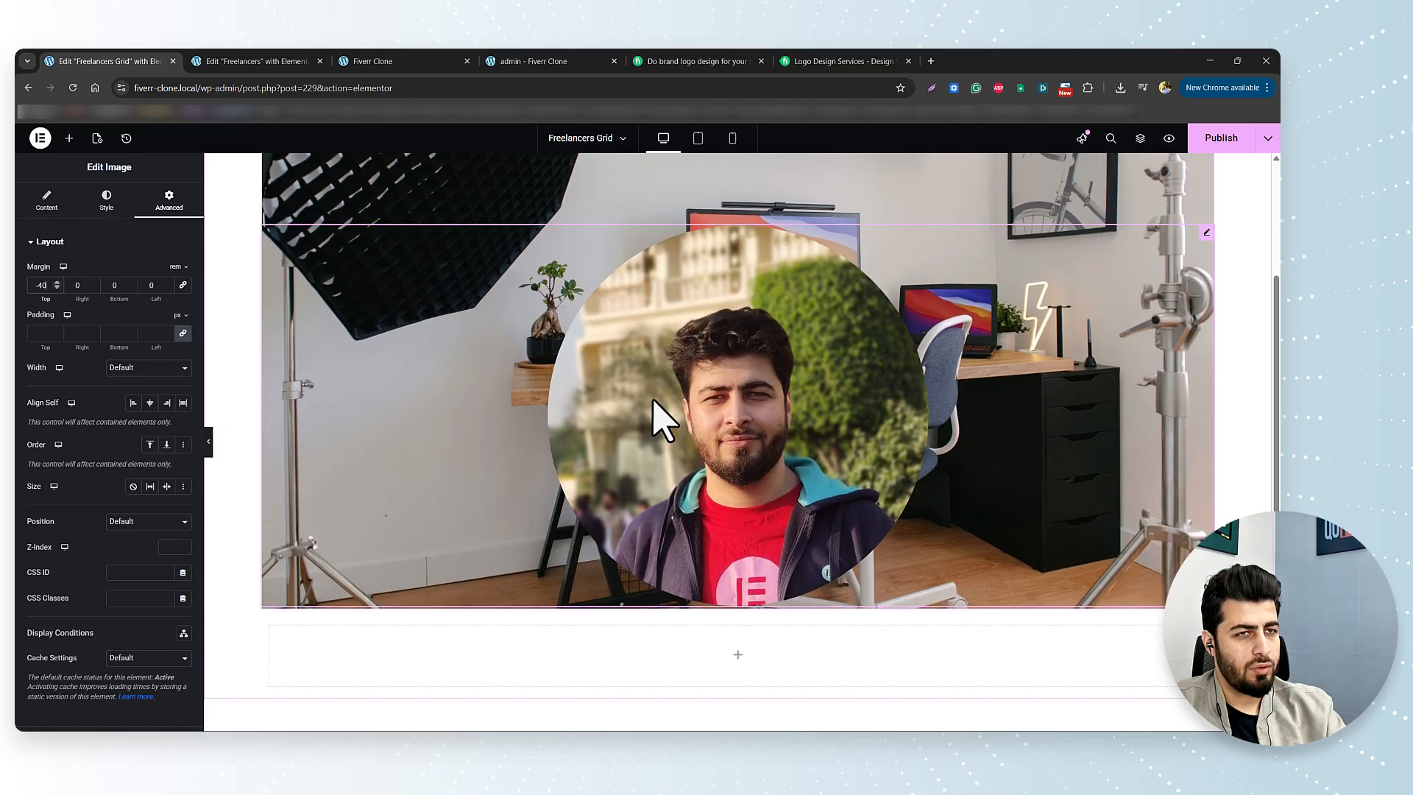
Step: Set the profile picture's width to 35% and reduce its negative top margin so the circle straddles the banner's lower edge
click(106, 198)
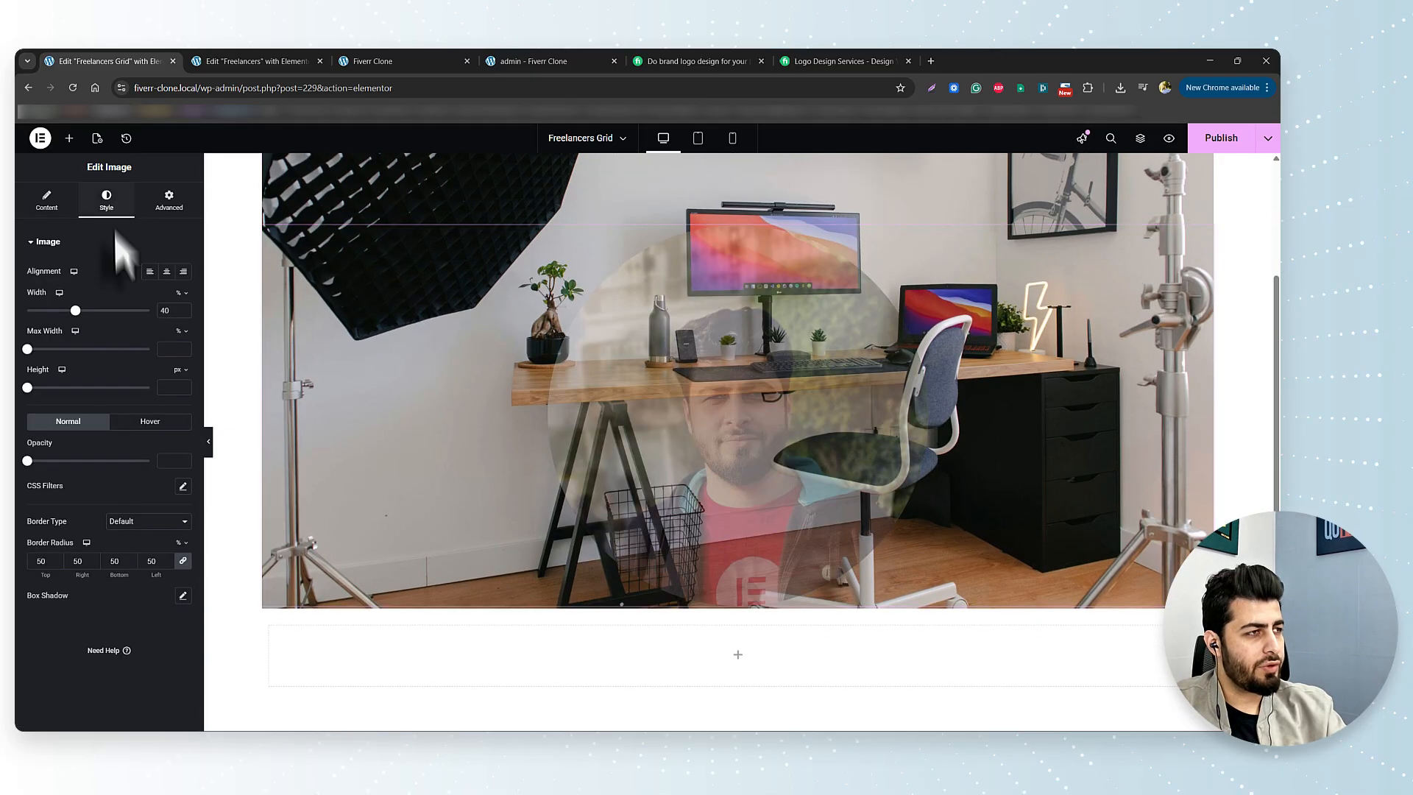
drag(76, 310, 69, 310)
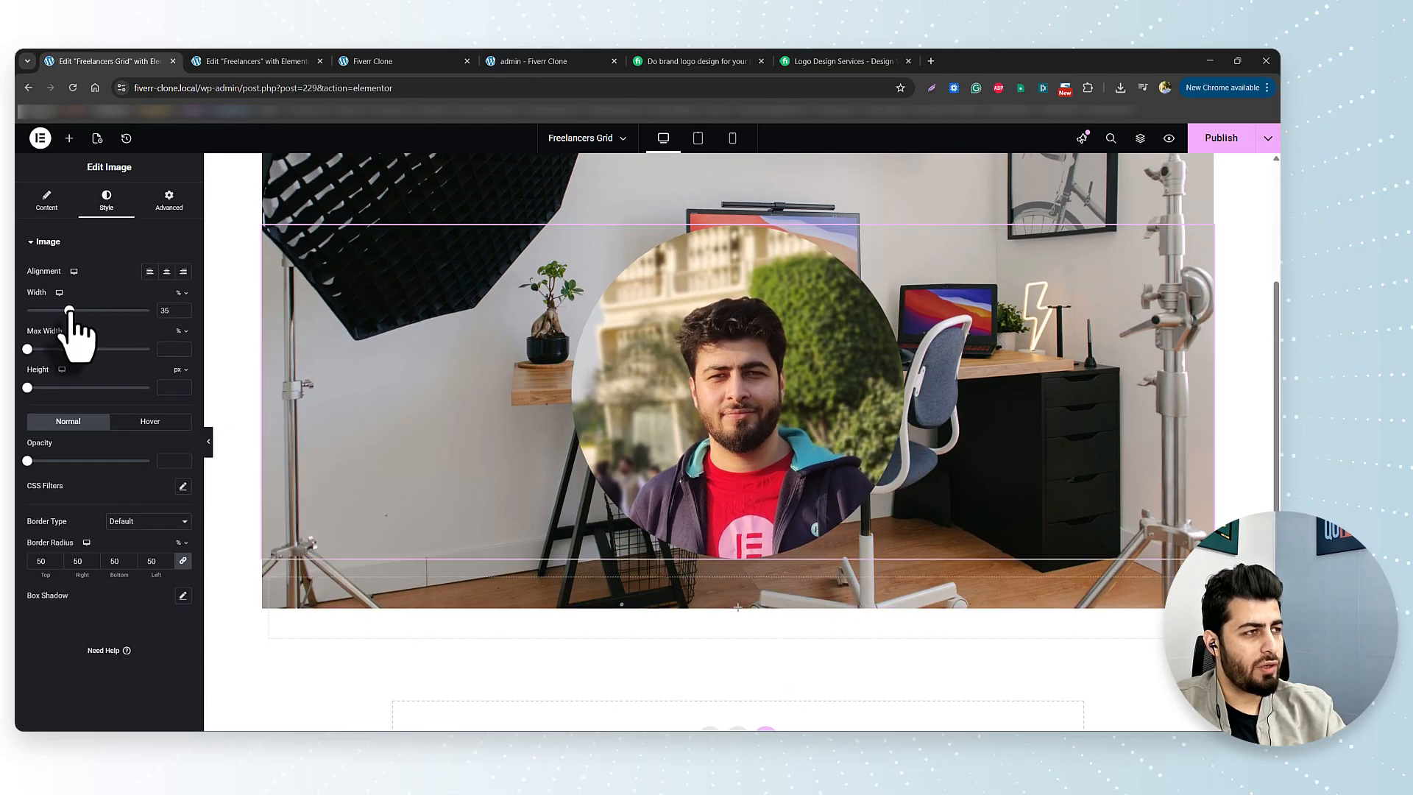
click(170, 200)
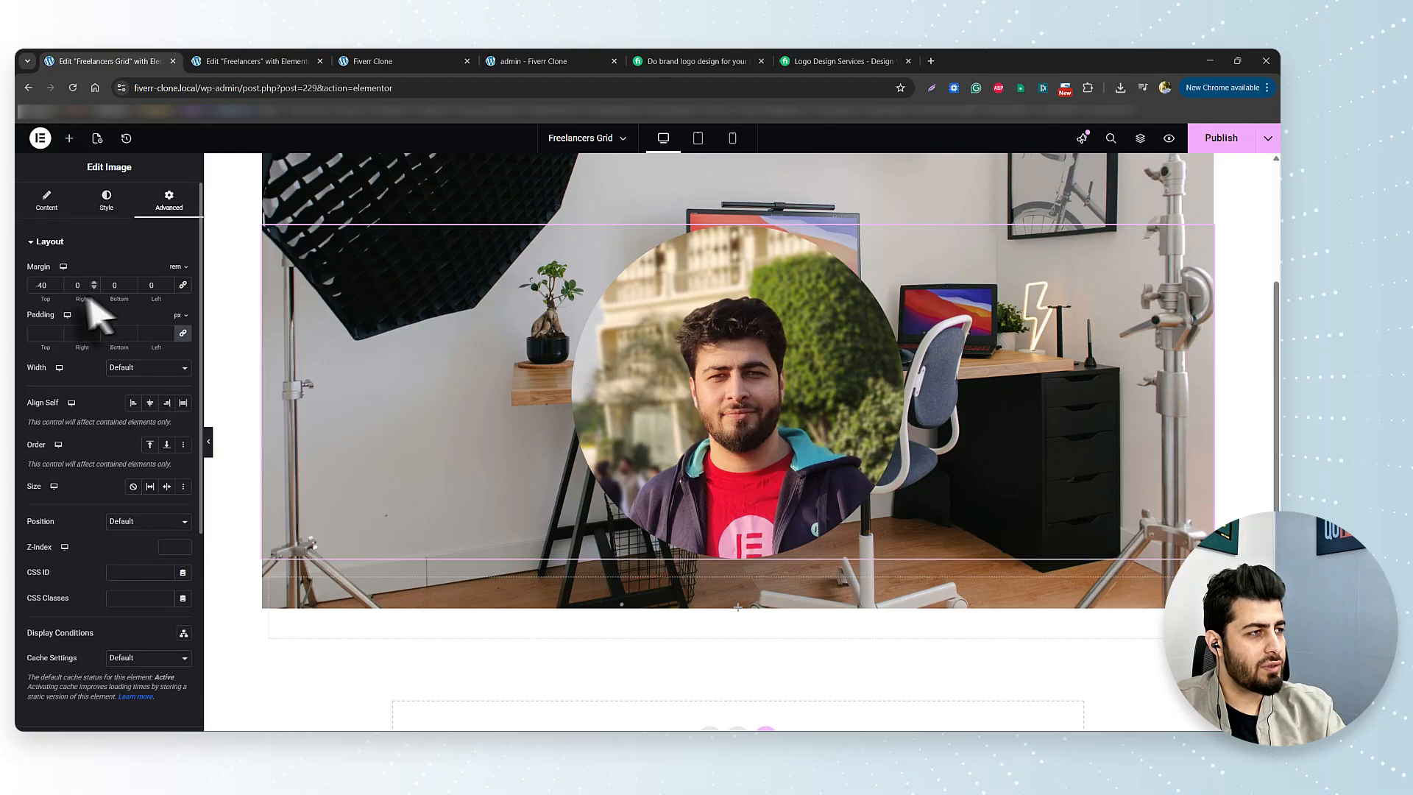
click(57, 283)
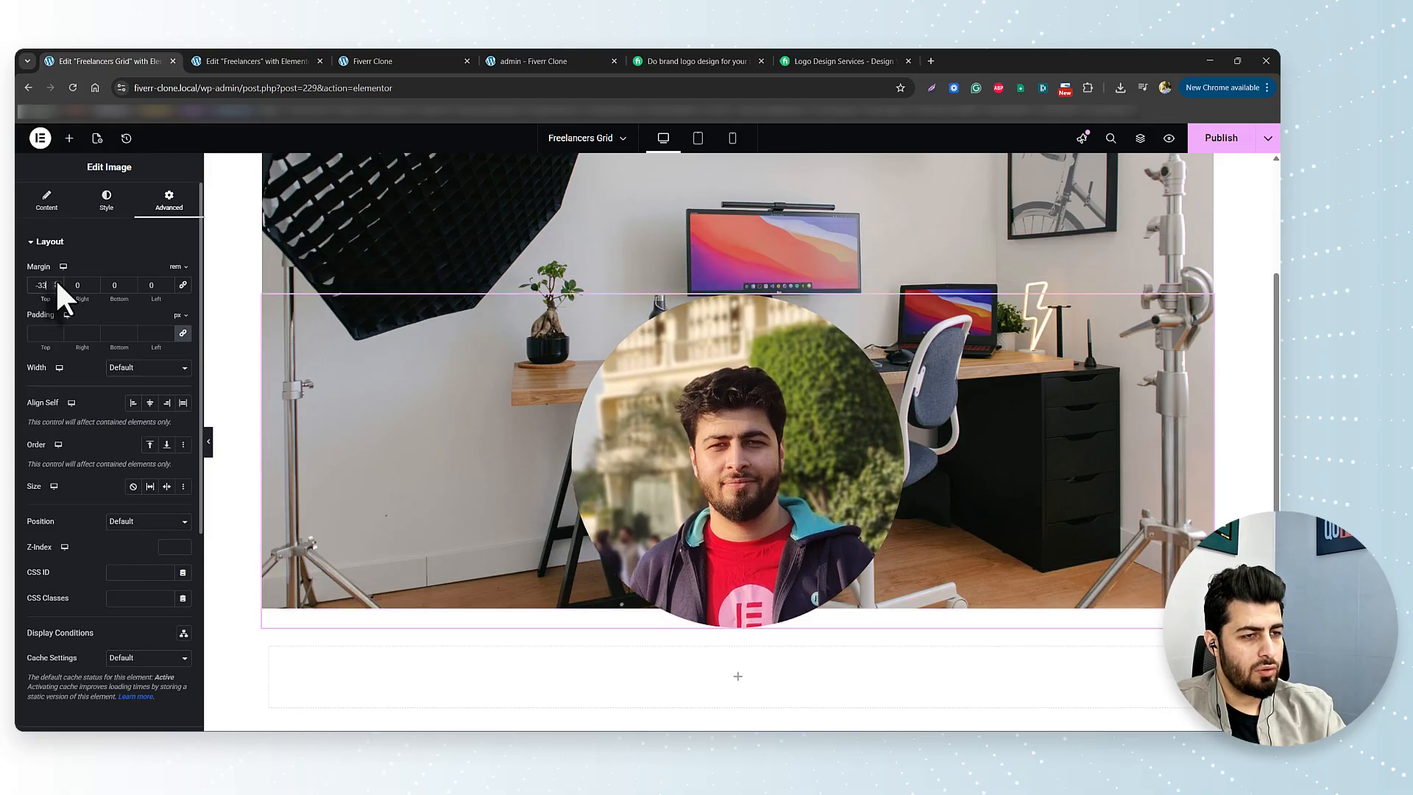
click(57, 282)
click(57, 283)
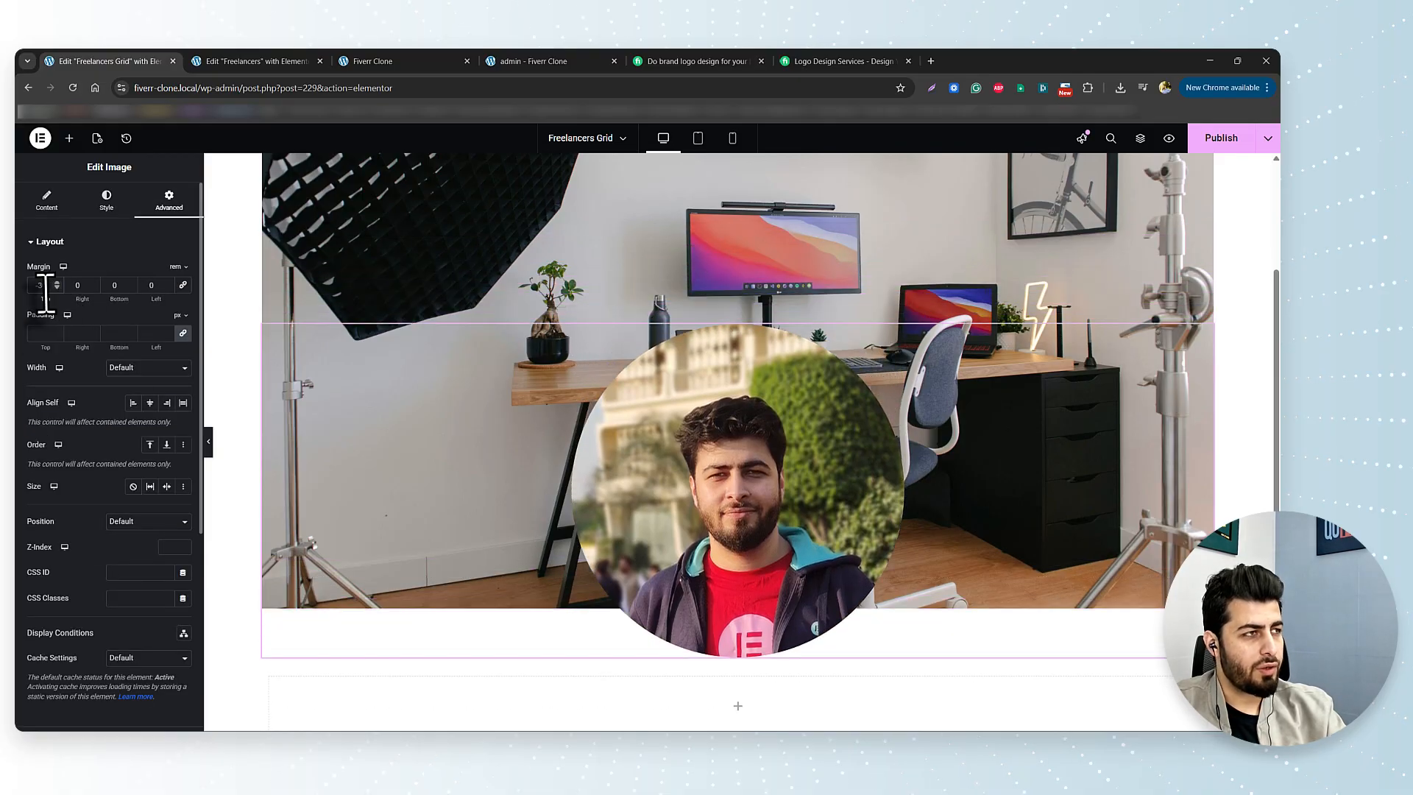
Step: Give the profile picture a solid 8 px border on all sides in the global Green colour
click(107, 201)
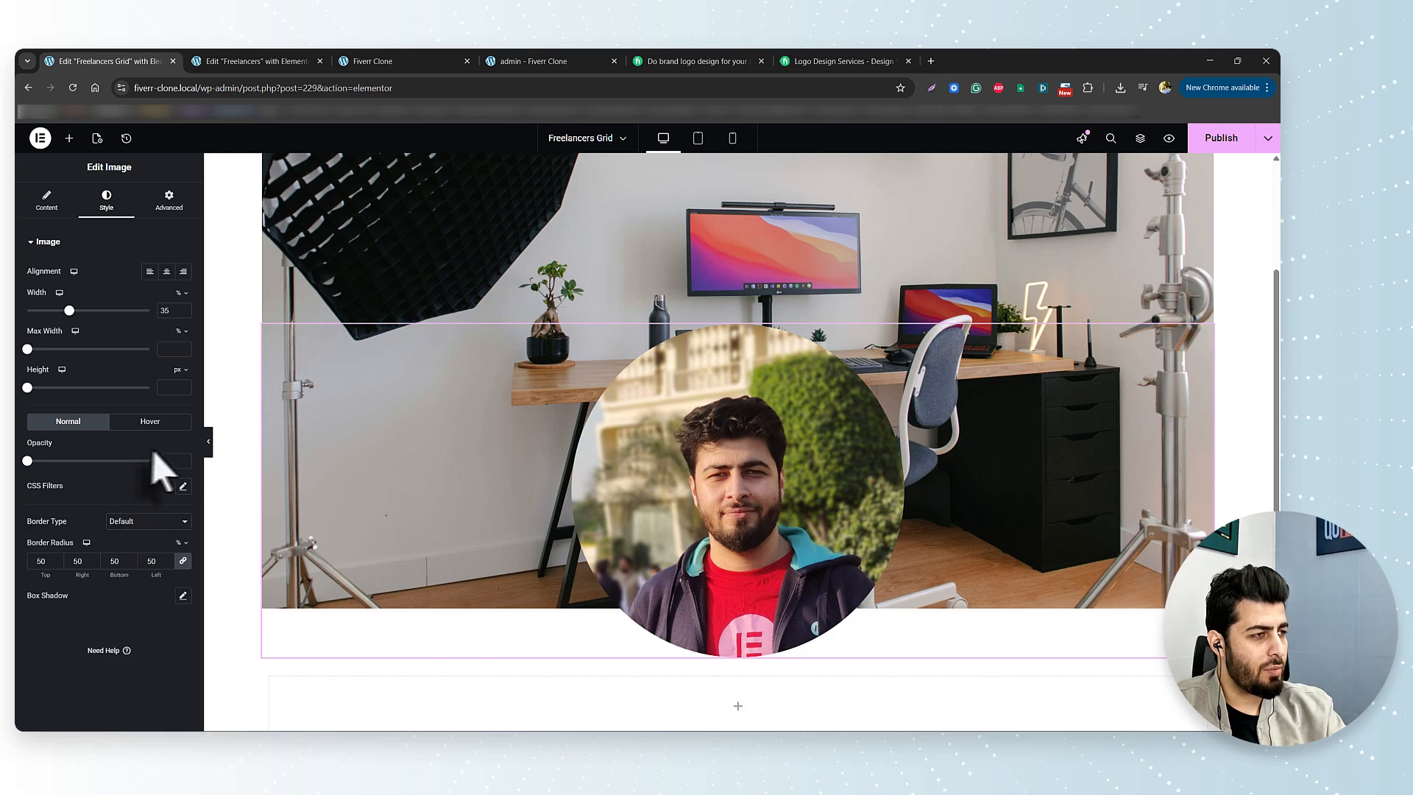
click(154, 521)
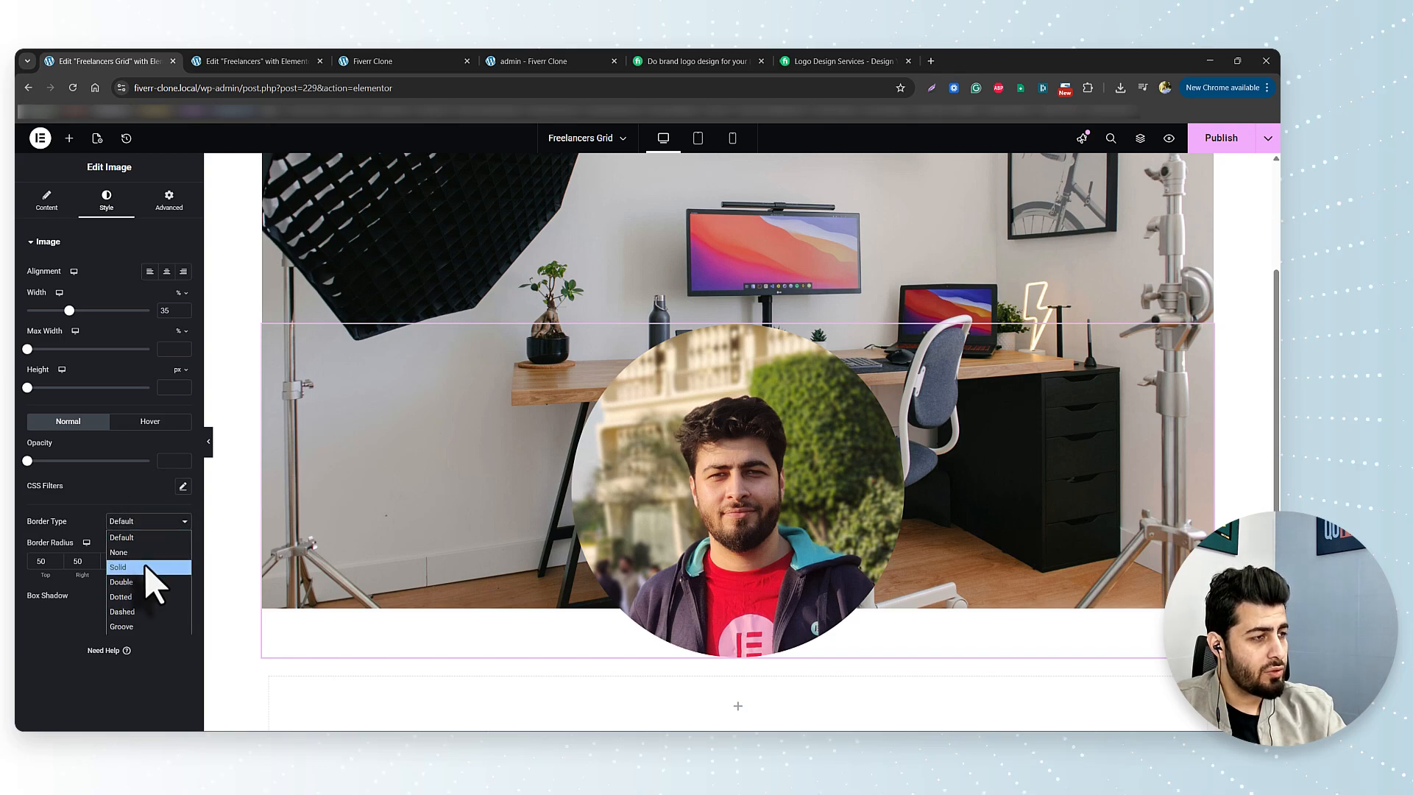
click(151, 567)
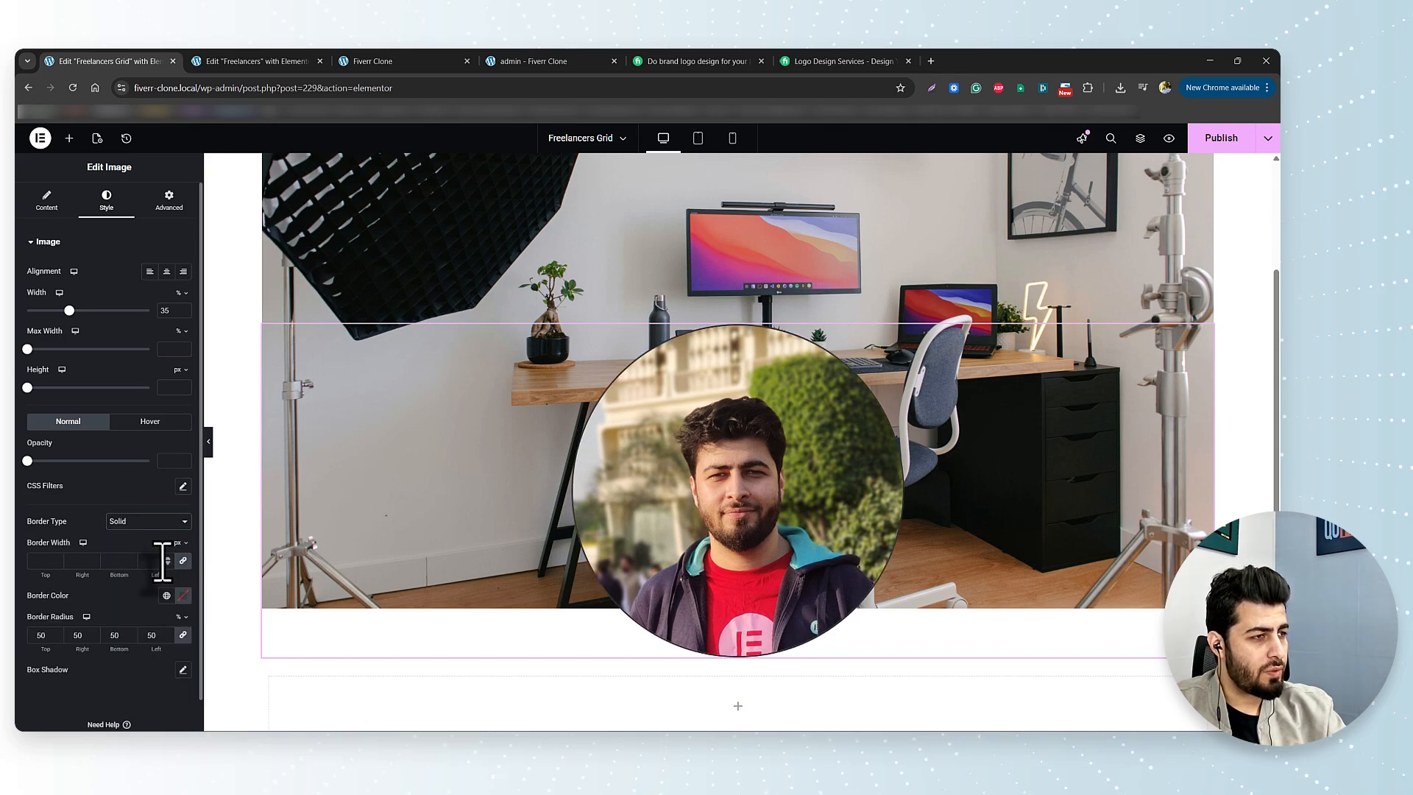
click(168, 559)
click(167, 559)
click(168, 559)
click(167, 559)
click(167, 559)
click(167, 559)
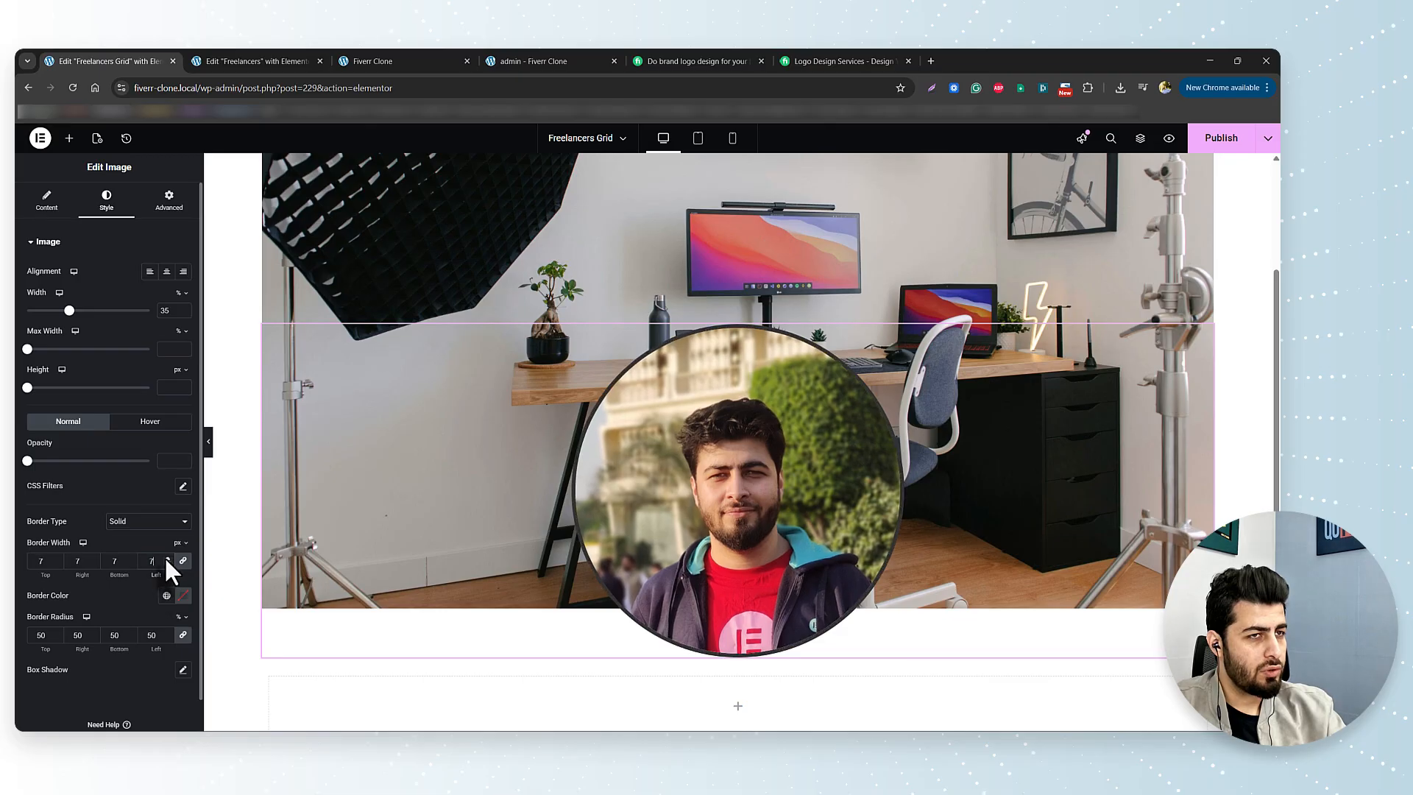
click(167, 559)
click(167, 559)
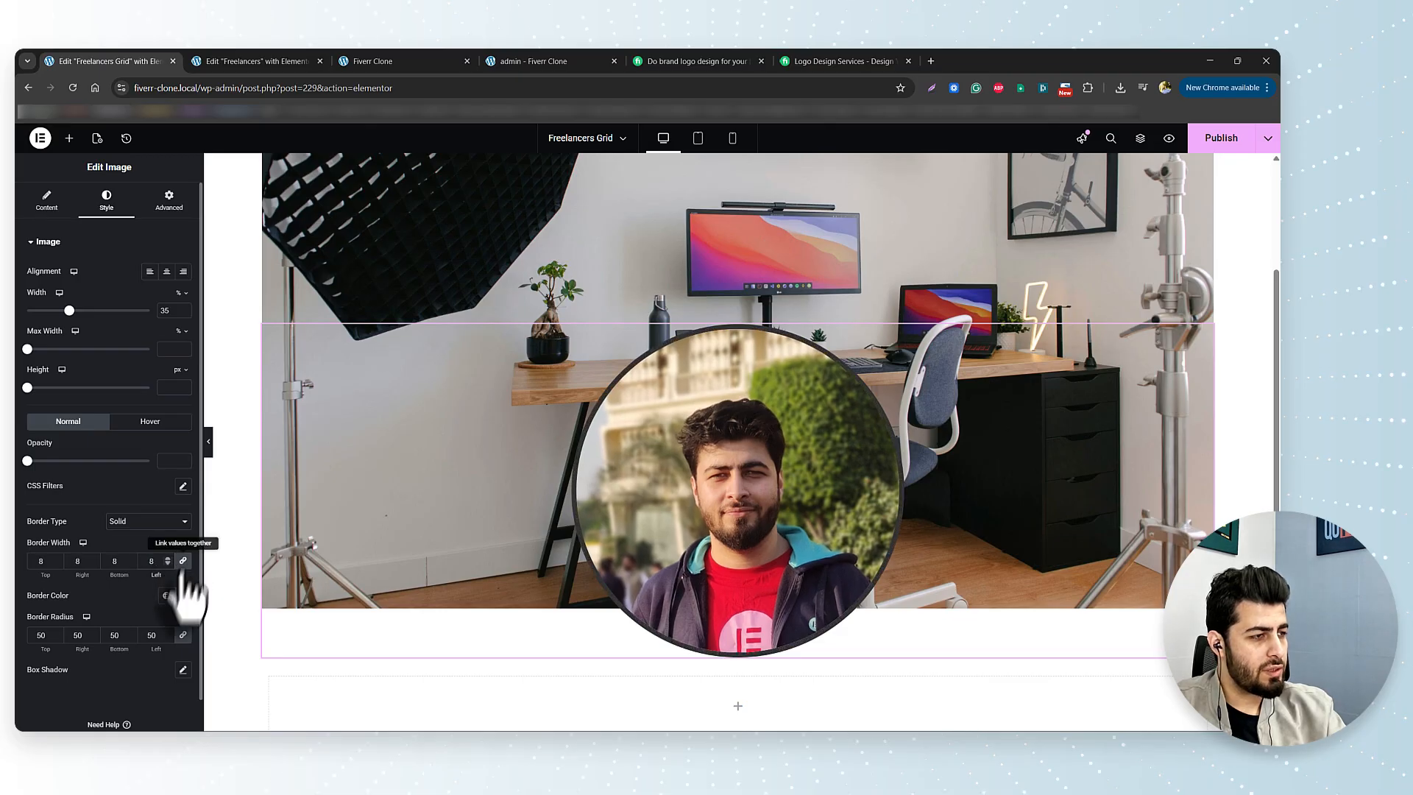
click(167, 595)
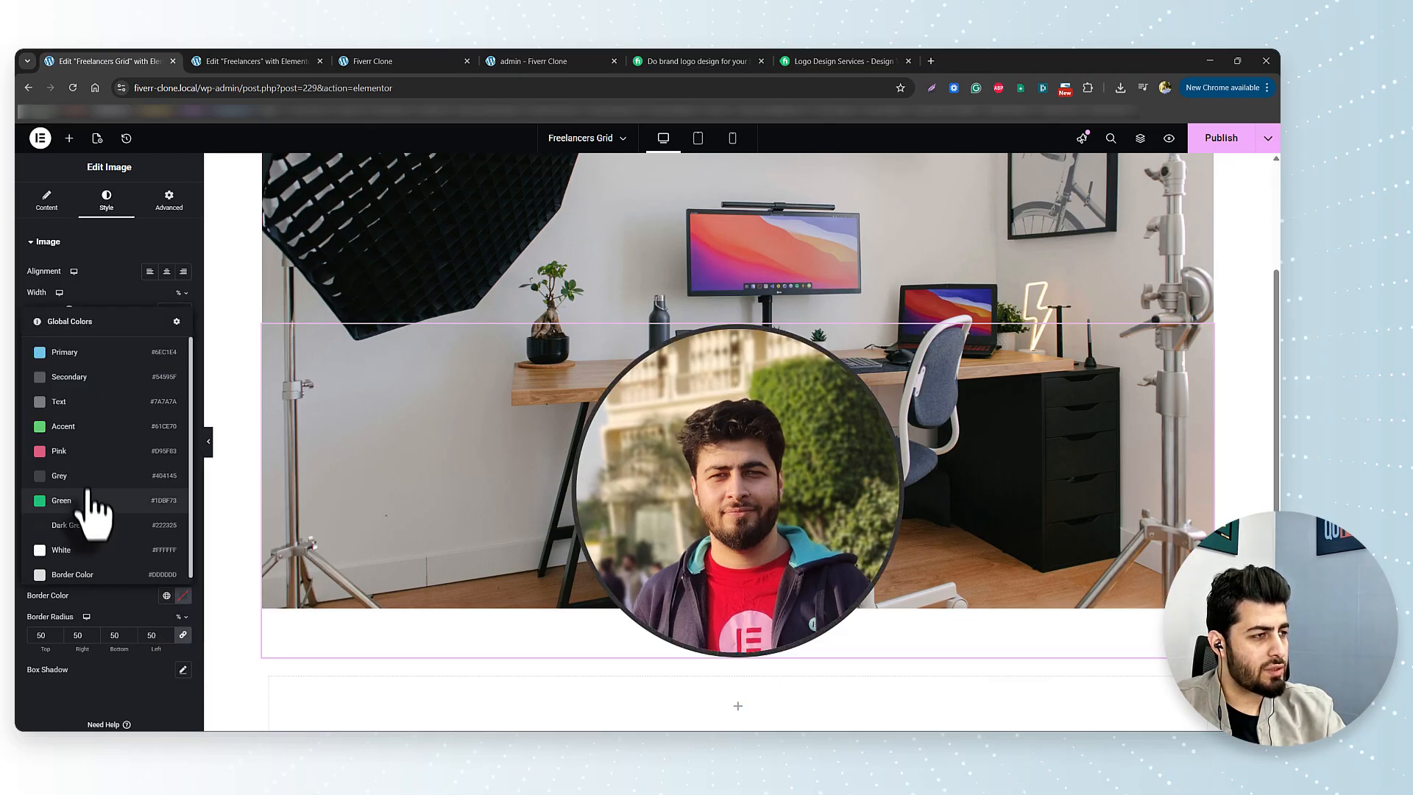
click(87, 498)
Step: Add a Heading widget inside the empty container below the profile picture
scroll(814, 505, down, 3)
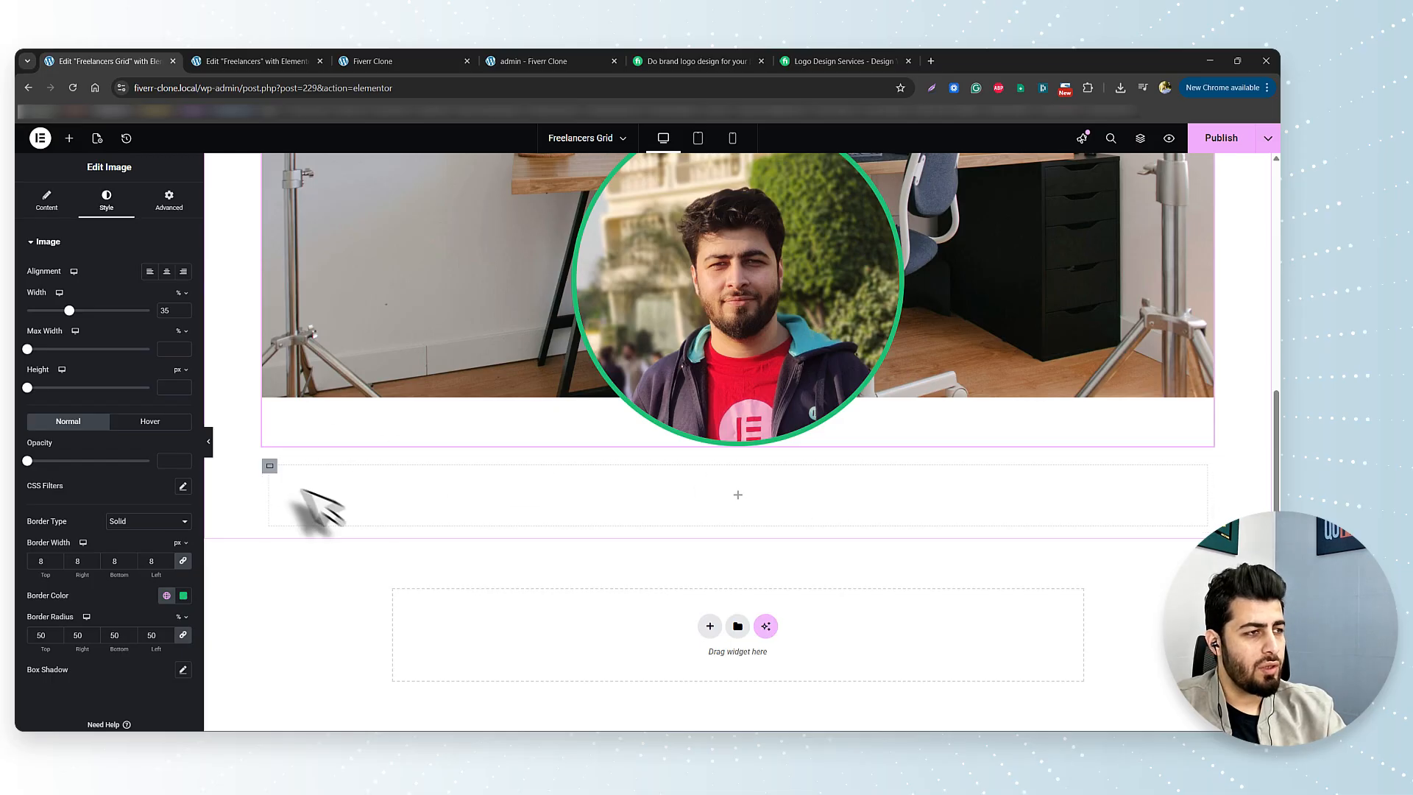
click(265, 475)
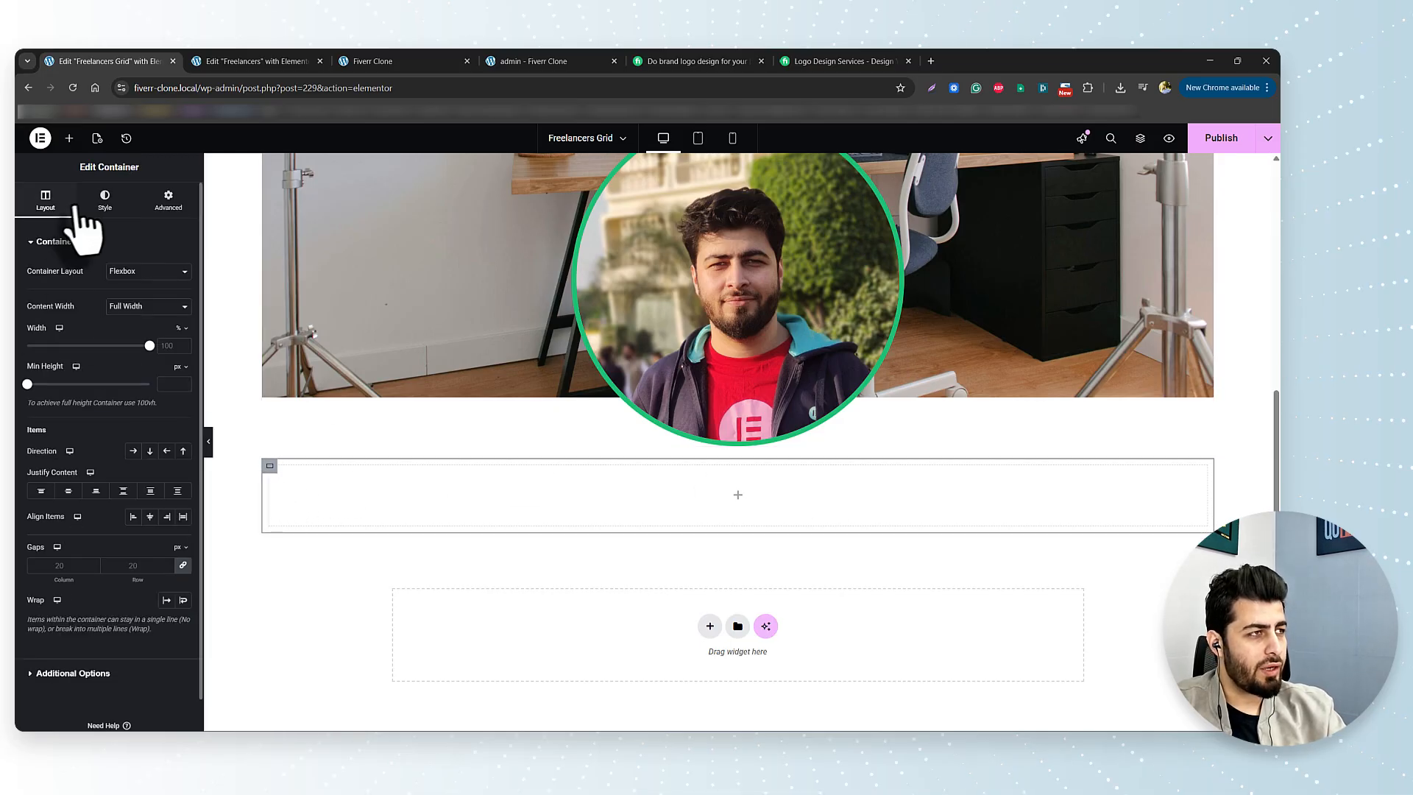
click(69, 138)
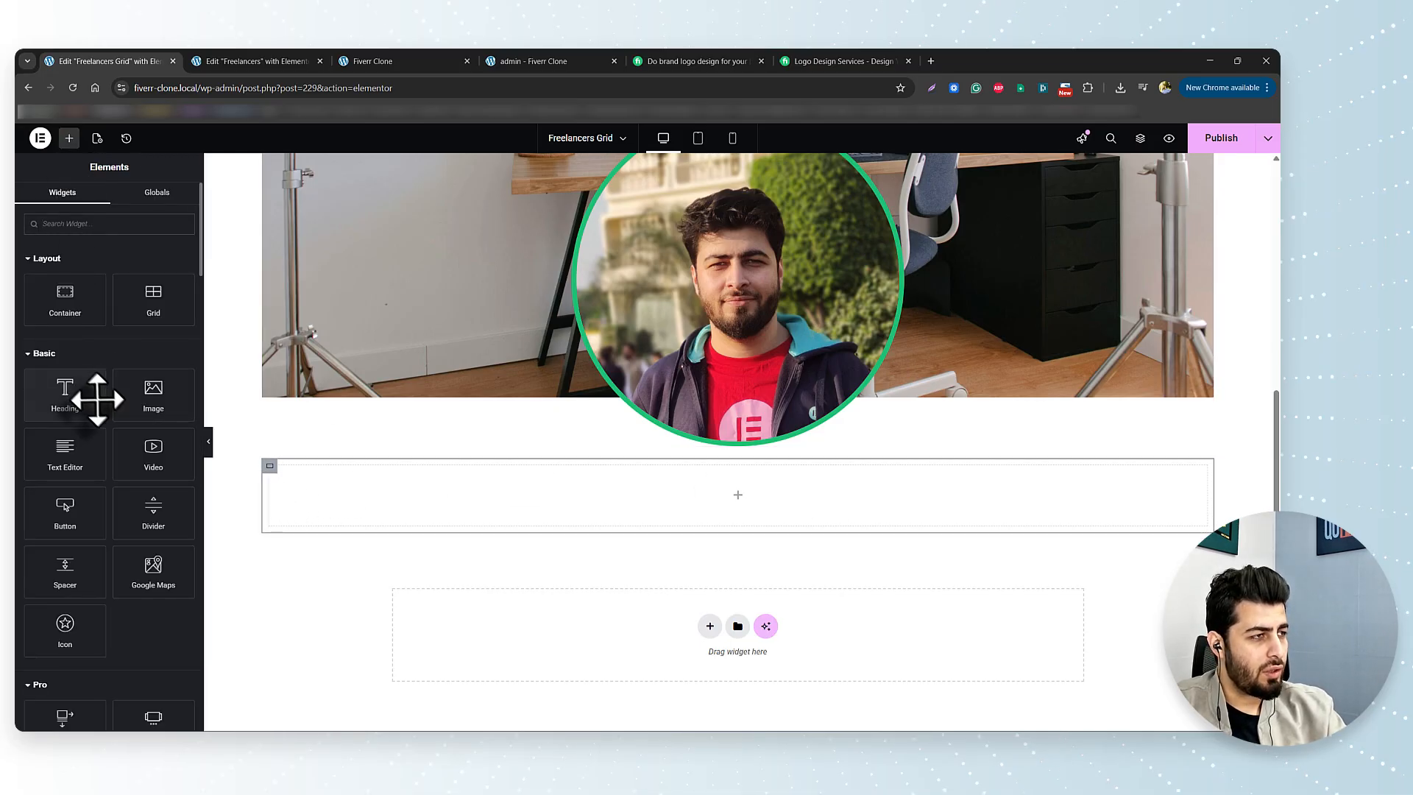
drag(95, 390, 467, 514)
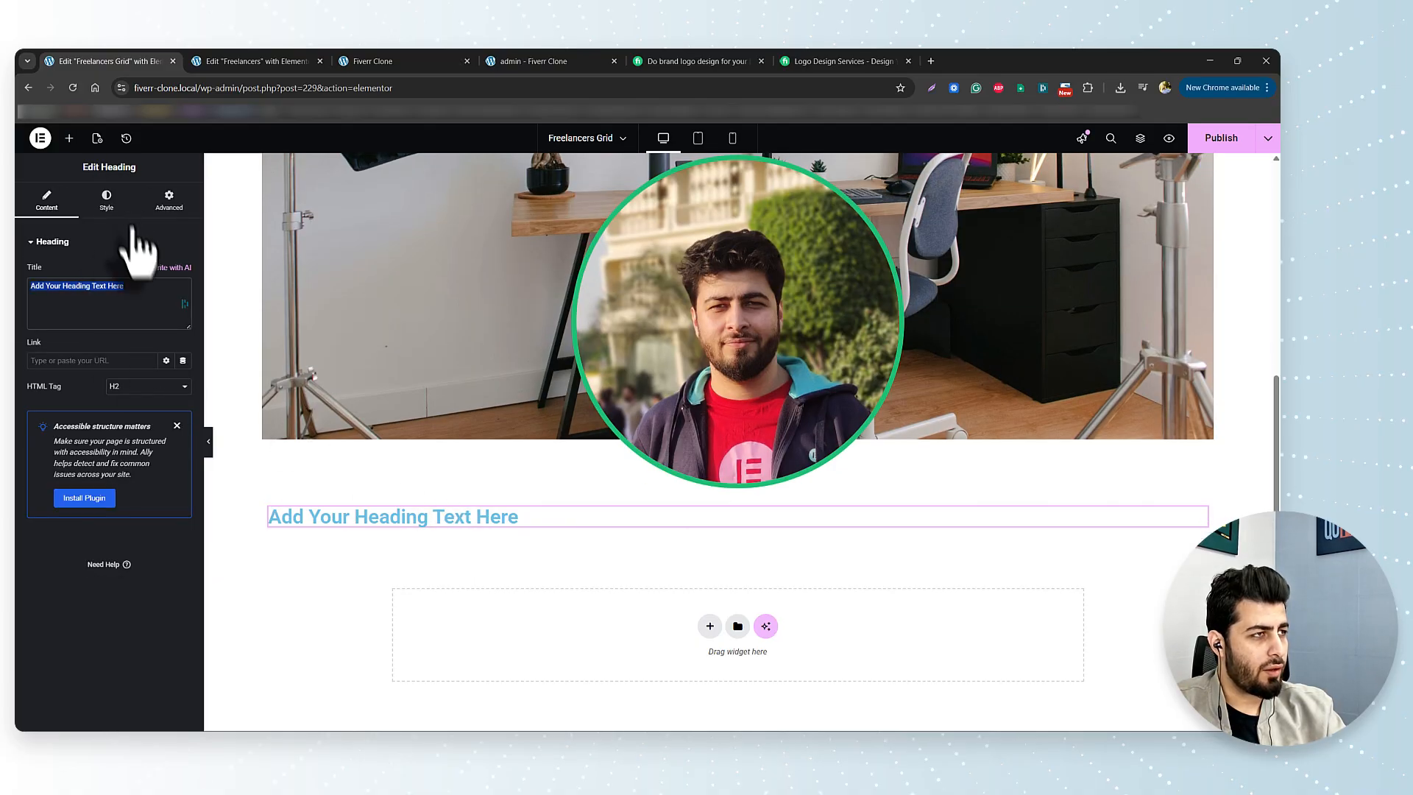
Step: Style the heading with the global Cabin C 22px font and the global Dark Grey text colour
click(105, 199)
click(167, 307)
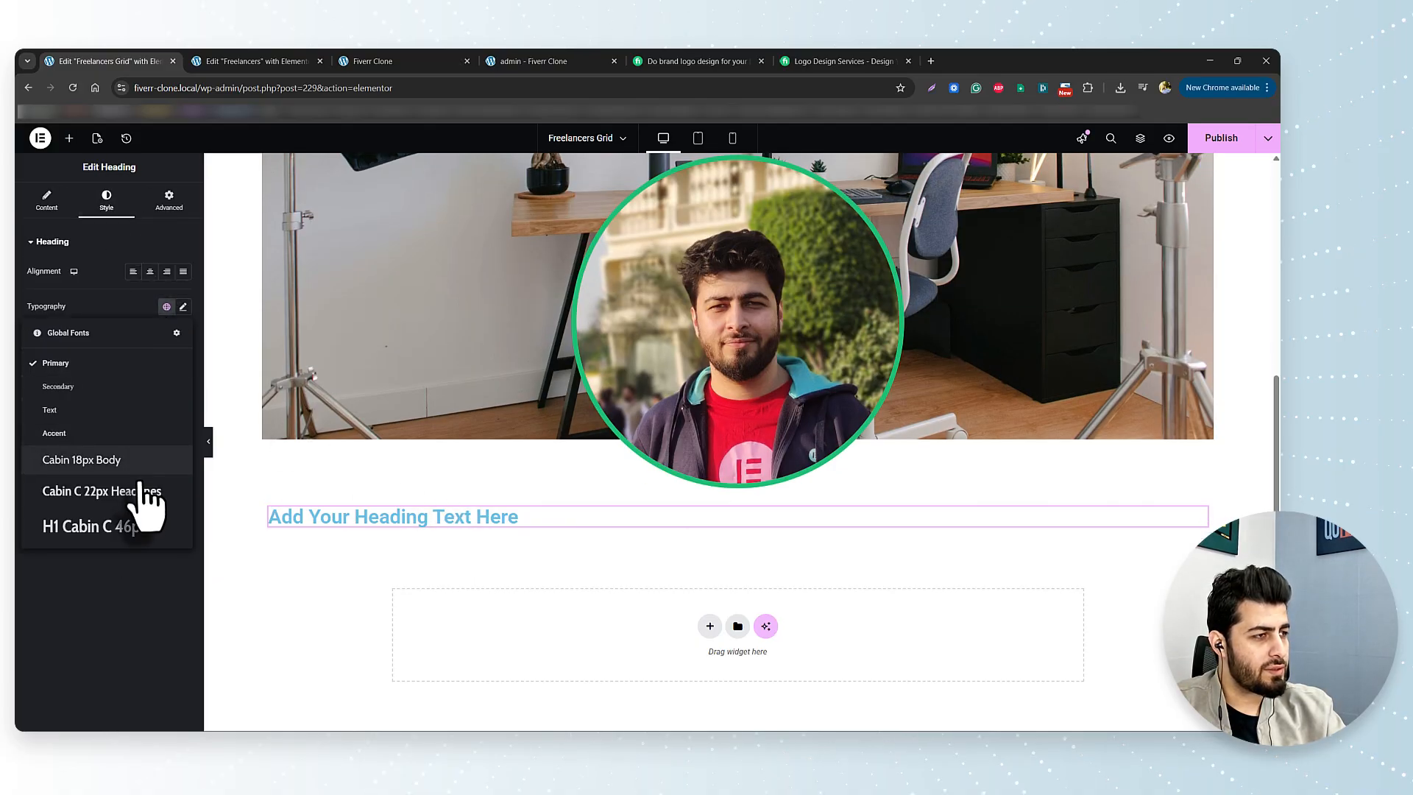
click(138, 491)
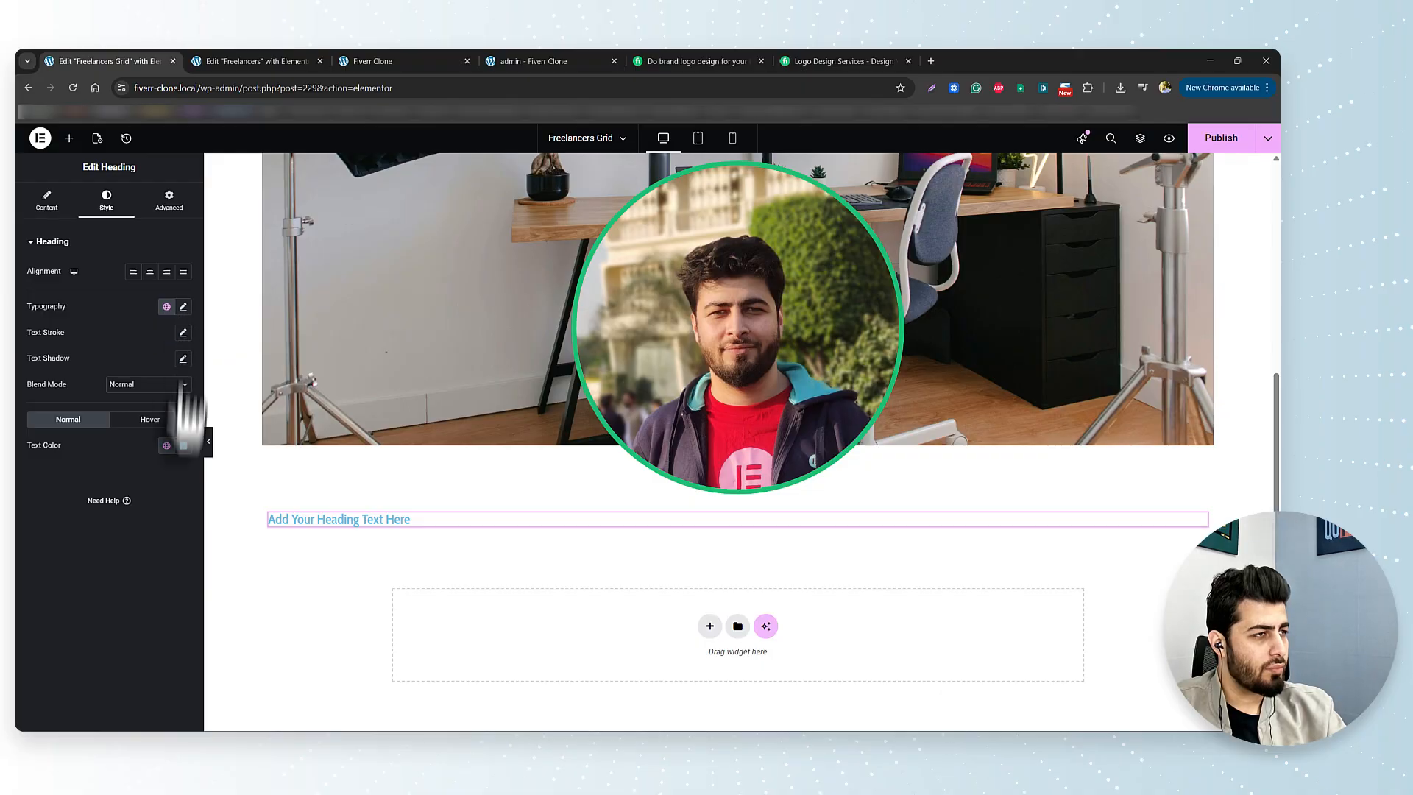
click(166, 445)
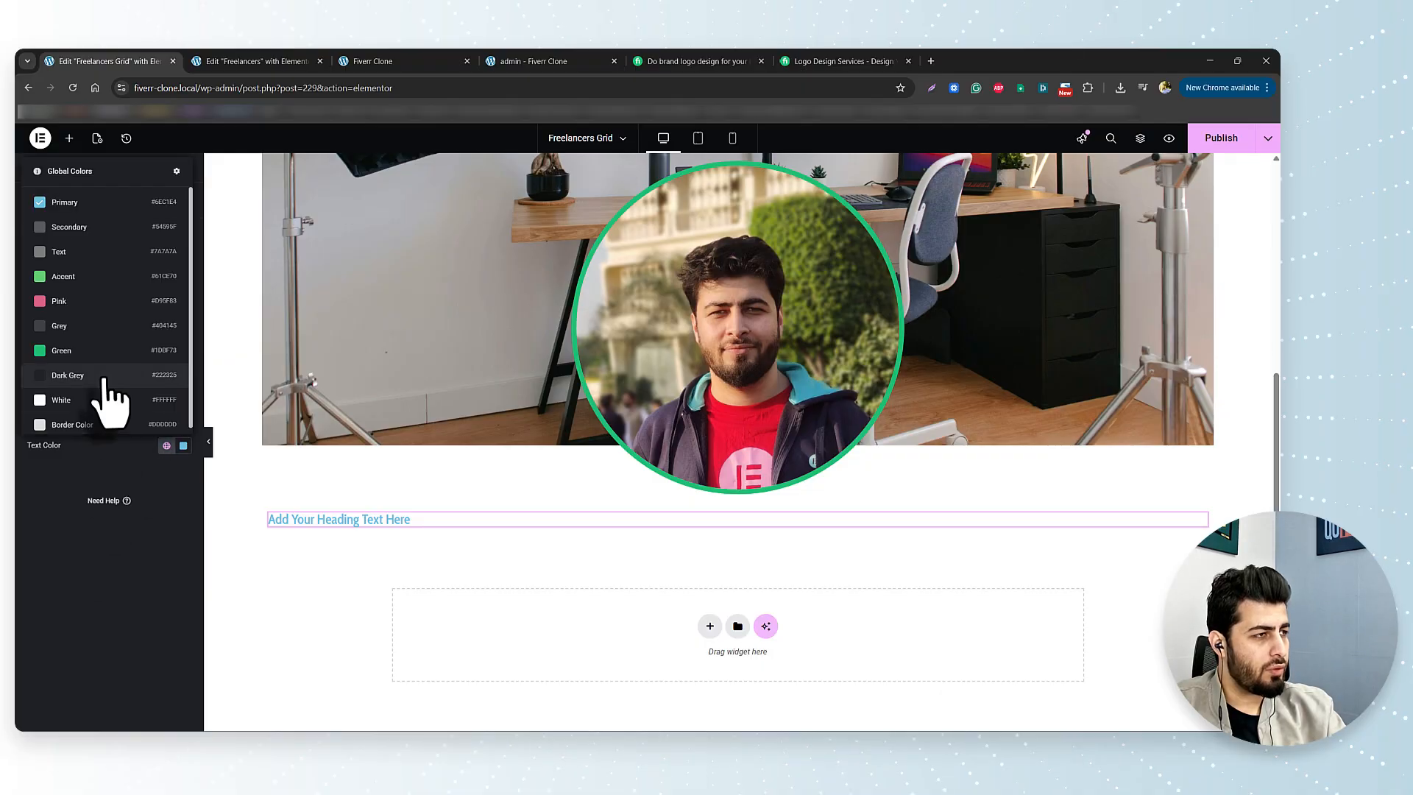
click(98, 375)
Step: Fill the heading dynamically from the JetEngine User Field First Name with the Queried User context, and publish the template
click(43, 200)
click(183, 288)
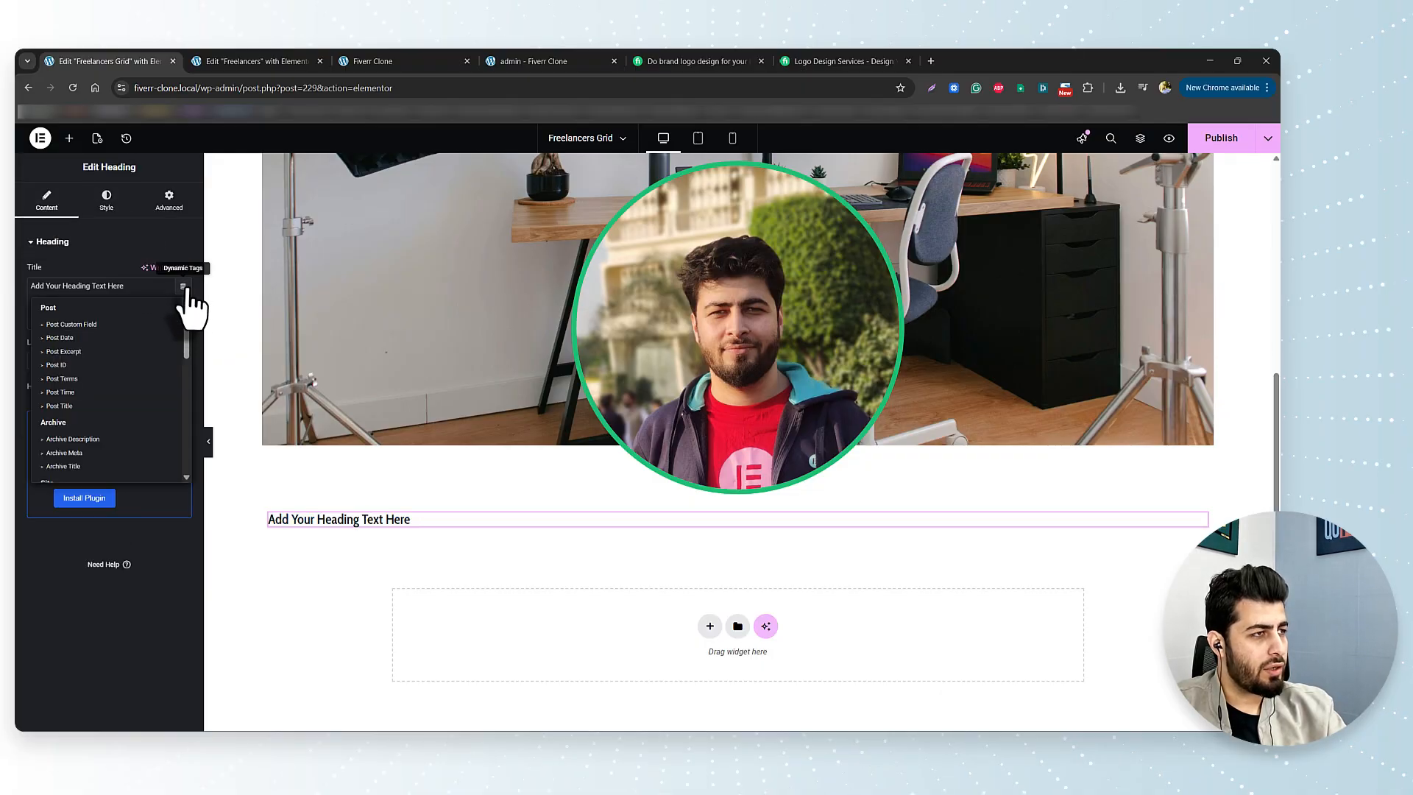
scroll(125, 478, down, 10)
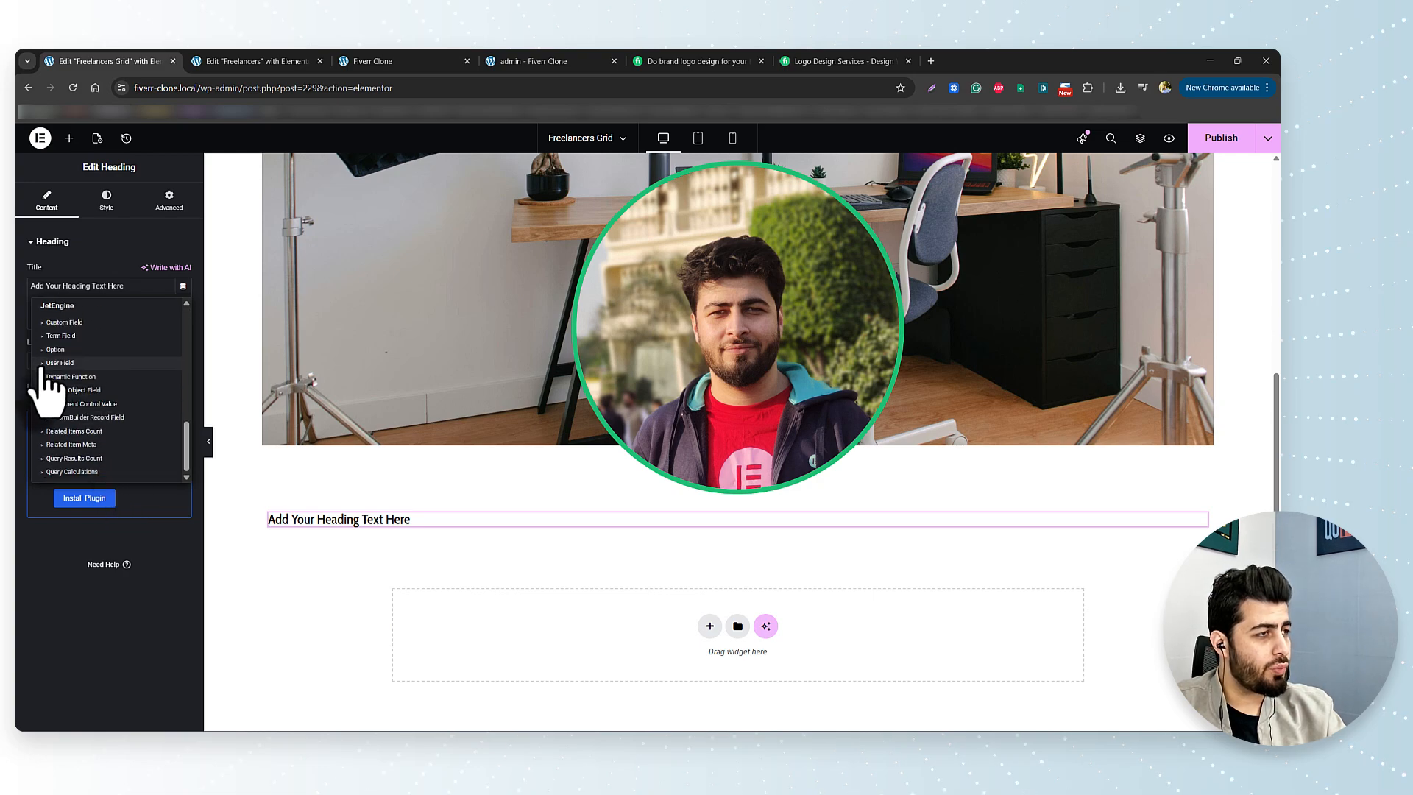
click(46, 364)
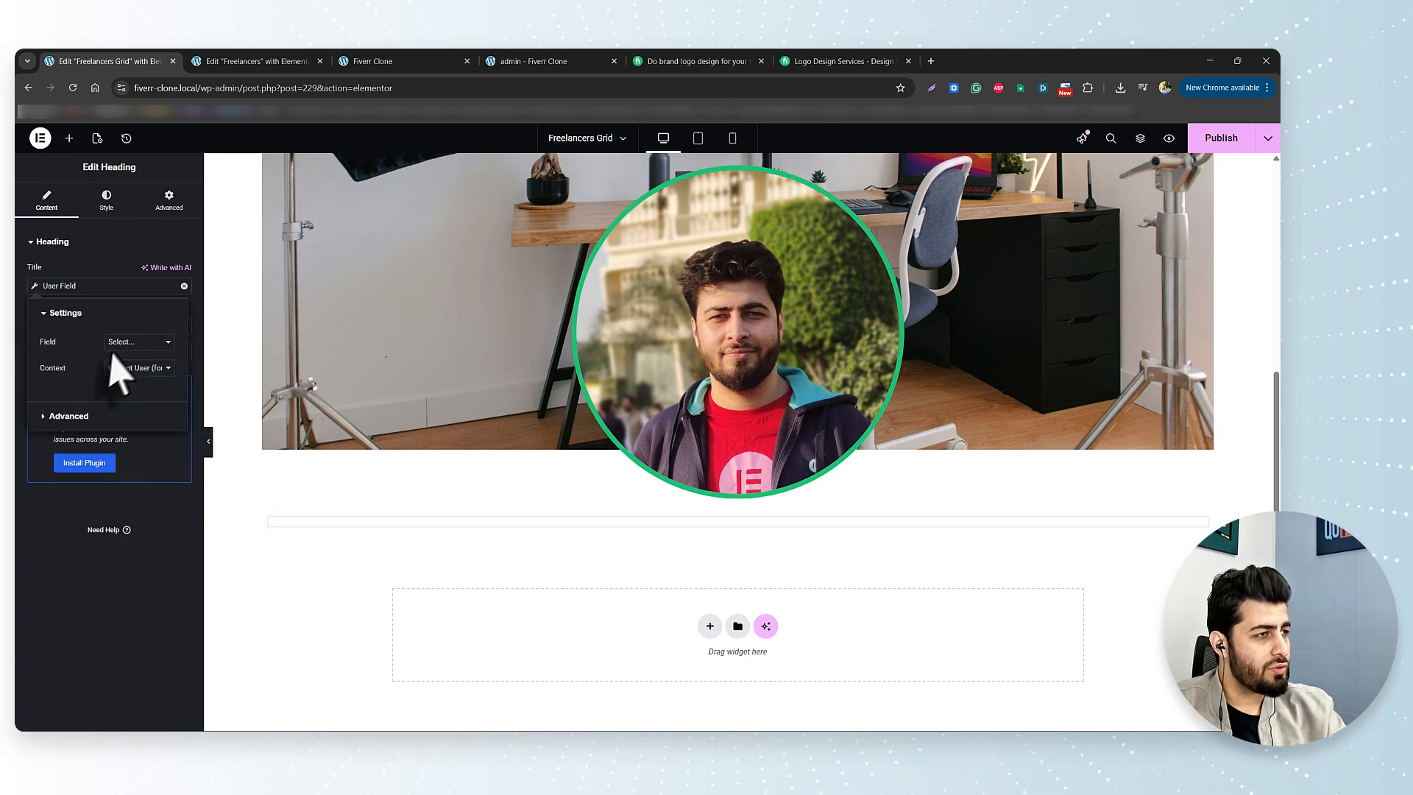
click(137, 344)
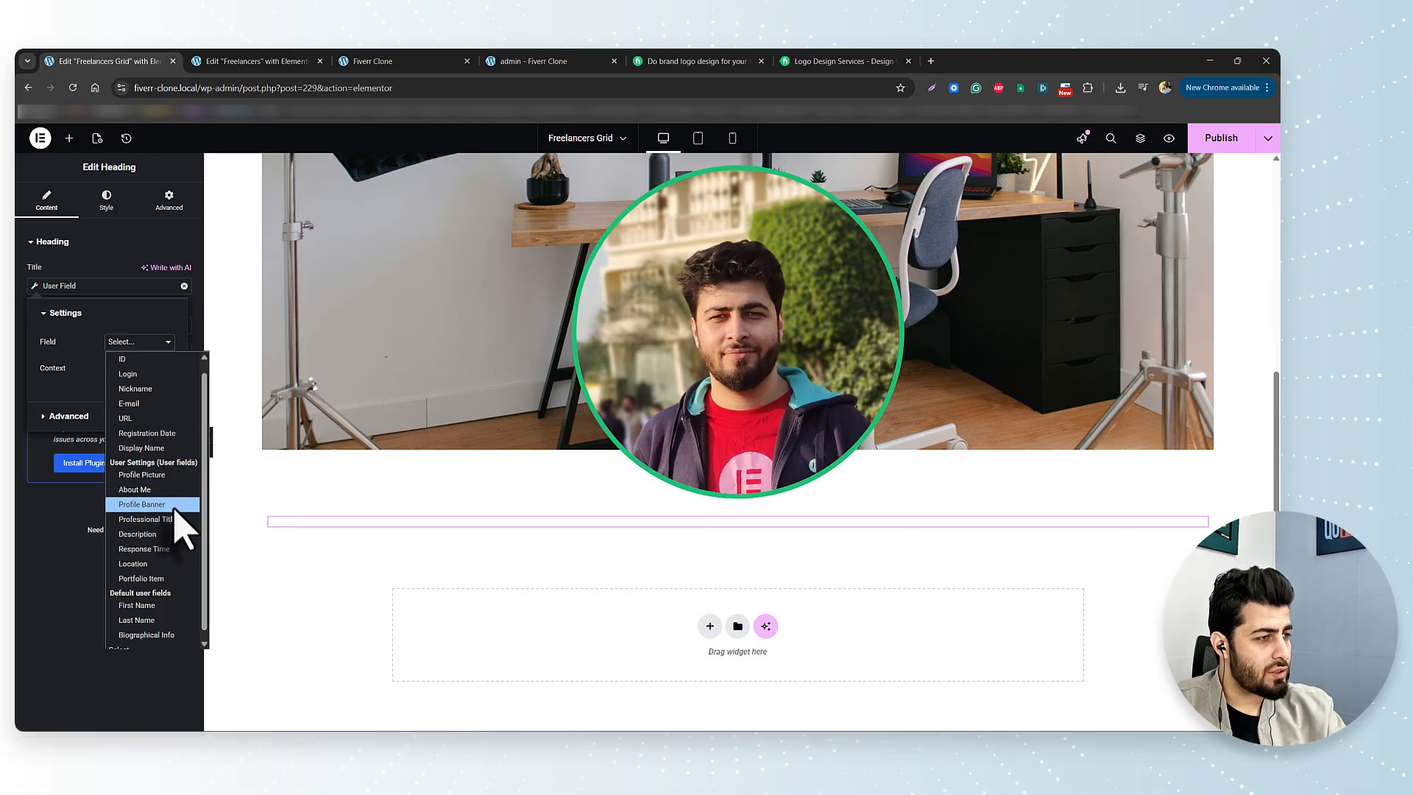
click(158, 610)
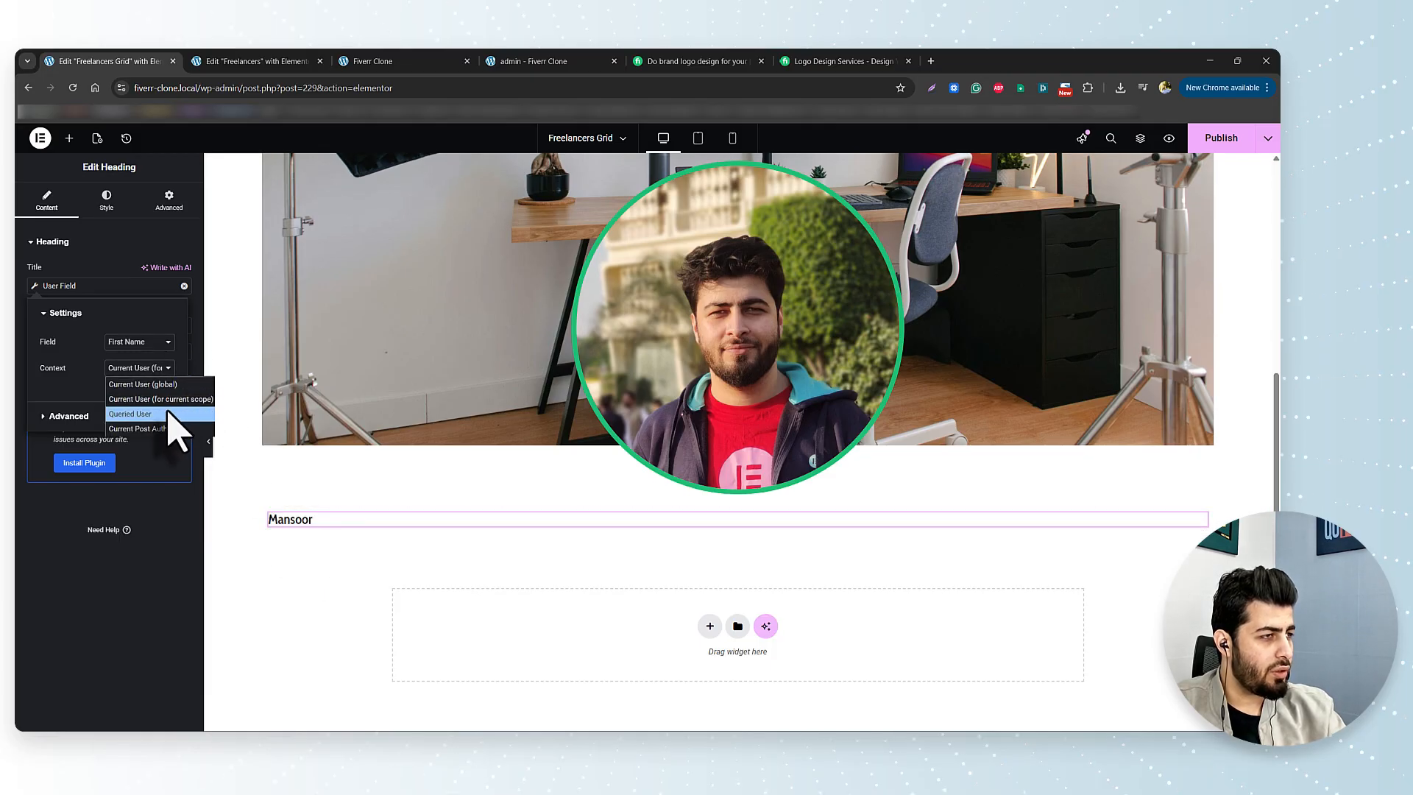
click(168, 413)
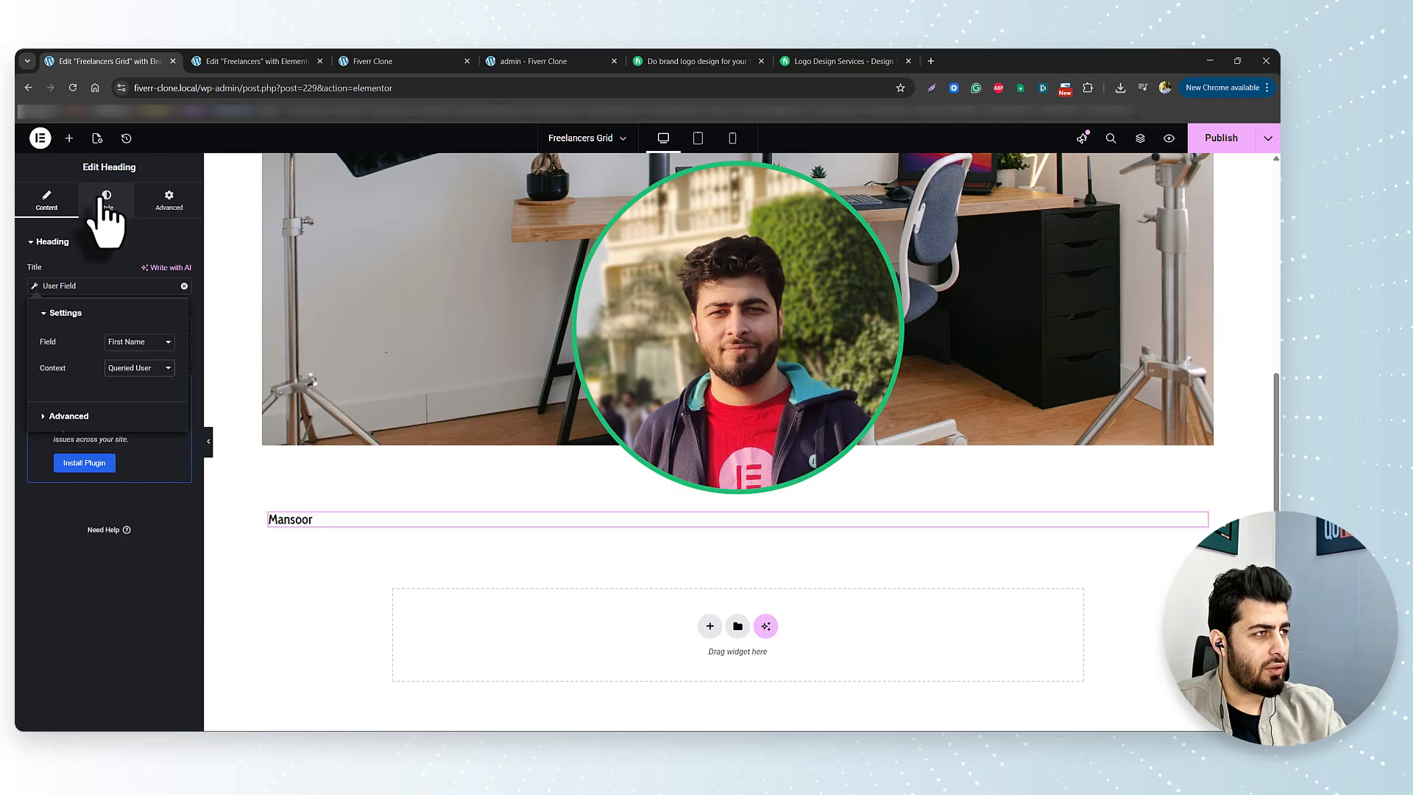
click(70, 138)
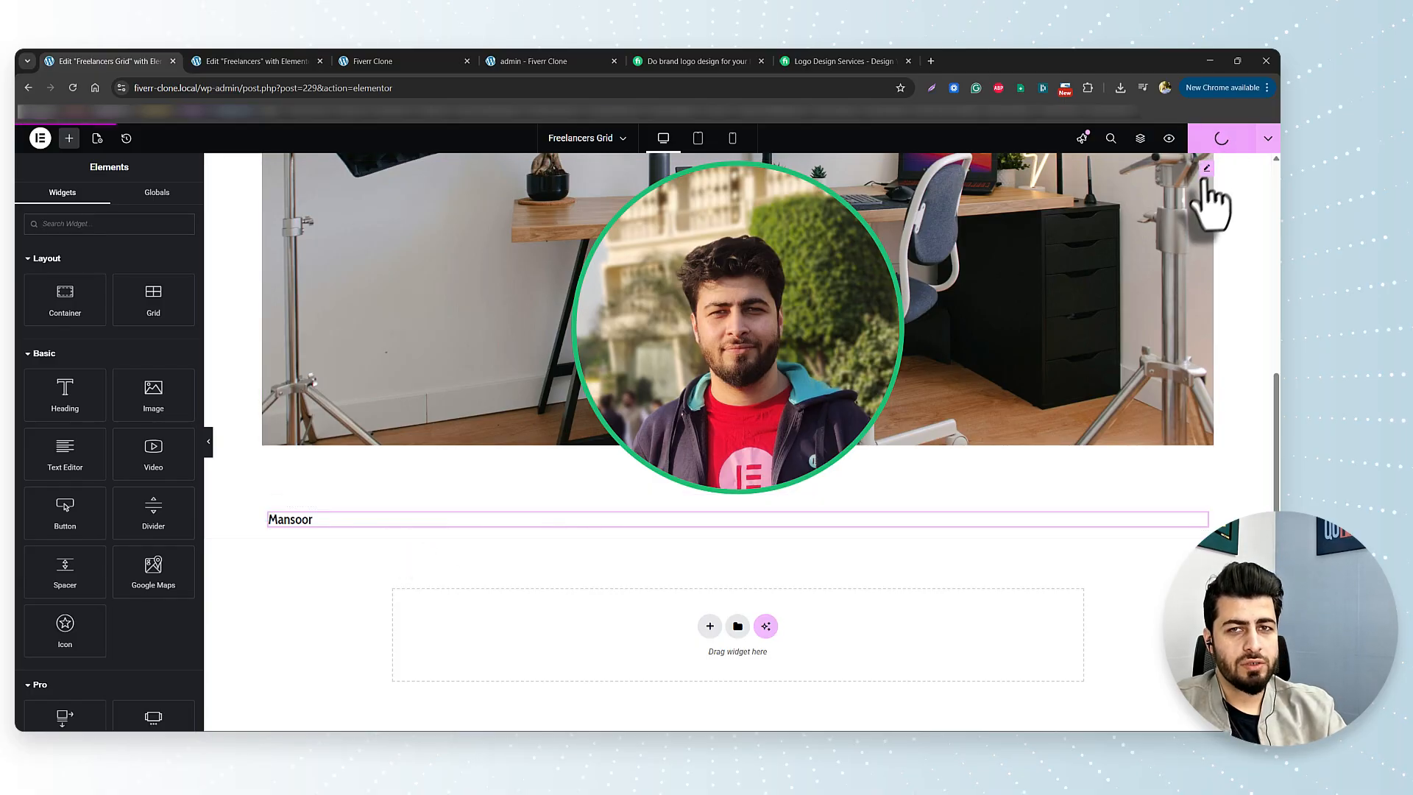
Step: On the Freelancers page, delete the empty container and set the page layout to Elementor Full Width
click(253, 59)
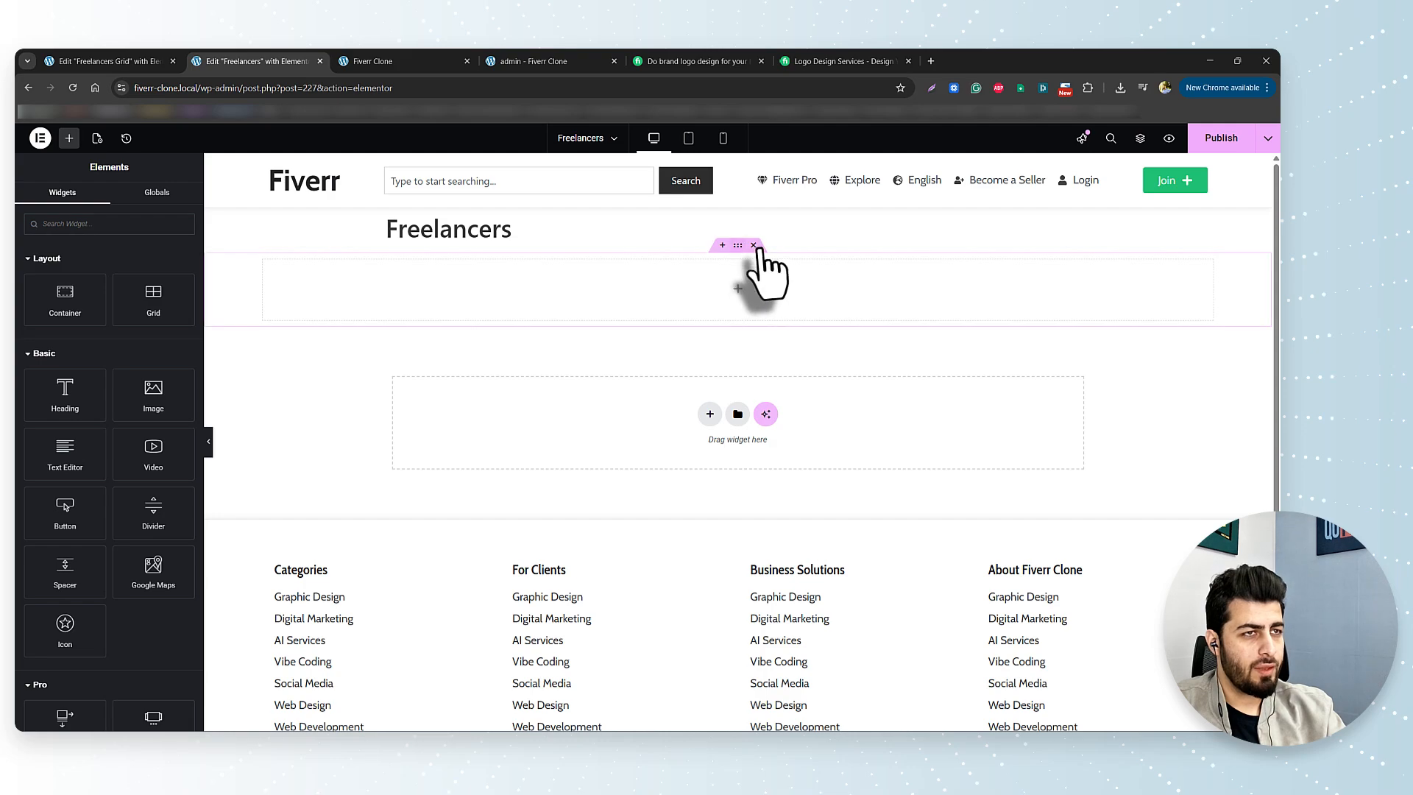
click(755, 246)
click(97, 138)
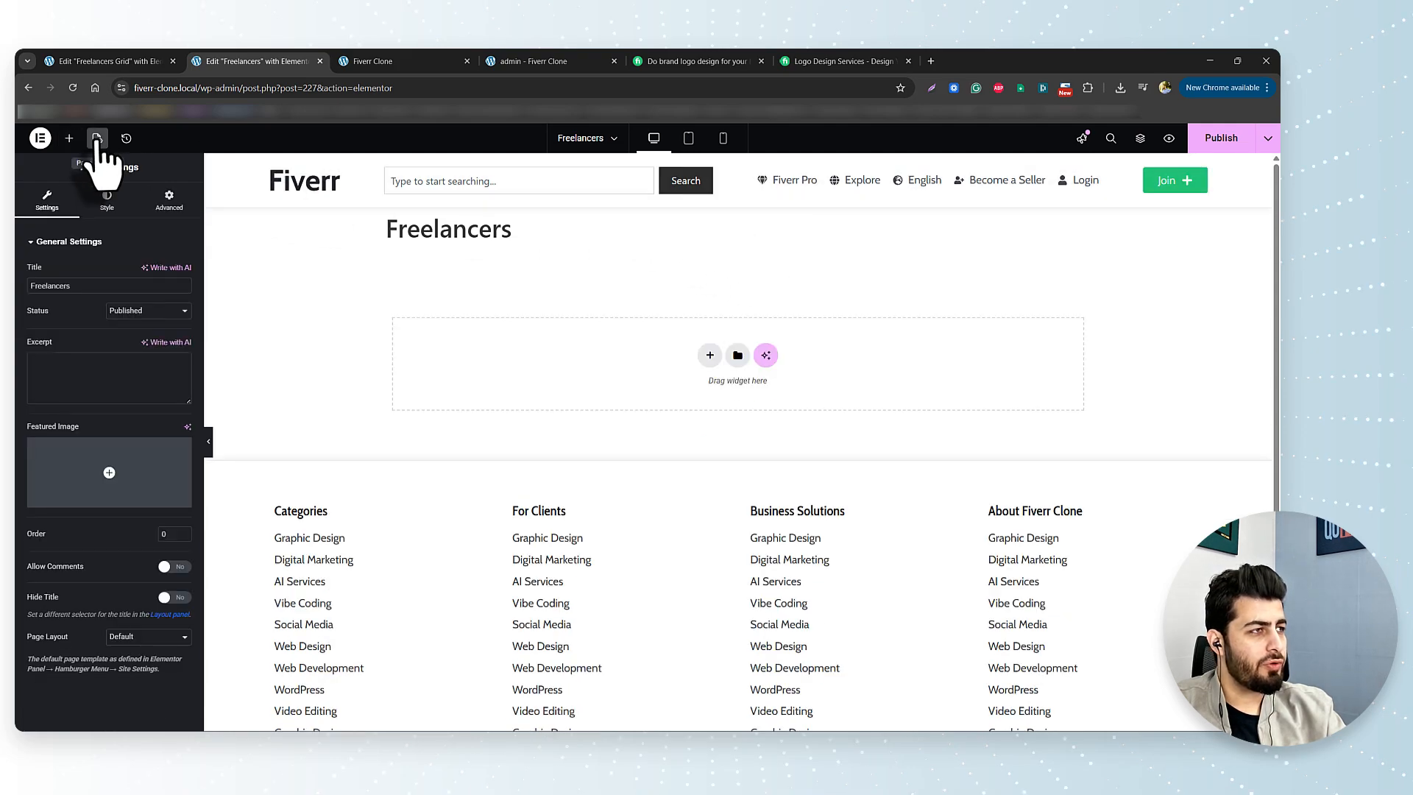
click(158, 638)
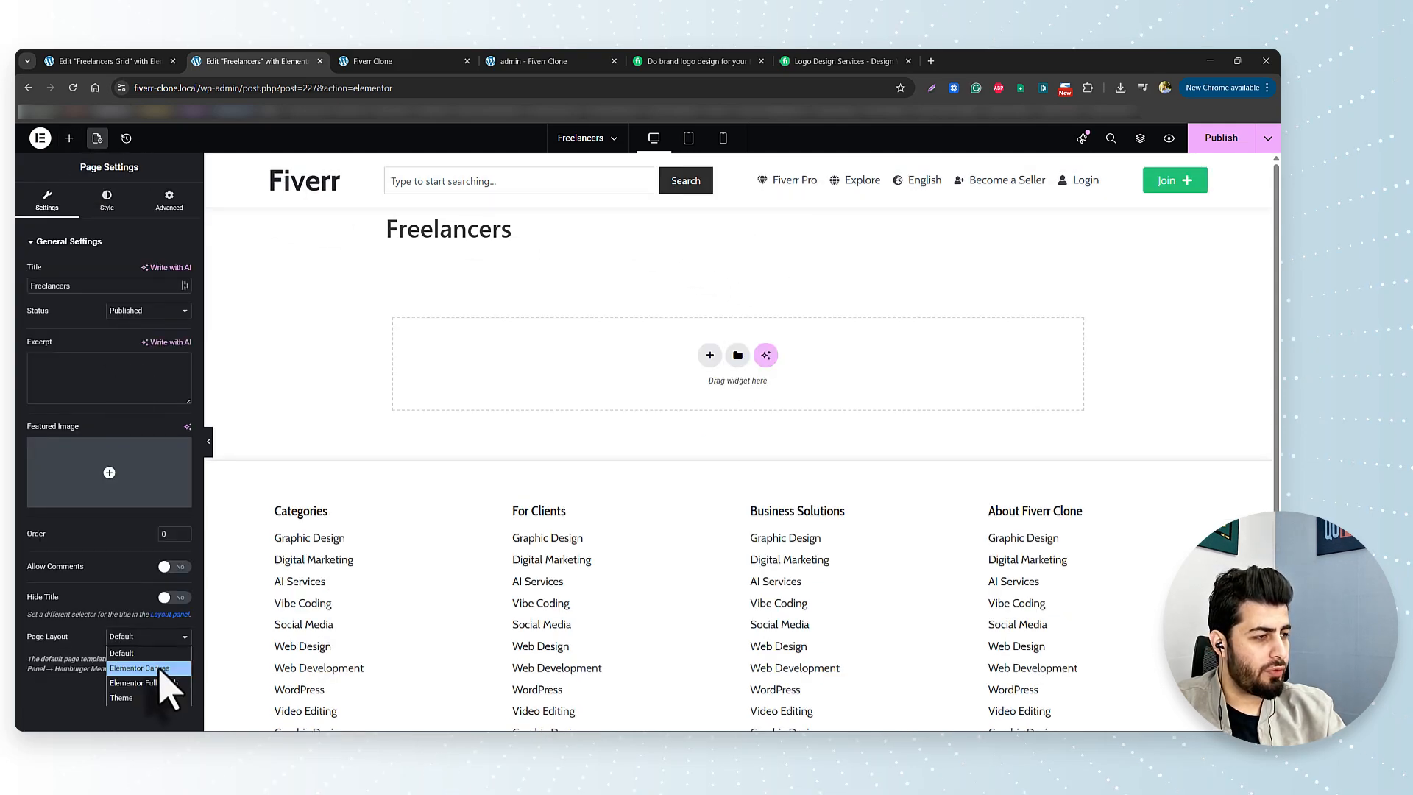
click(156, 679)
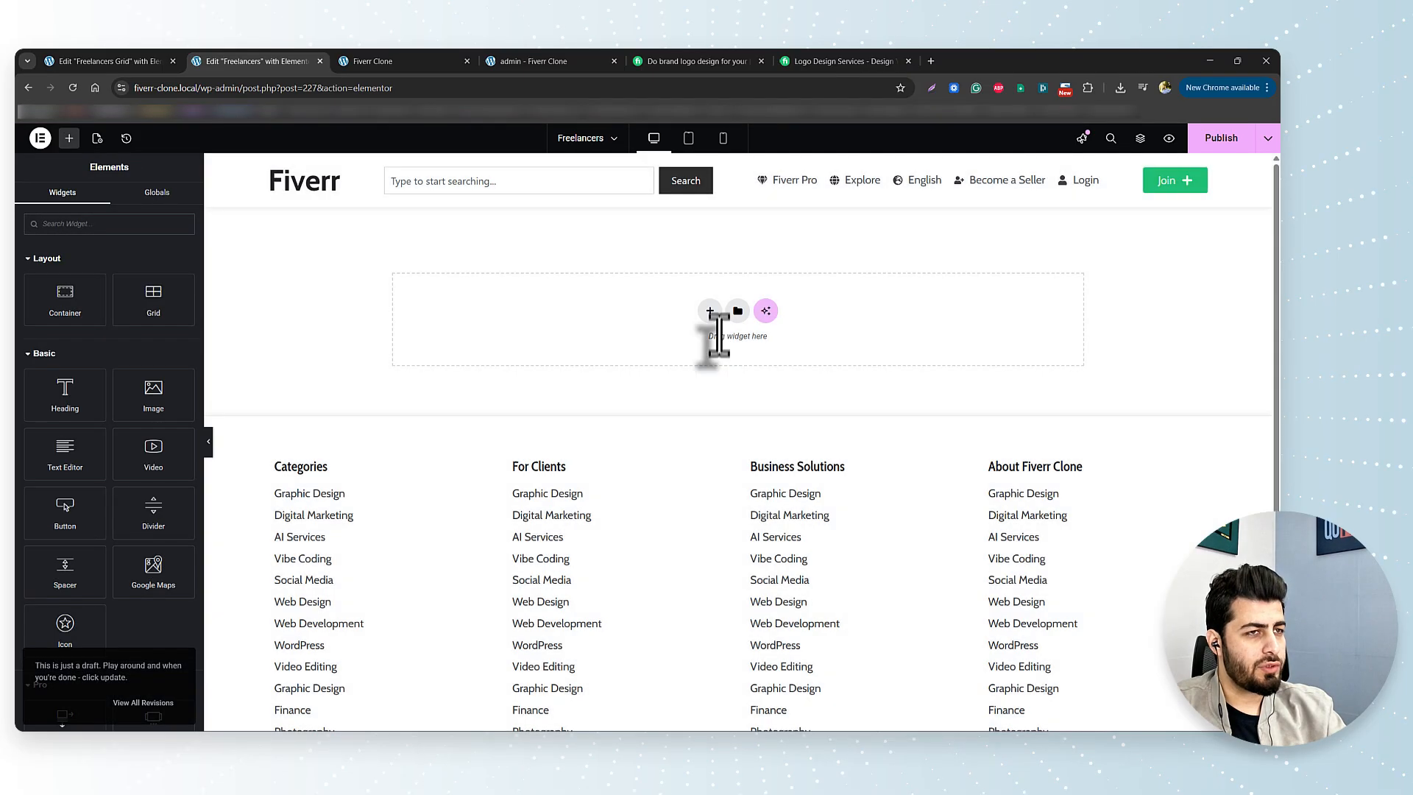
Step: Add a single-column Flexbox container to the page with 100 px top and bottom padding and 0 on the sides
click(711, 313)
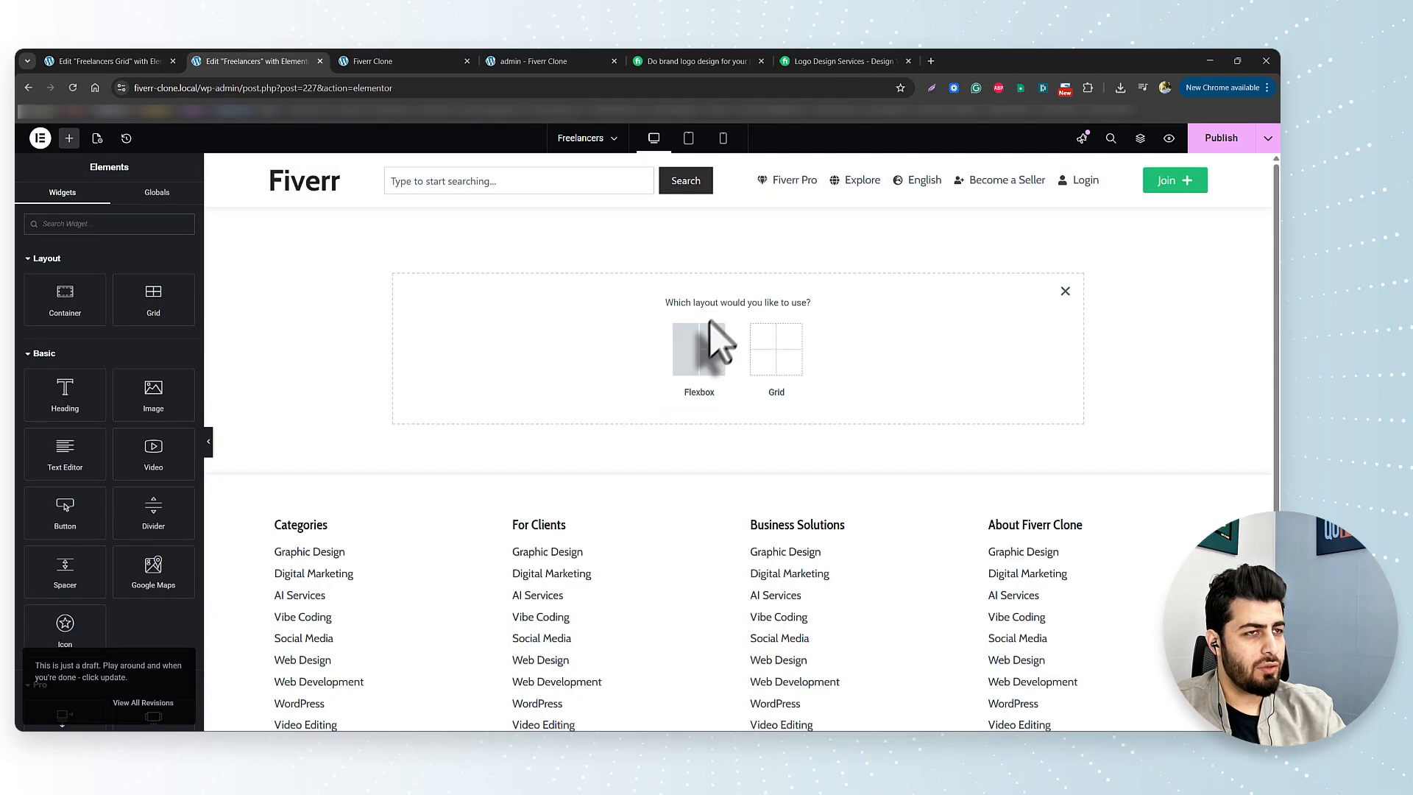
click(685, 368)
click(581, 343)
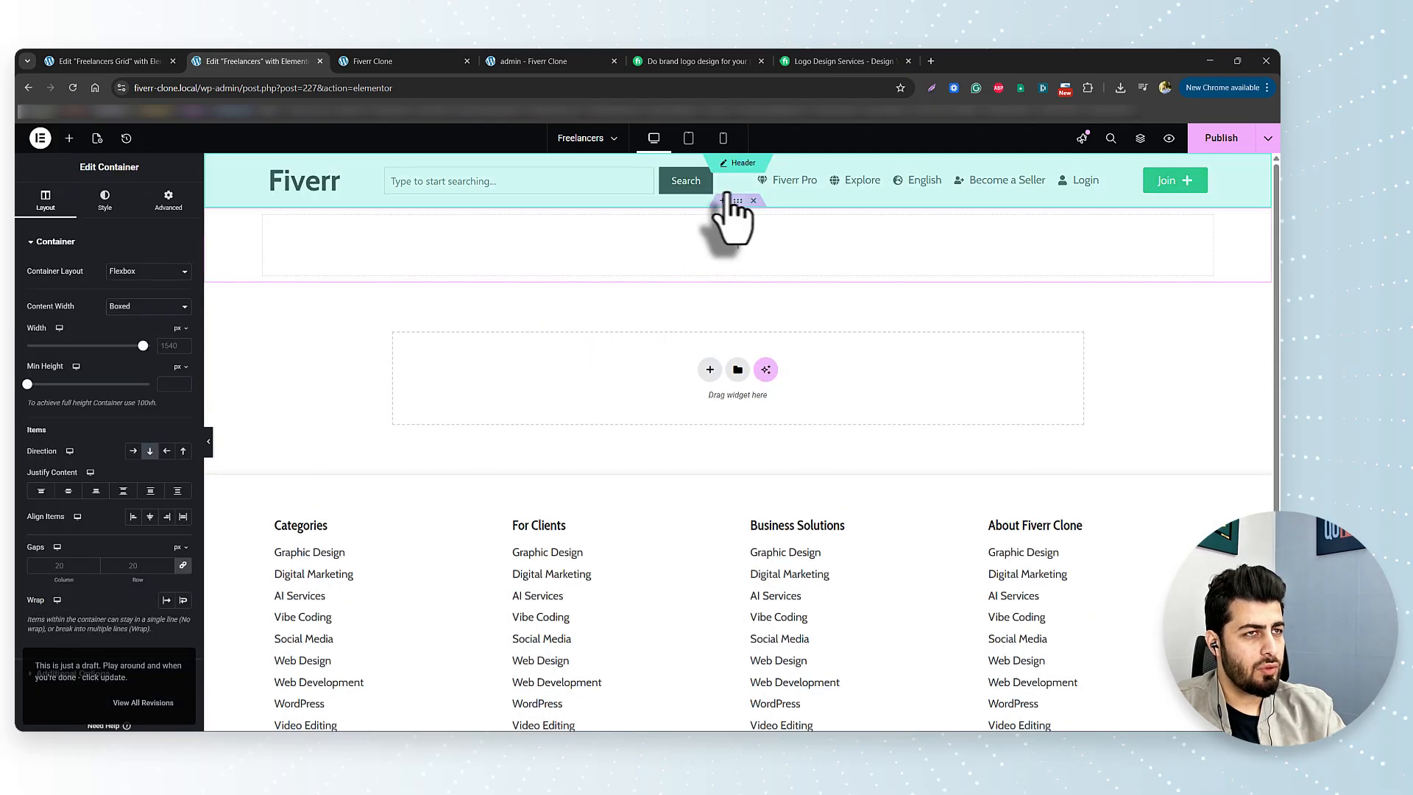
click(168, 199)
click(182, 333)
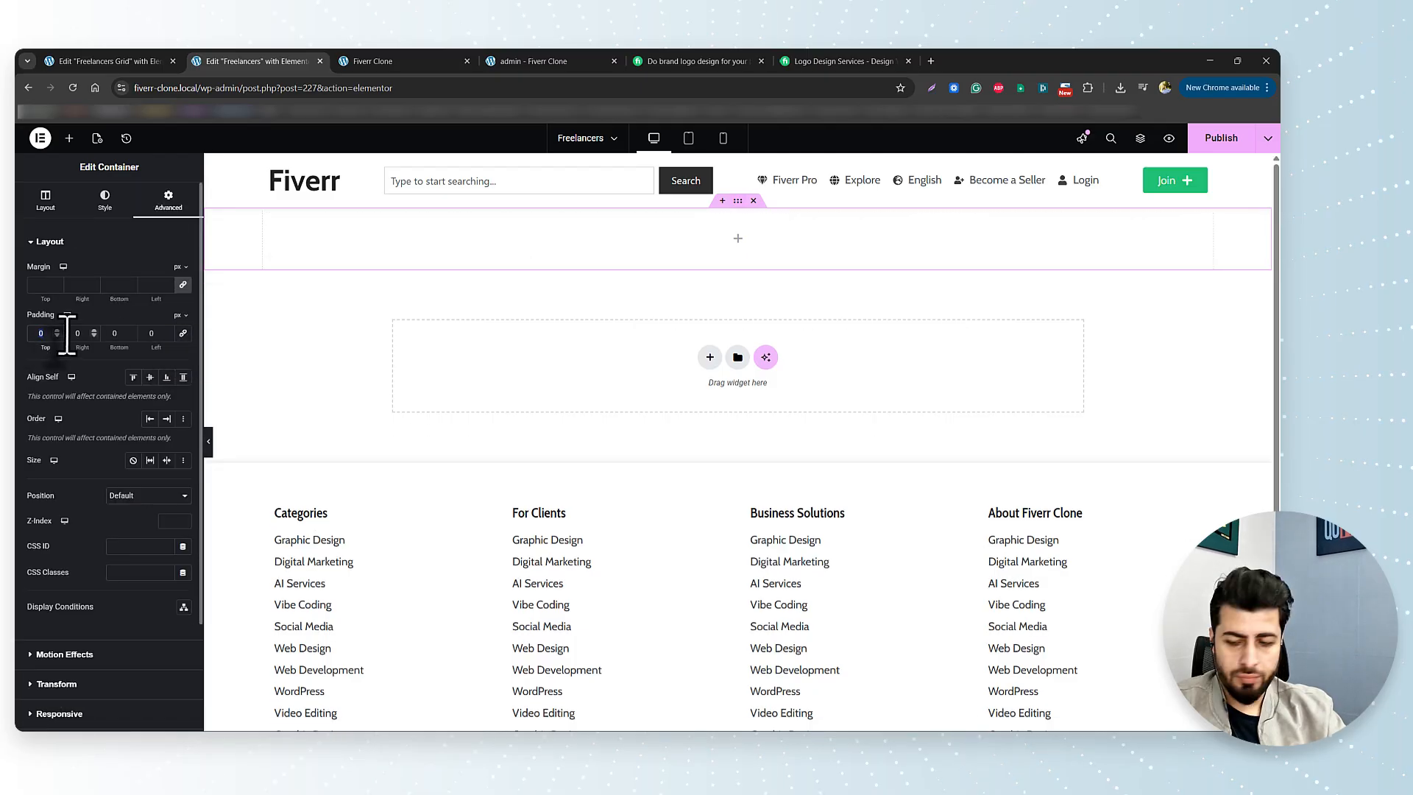
text(100)
key(Tab)
key(Tab)
text(100)
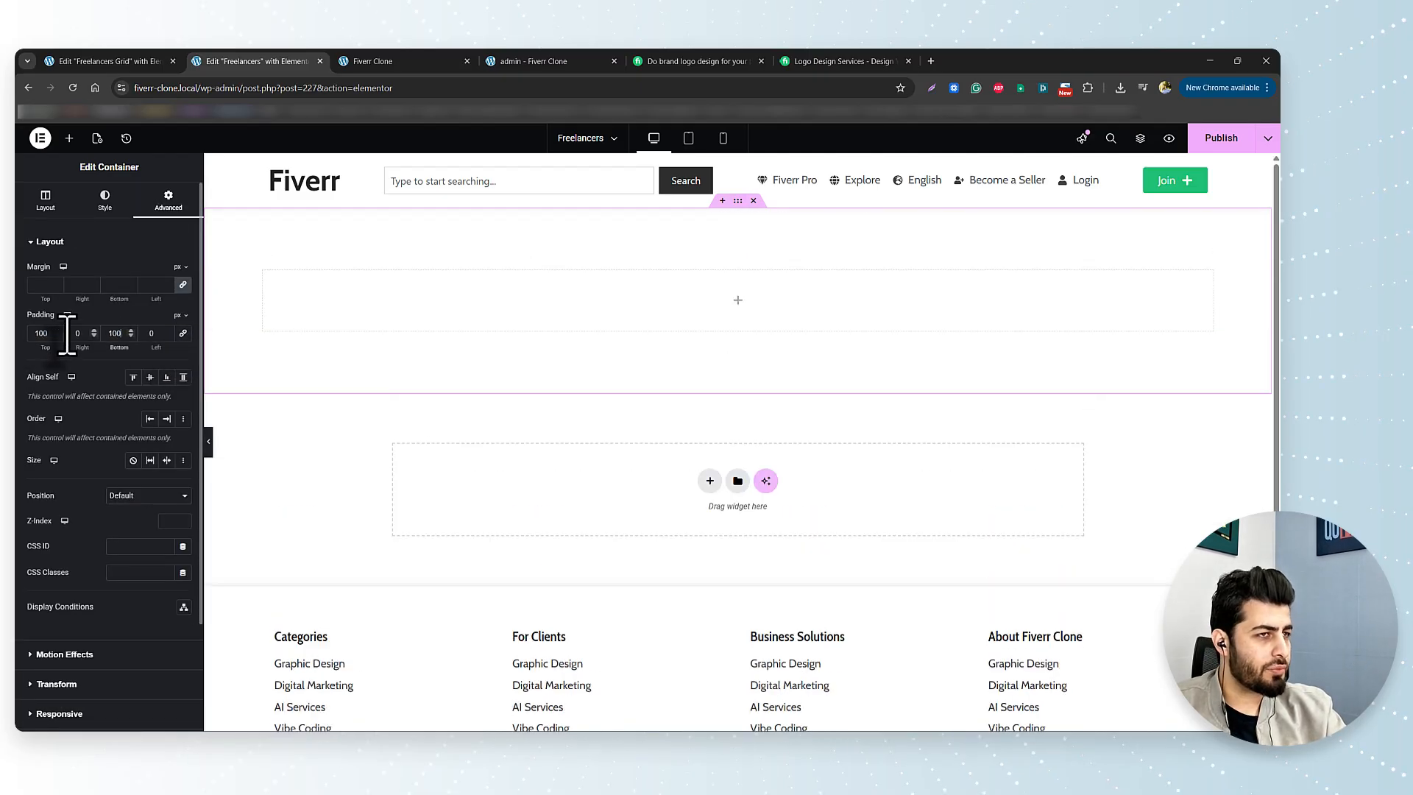
Step: Add a Heading widget inside the container with the title "Freelancers"
click(69, 138)
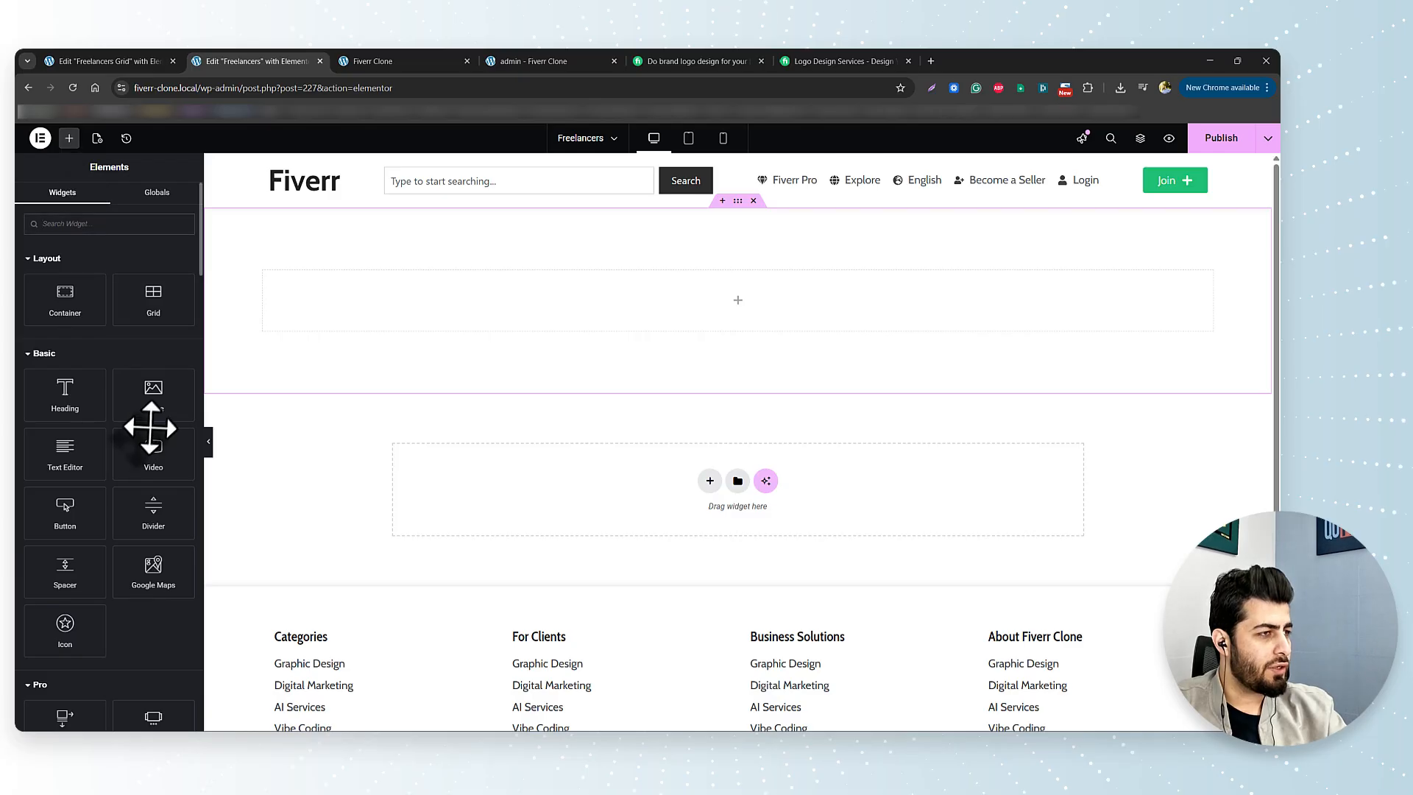
drag(65, 398, 456, 324)
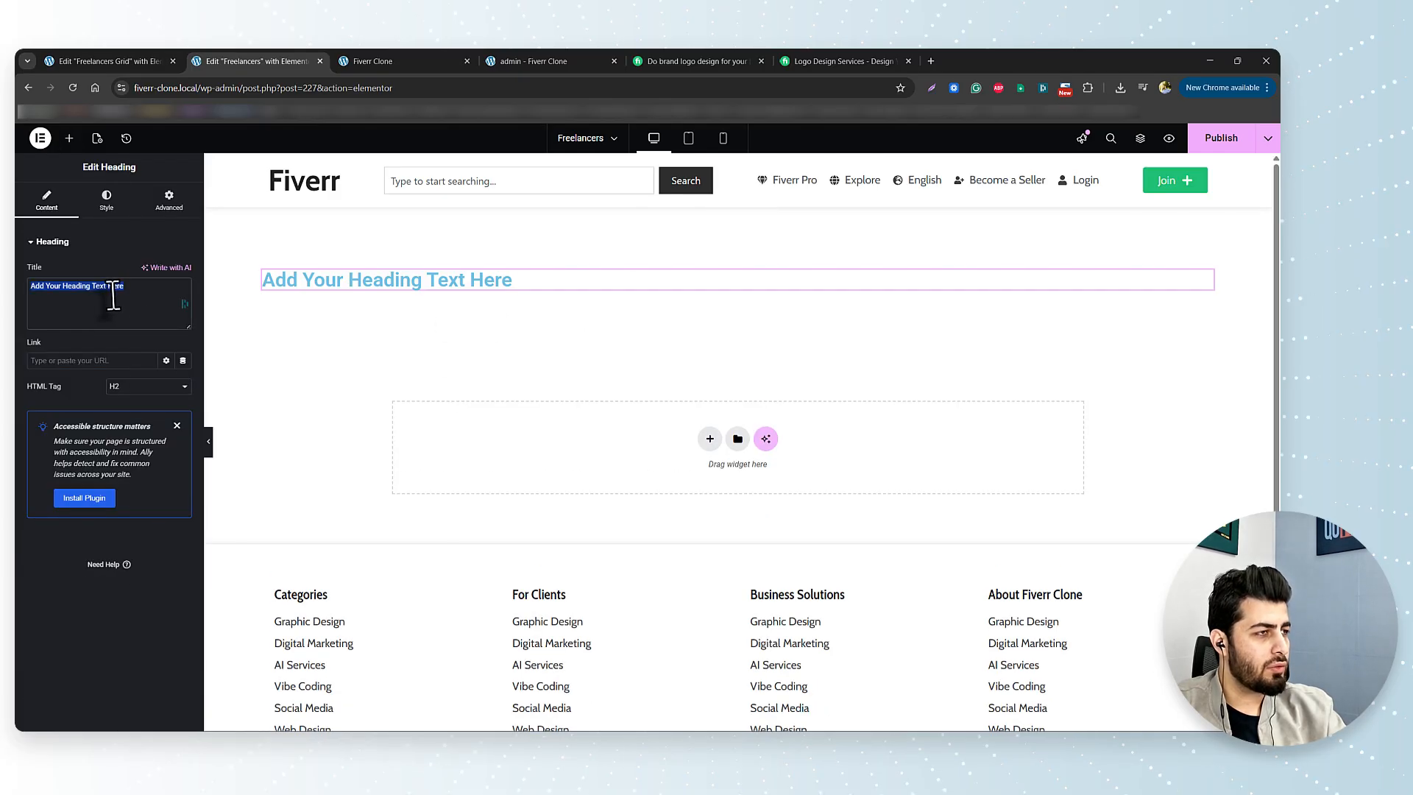
text(Freelancers)
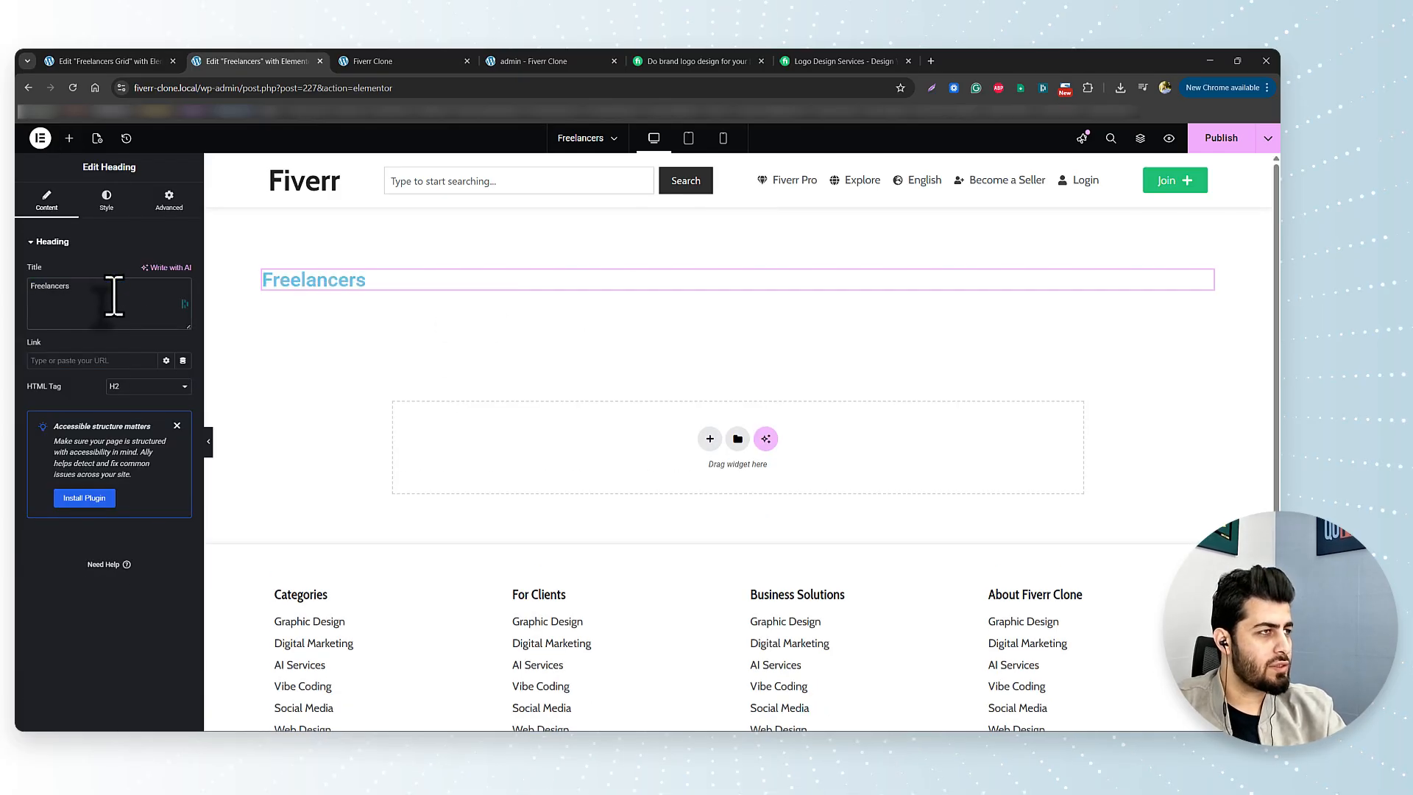
Step: Style the Freelancers heading with a larger global Cabin font and the global Dark Grey text colour
click(106, 199)
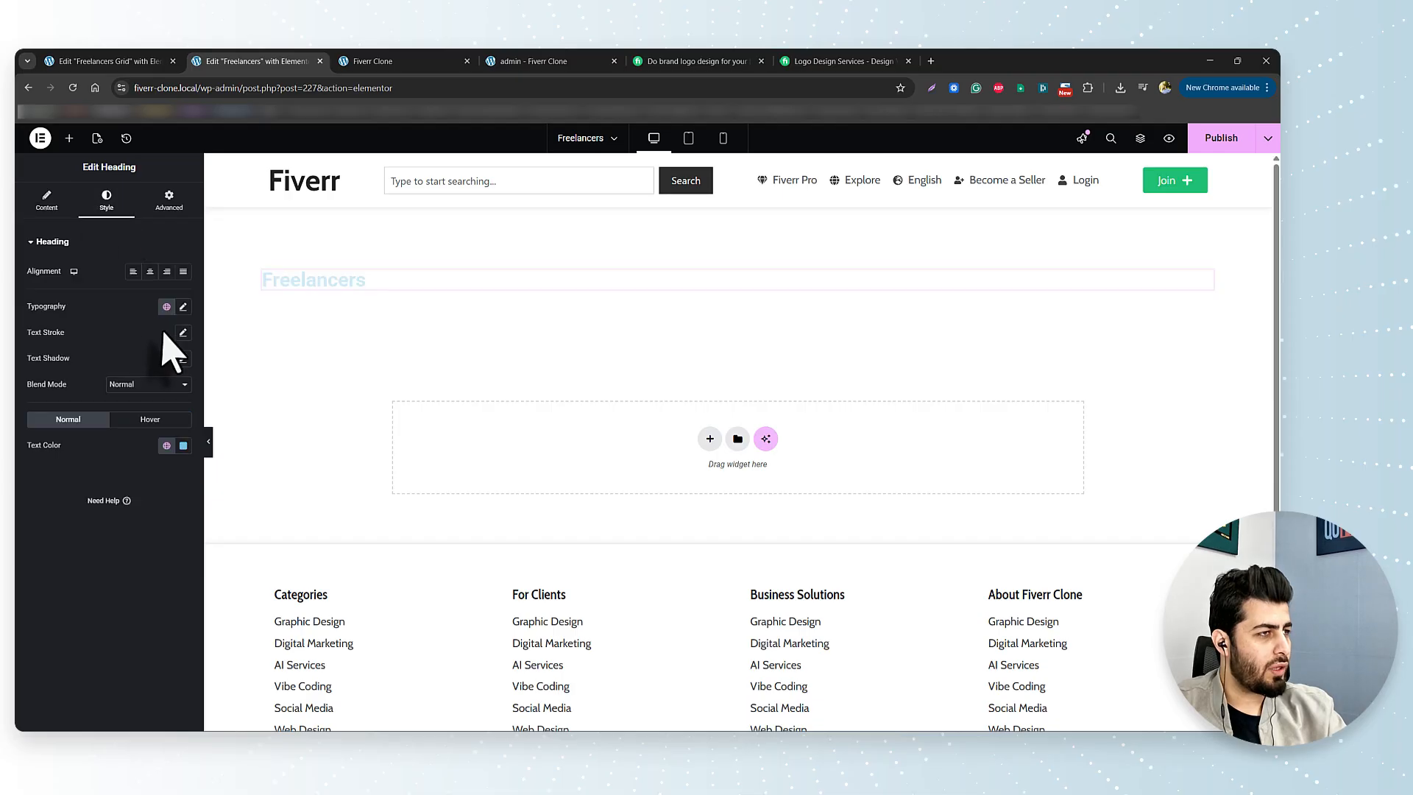
click(166, 306)
click(136, 526)
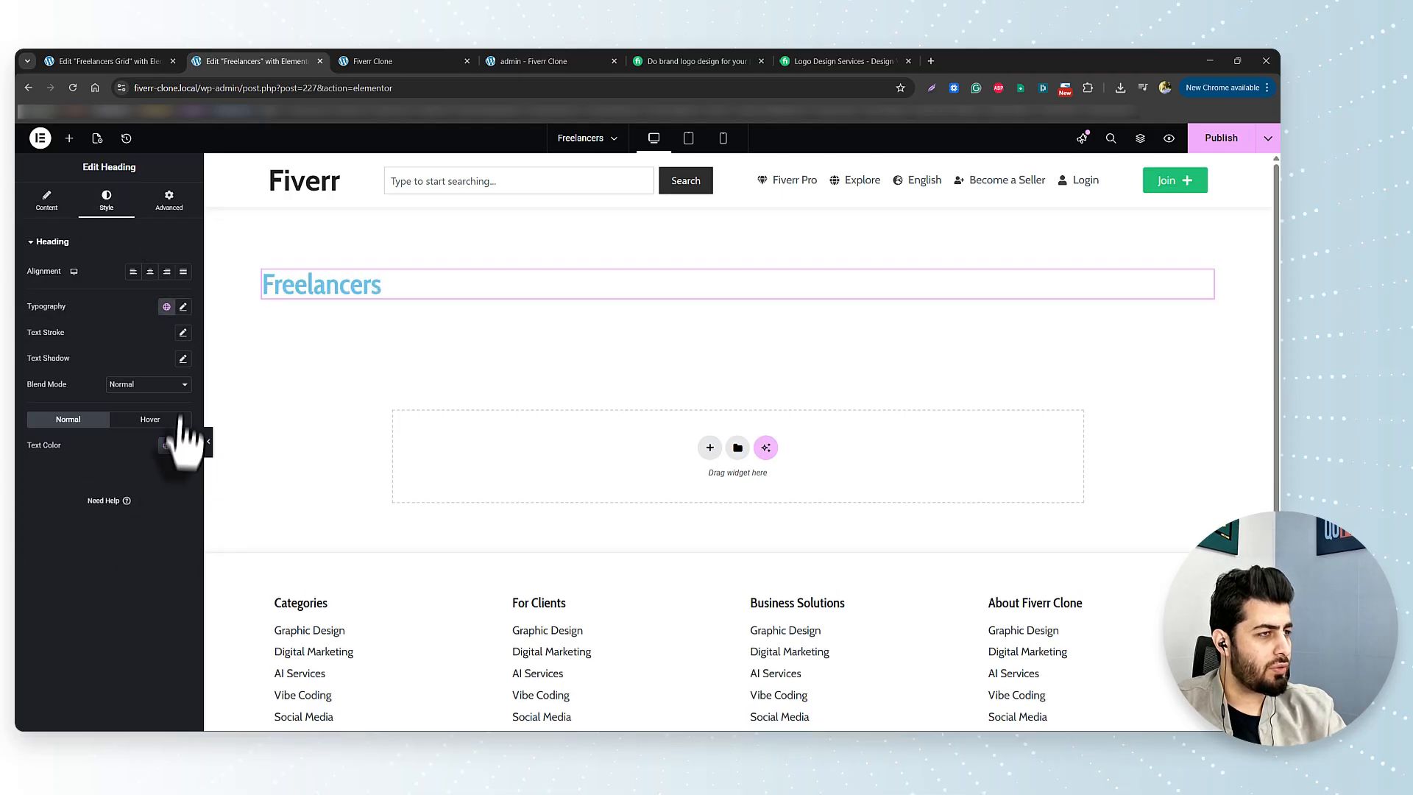
click(166, 446)
click(99, 375)
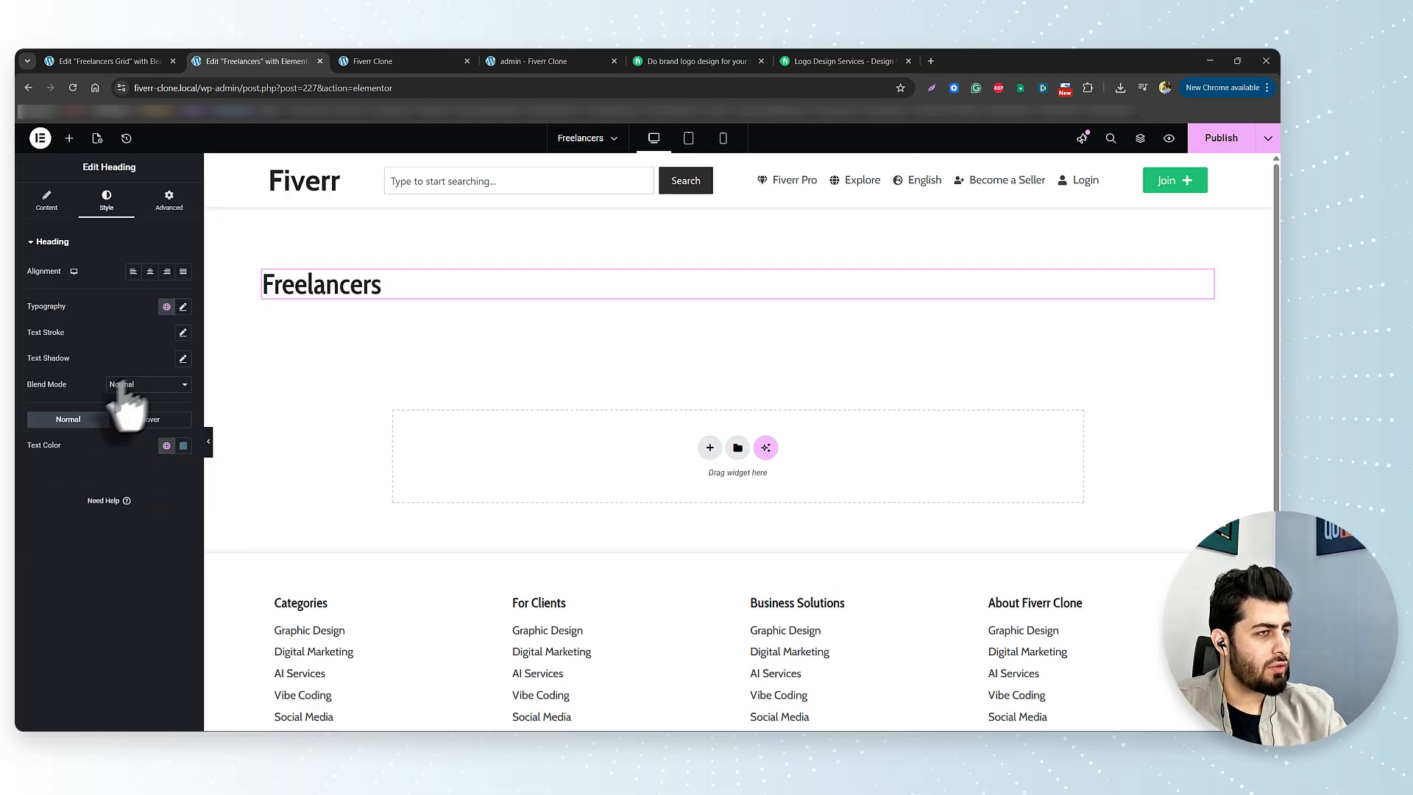
Step: Add a Listing Grid widget below the Freelancers heading and assign it the Freelancers Grid listing
click(69, 139)
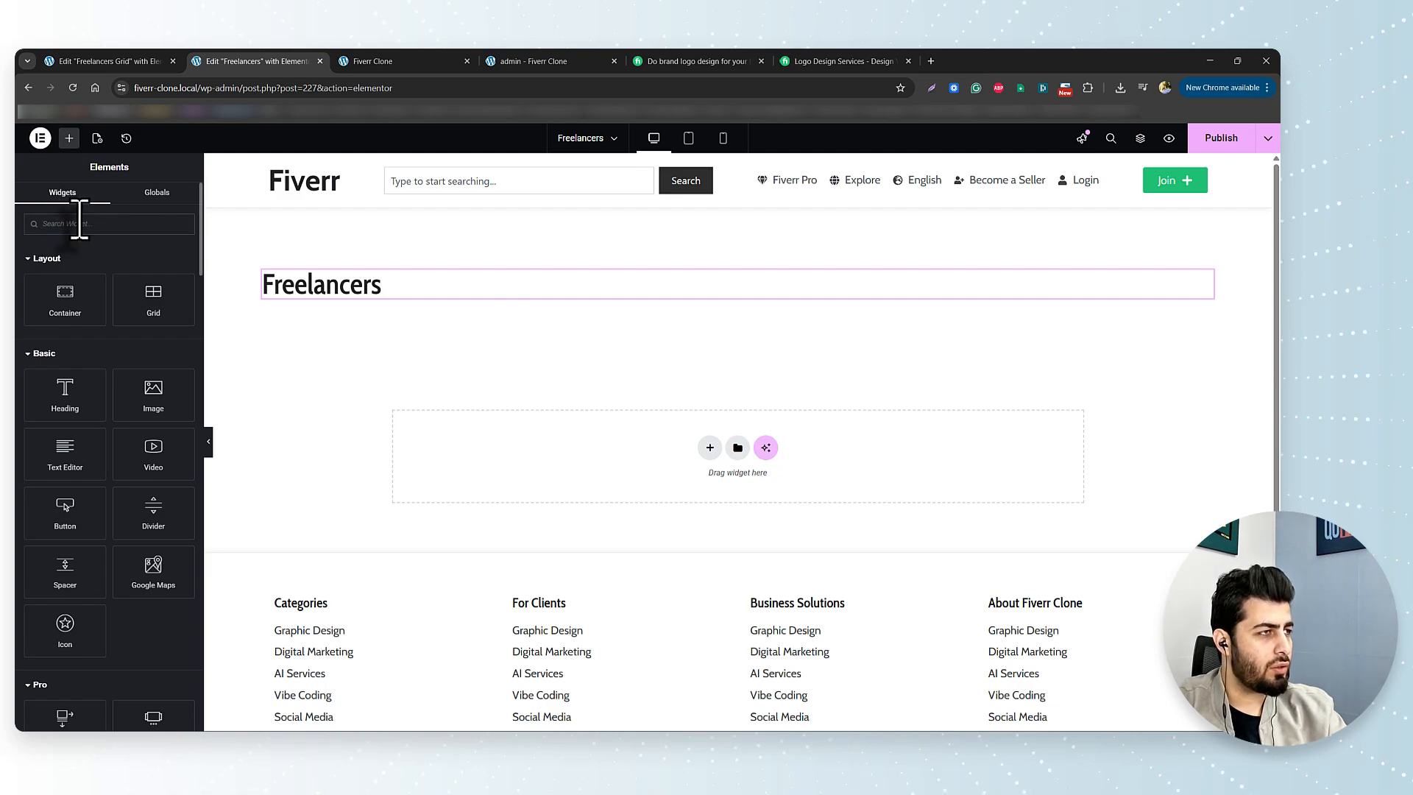
text(list)
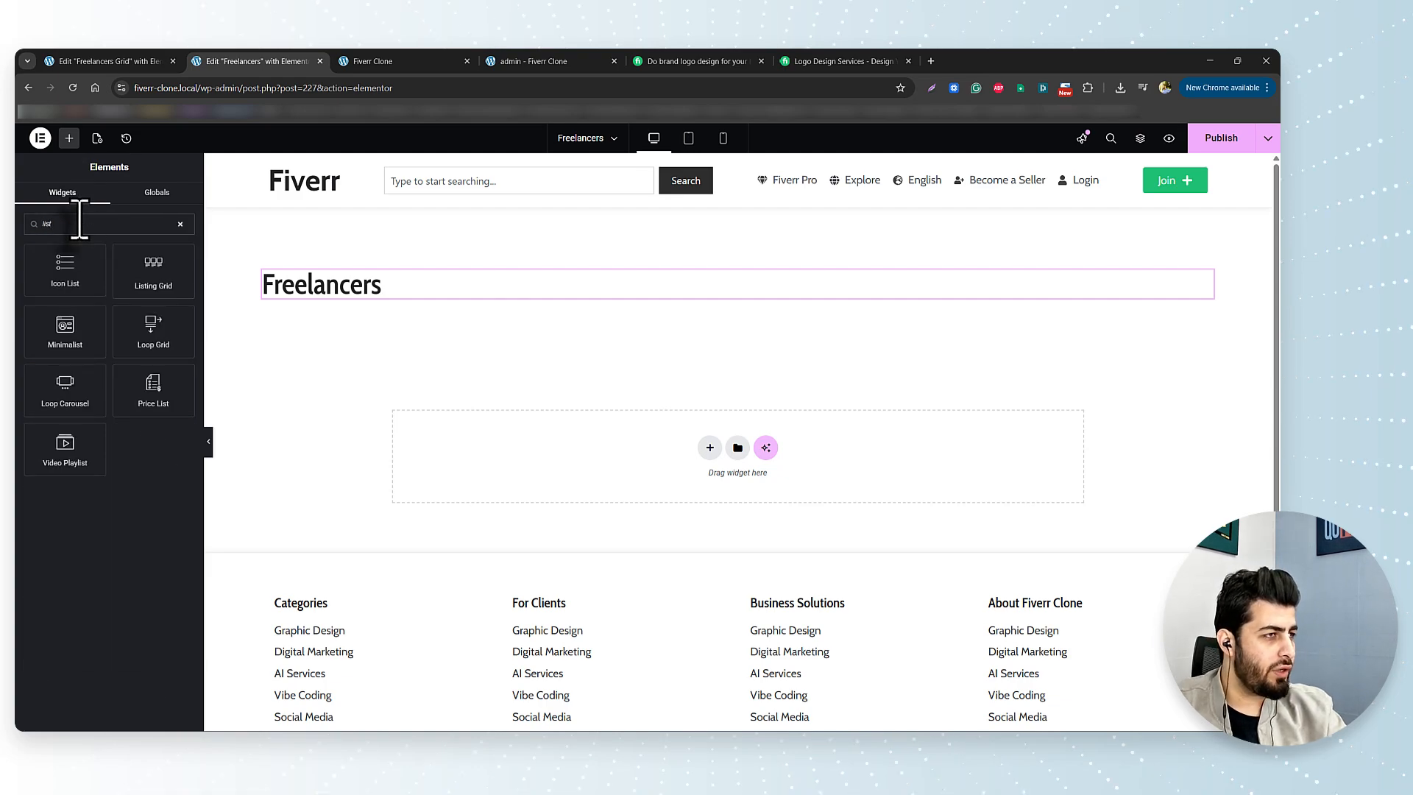
drag(153, 273, 409, 295)
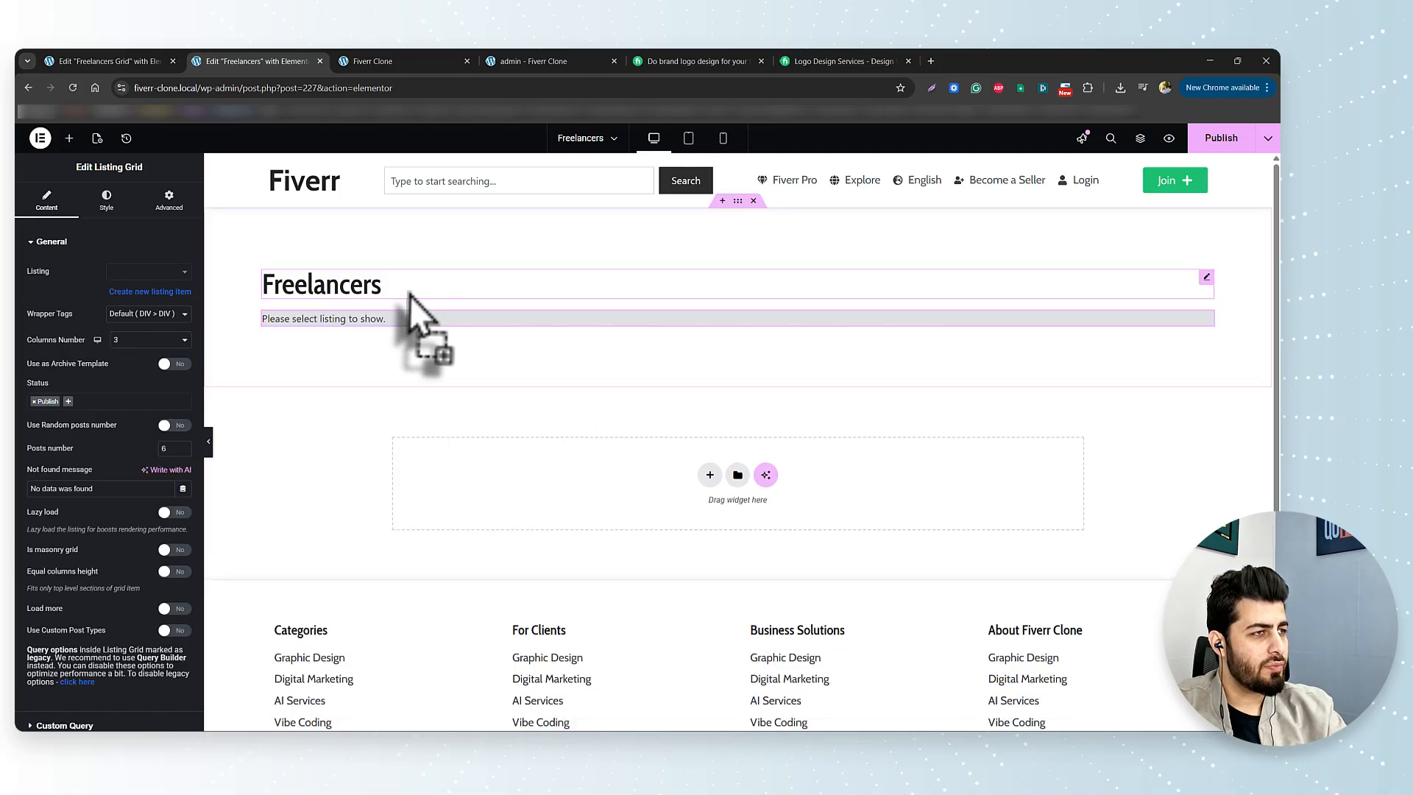
click(159, 272)
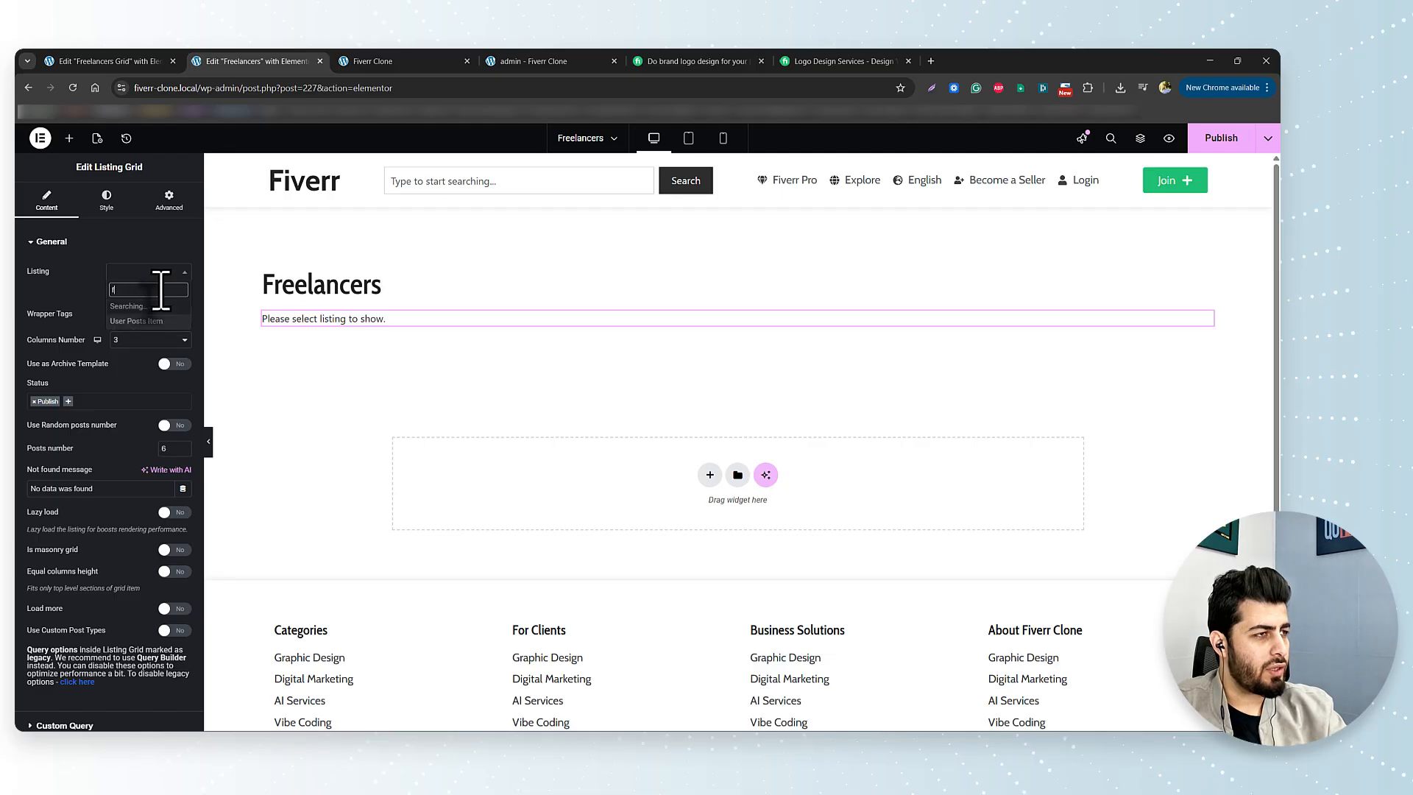
click(151, 306)
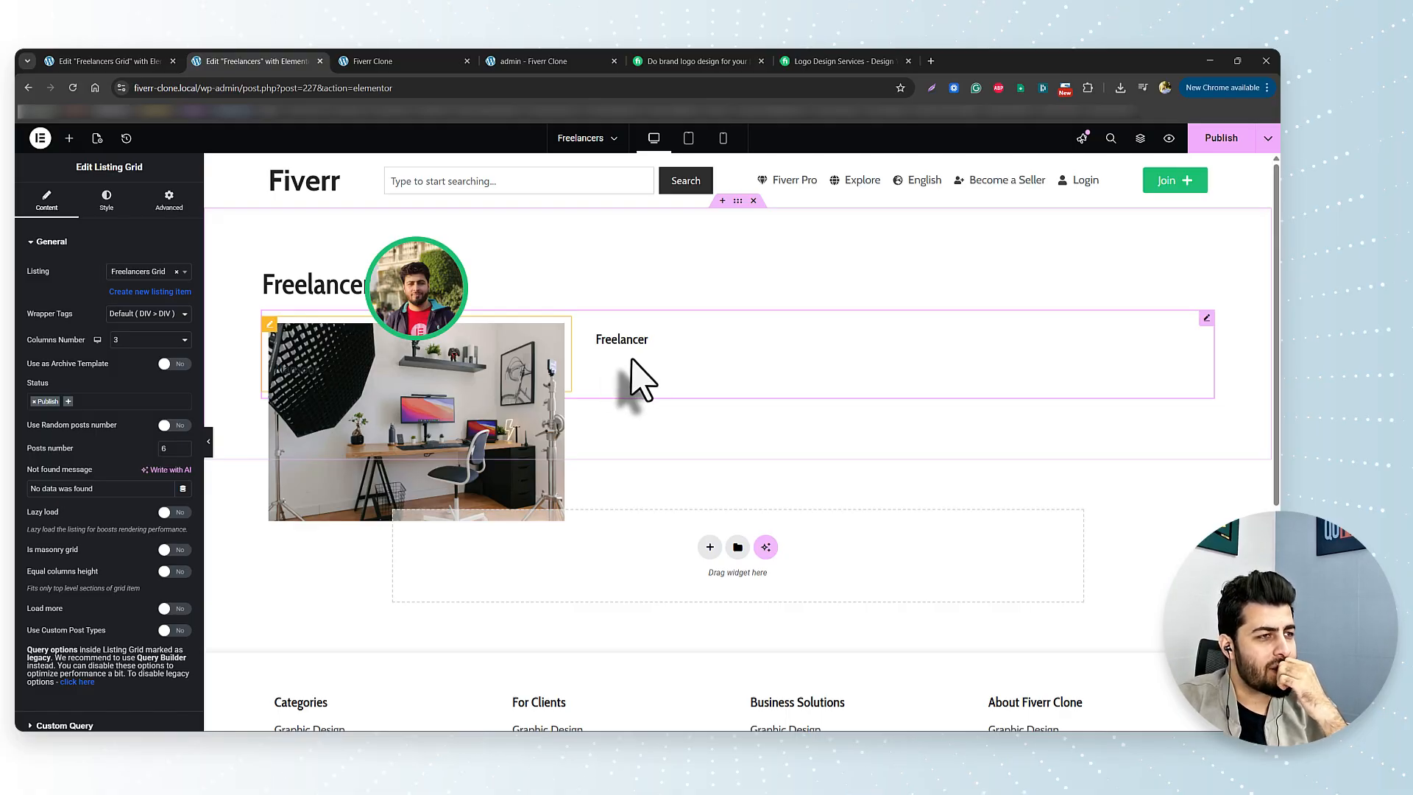
Step: In the Freelancers Grid template, set the profile picture's top margin to -80 px and publish the change
click(156, 53)
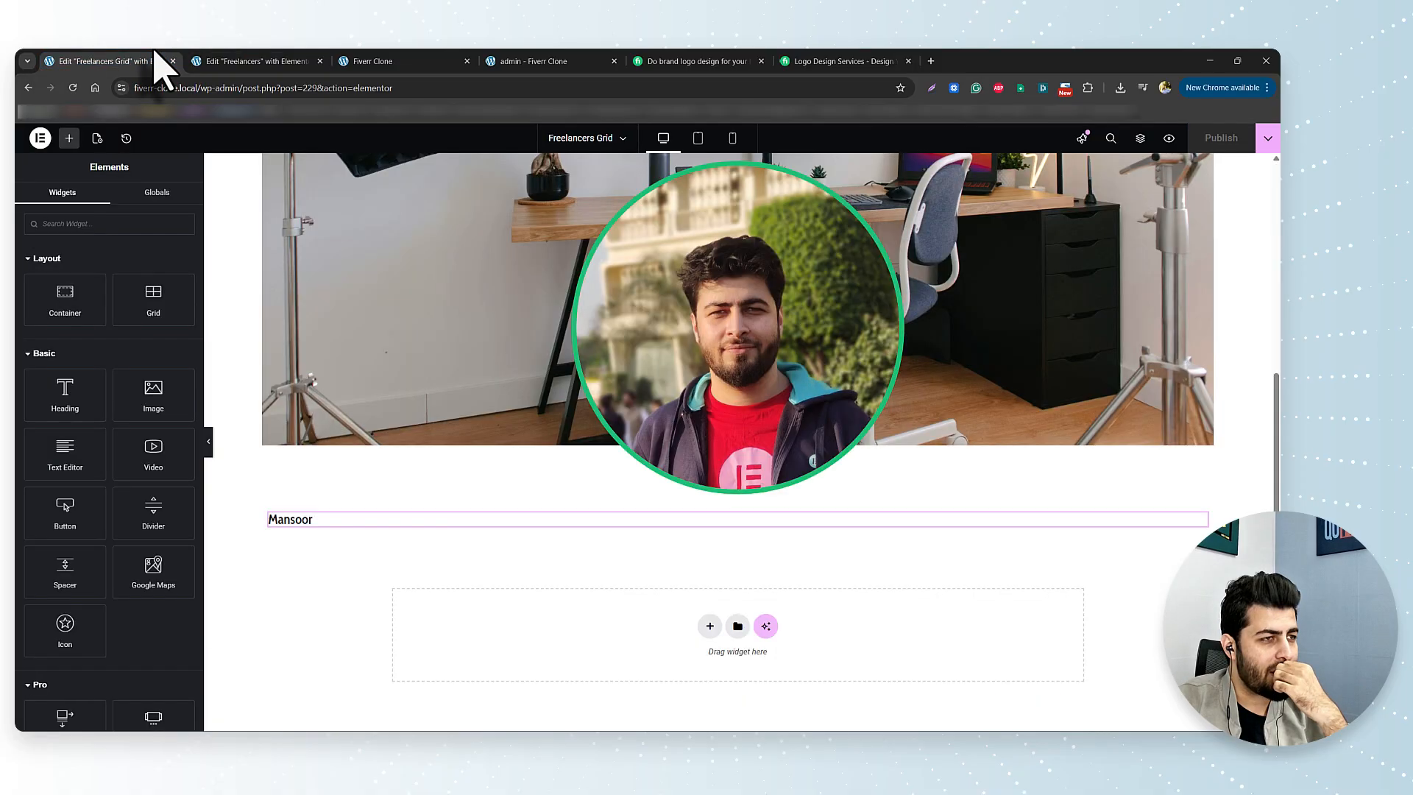
click(770, 420)
click(169, 204)
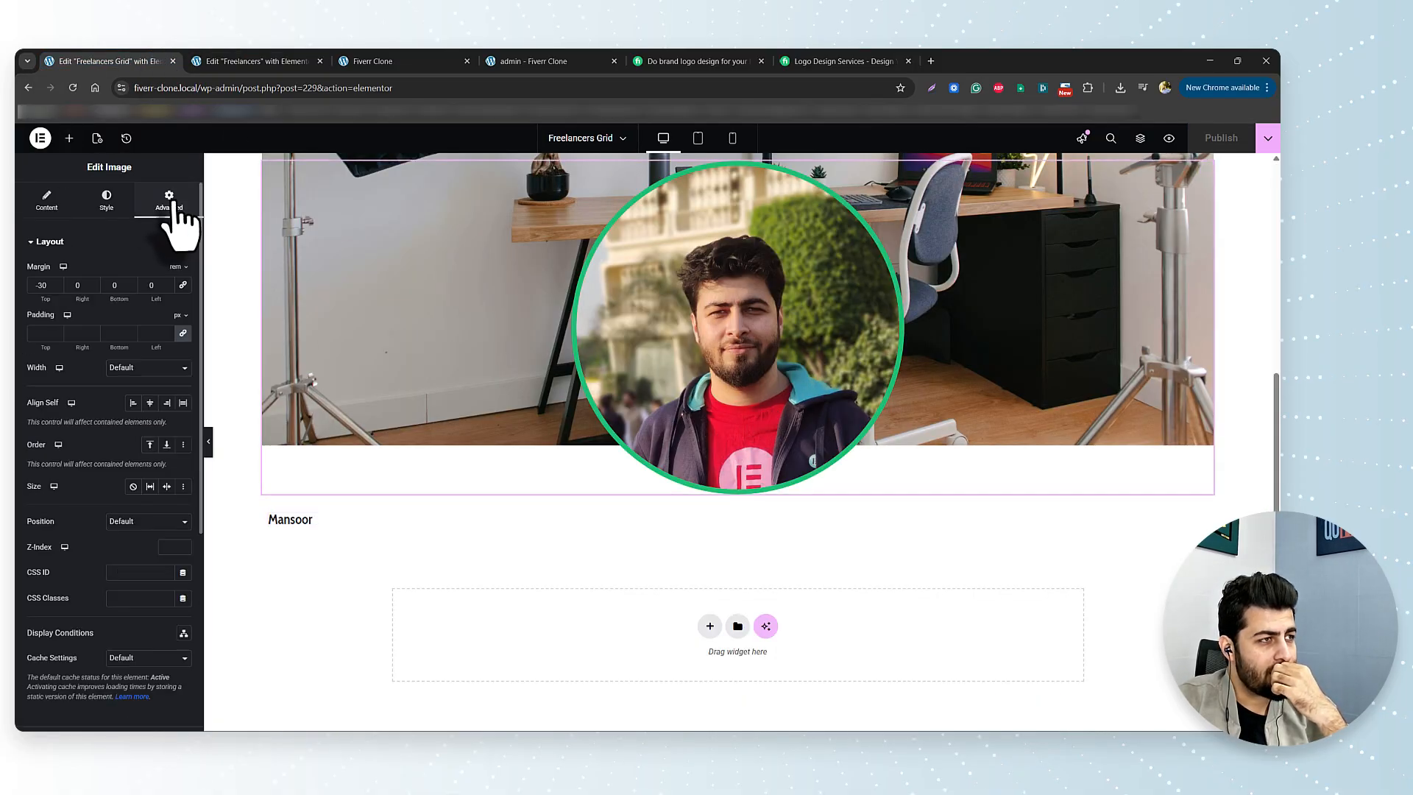
click(125, 207)
click(179, 205)
click(179, 268)
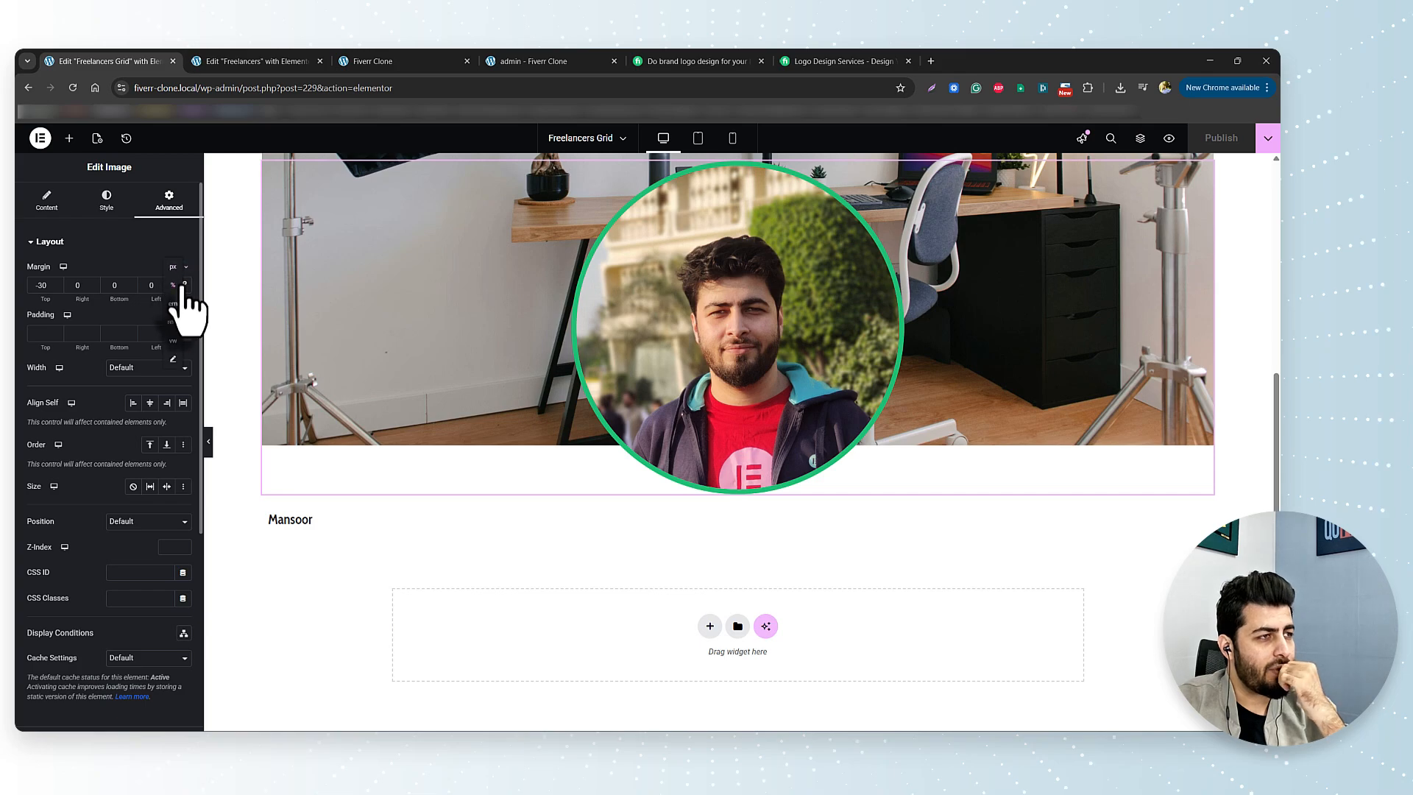
click(173, 269)
click(57, 287)
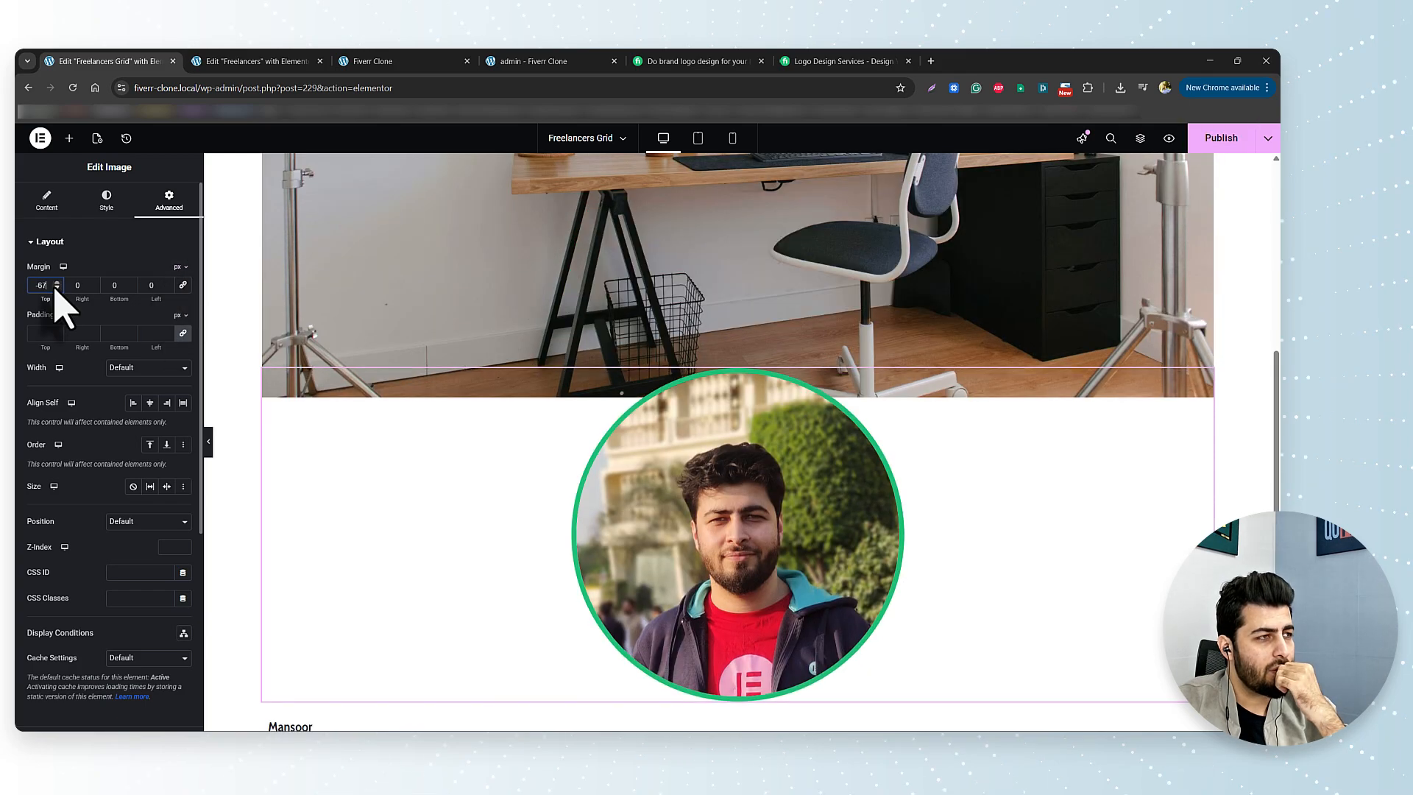
click(57, 288)
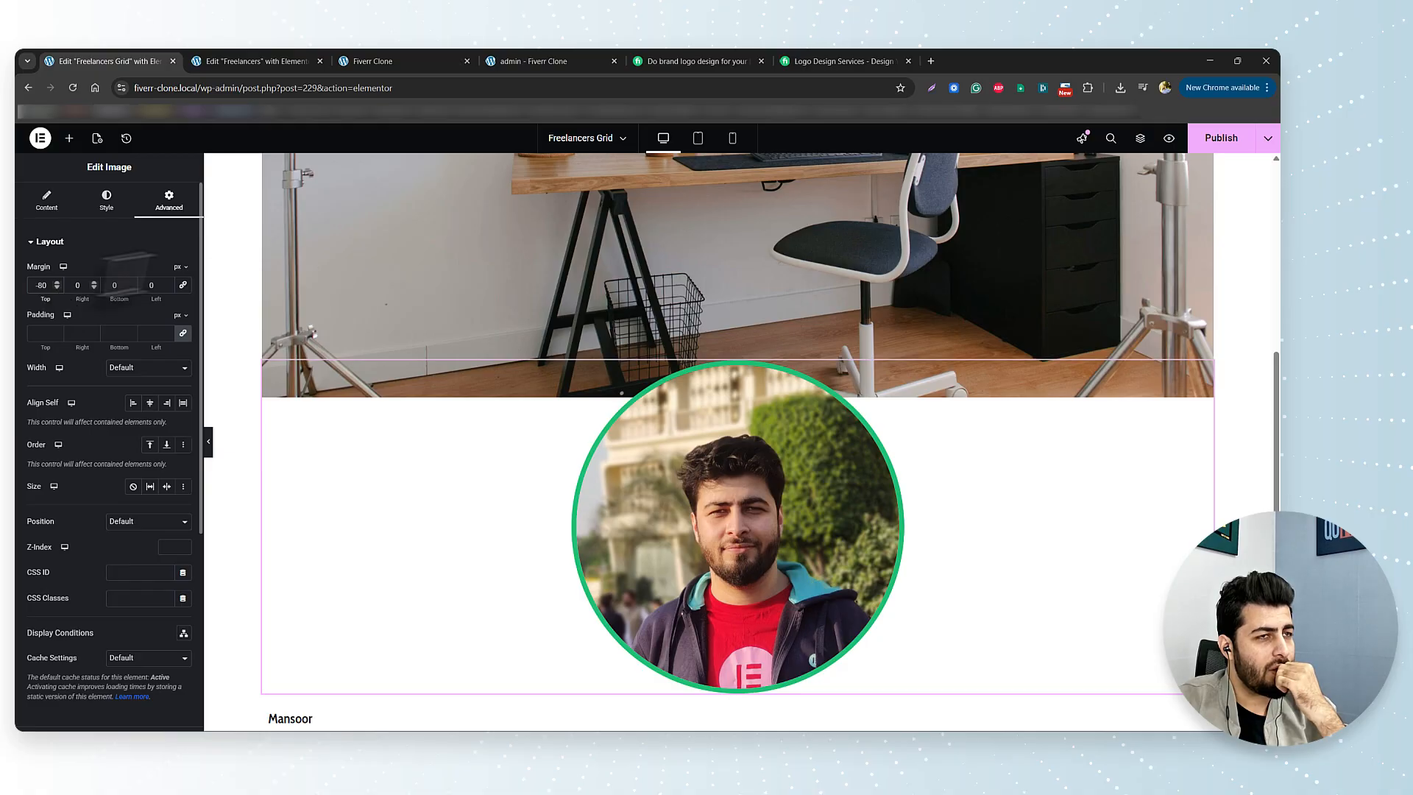
click(1225, 142)
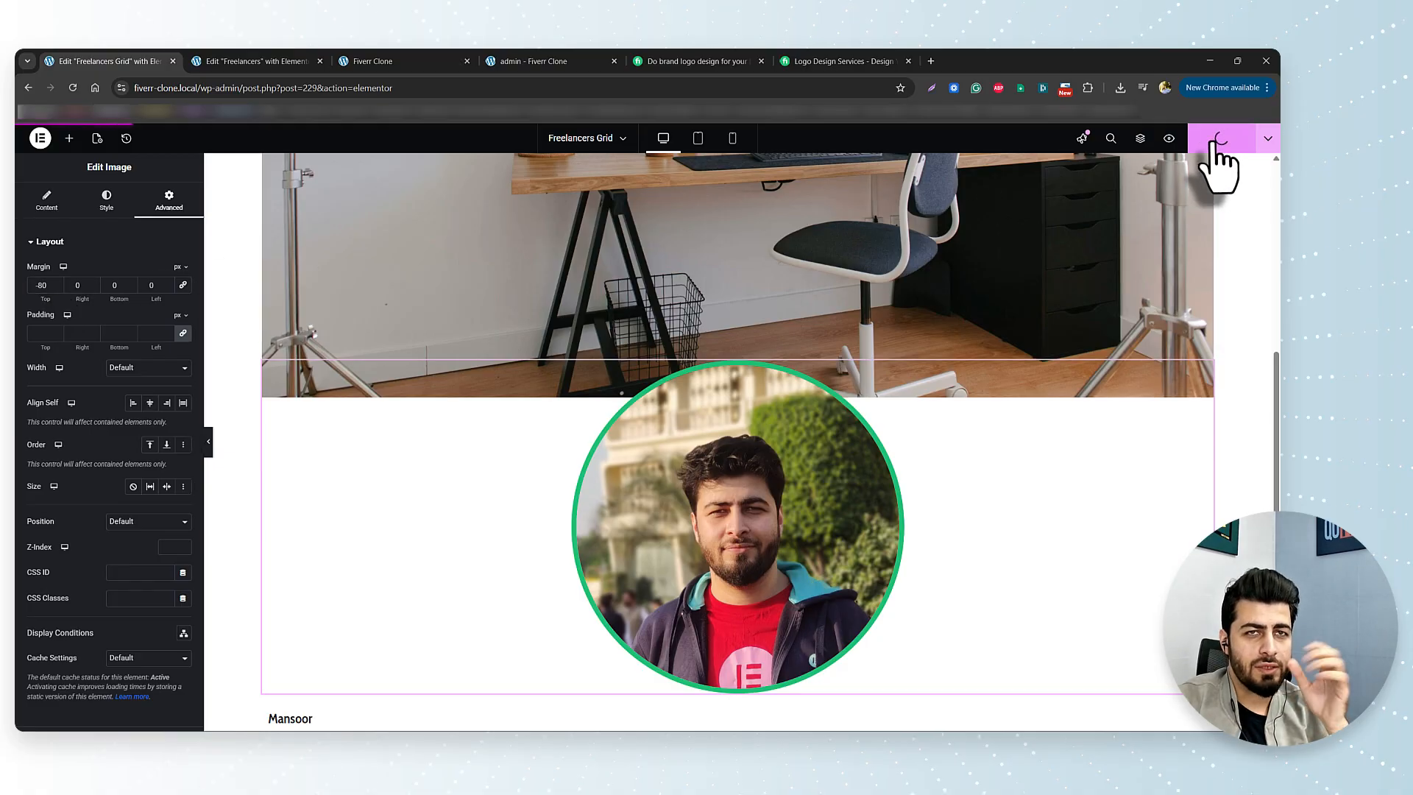
Step: Set the Listing Grid on the Freelancers page to 4 columns and publish the page
click(253, 61)
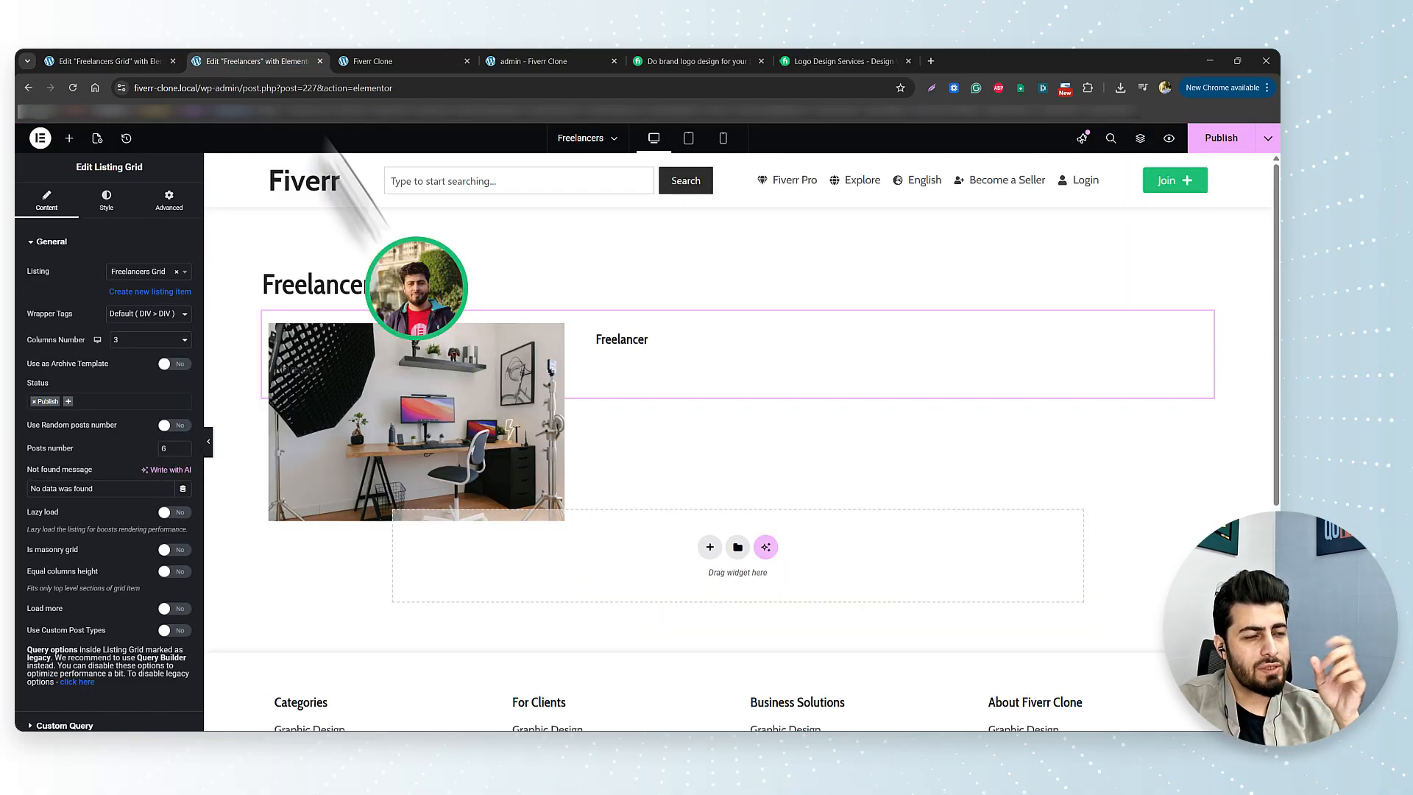
click(1227, 140)
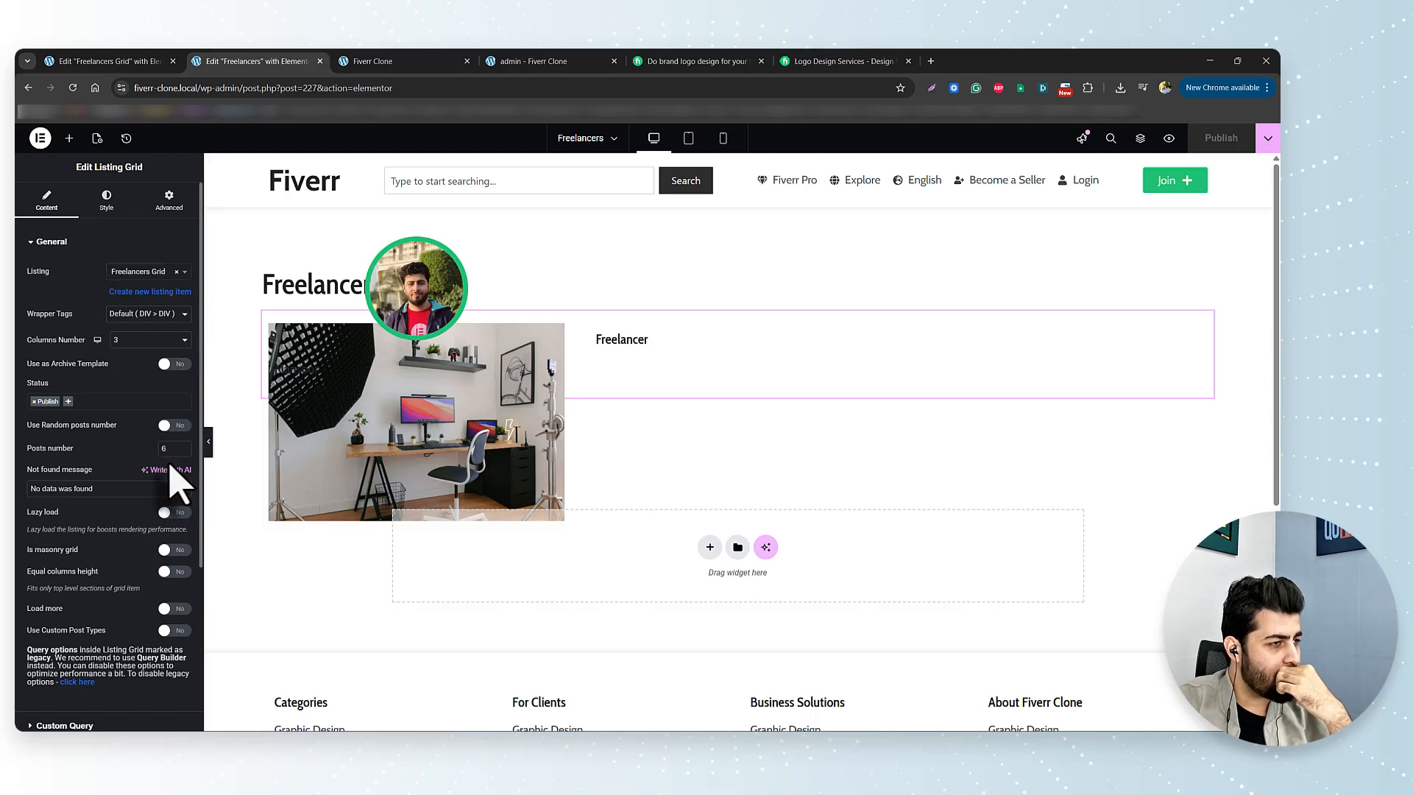
click(147, 340)
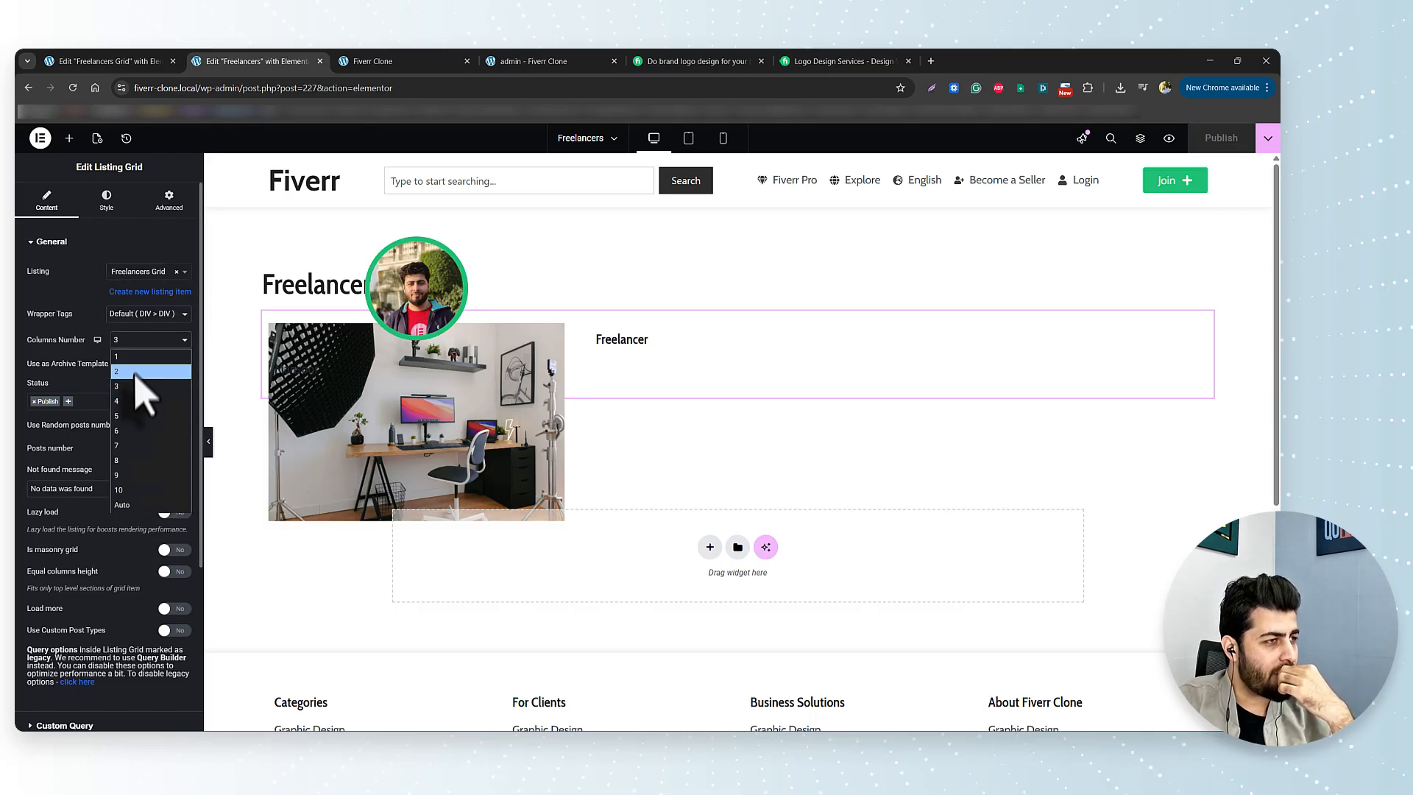
click(132, 401)
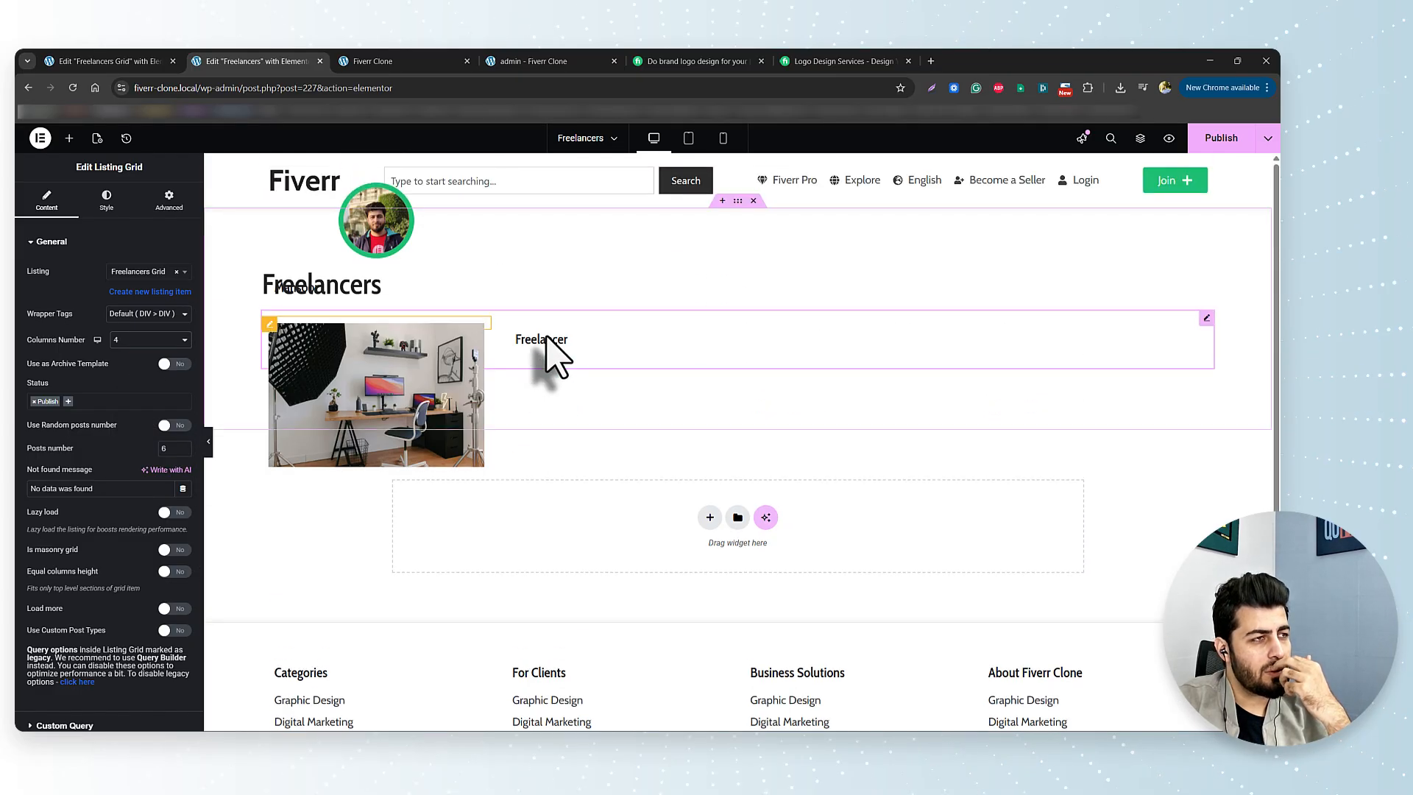
click(1224, 140)
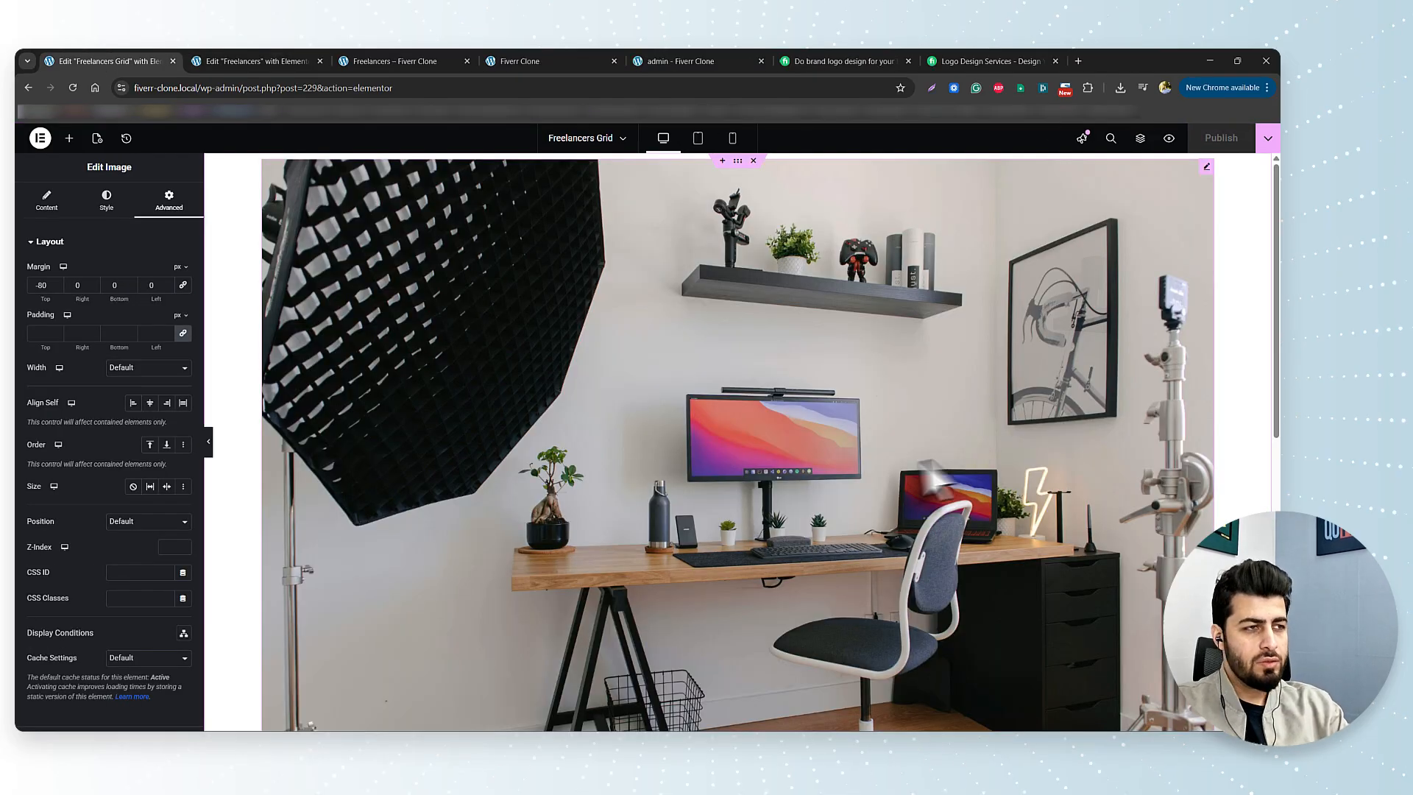
Step: In the Freelancers Grid template, set the profile picture's top margin to 0 px and publish the template
scroll(899, 486, down, 5)
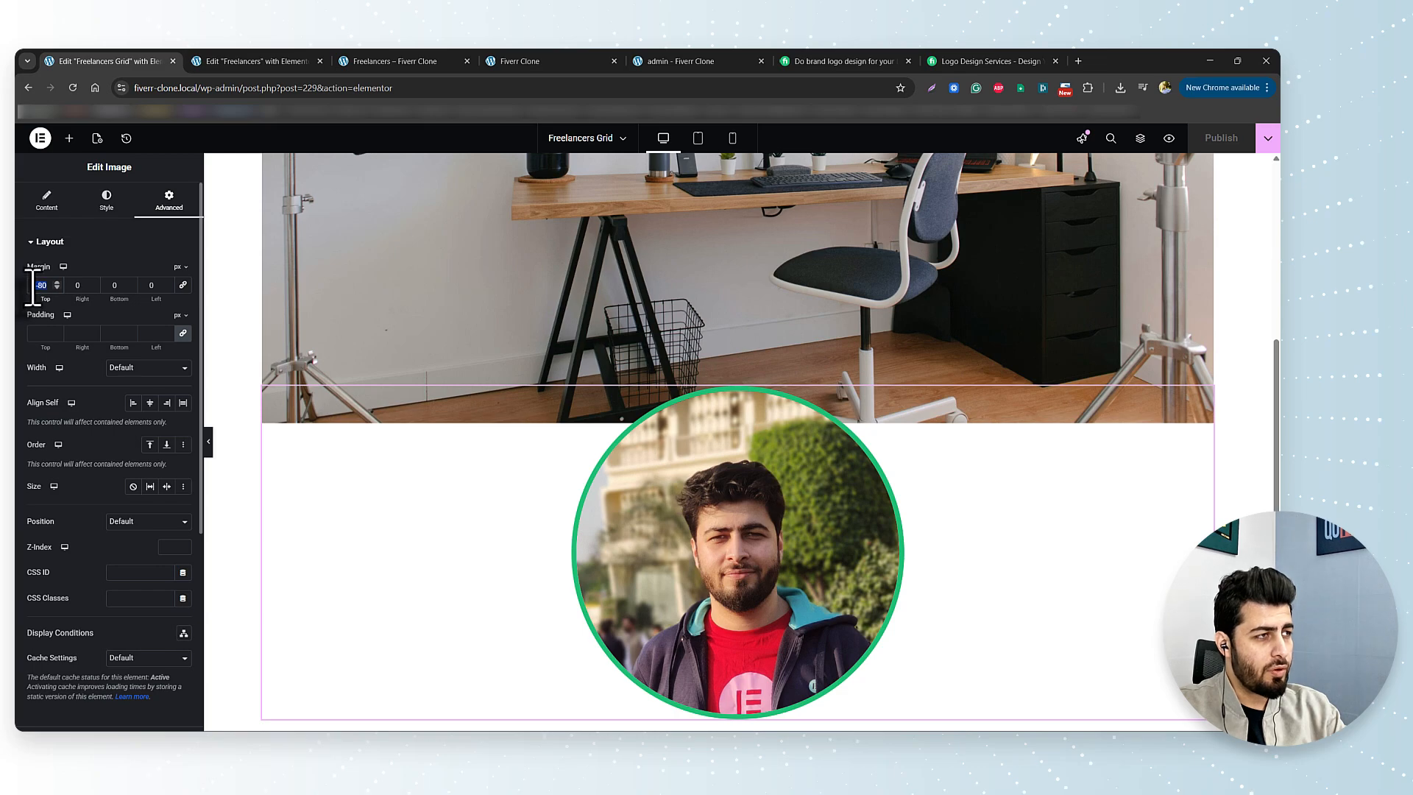
text(0)
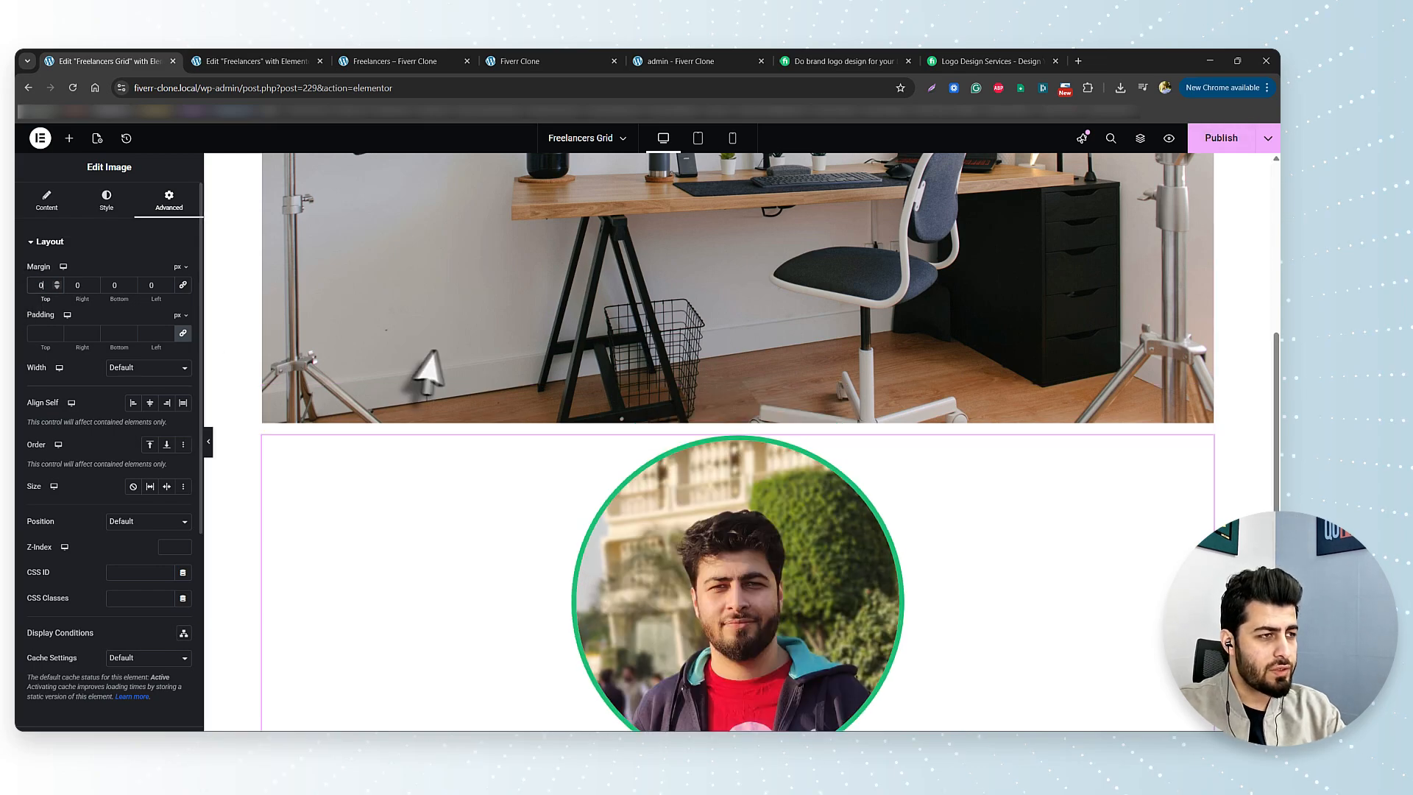
scroll(741, 495, down, 4)
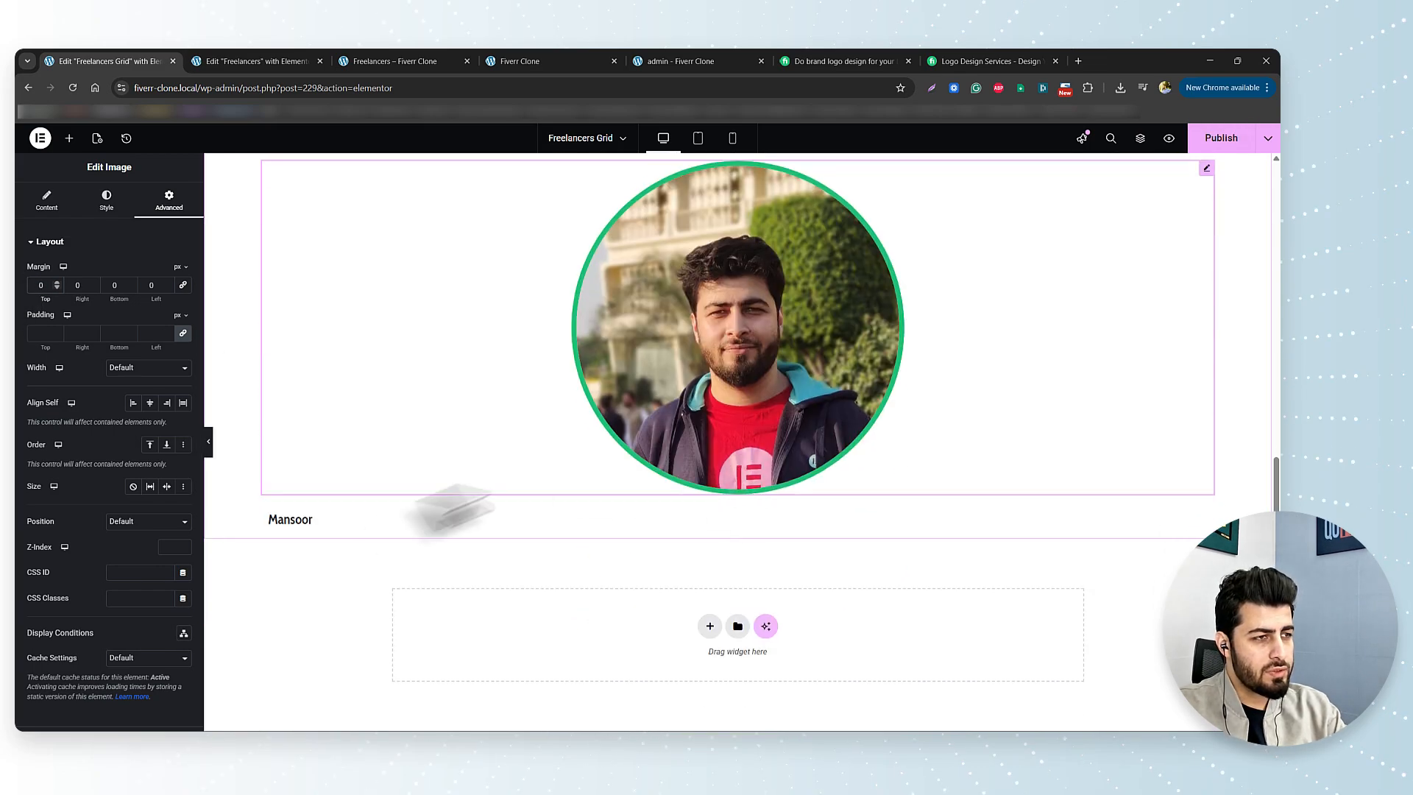
click(1221, 139)
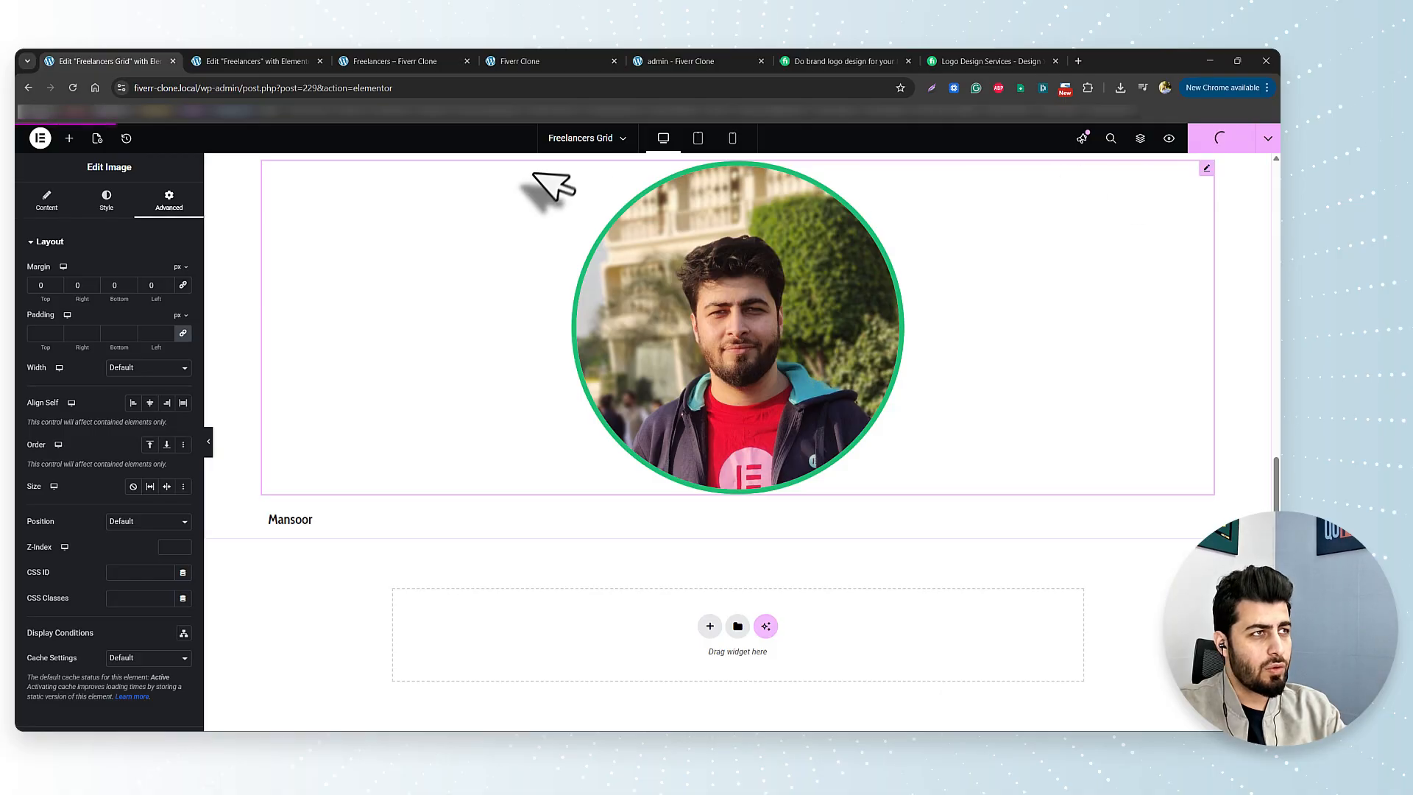
Step: Reload the Freelancers preview page and inspect the second card's name heading in the browser's developer tools
click(388, 53)
click(72, 87)
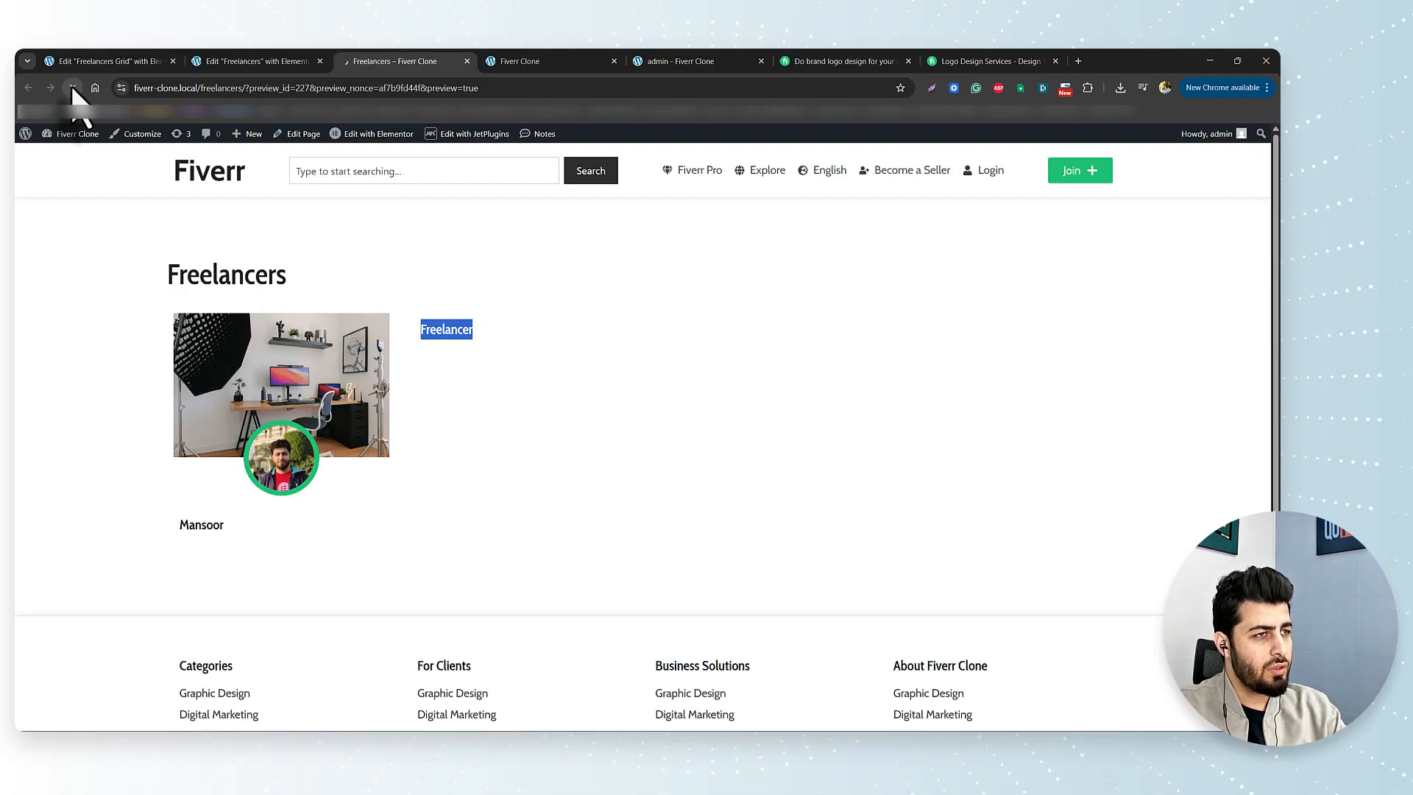
right_click(451, 326)
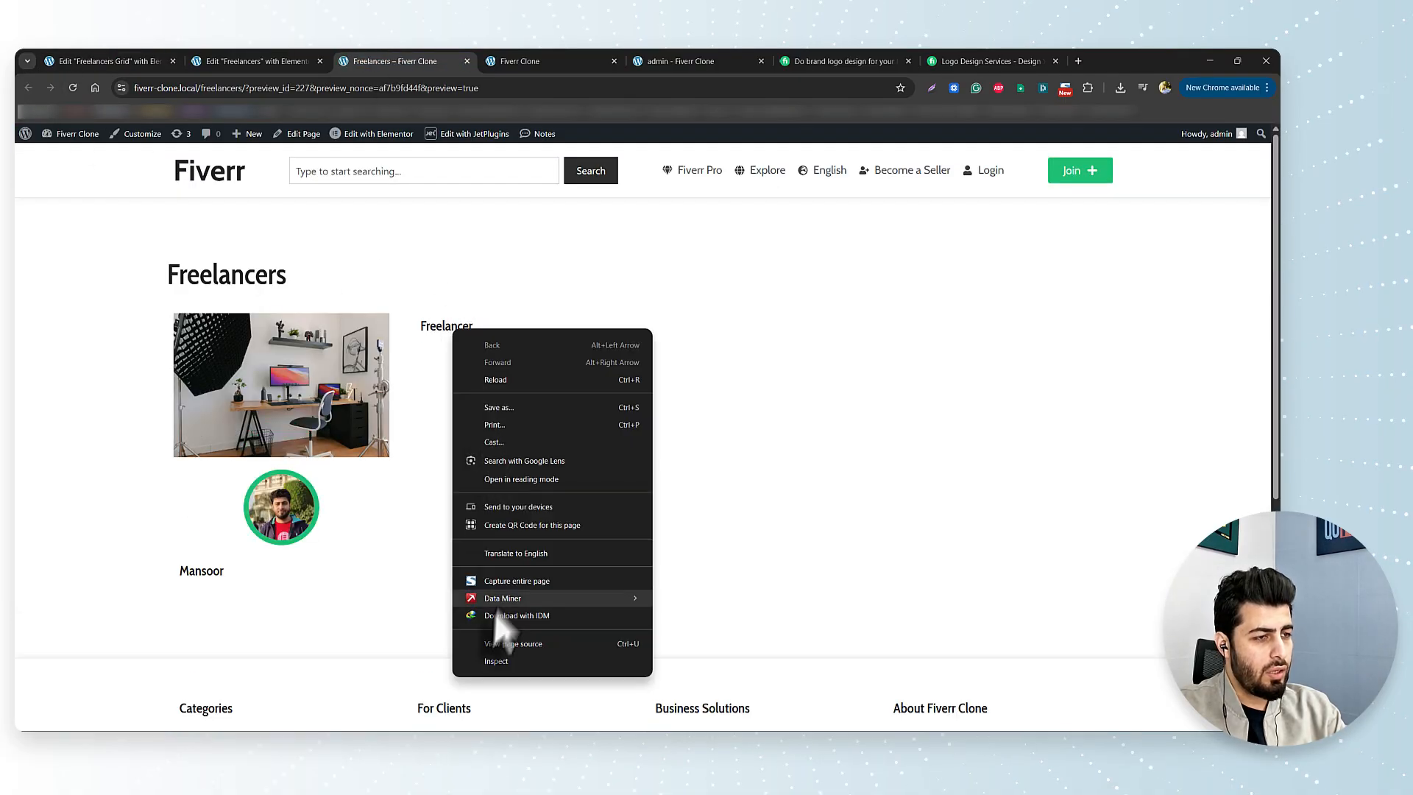
click(497, 657)
scroll(460, 470, down, 3)
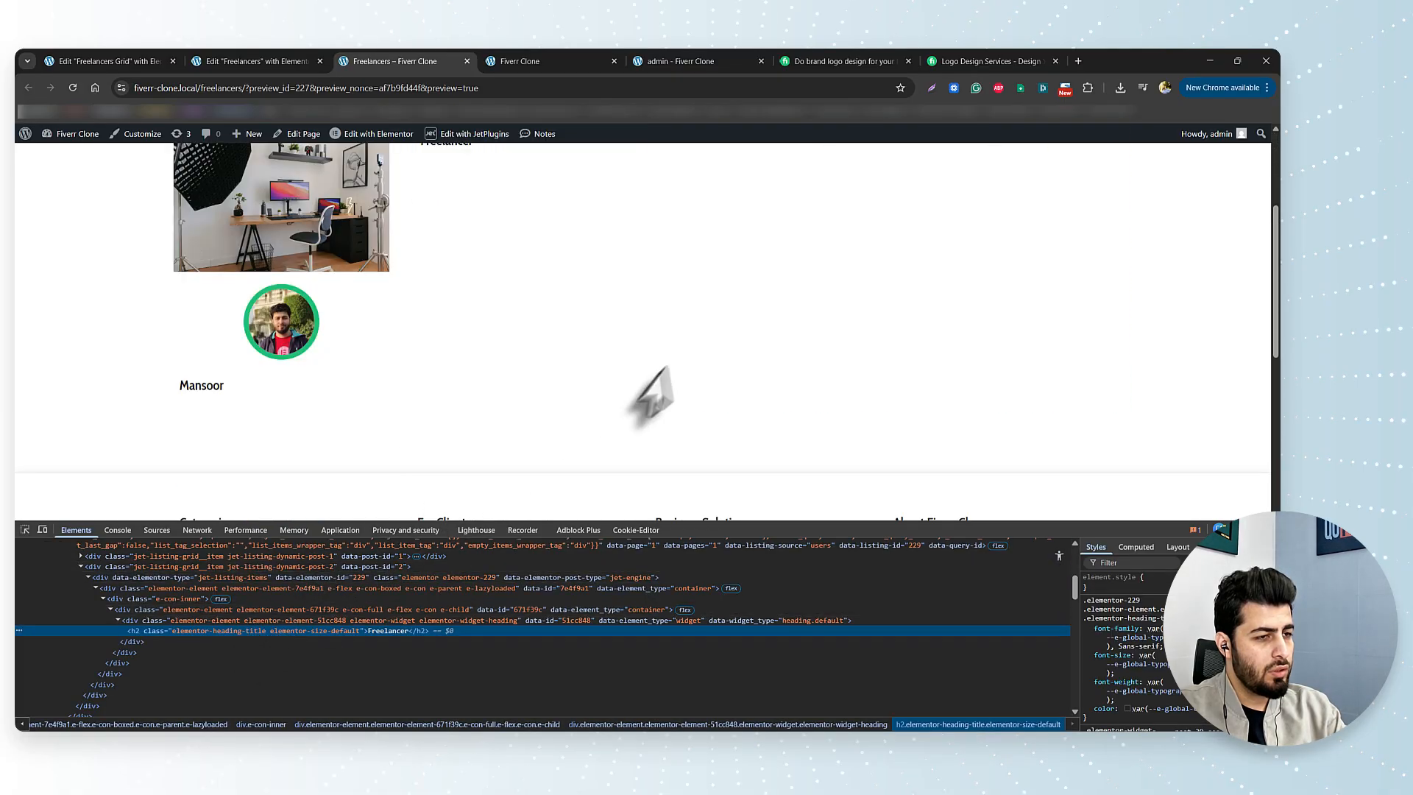
scroll(647, 398, up, 2)
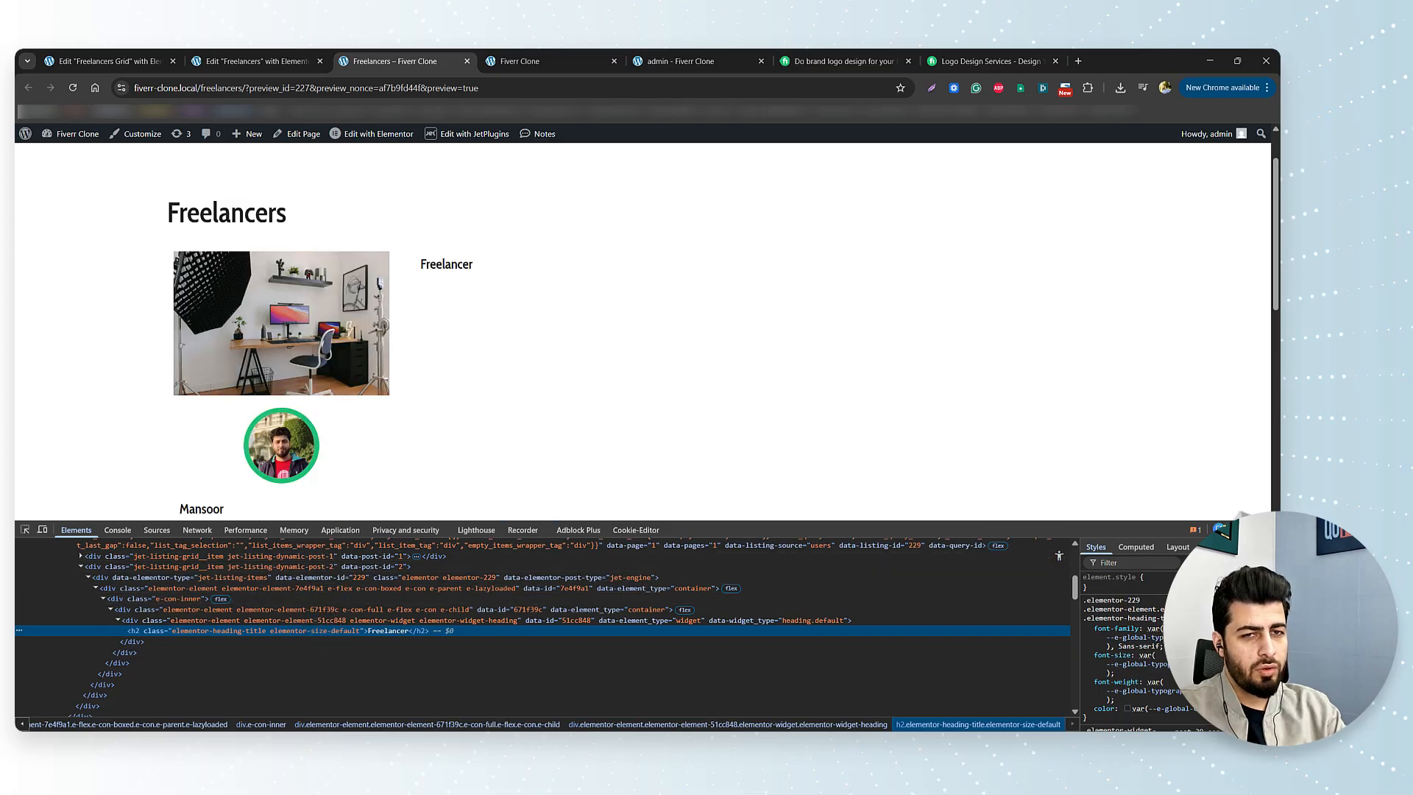
key(F12)
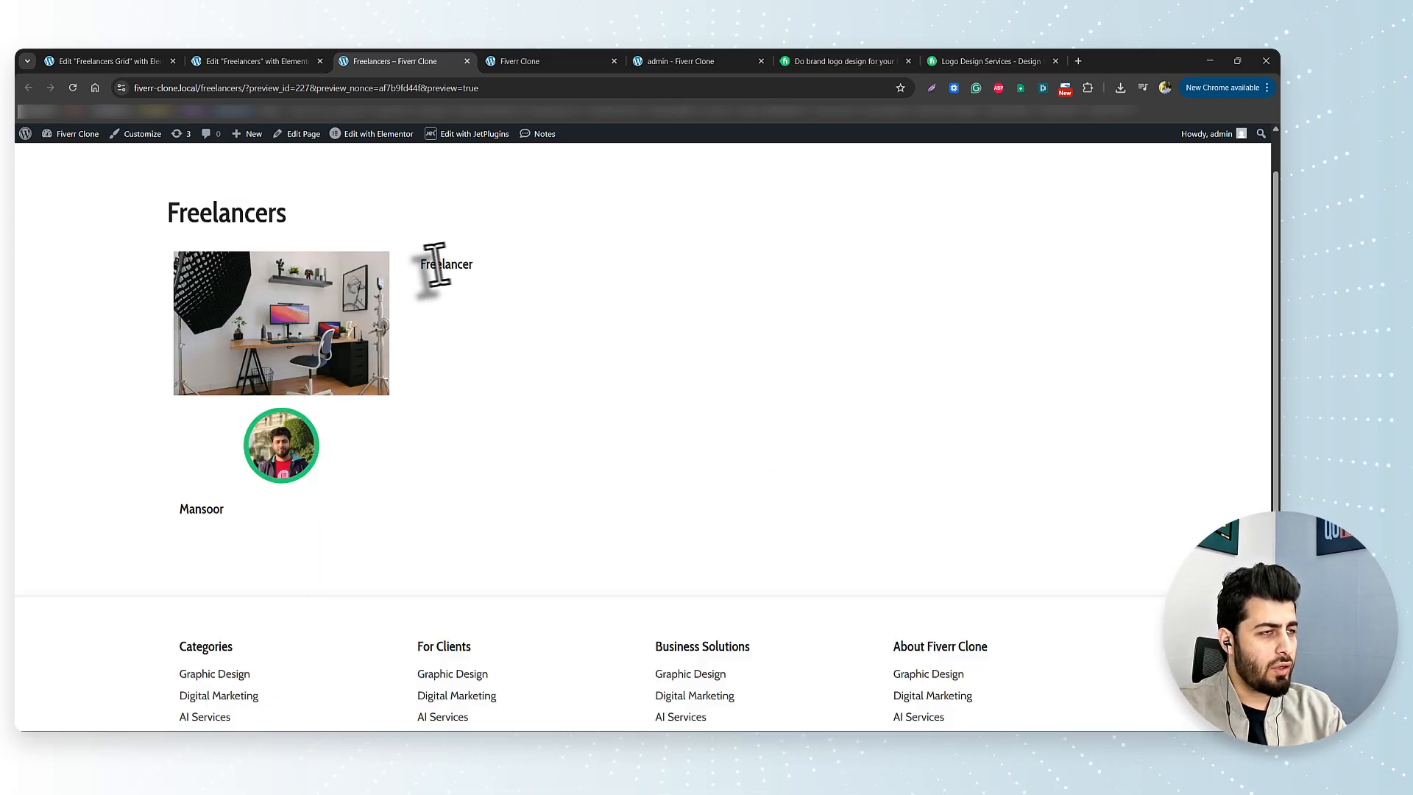
drag(418, 265, 484, 263)
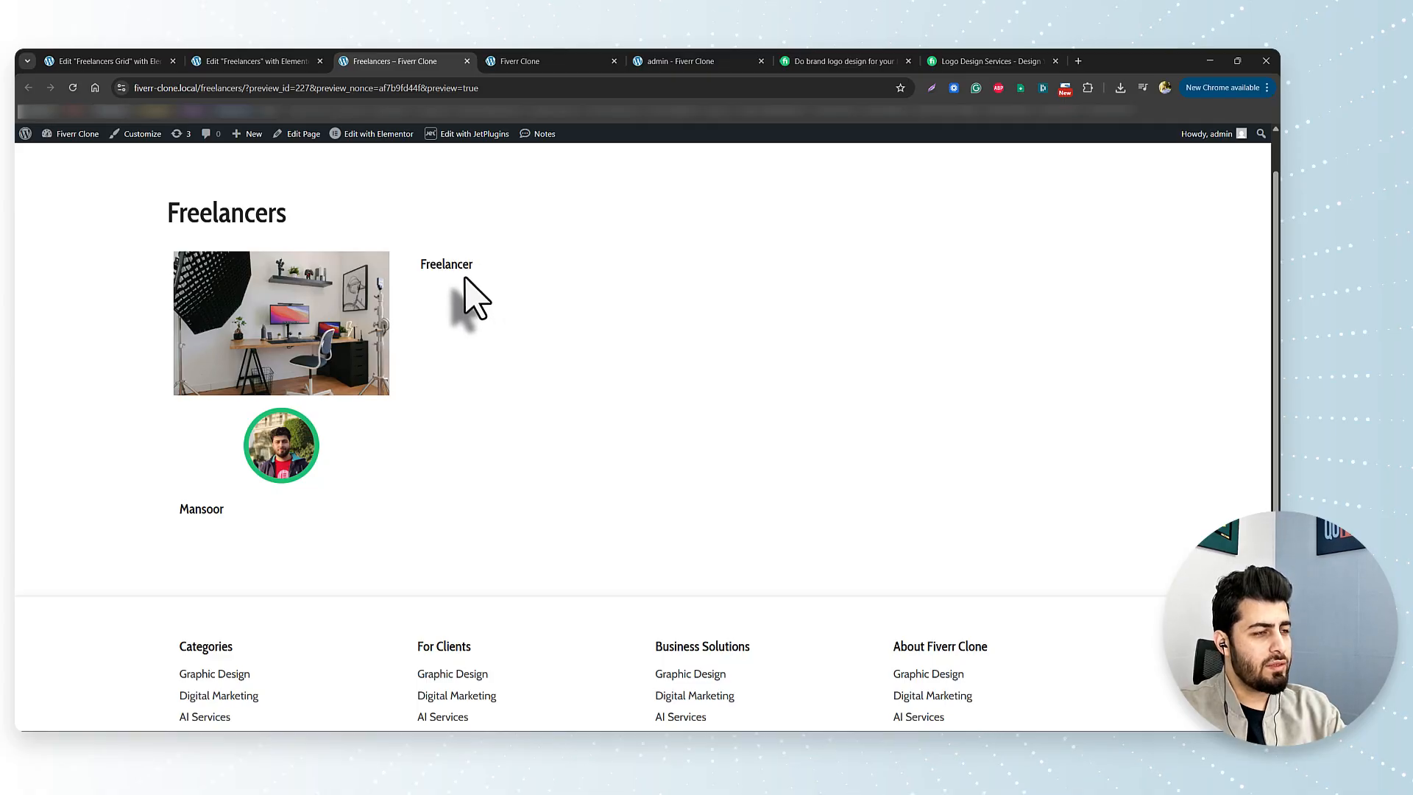
drag(422, 265, 462, 265)
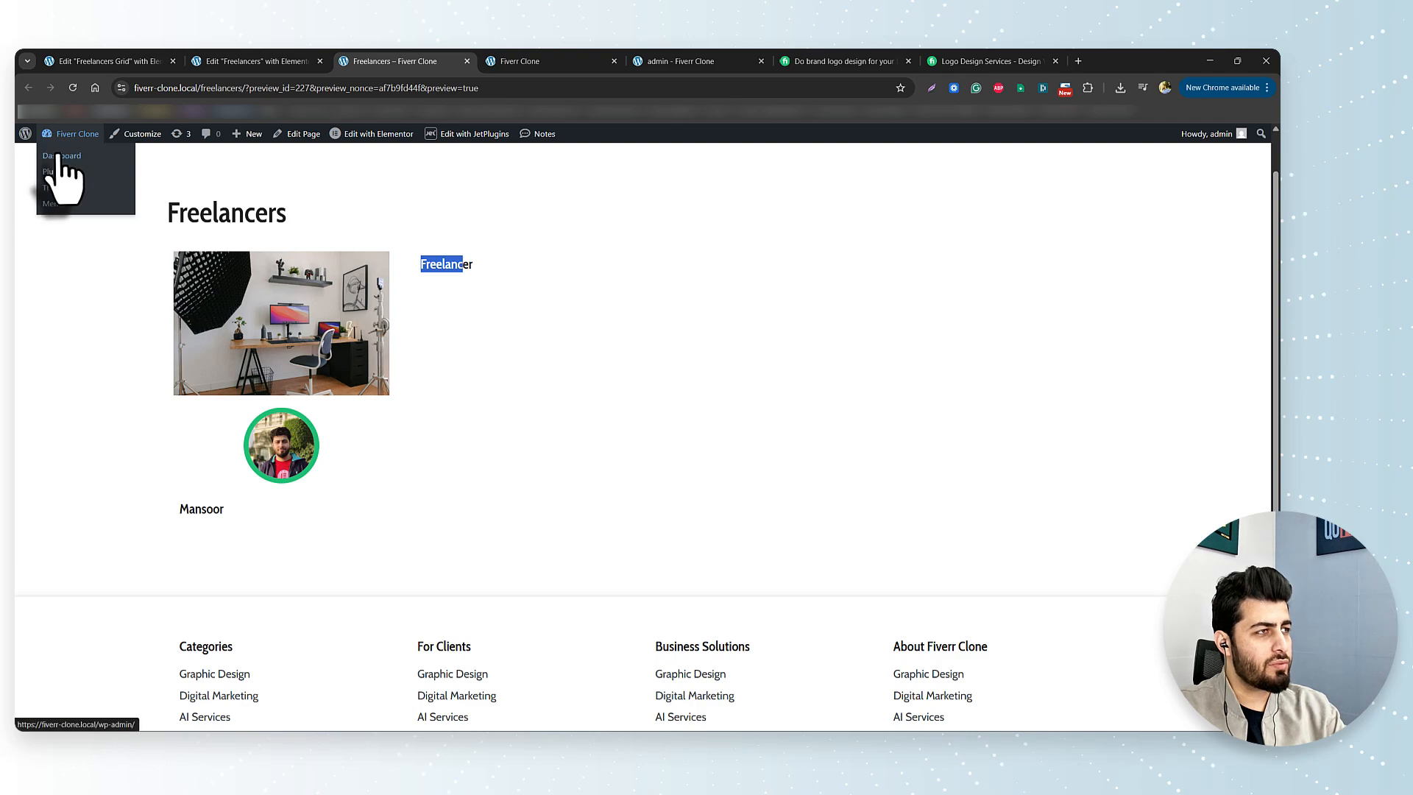
Step: Open the WordPress users list in a new tab and compare the second user's name and role with the second freelancer card
right_click(66, 141)
click(81, 169)
click(515, 61)
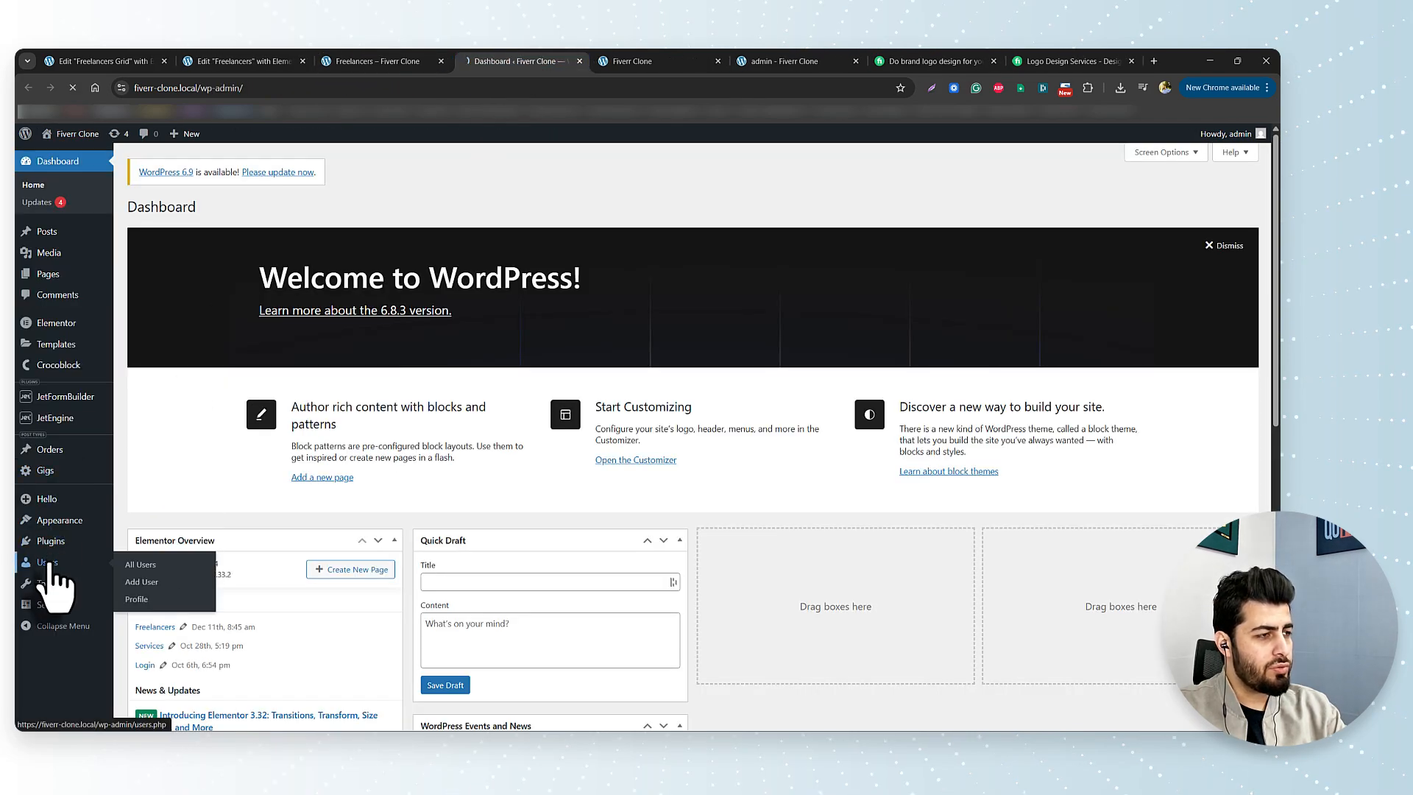
click(50, 563)
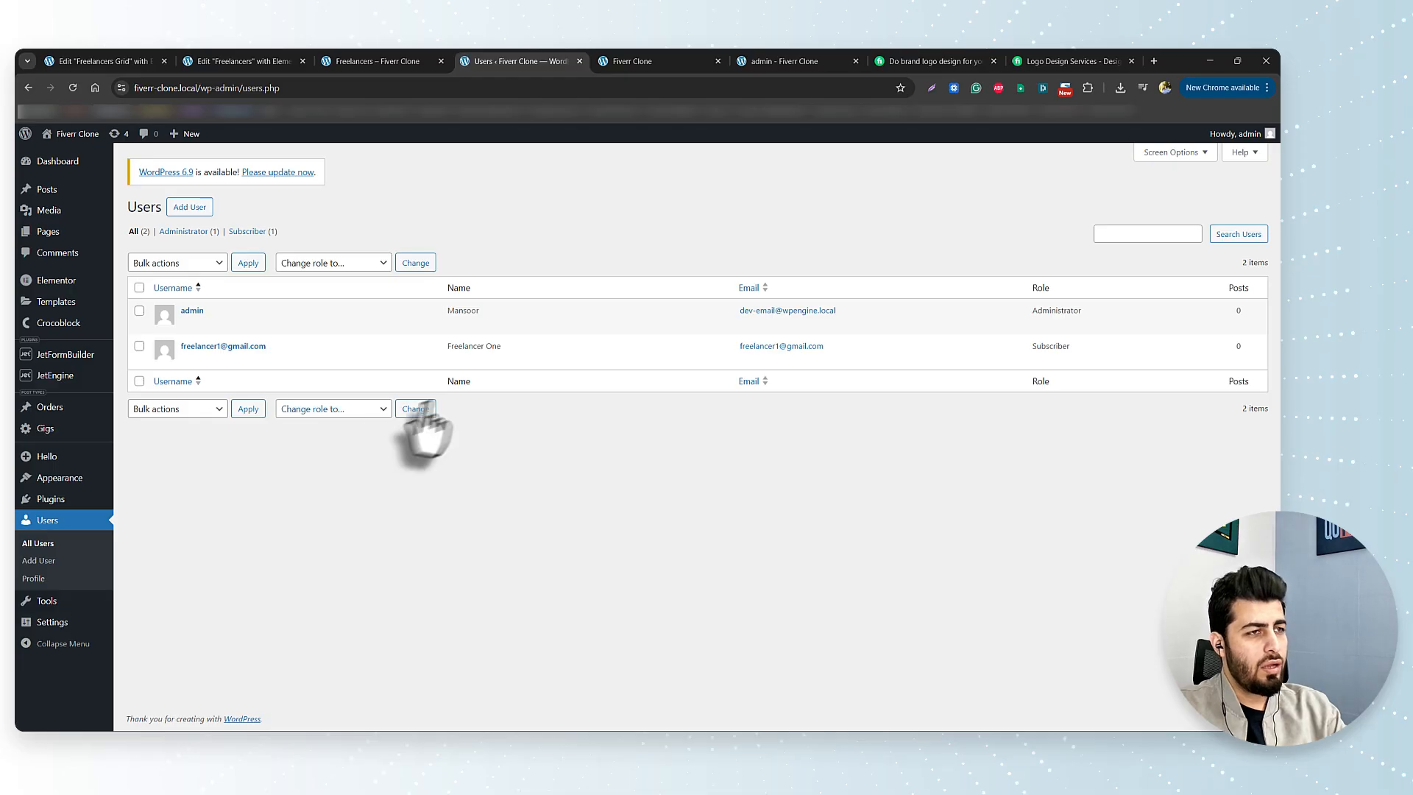
drag(450, 345, 543, 360)
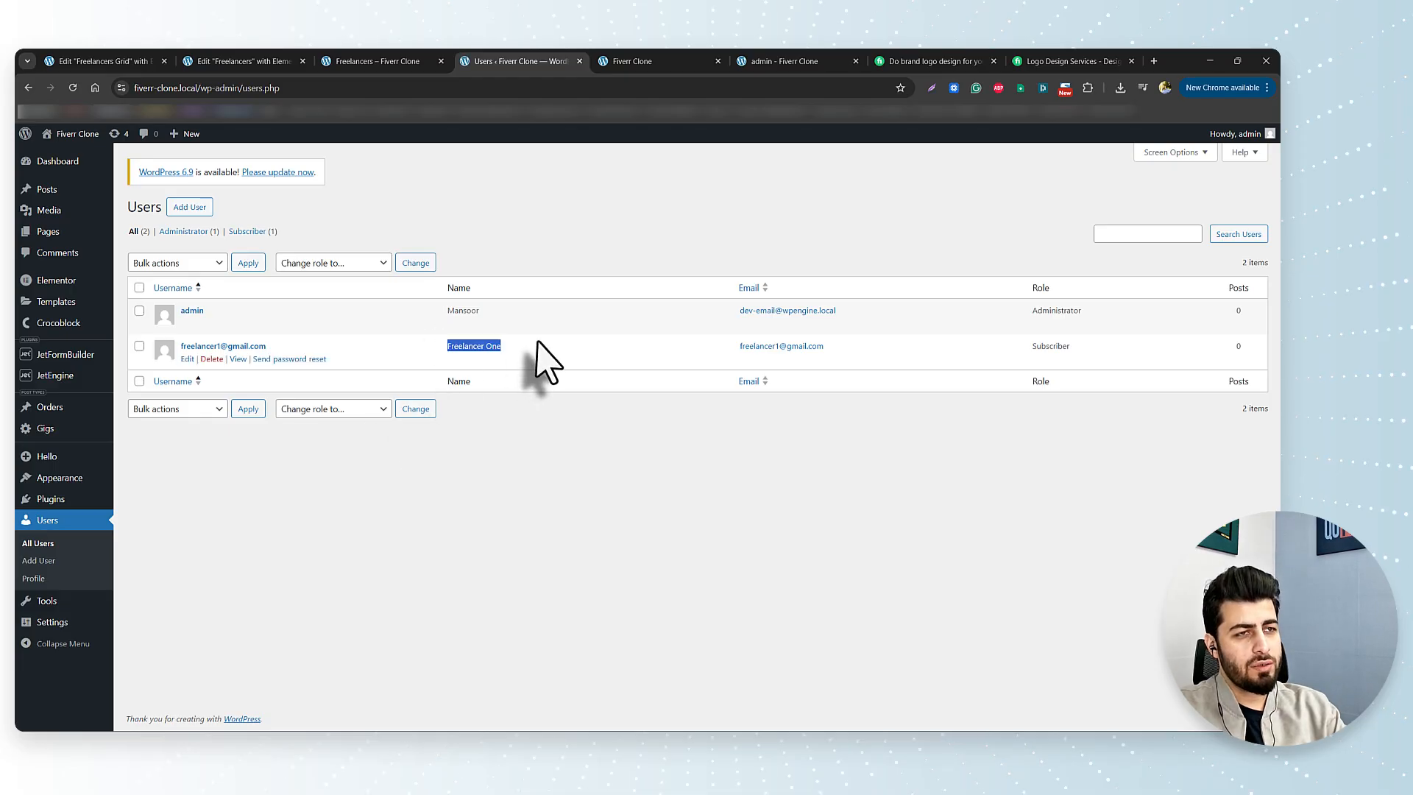
drag(1067, 347, 1043, 349)
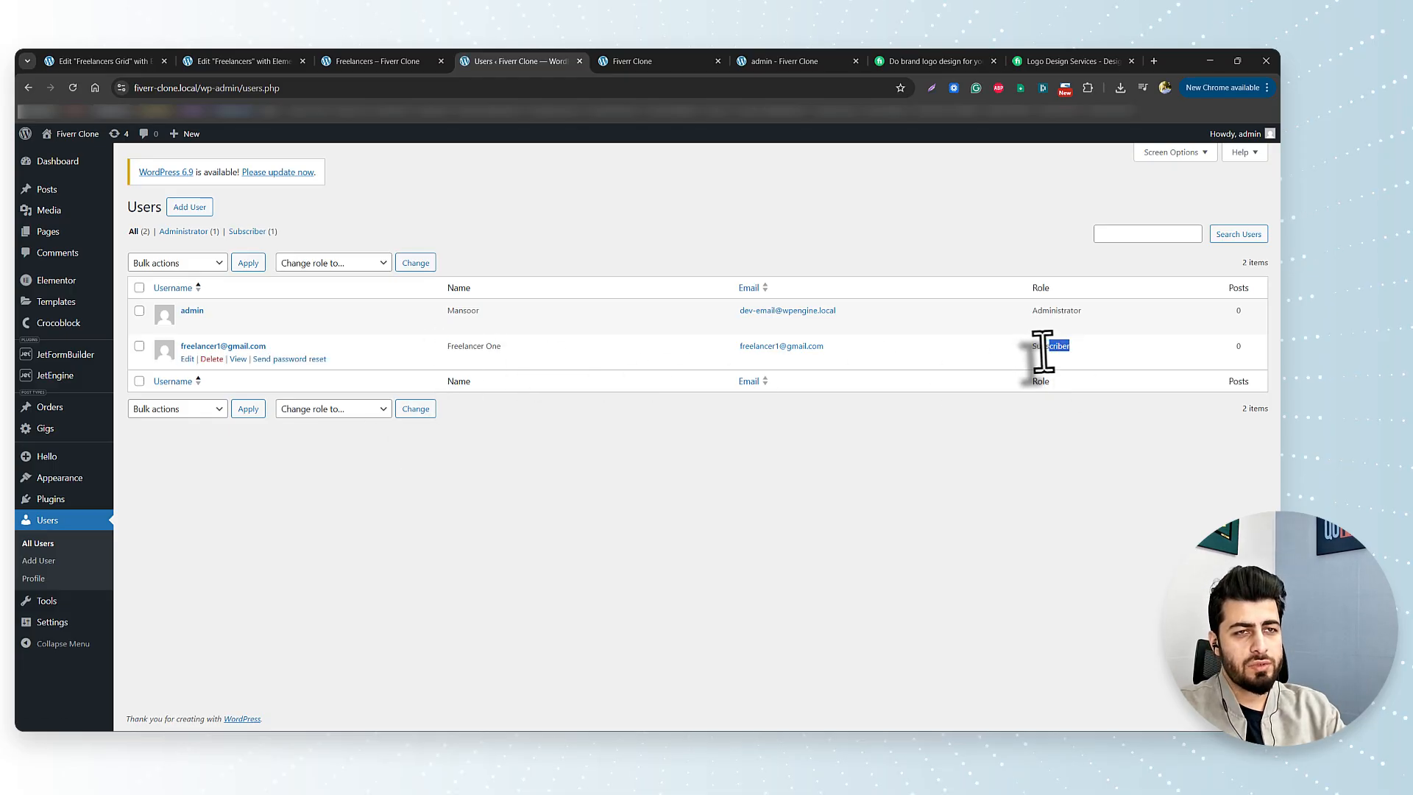
click(372, 60)
click(566, 343)
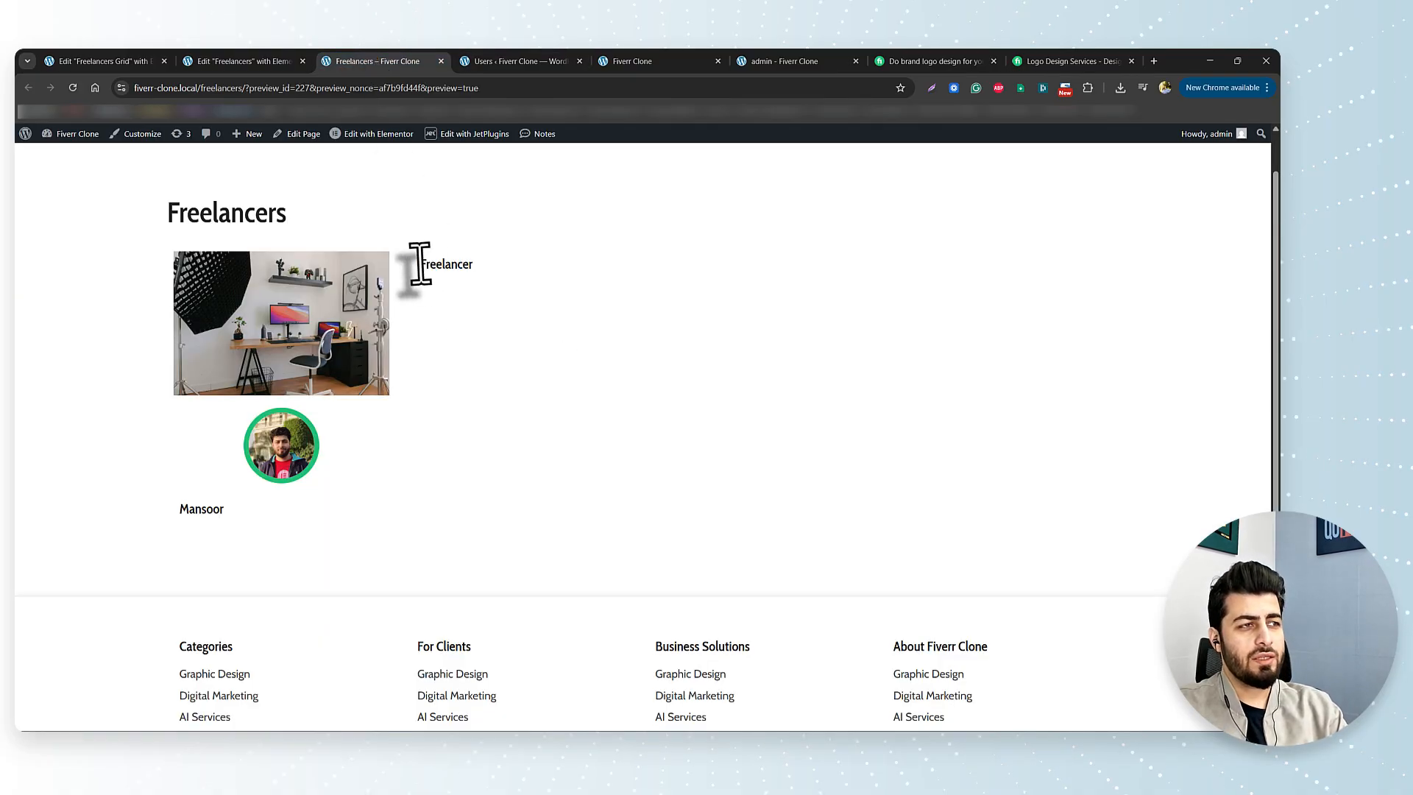
drag(471, 262, 478, 268)
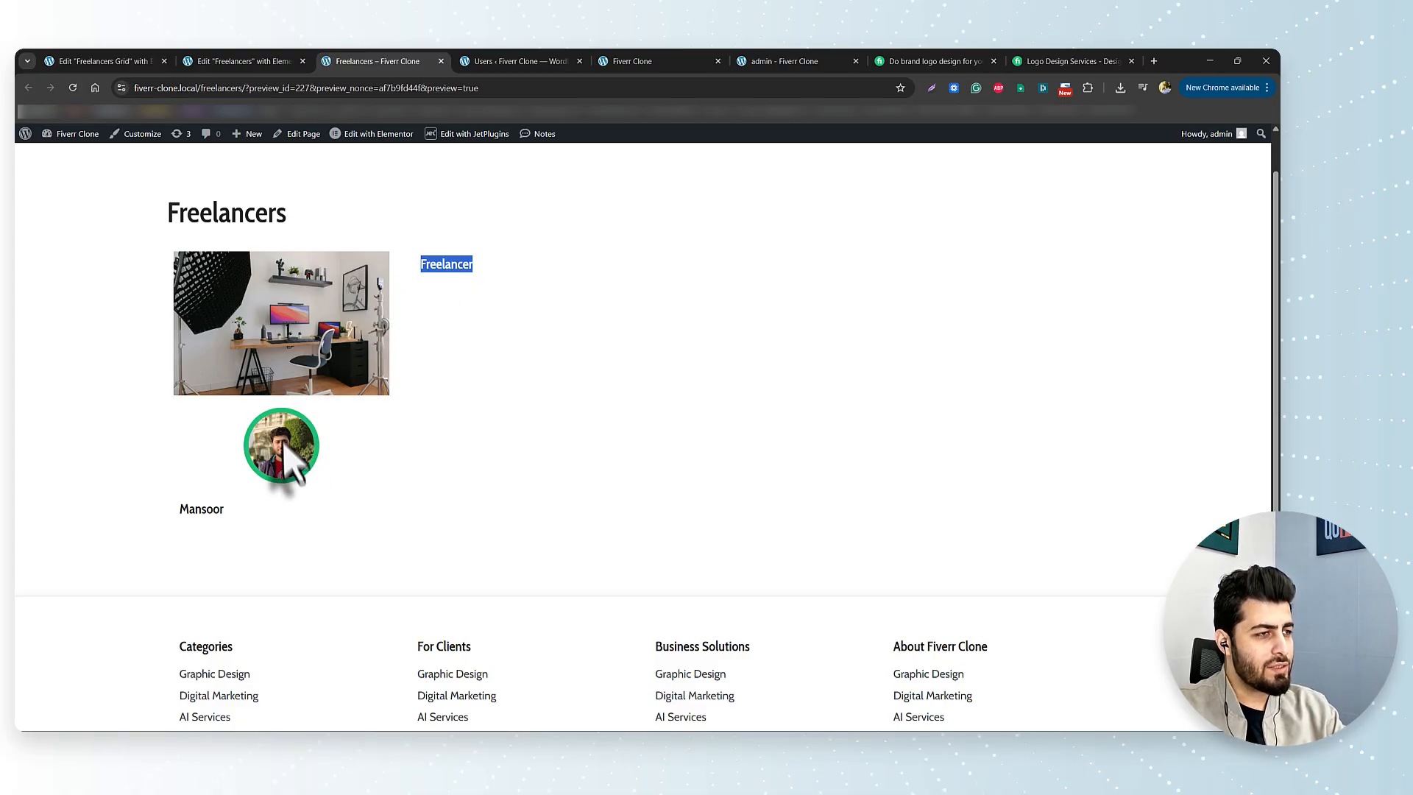
Step: In the Freelancers Grid template, give the cover image a custom resolution of 600 x 250 and apply it
click(110, 61)
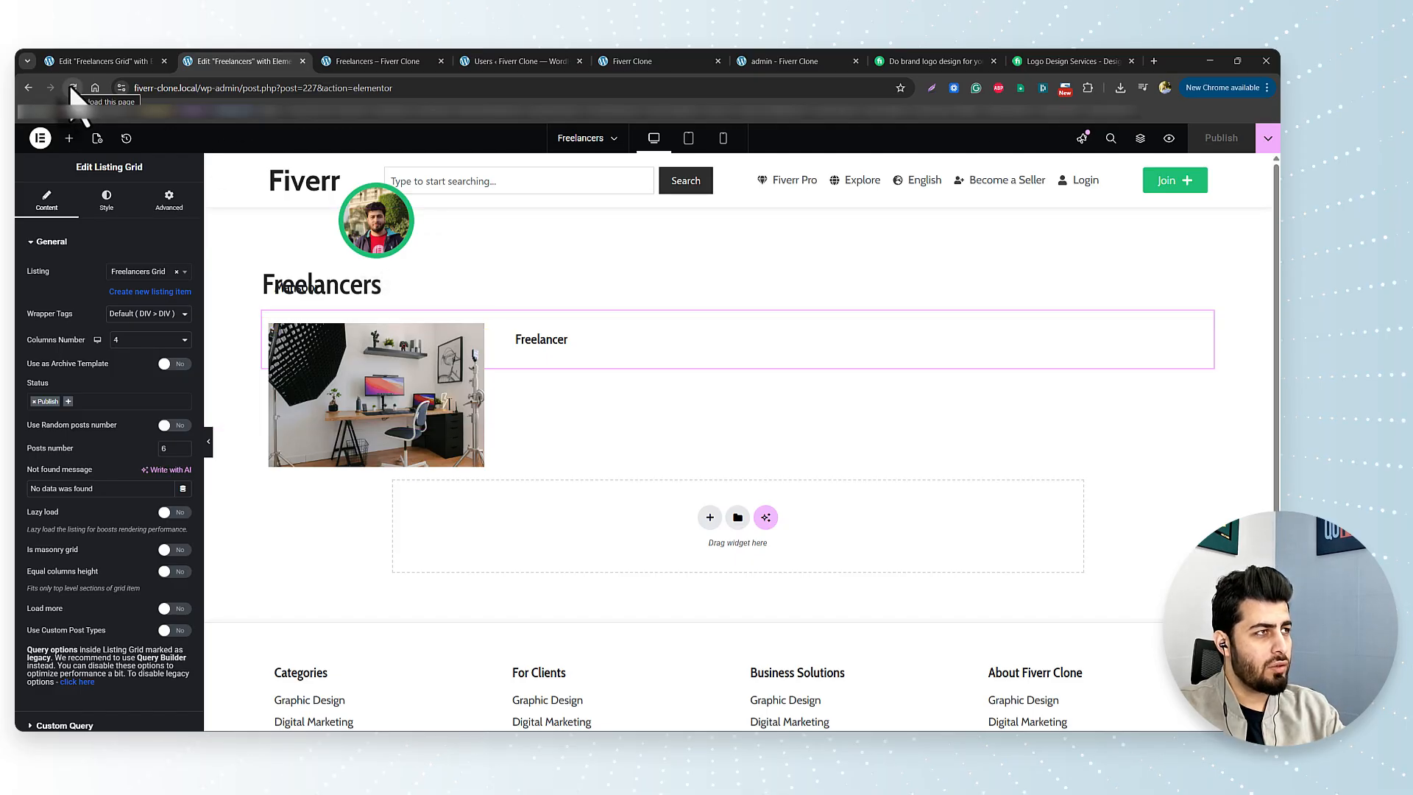
click(89, 59)
scroll(780, 486, up, 5)
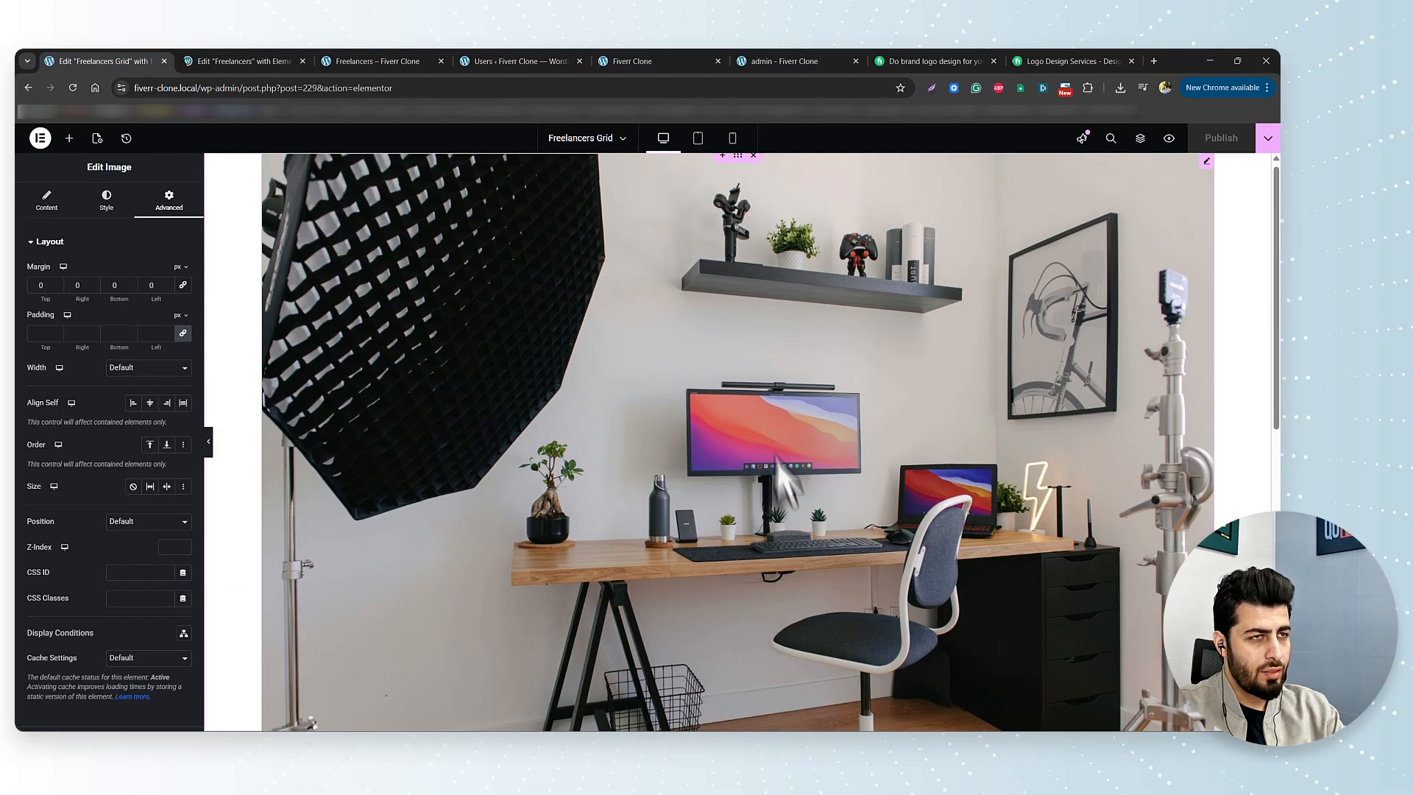
scroll(780, 478, down, 1)
click(769, 408)
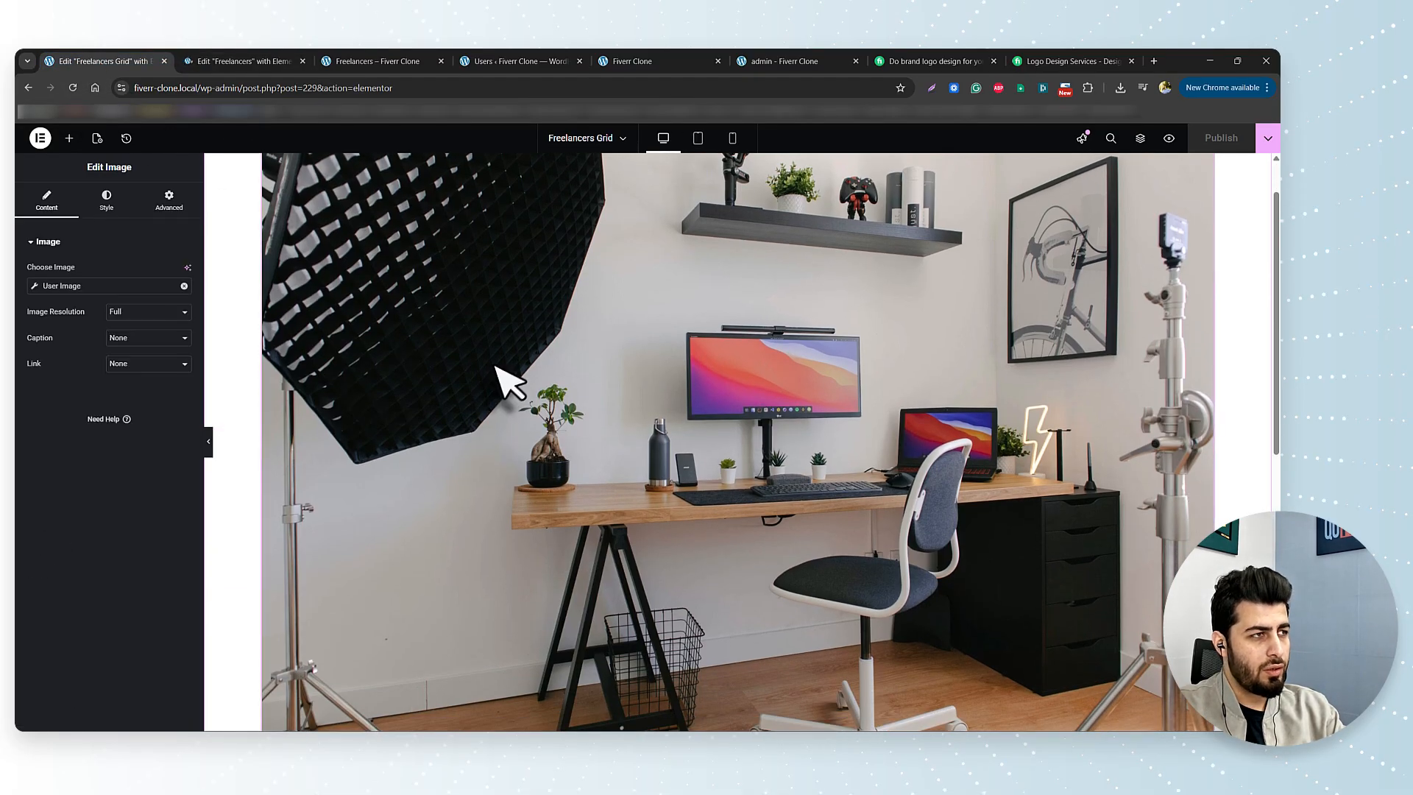
click(145, 315)
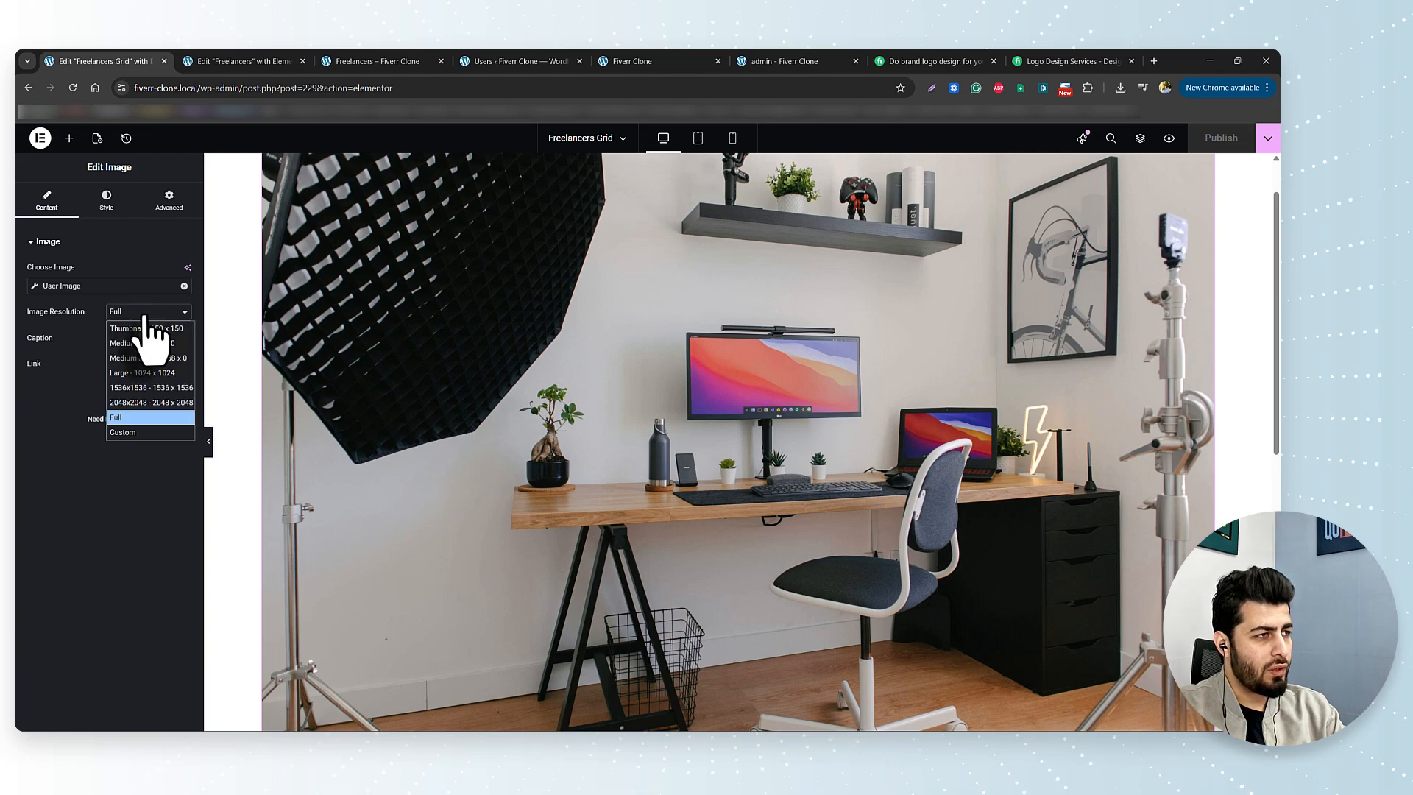
click(139, 433)
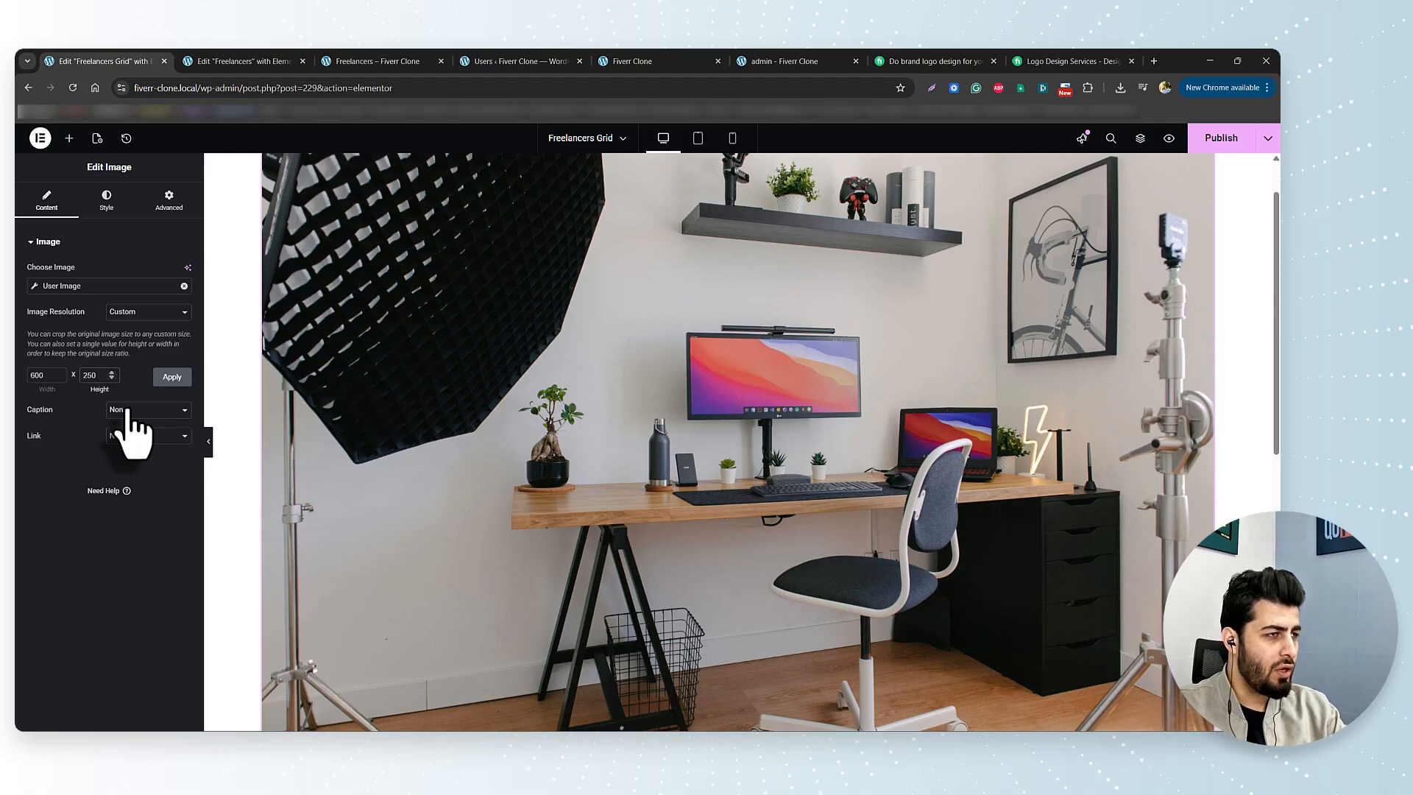
click(172, 377)
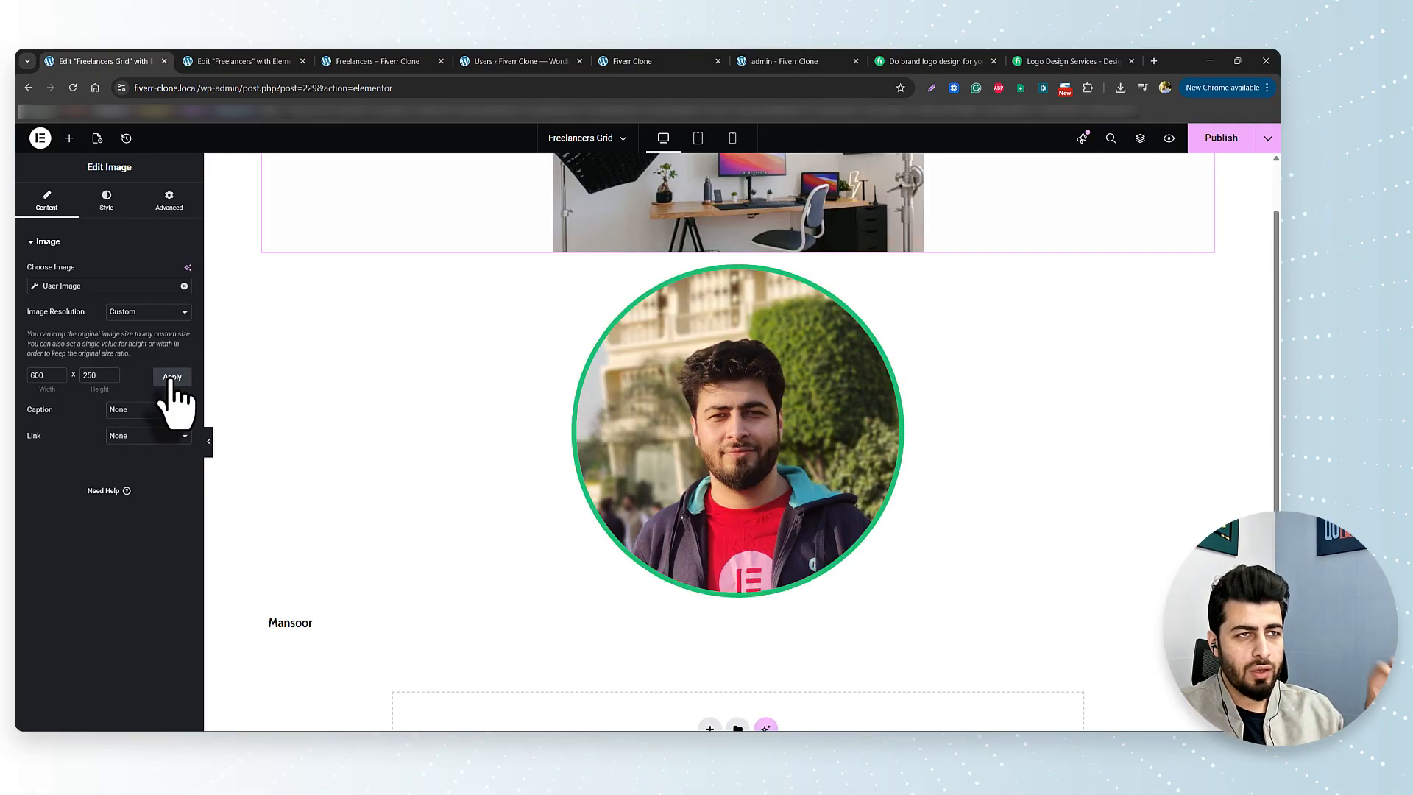
scroll(603, 283, up, 2)
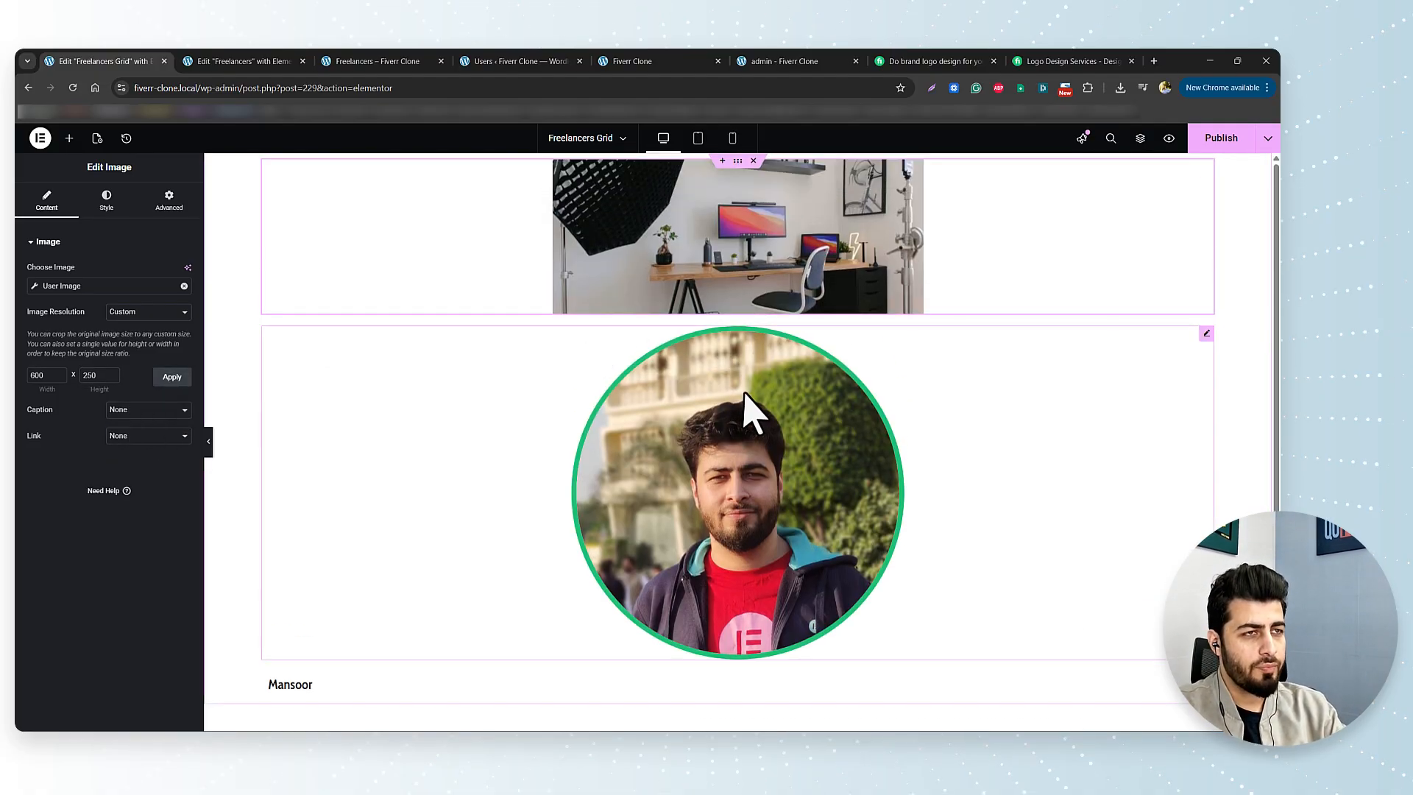
Step: Set the profile picture's top margin to -50 px and publish the Freelancers Grid template
click(814, 451)
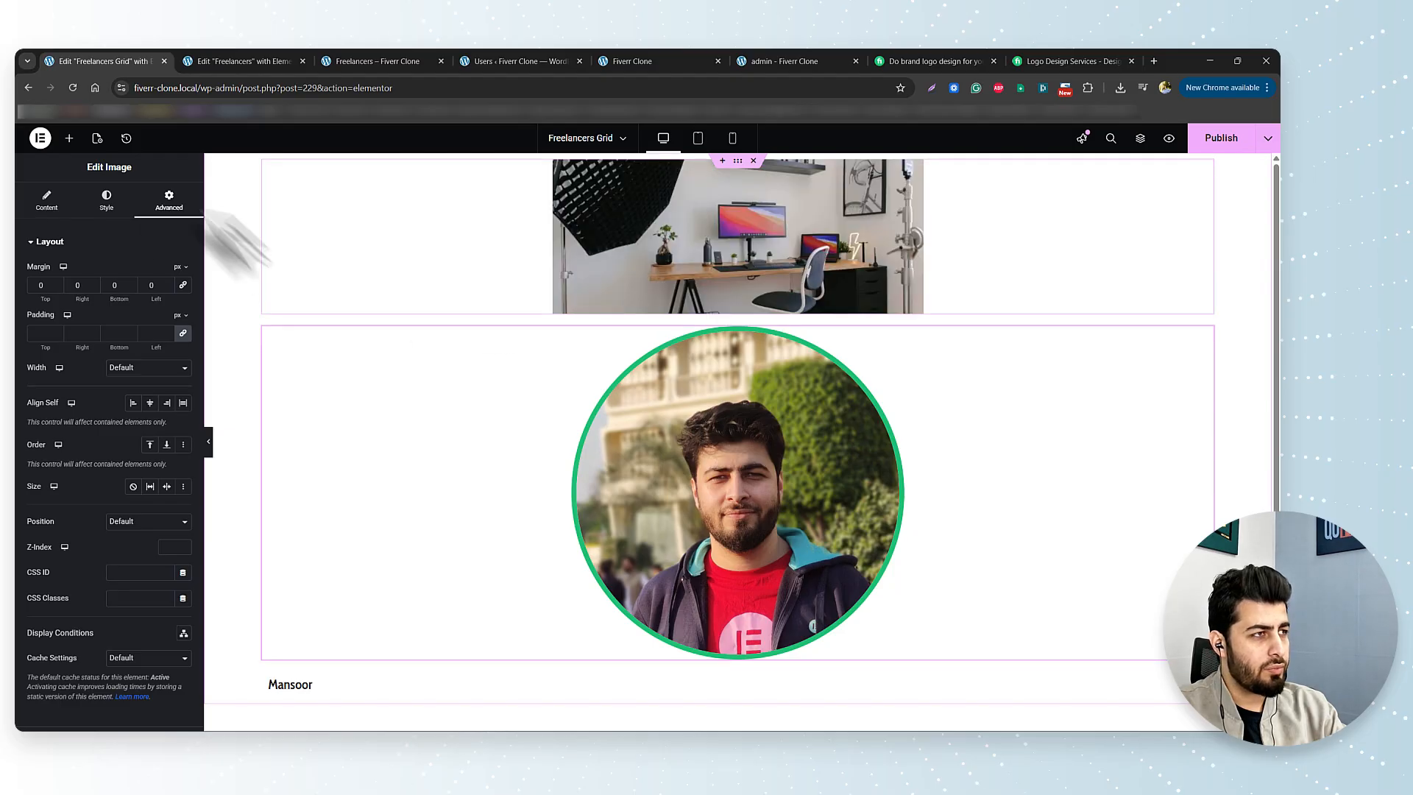
click(57, 288)
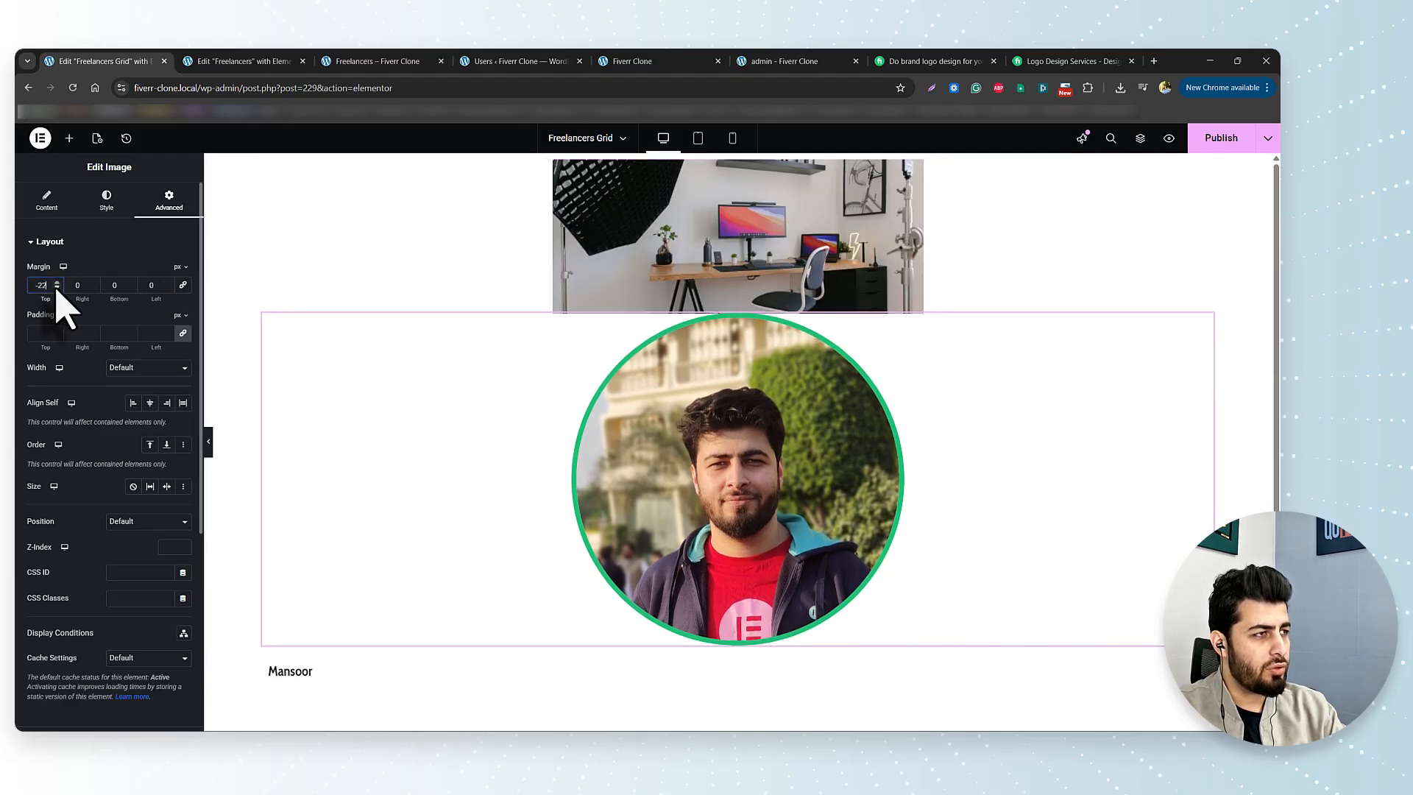
double_click(42, 286)
text(-50)
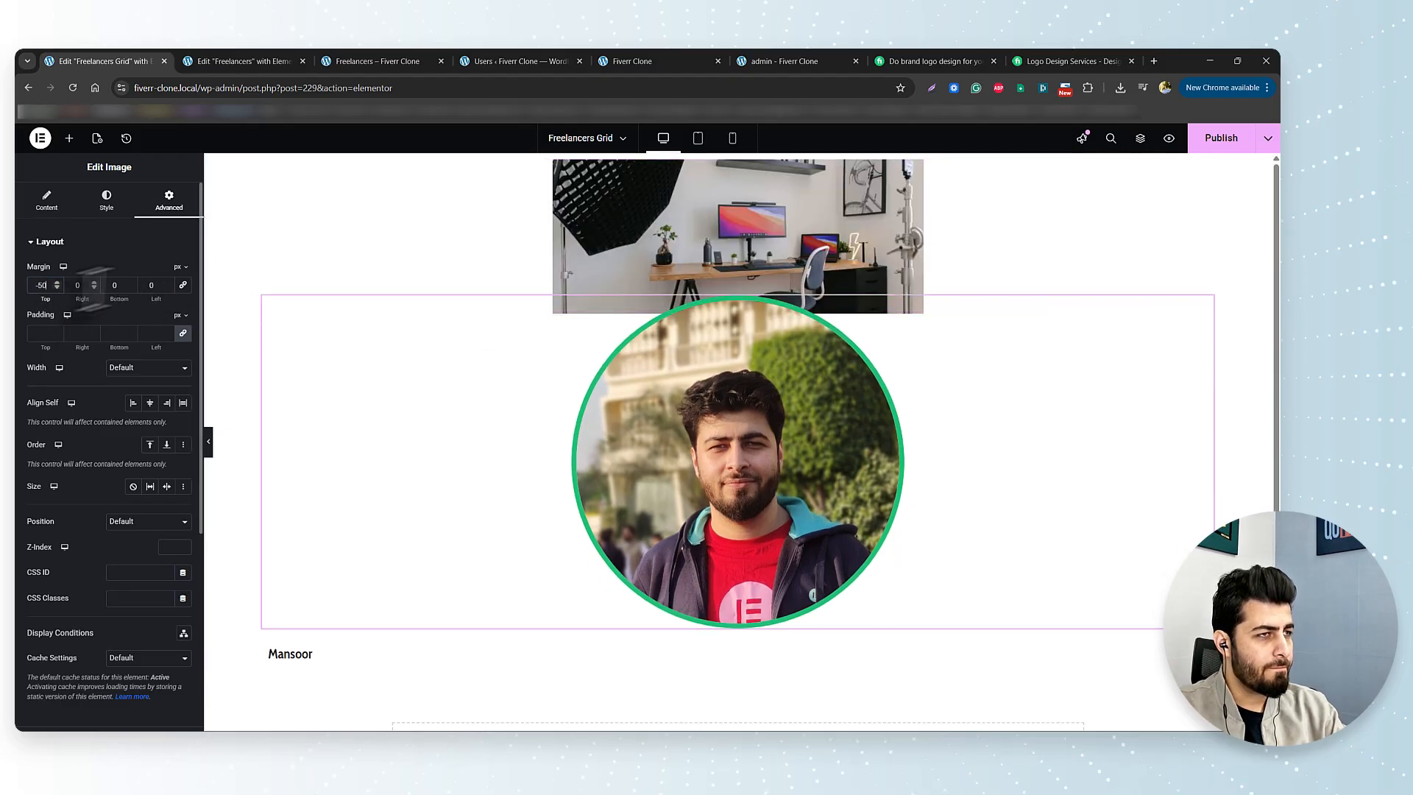
click(1219, 140)
Step: Reload the Freelancers preview page to check the card's cropped cover image and profile picture overlap
click(387, 62)
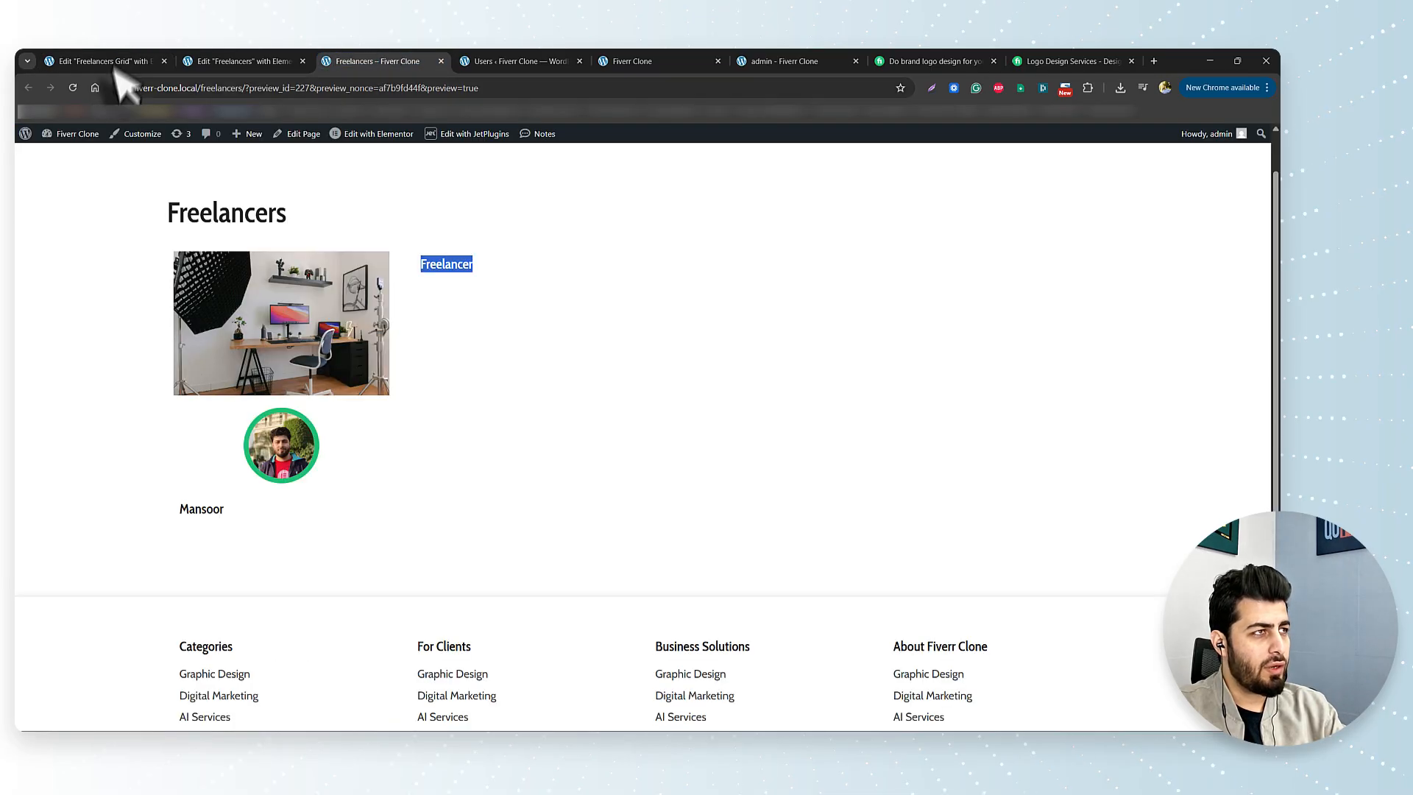
click(88, 62)
click(368, 62)
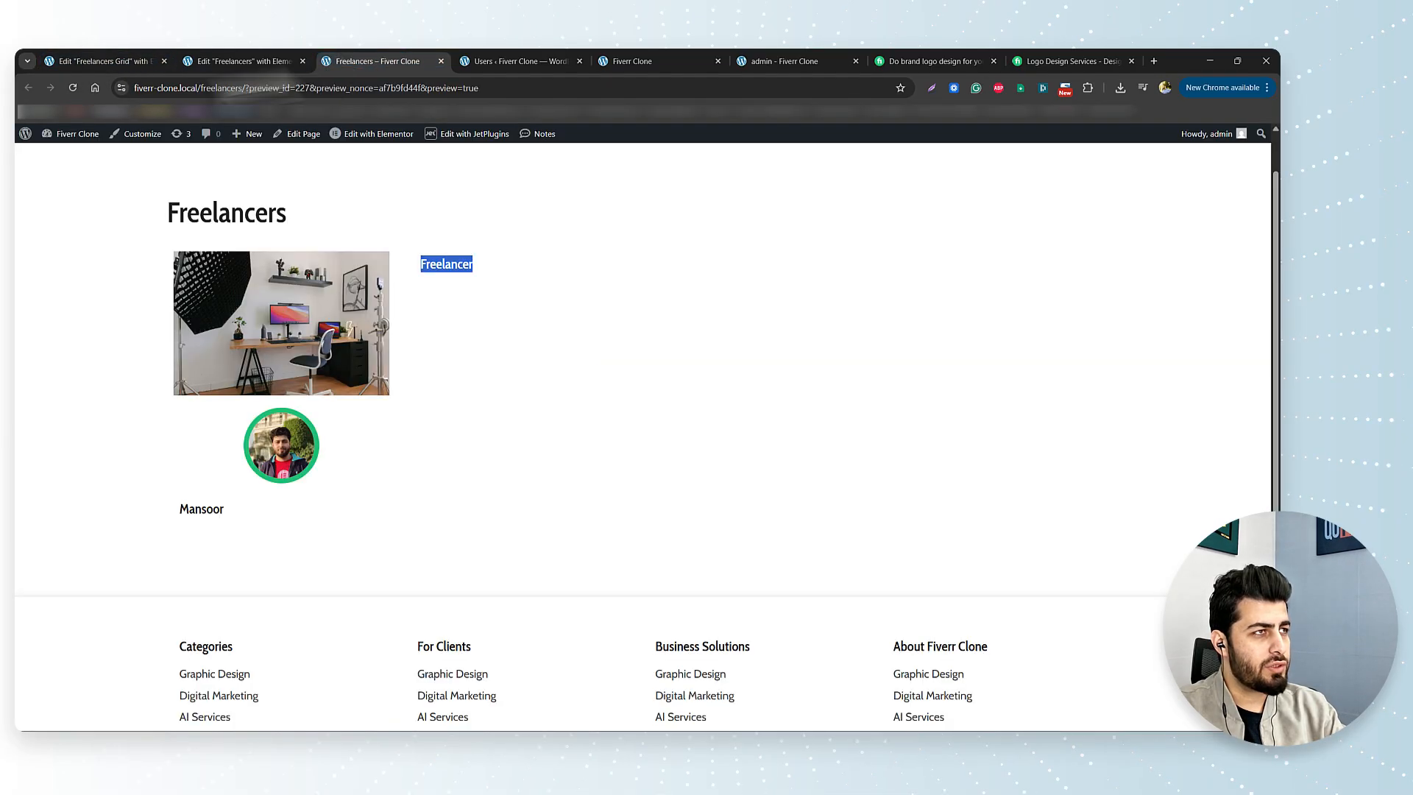
click(72, 88)
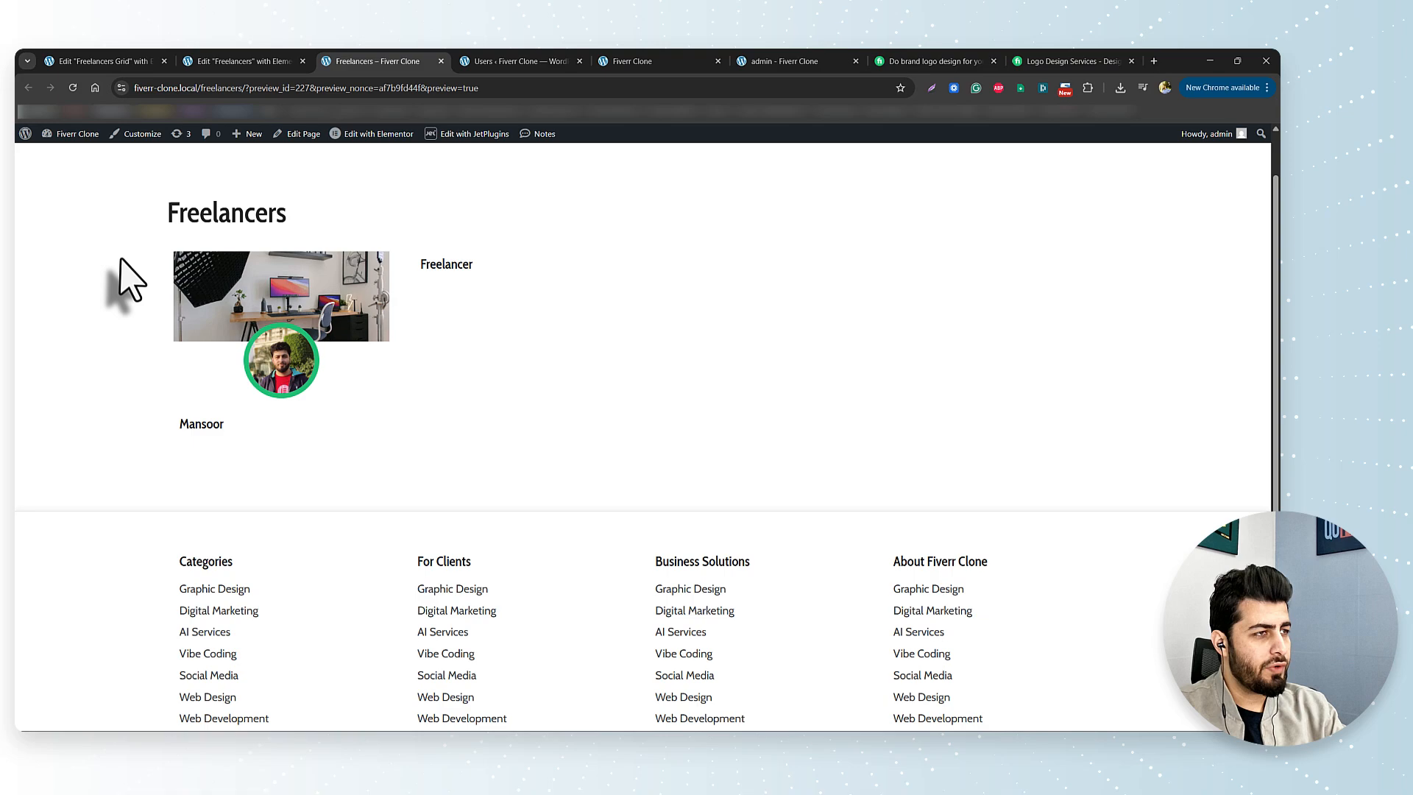
Step: In the Freelancers Grid template, select the card's outer container and set its background colour to #F5F5F5
click(206, 62)
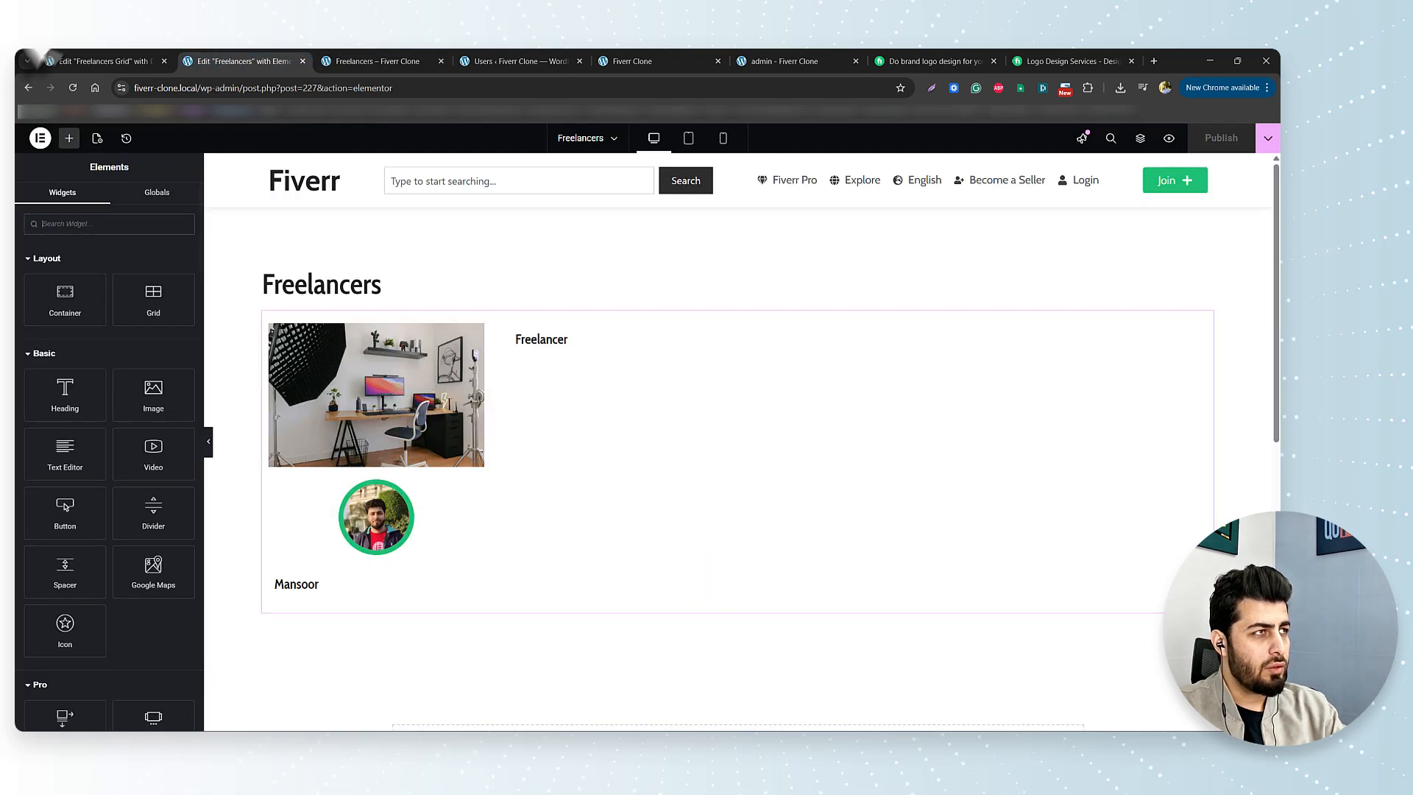
click(110, 61)
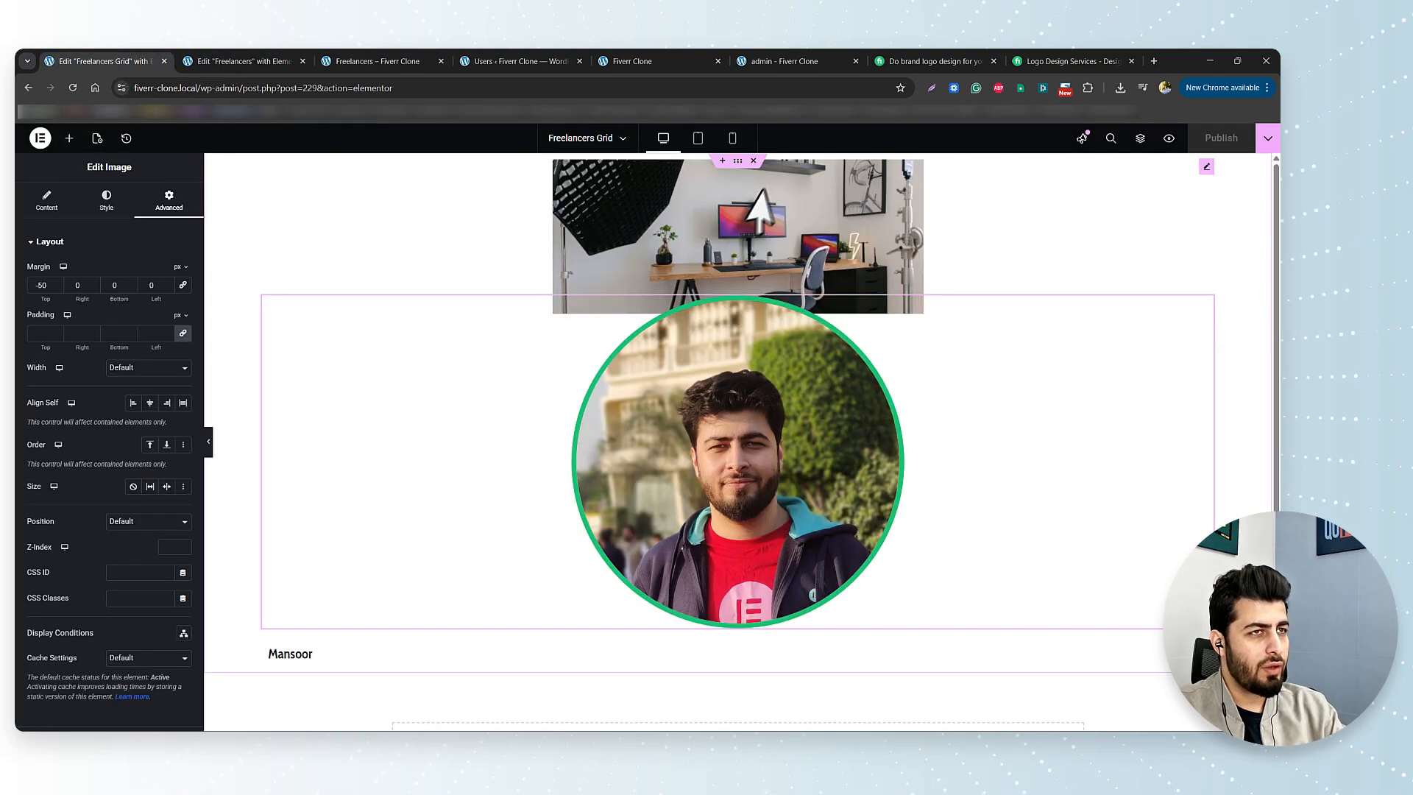
click(737, 160)
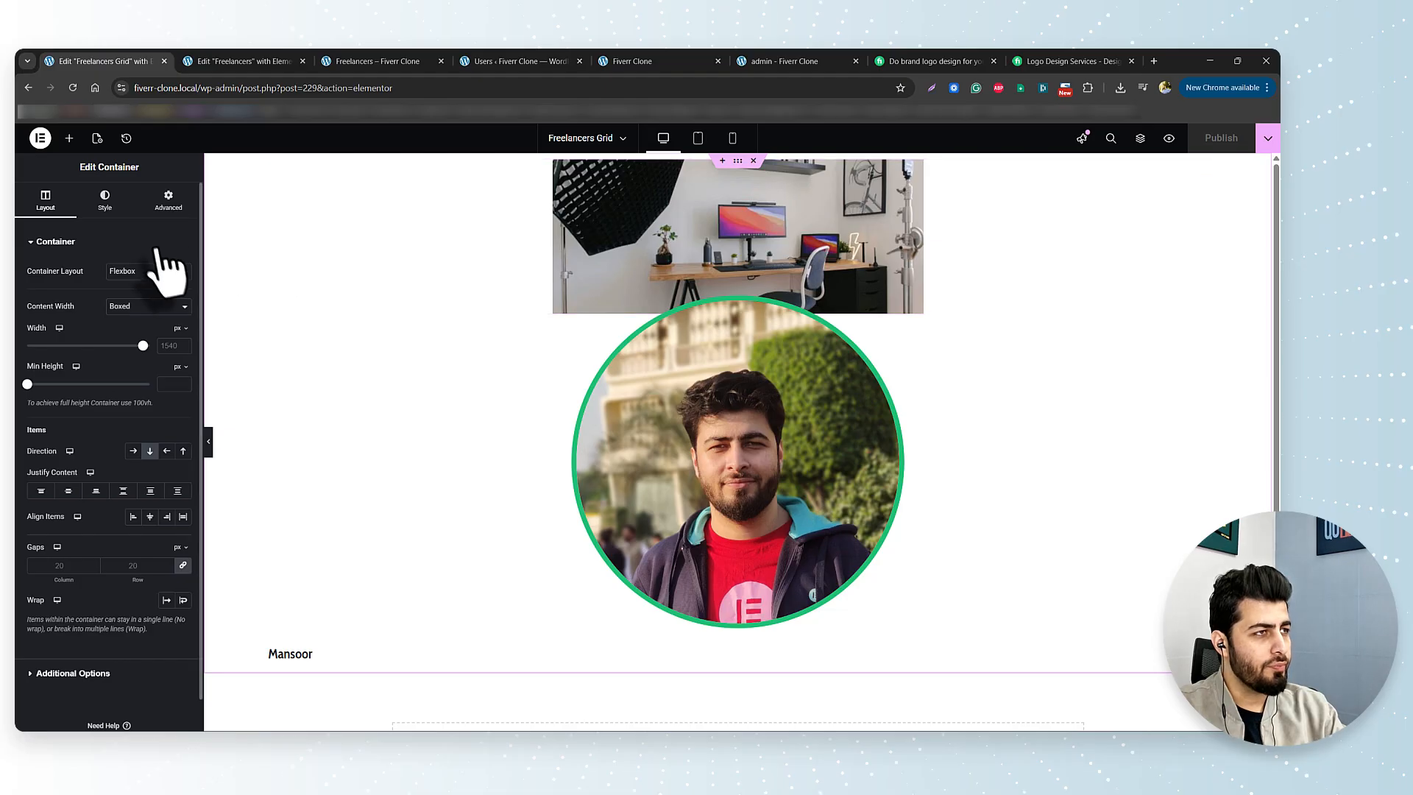
click(105, 203)
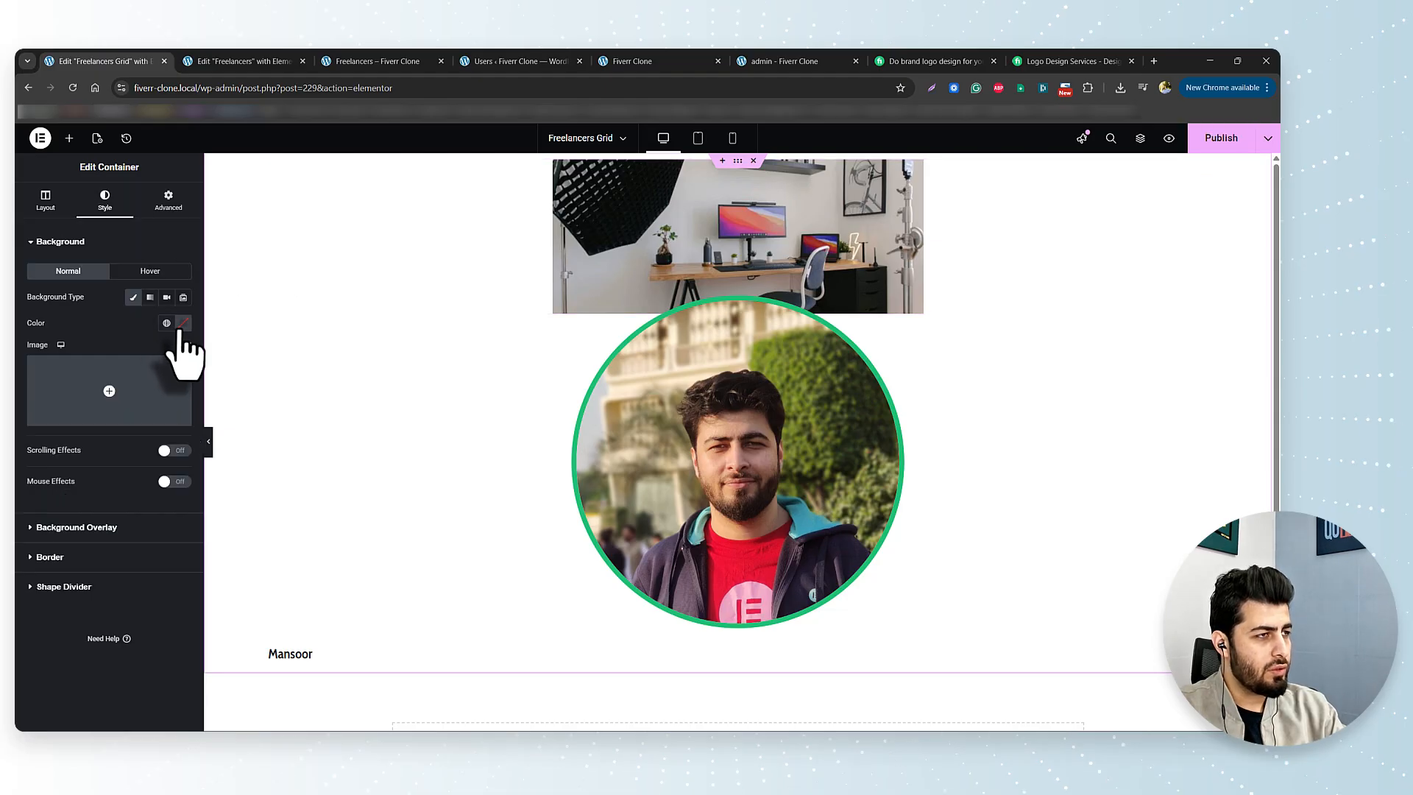
click(184, 323)
drag(167, 379, 94, 384)
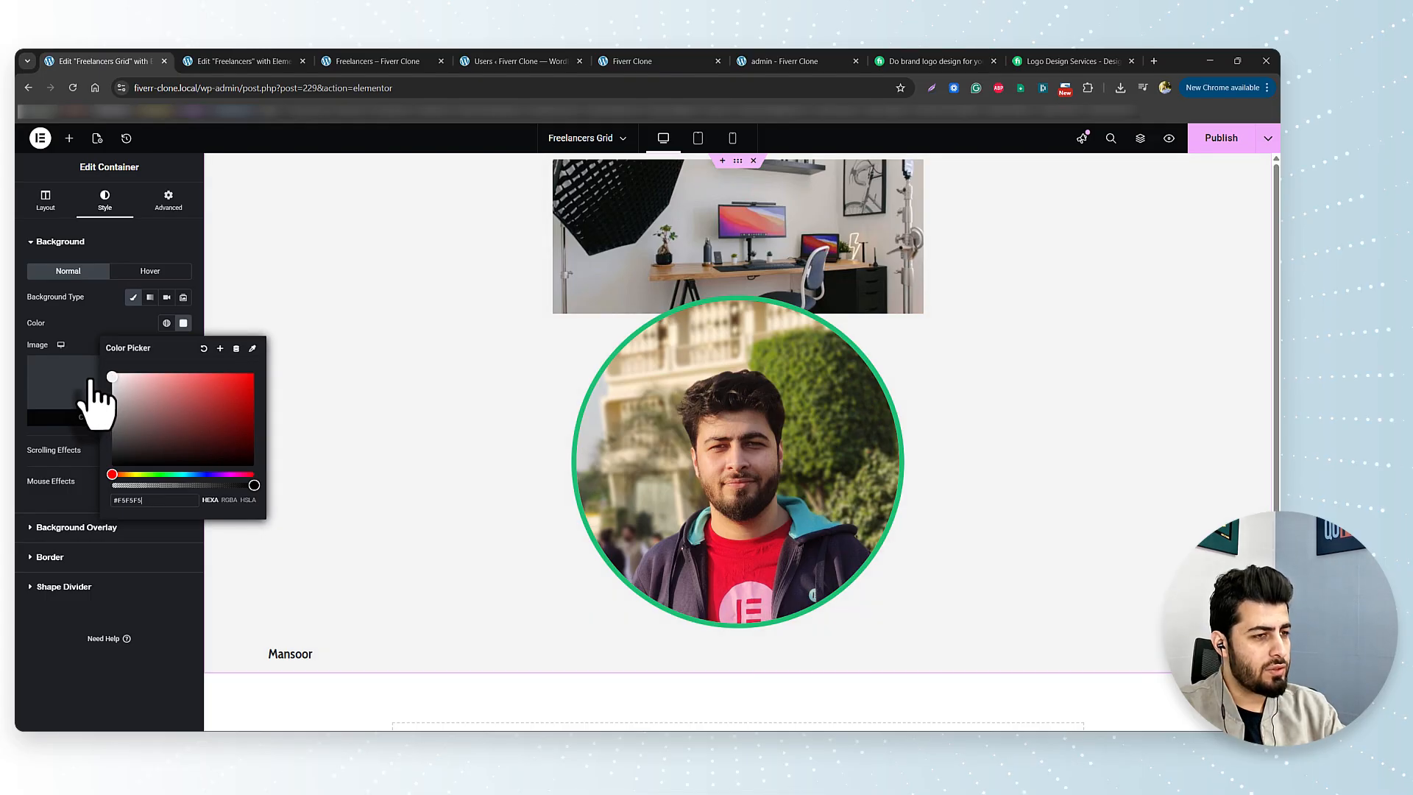
Step: Give the card container a solid 1 px border in the global Border Color with a 20 px border radius
click(63, 558)
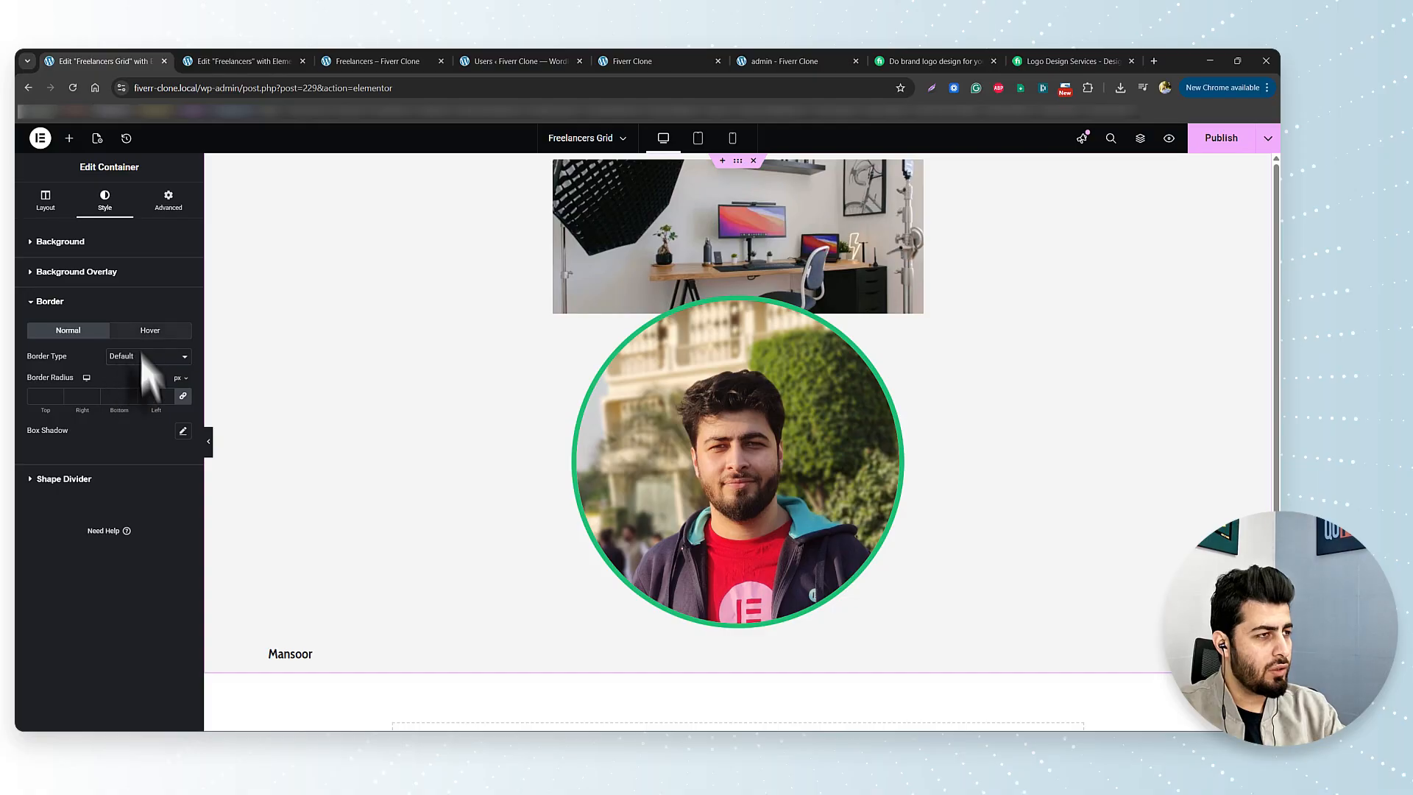
click(142, 357)
click(129, 402)
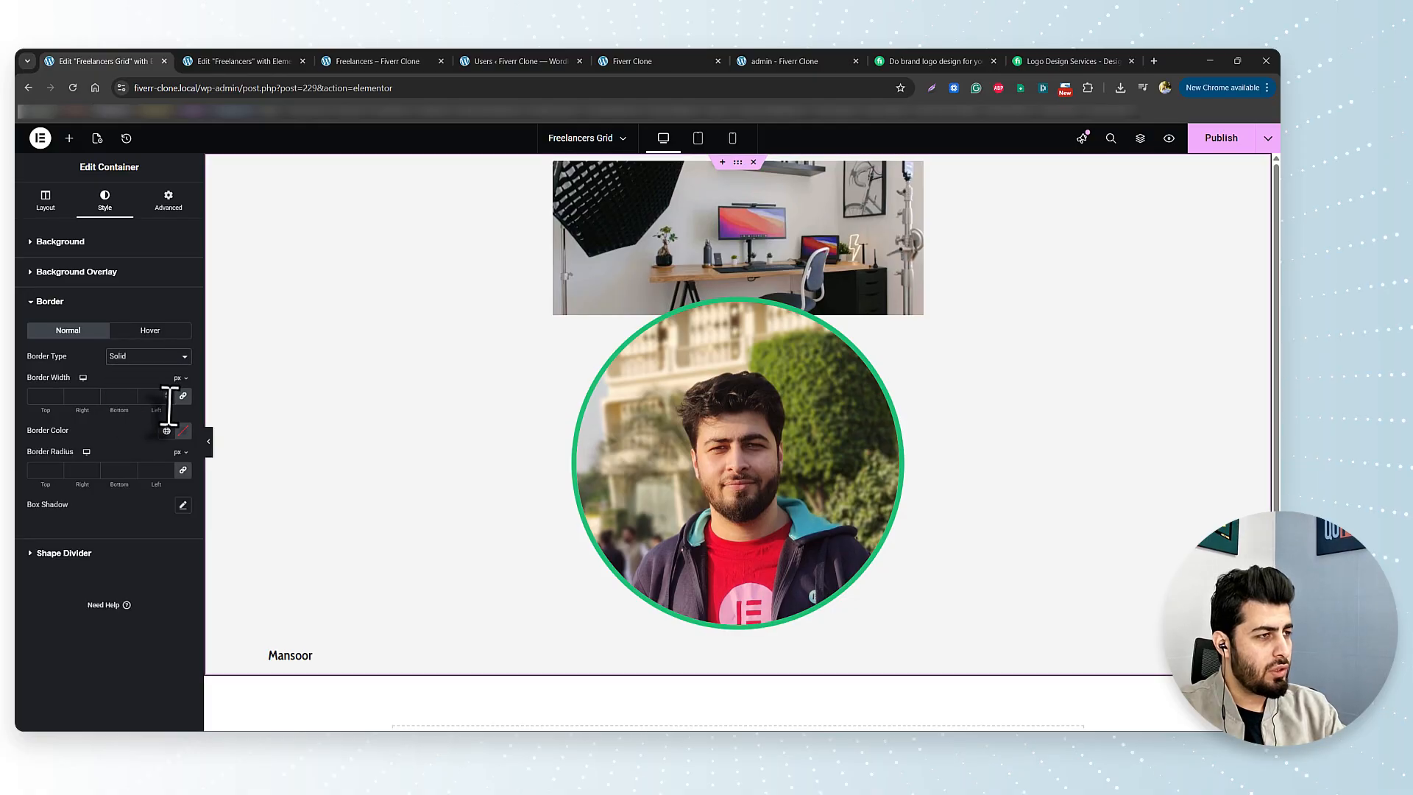
click(168, 394)
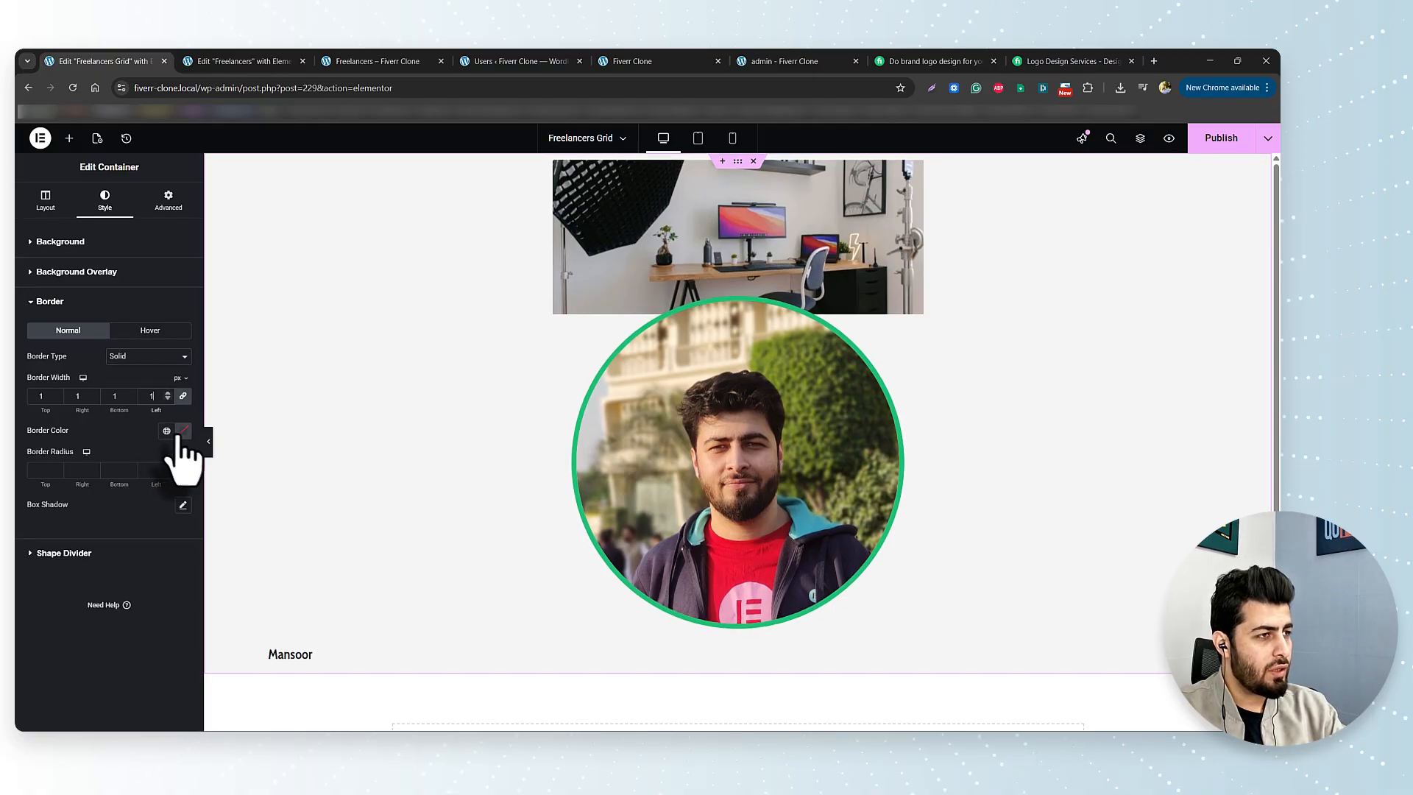
click(166, 431)
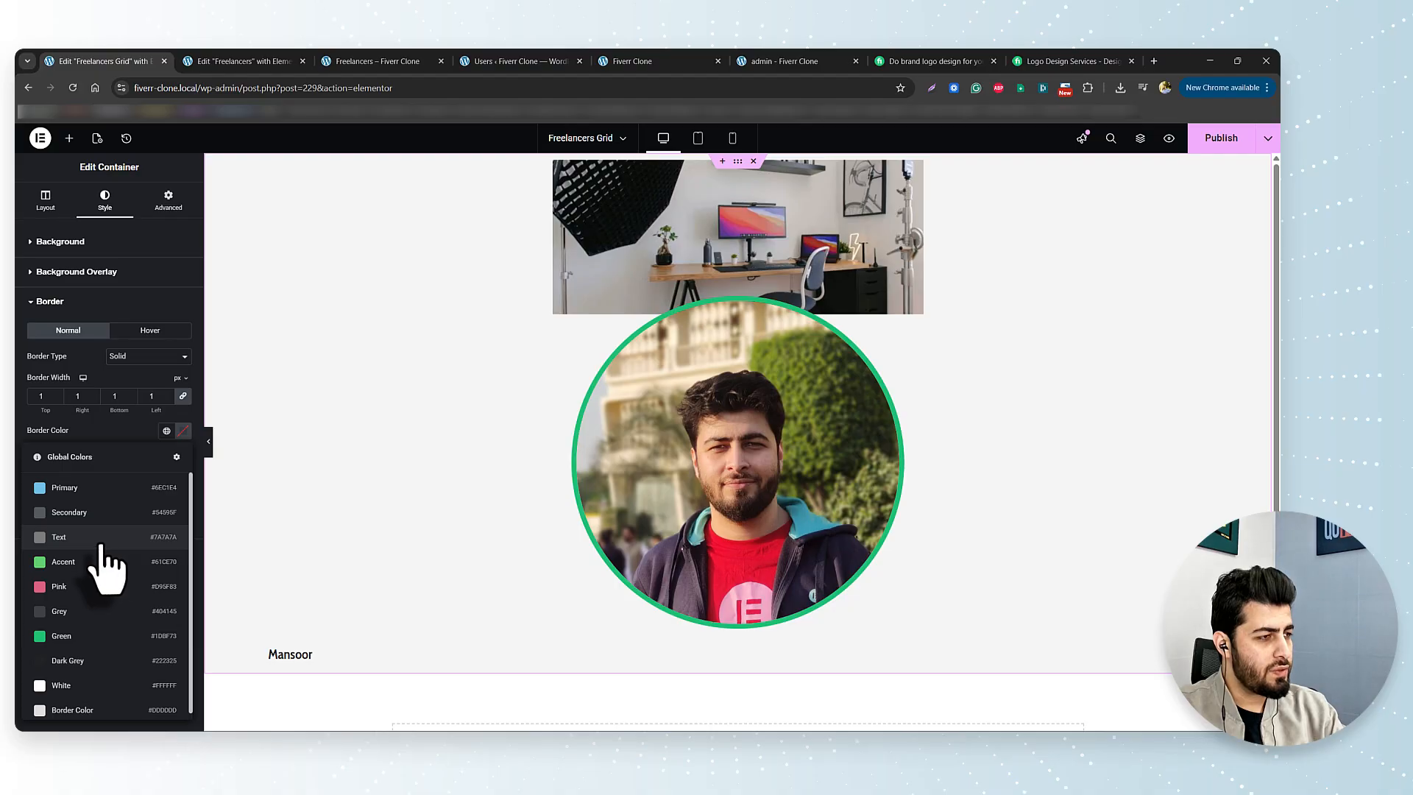
scroll(98, 647, down, 1)
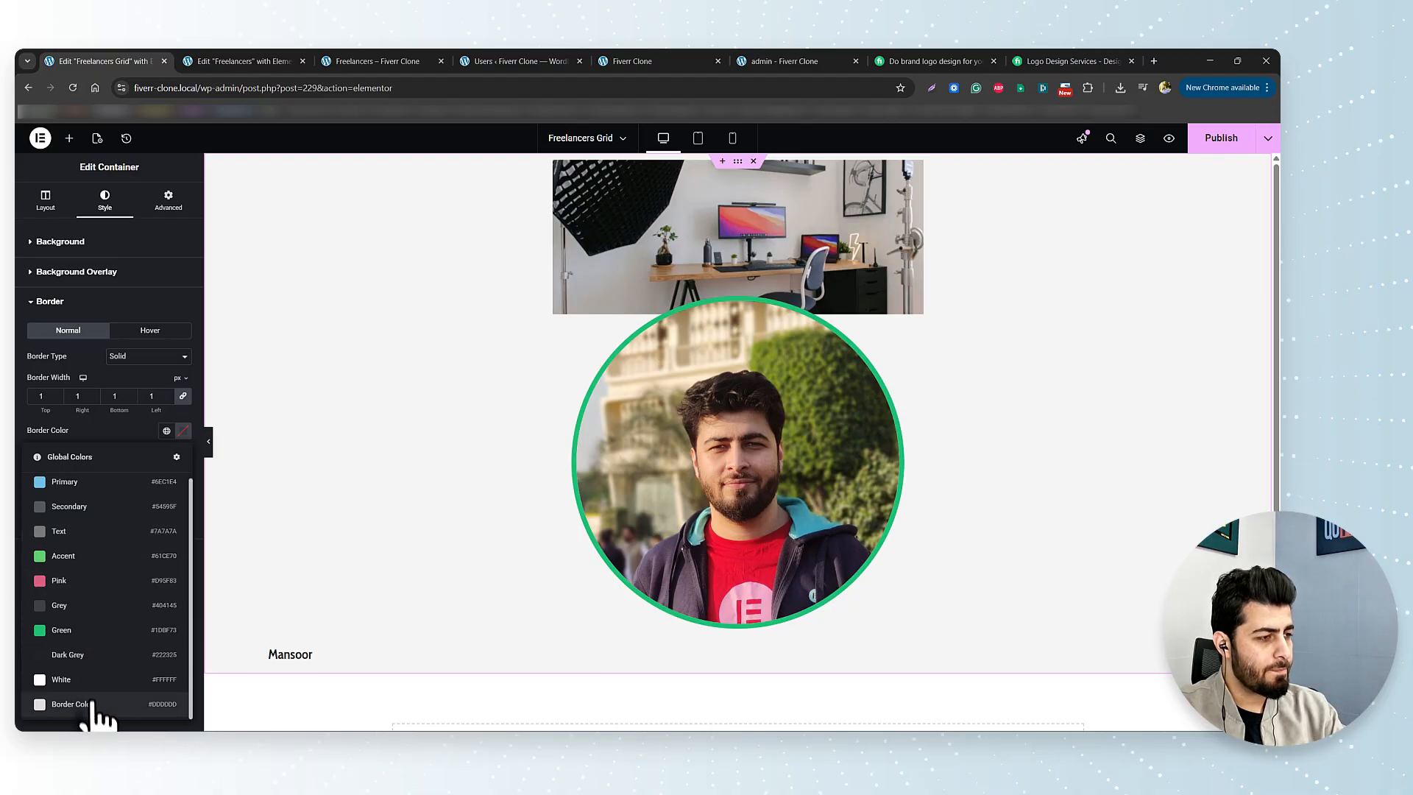
click(72, 704)
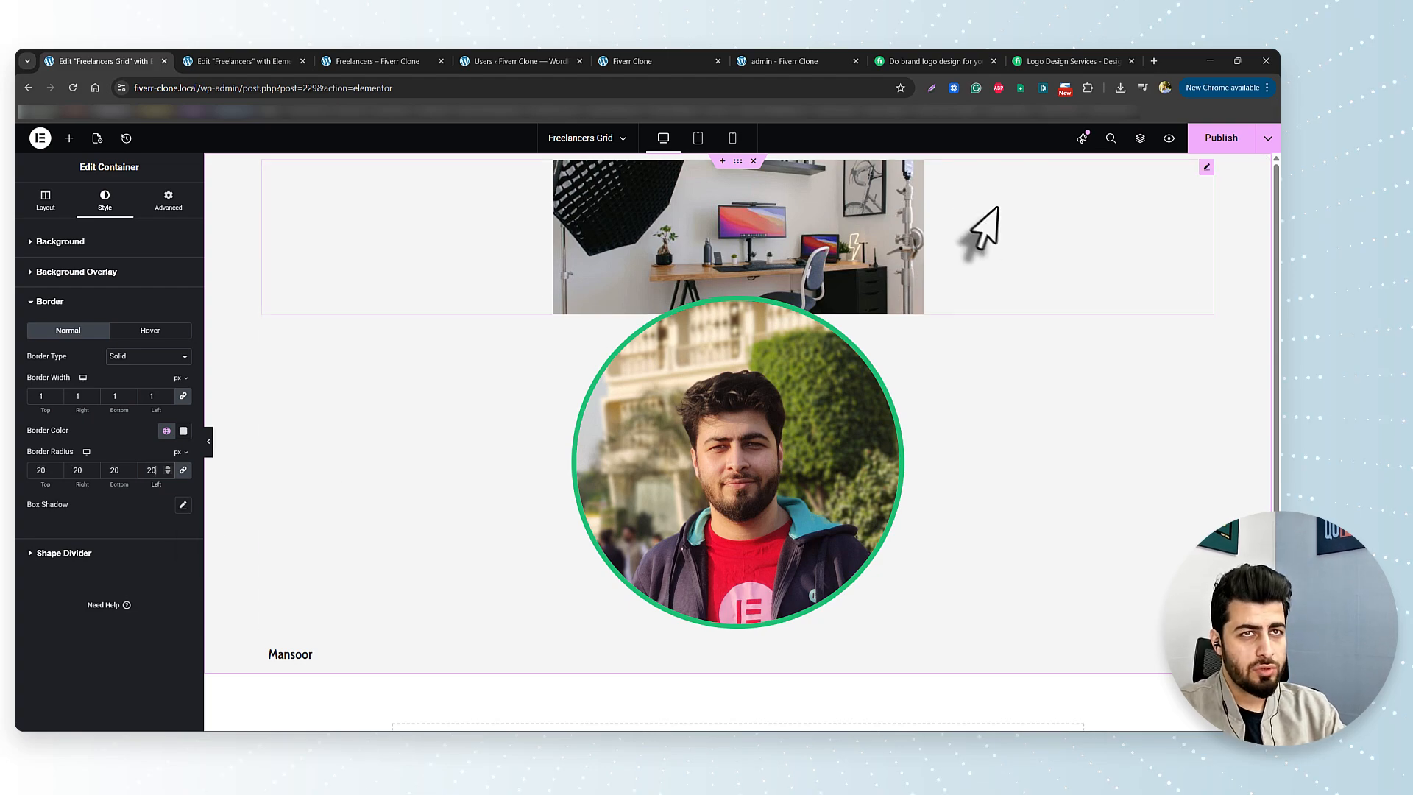
Step: Publish the Freelancers Grid template and reload the Freelancers preview page to check the card's background and border
click(1216, 142)
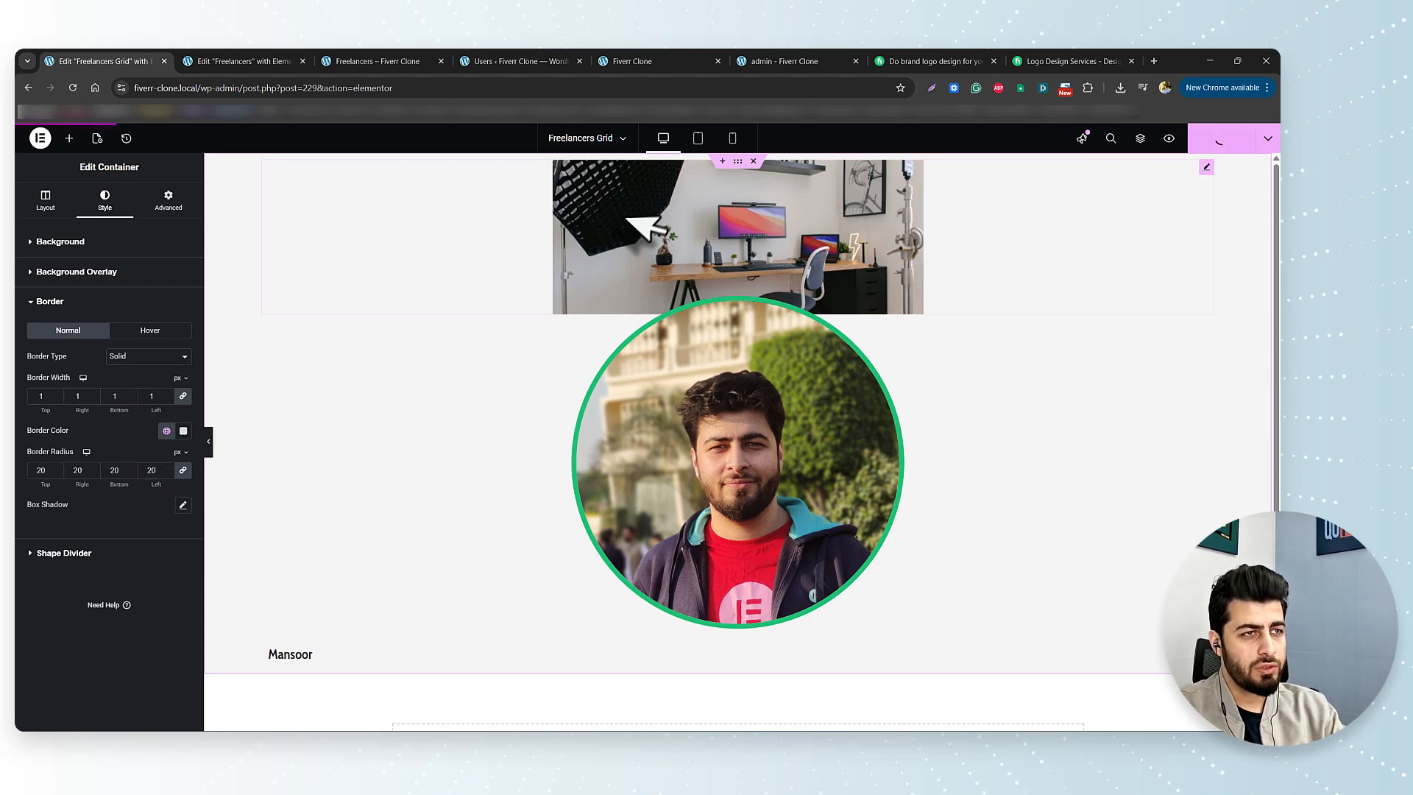
click(237, 61)
click(346, 61)
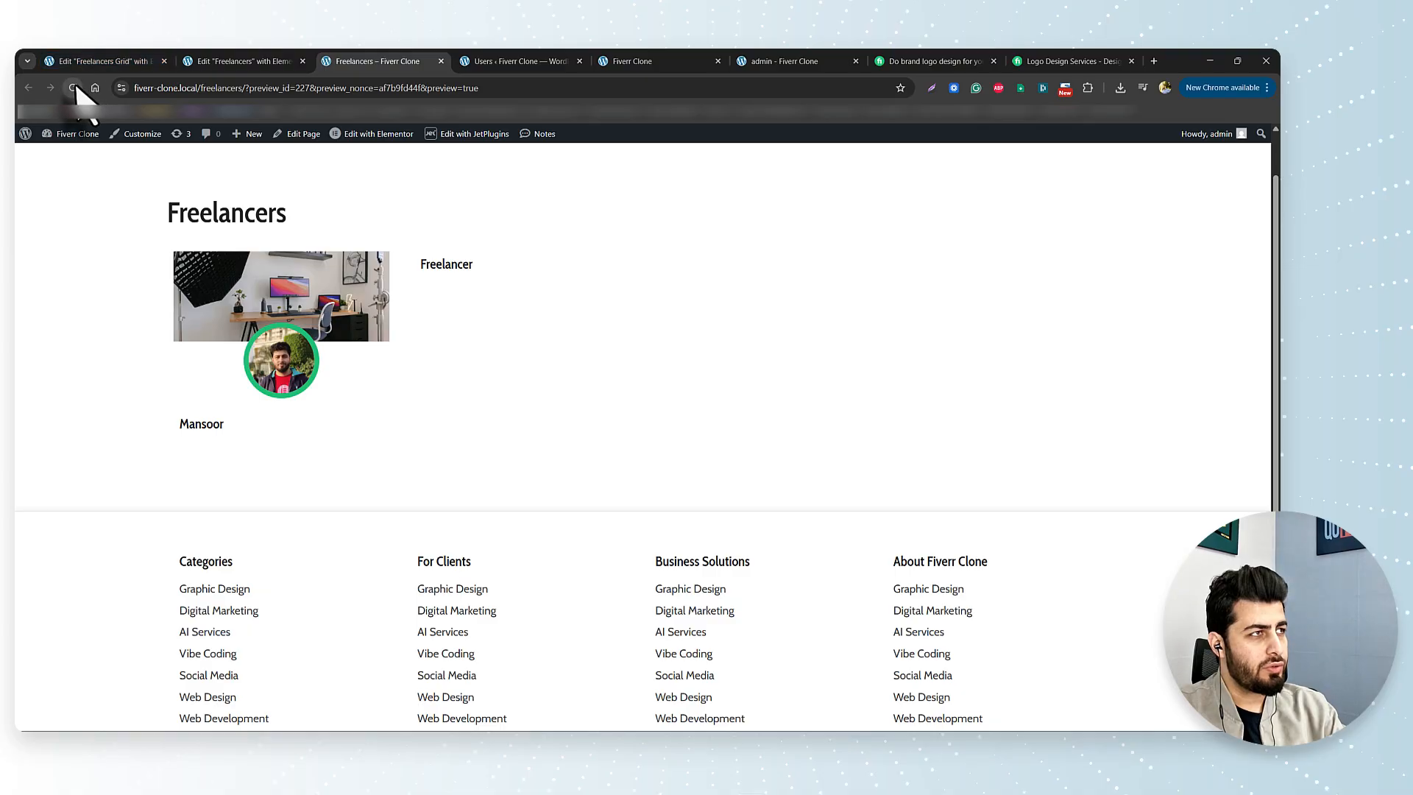
click(73, 88)
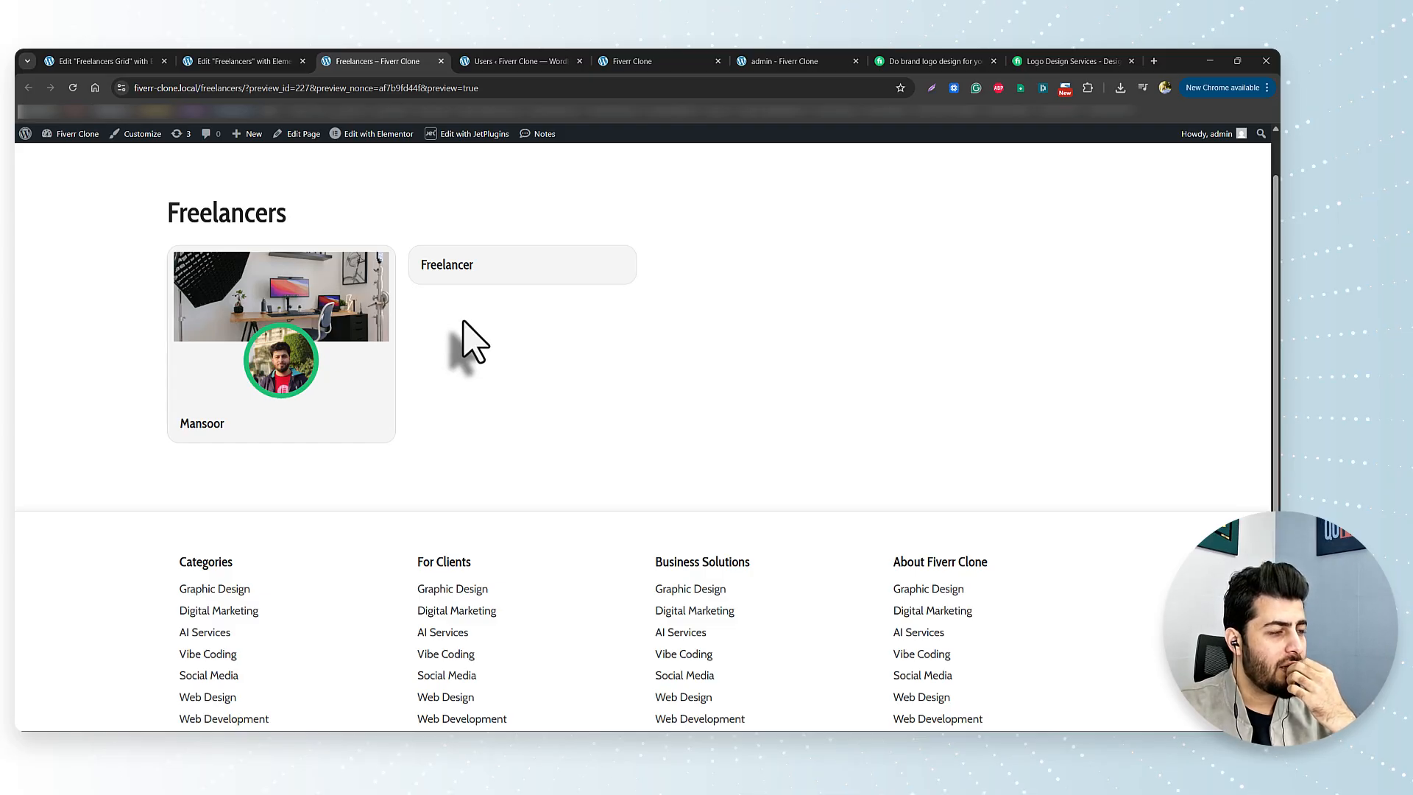
Step: Back in the Freelancers Grid template, set the freelancer name heading's font size to 32 px
click(235, 61)
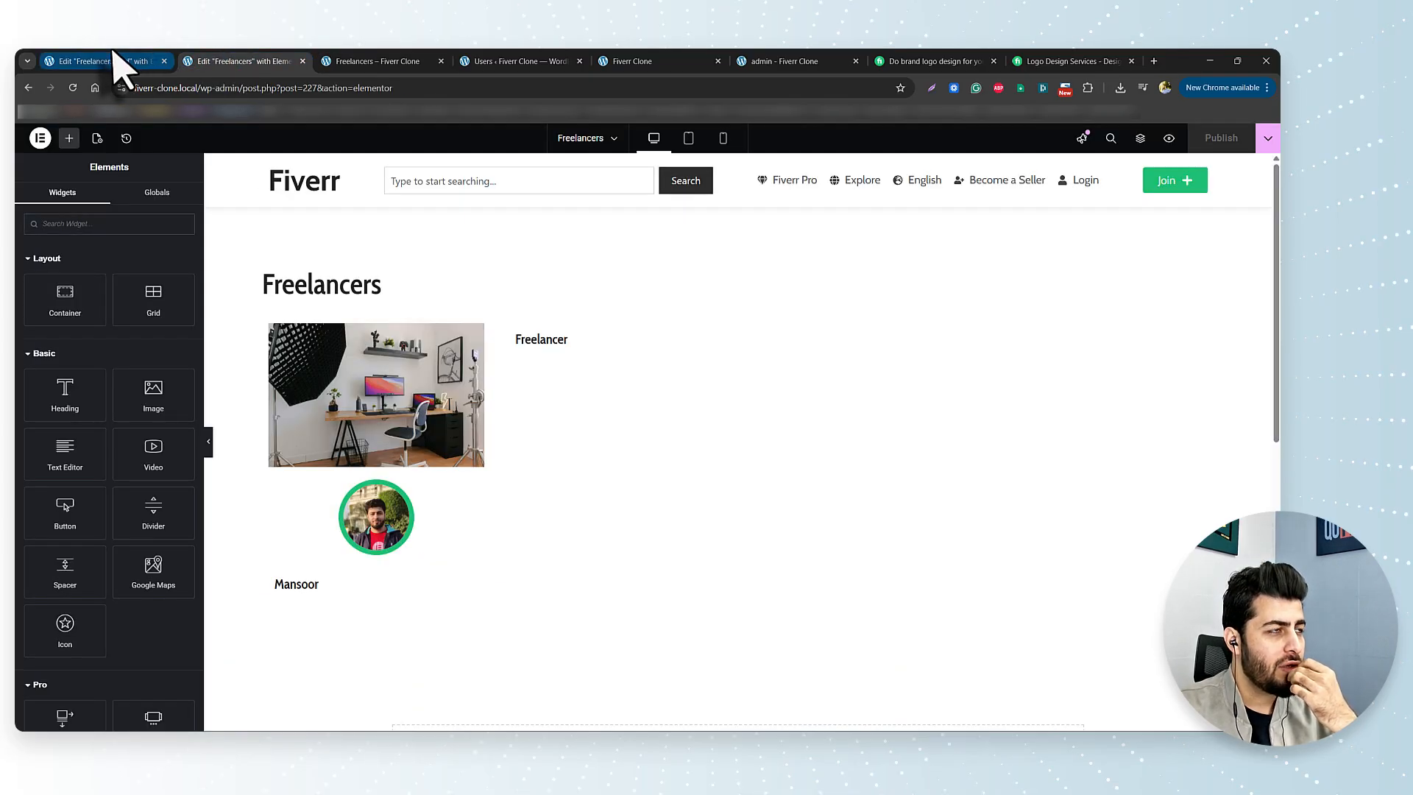
click(88, 61)
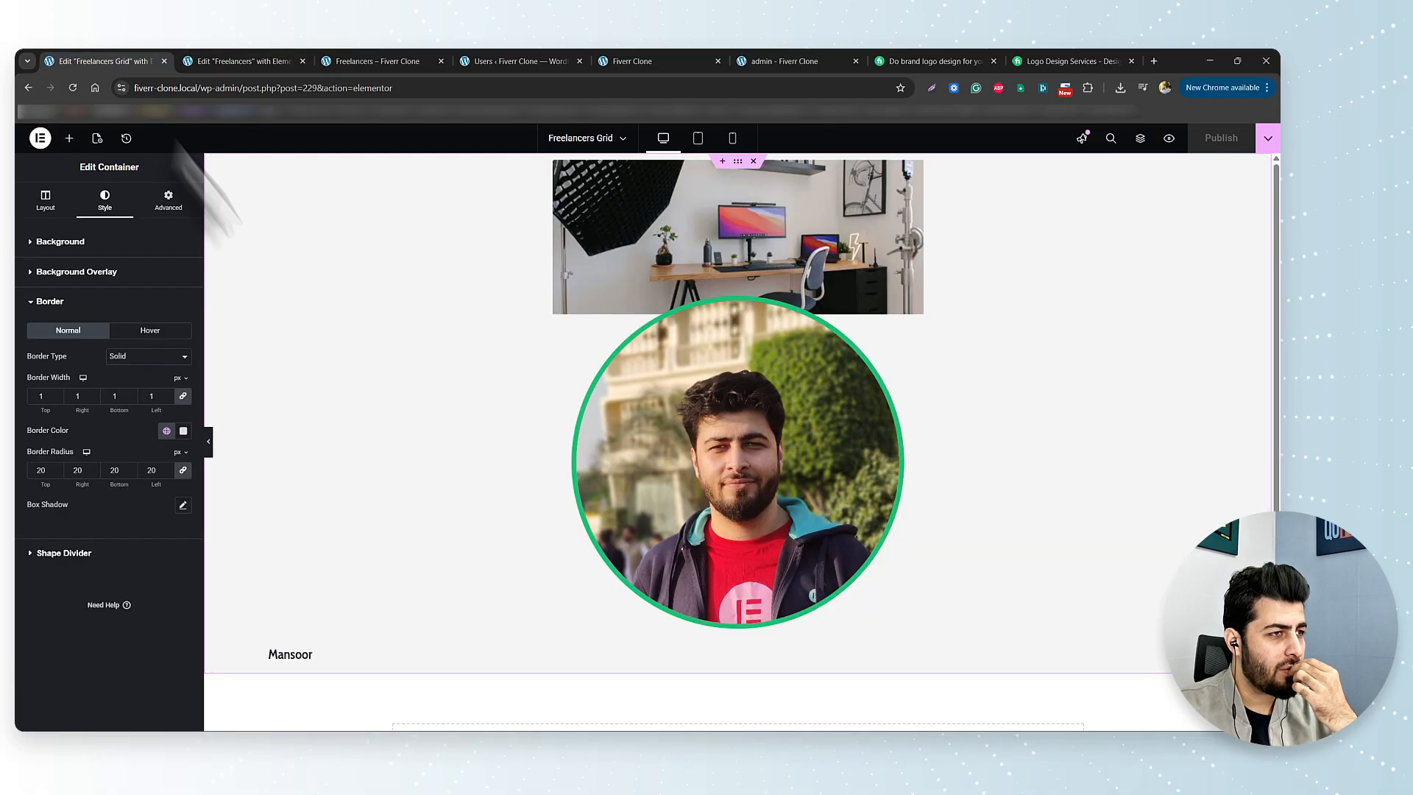
scroll(536, 561, down, 2)
click(293, 519)
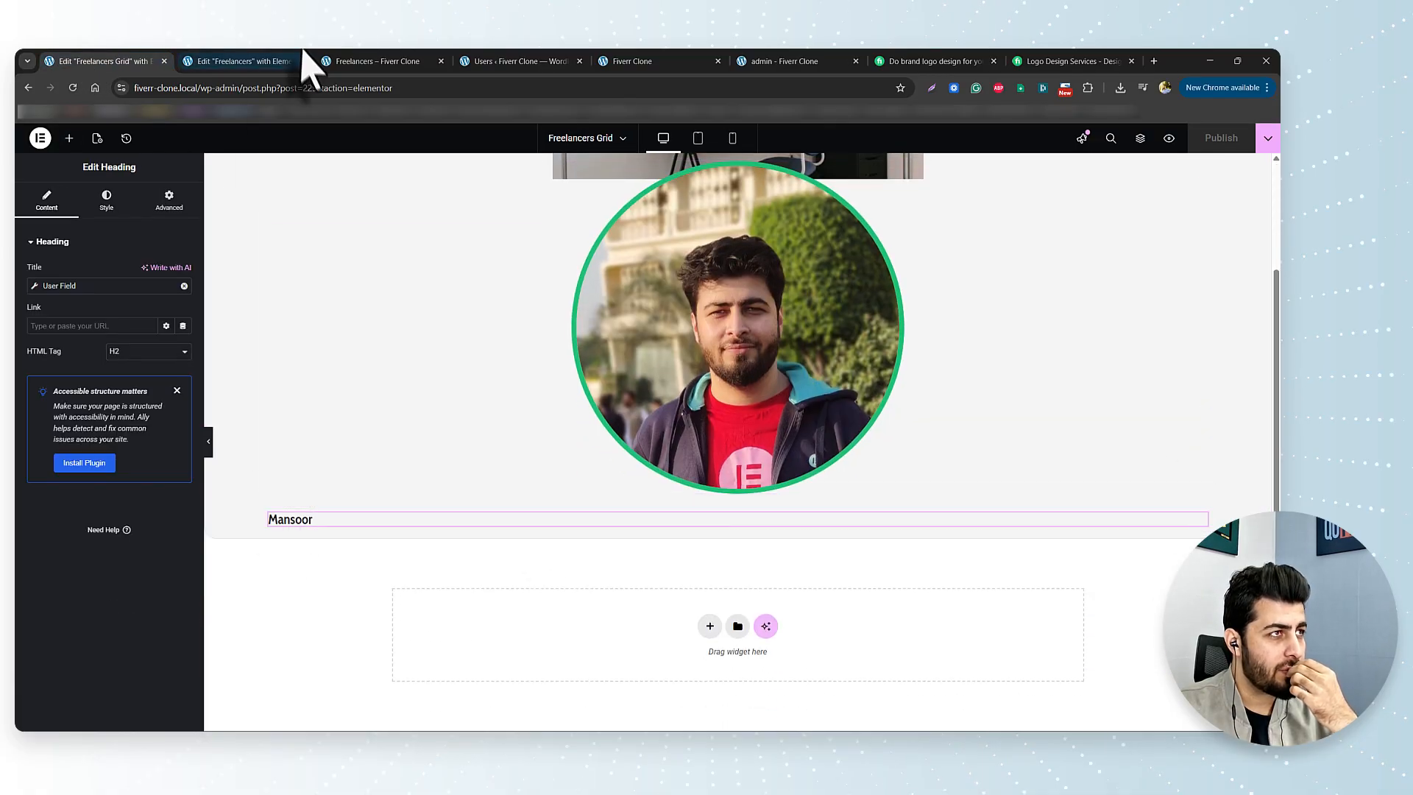
click(377, 61)
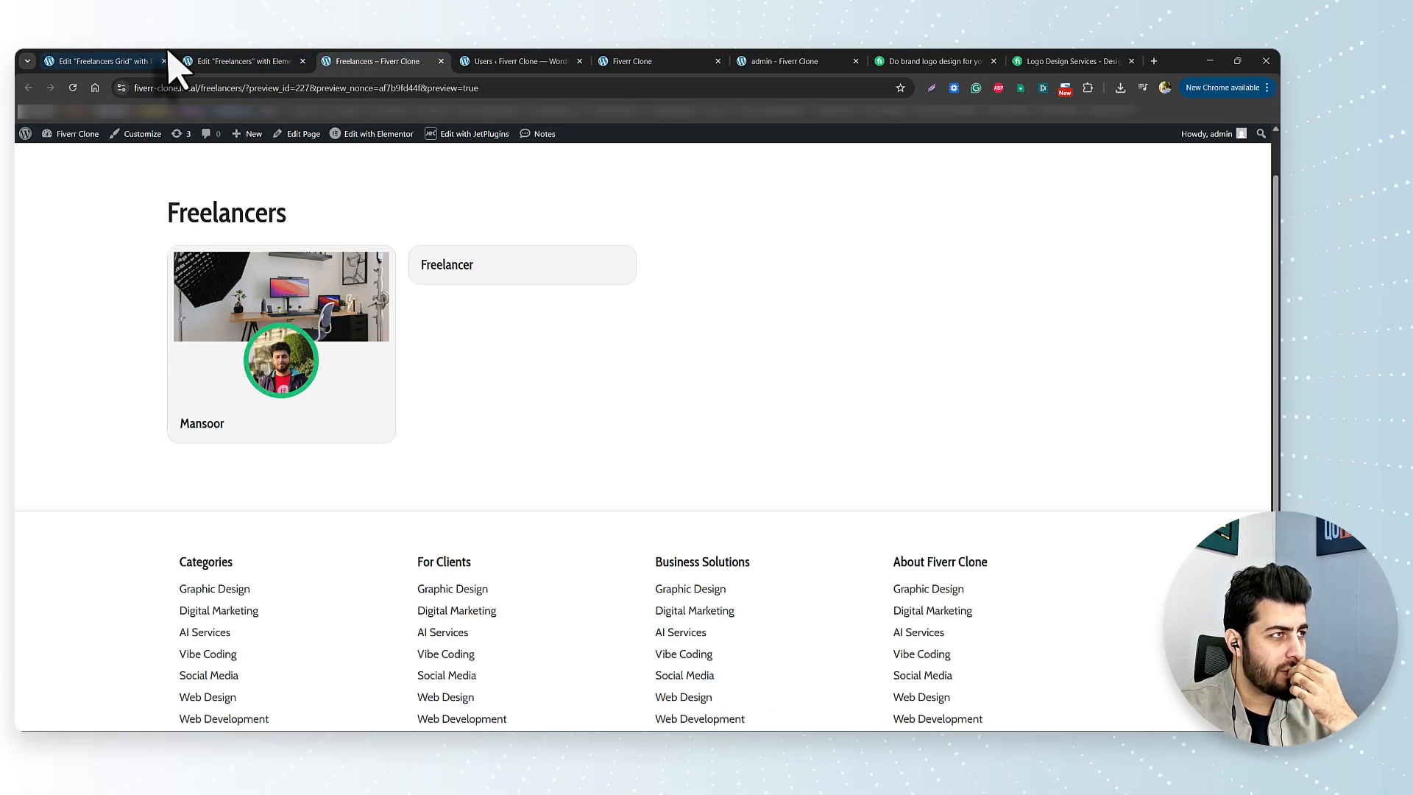
click(140, 61)
click(106, 199)
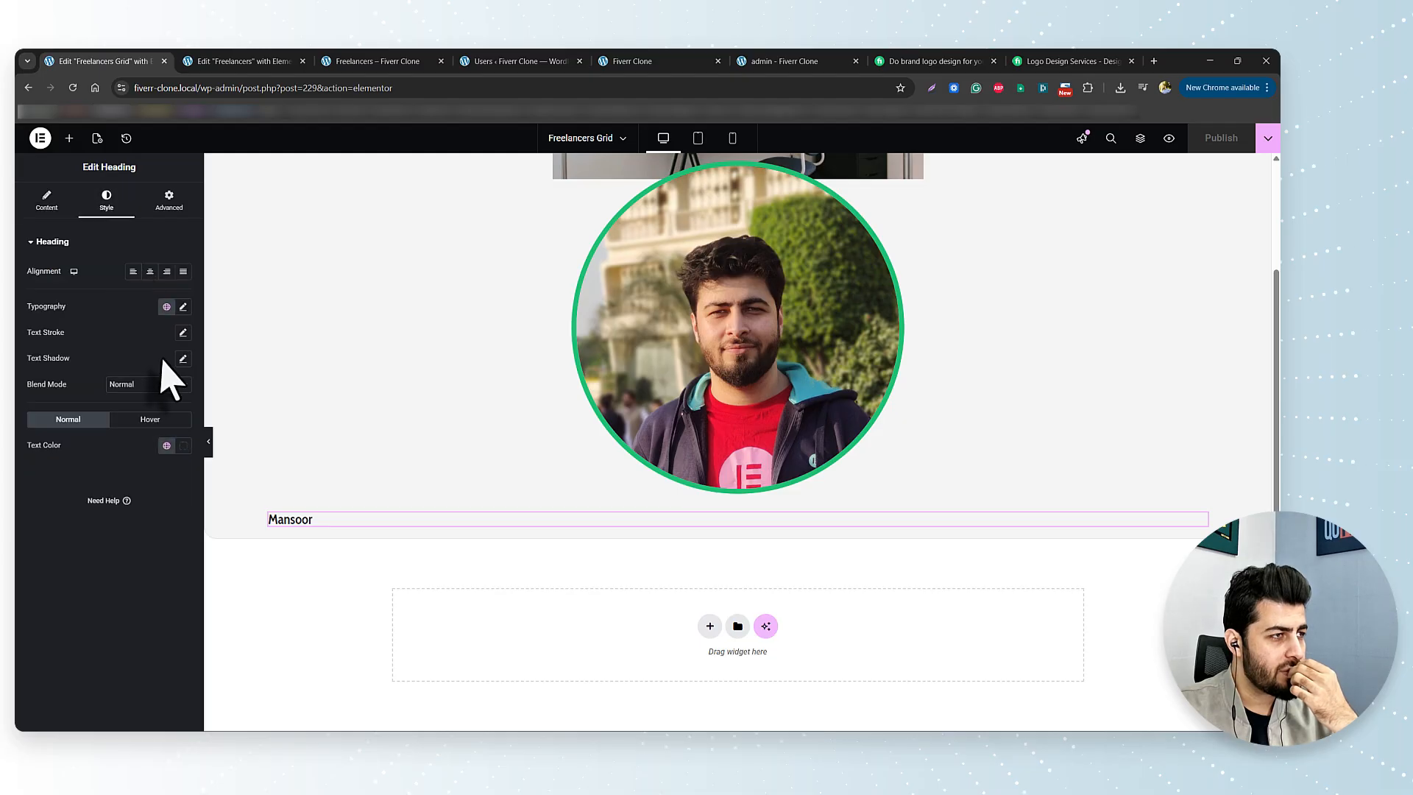
click(166, 307)
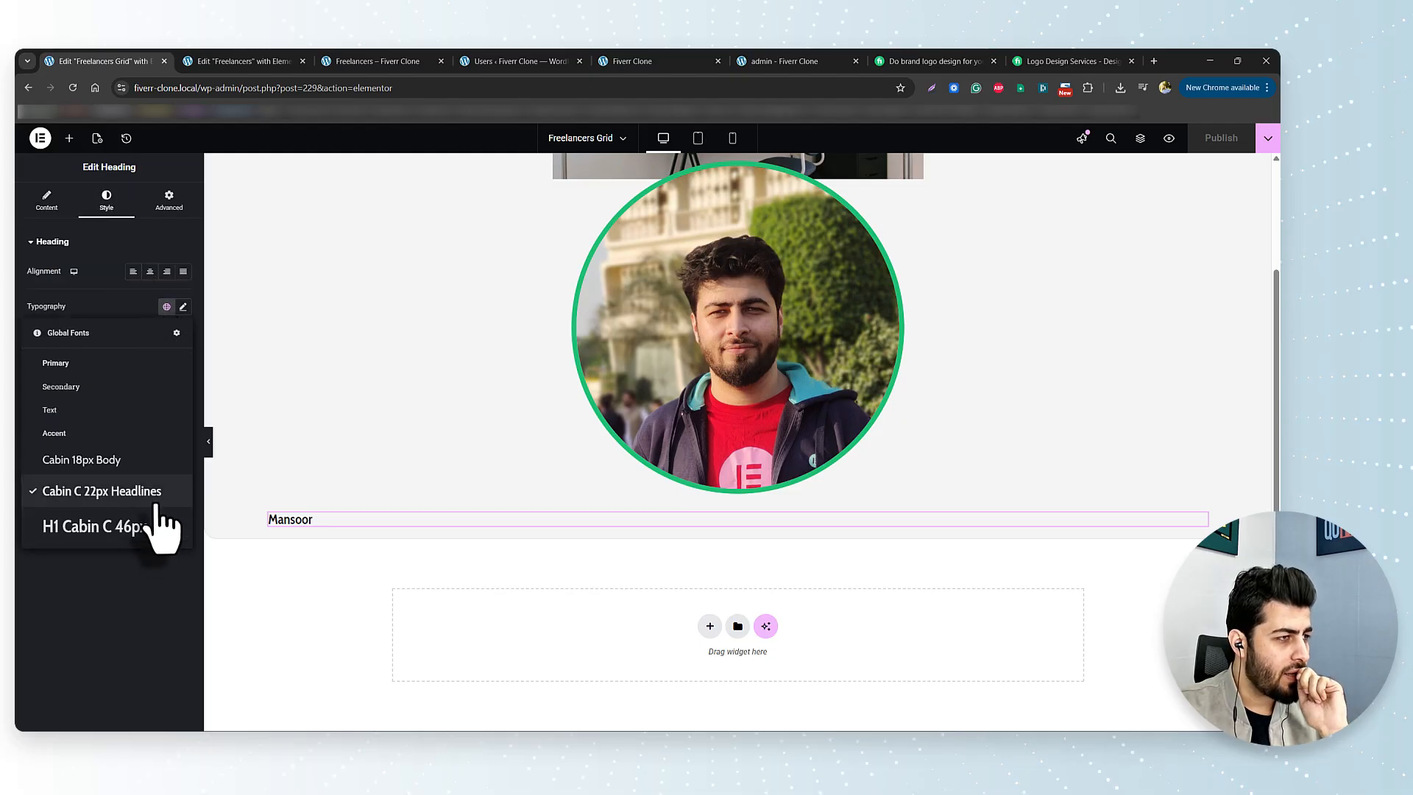
click(184, 307)
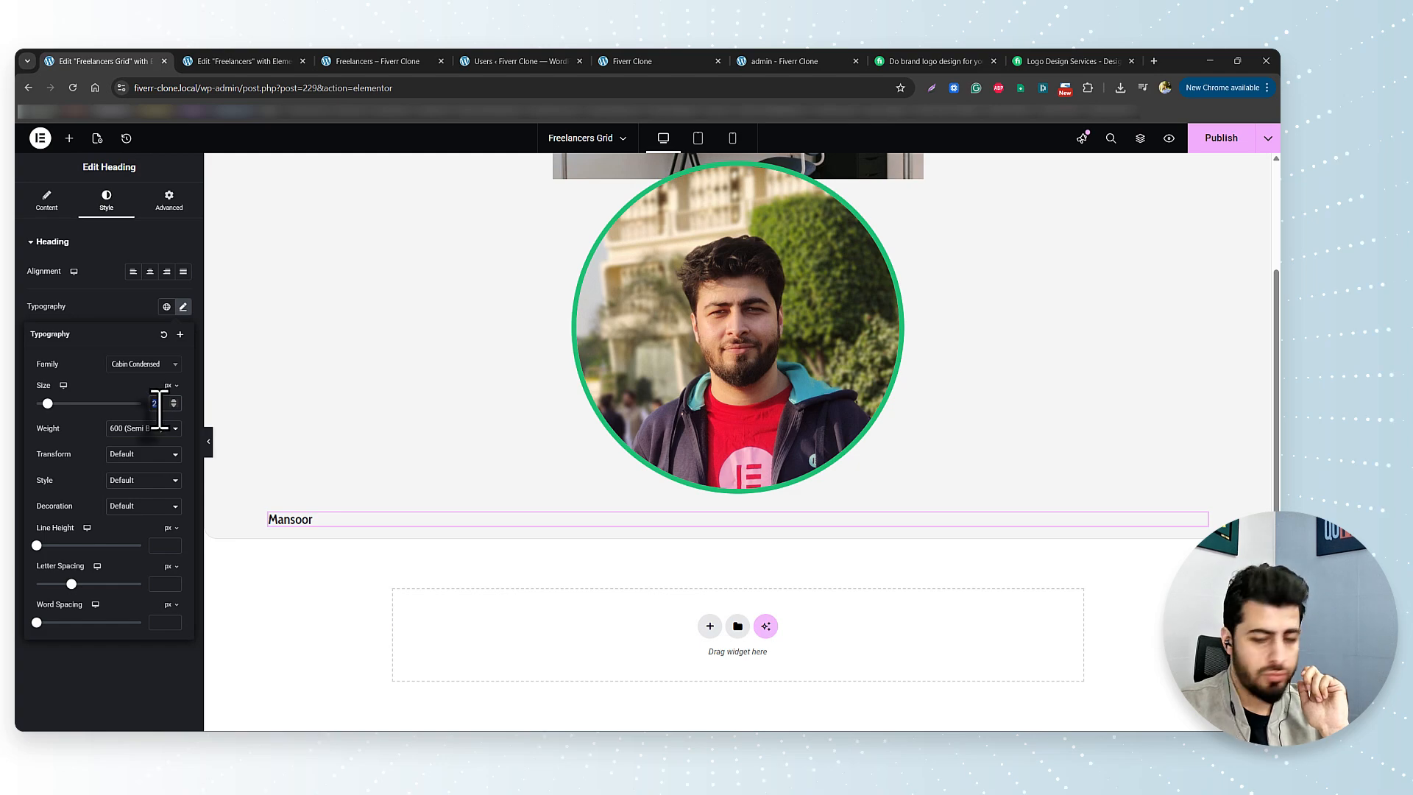
text(30)
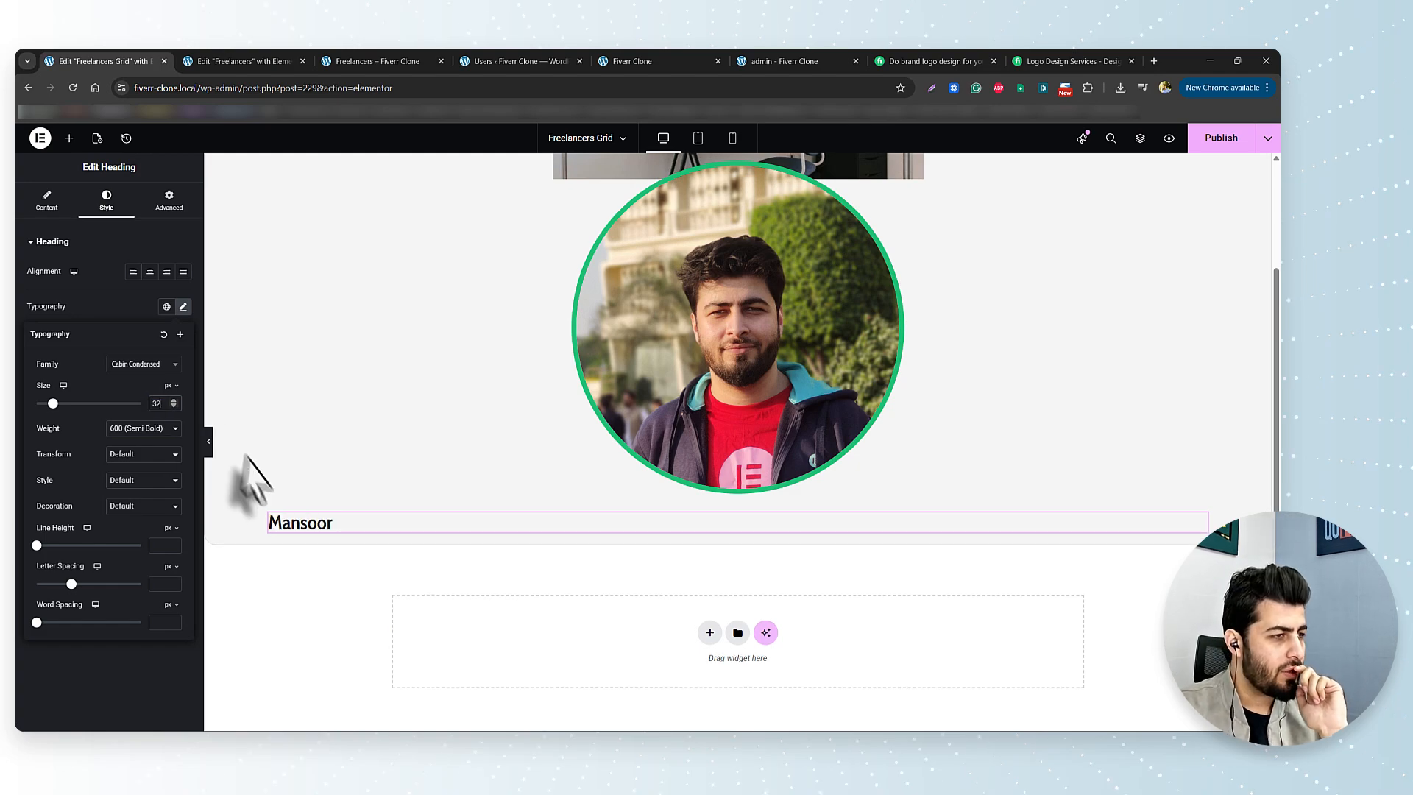
Step: Add a Text Editor widget below the name heading and apply the Cabin 18px Body global font
click(67, 140)
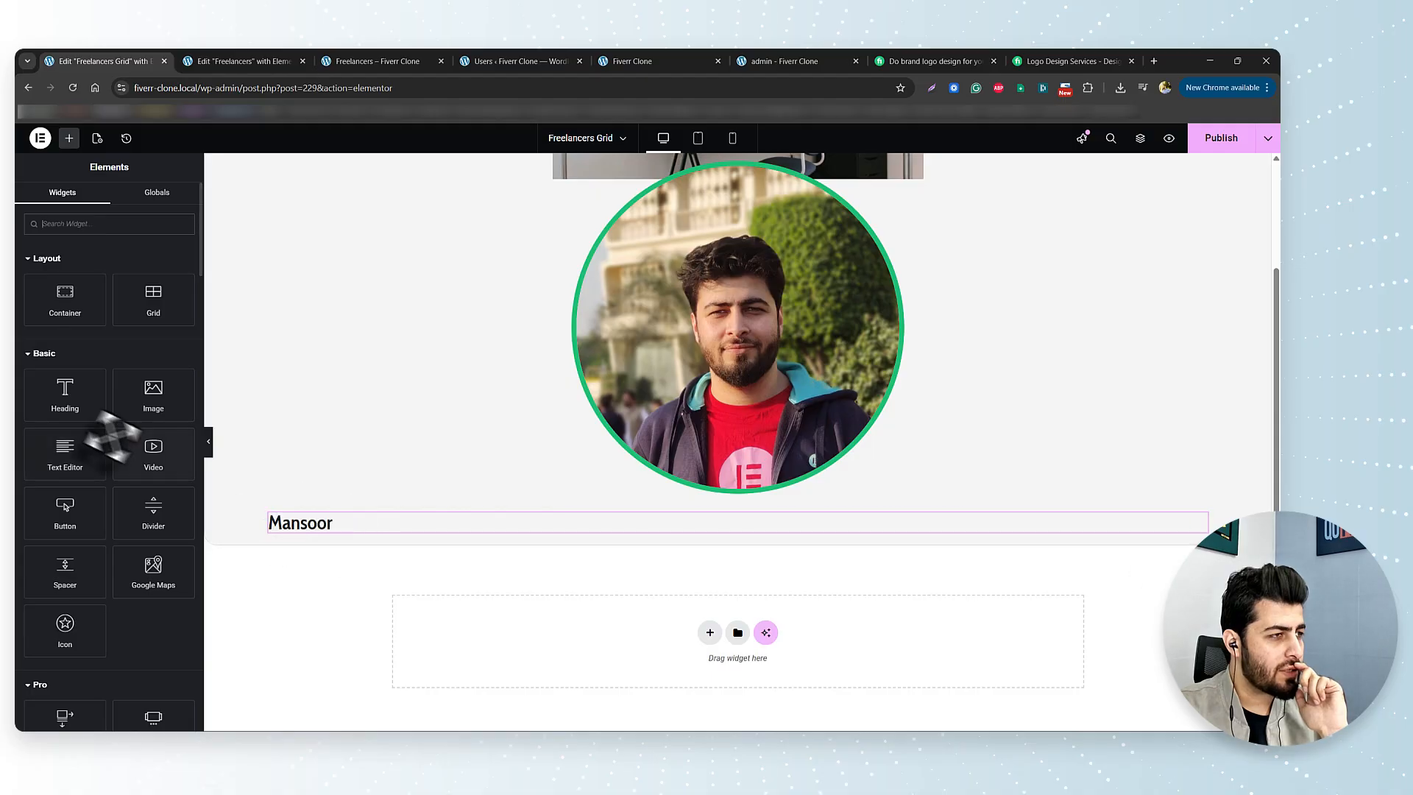
drag(65, 452, 333, 548)
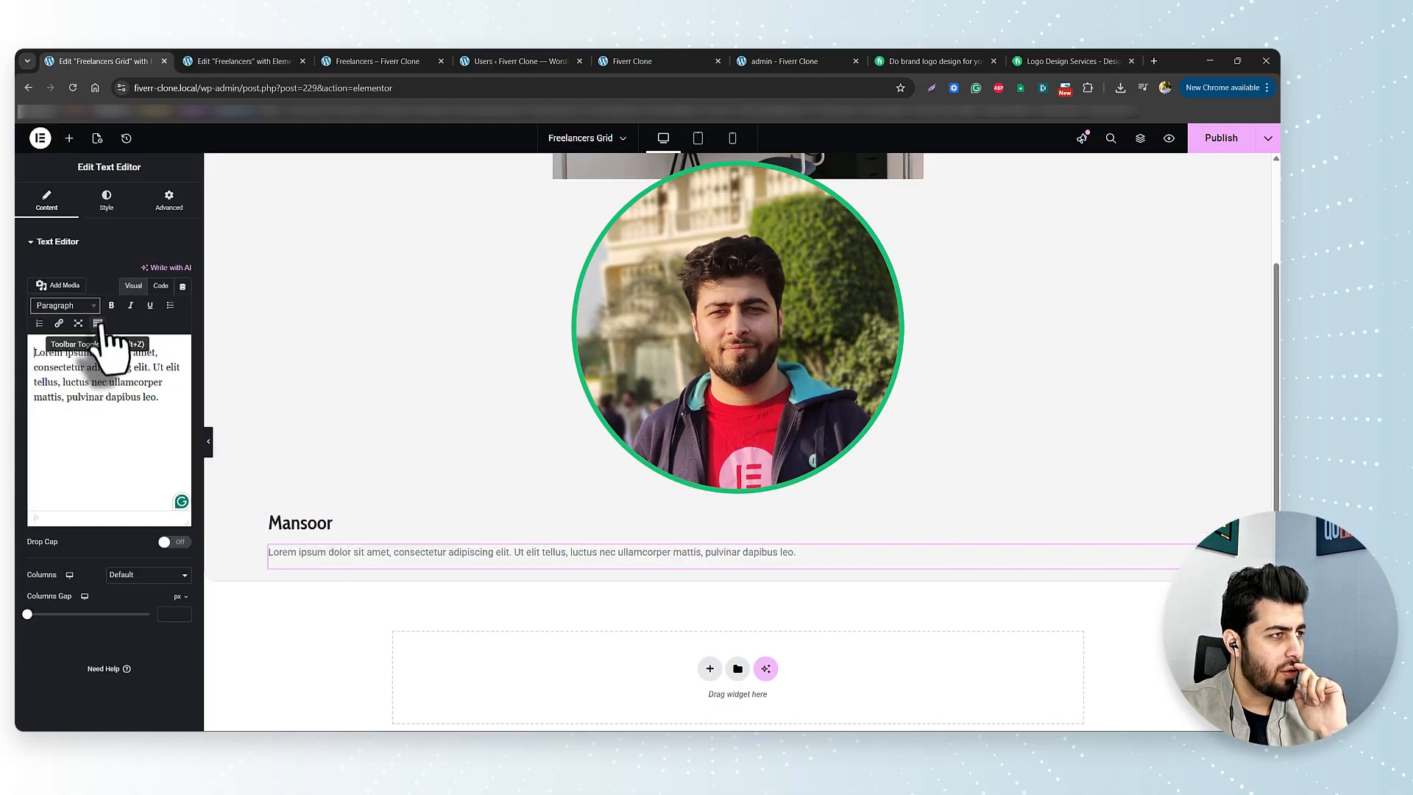
click(107, 197)
click(167, 306)
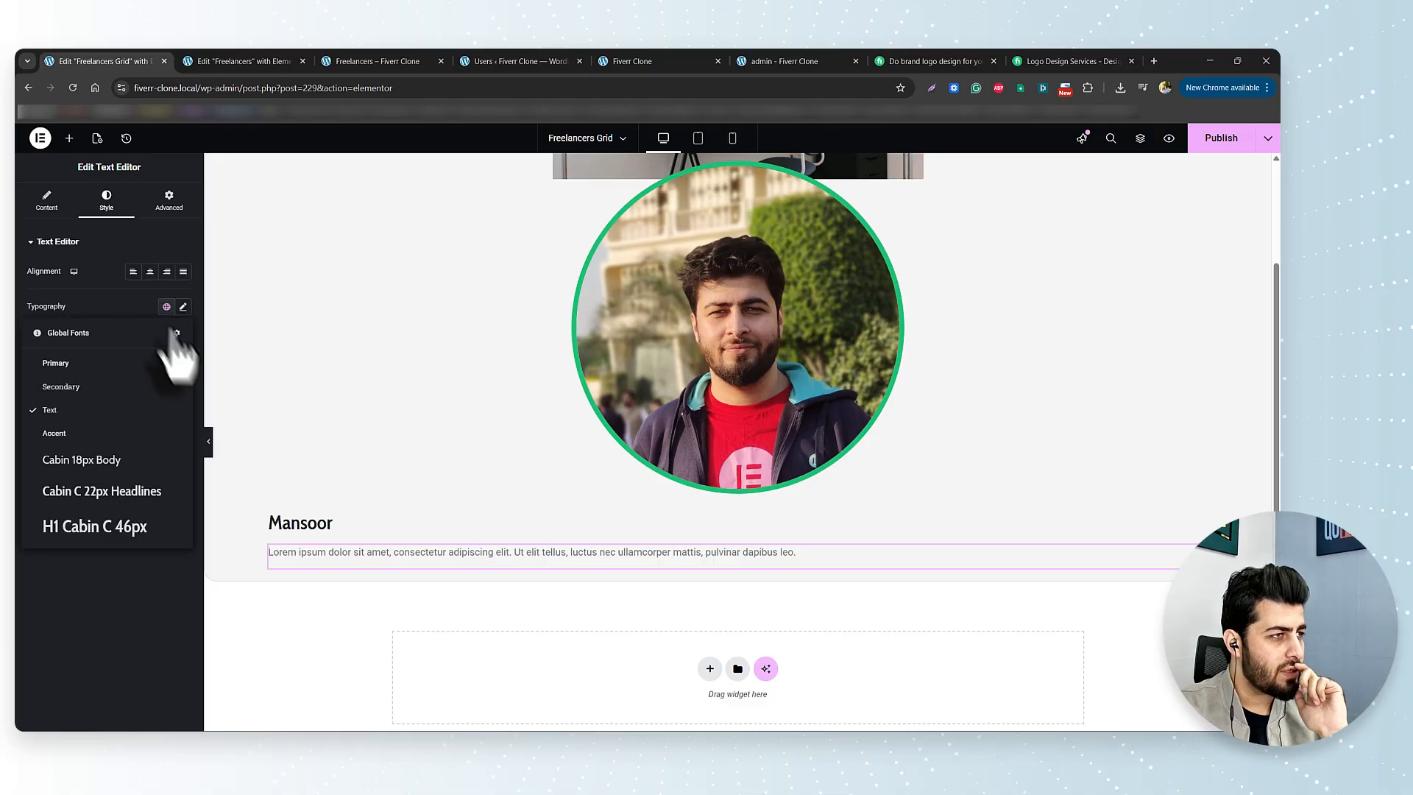
click(127, 460)
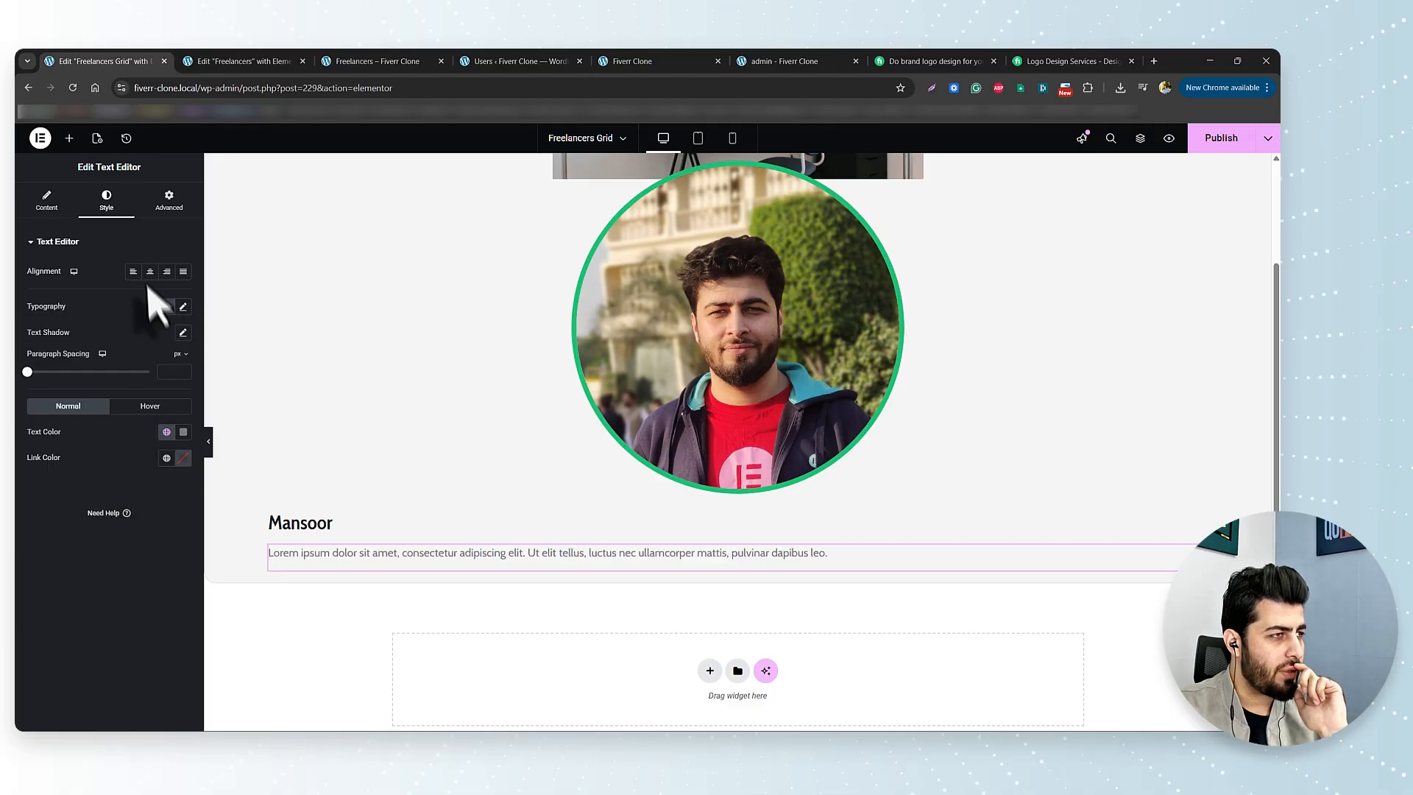
Step: Set the new Text Editor's text colour to the global Dark Grey
click(167, 306)
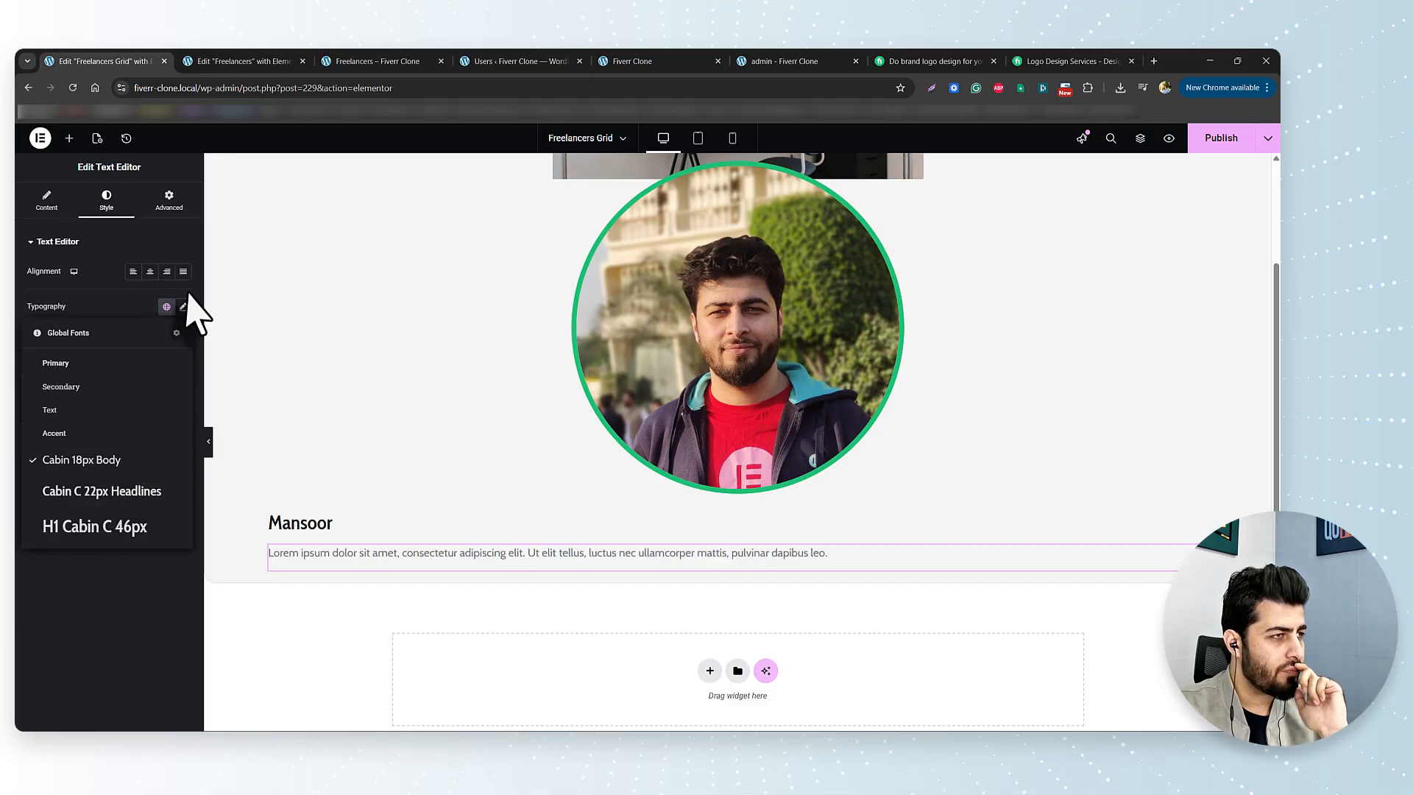
click(167, 307)
click(166, 431)
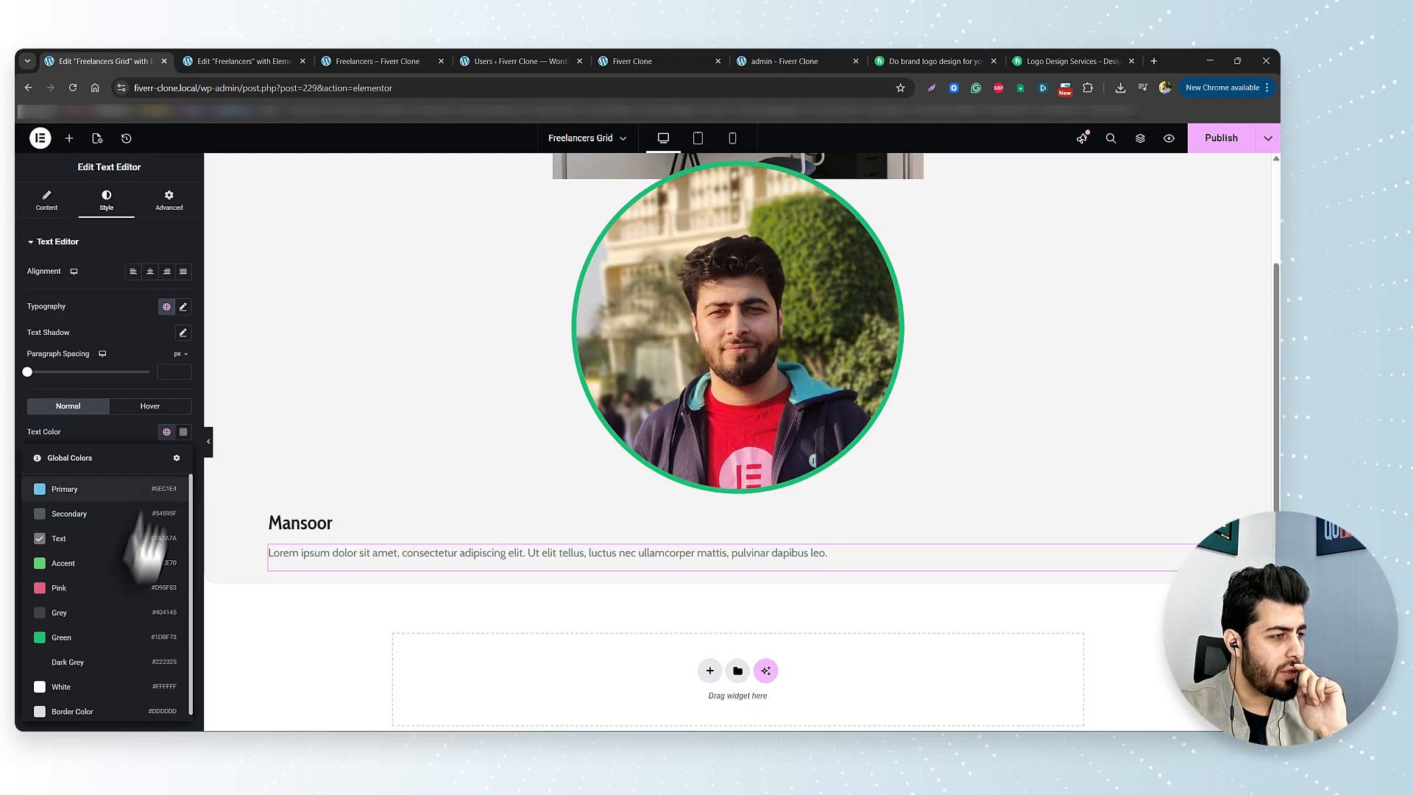
click(99, 659)
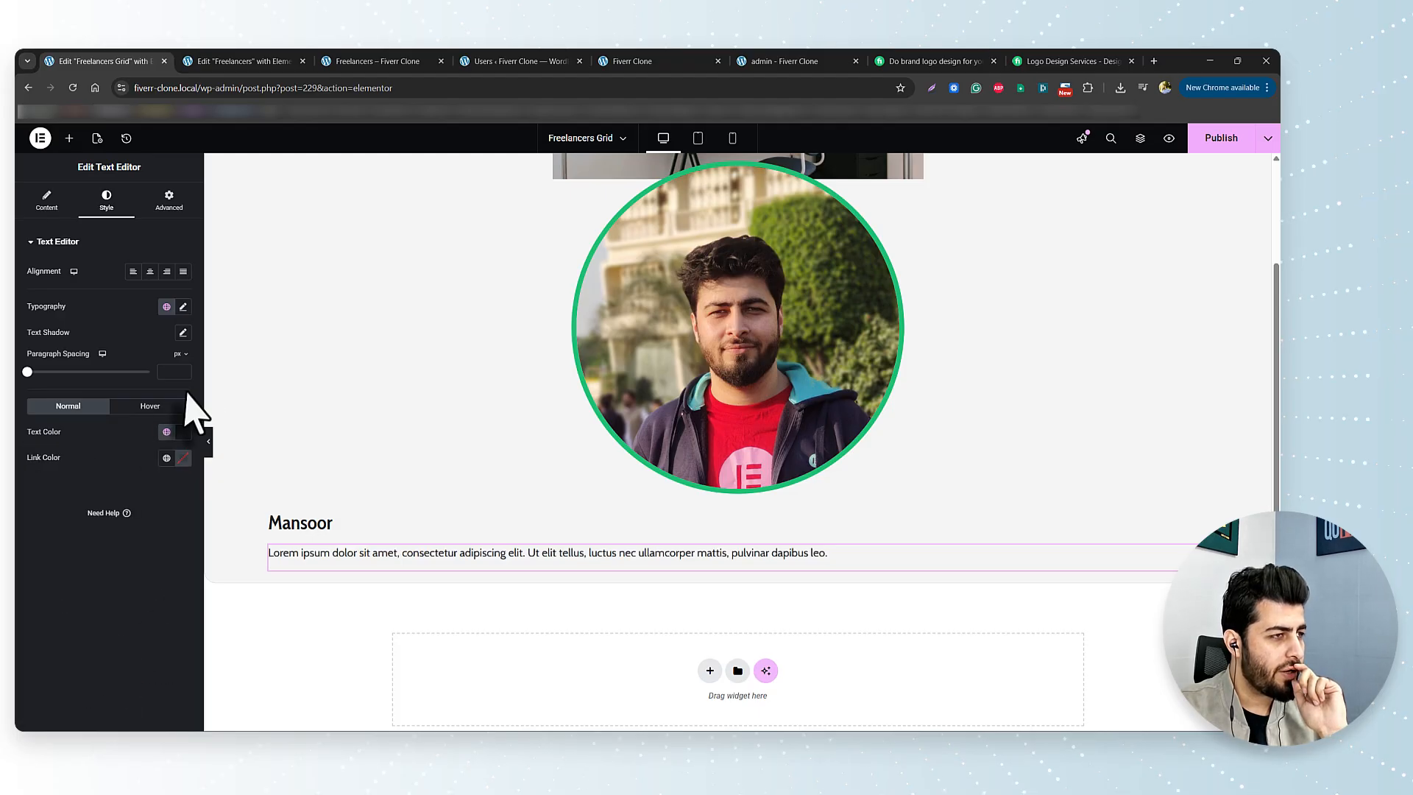
Step: Replace the Text Editor's placeholder text with the JetEngine User Field dynamic tag, using the About Me field
click(47, 198)
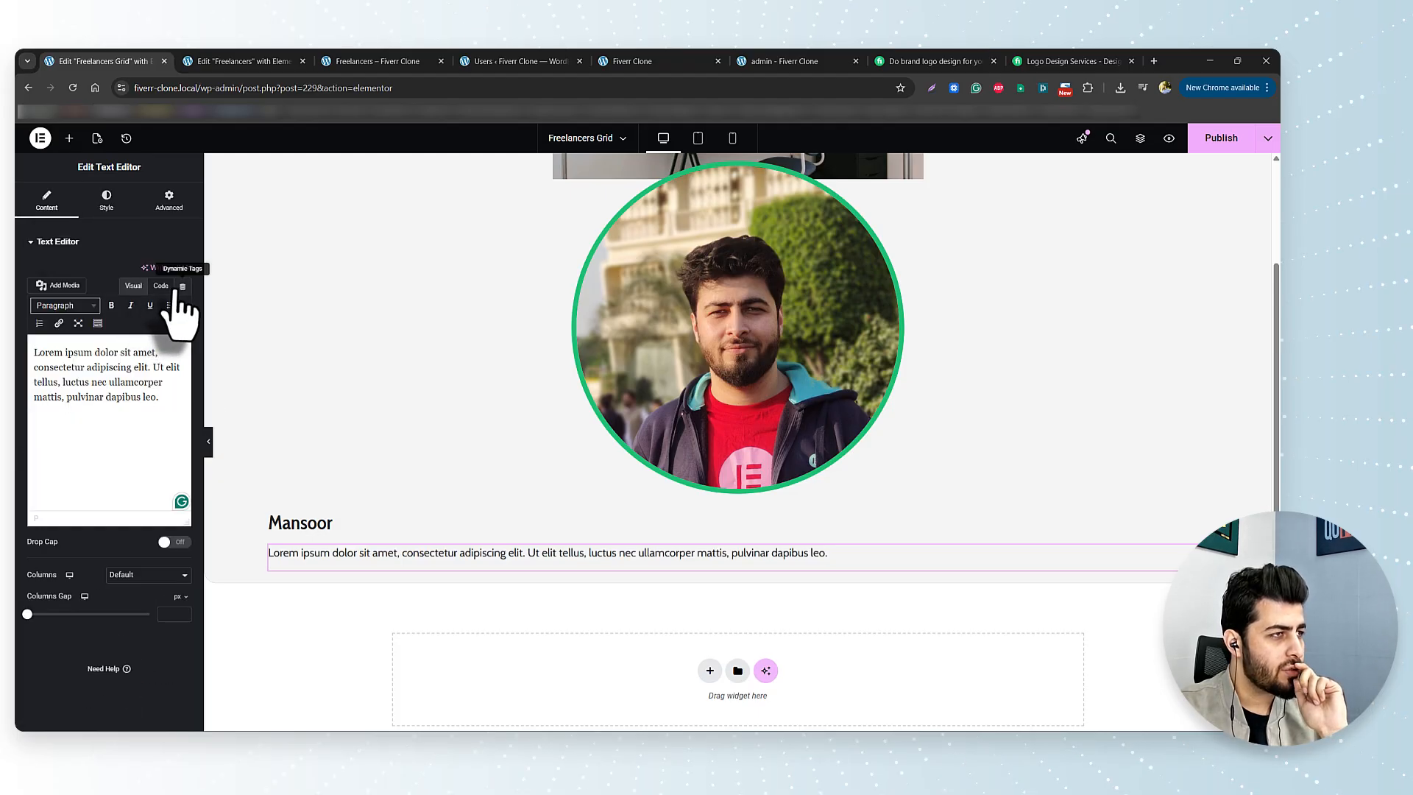
click(181, 287)
scroll(118, 464, down, 5)
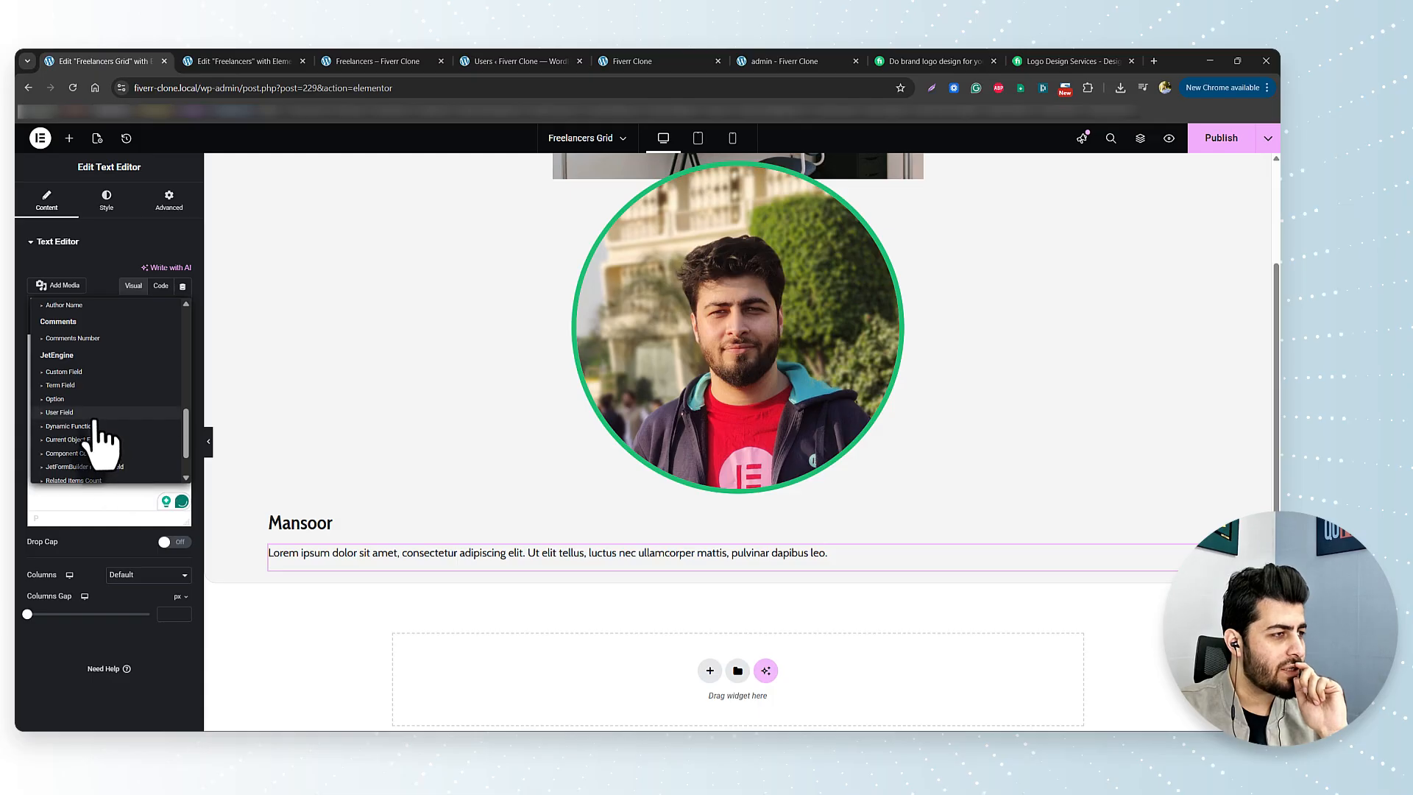
scroll(104, 442, down, 2)
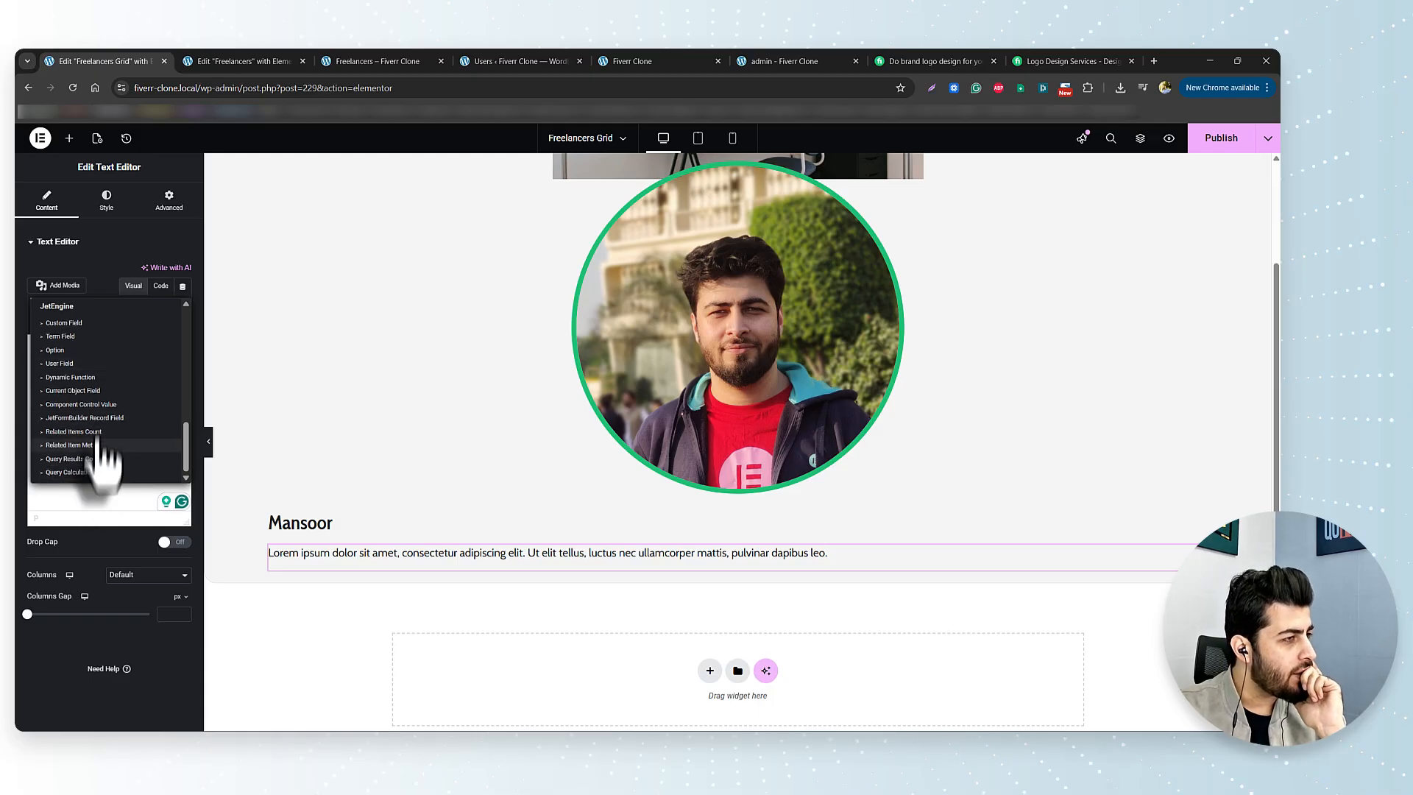
scroll(68, 398, up, 2)
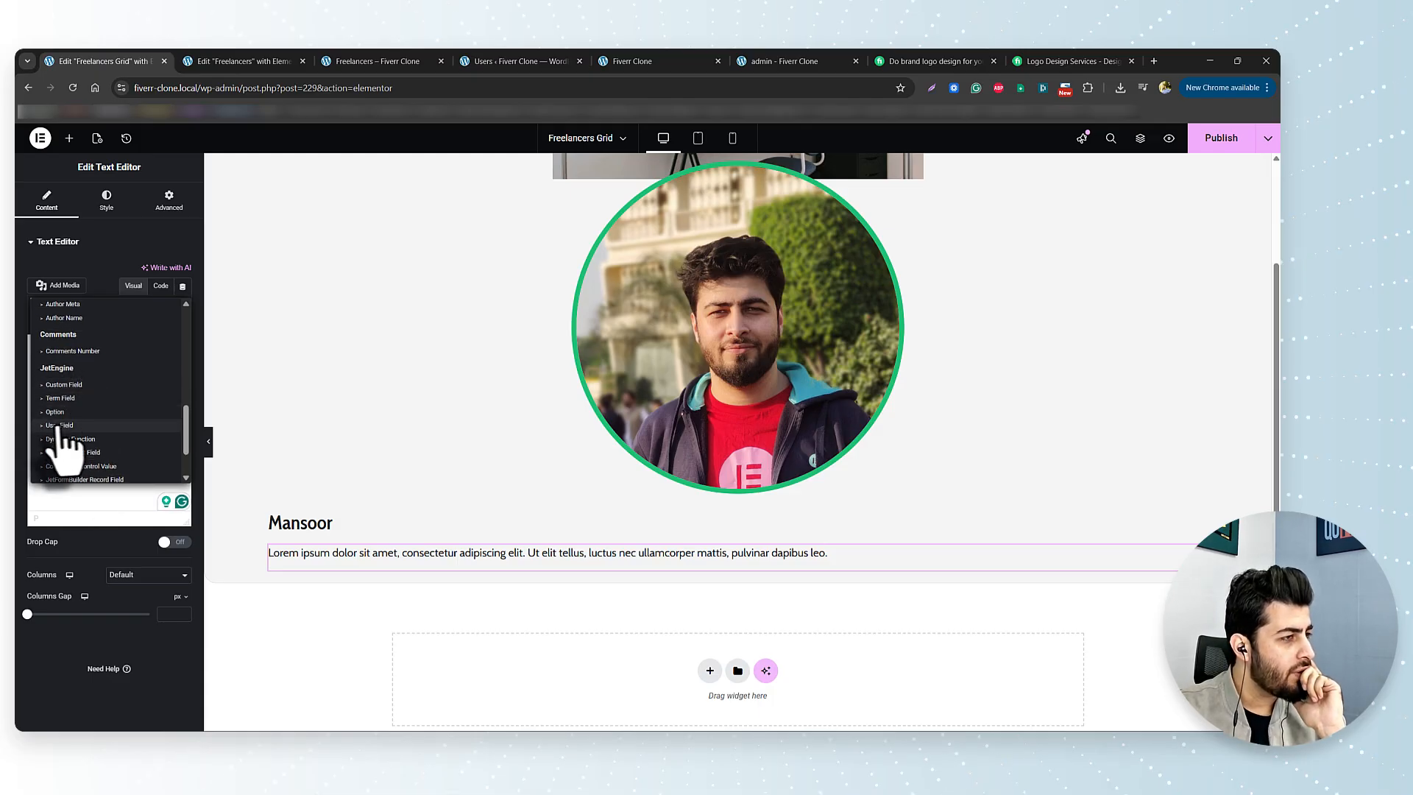
click(59, 425)
click(124, 343)
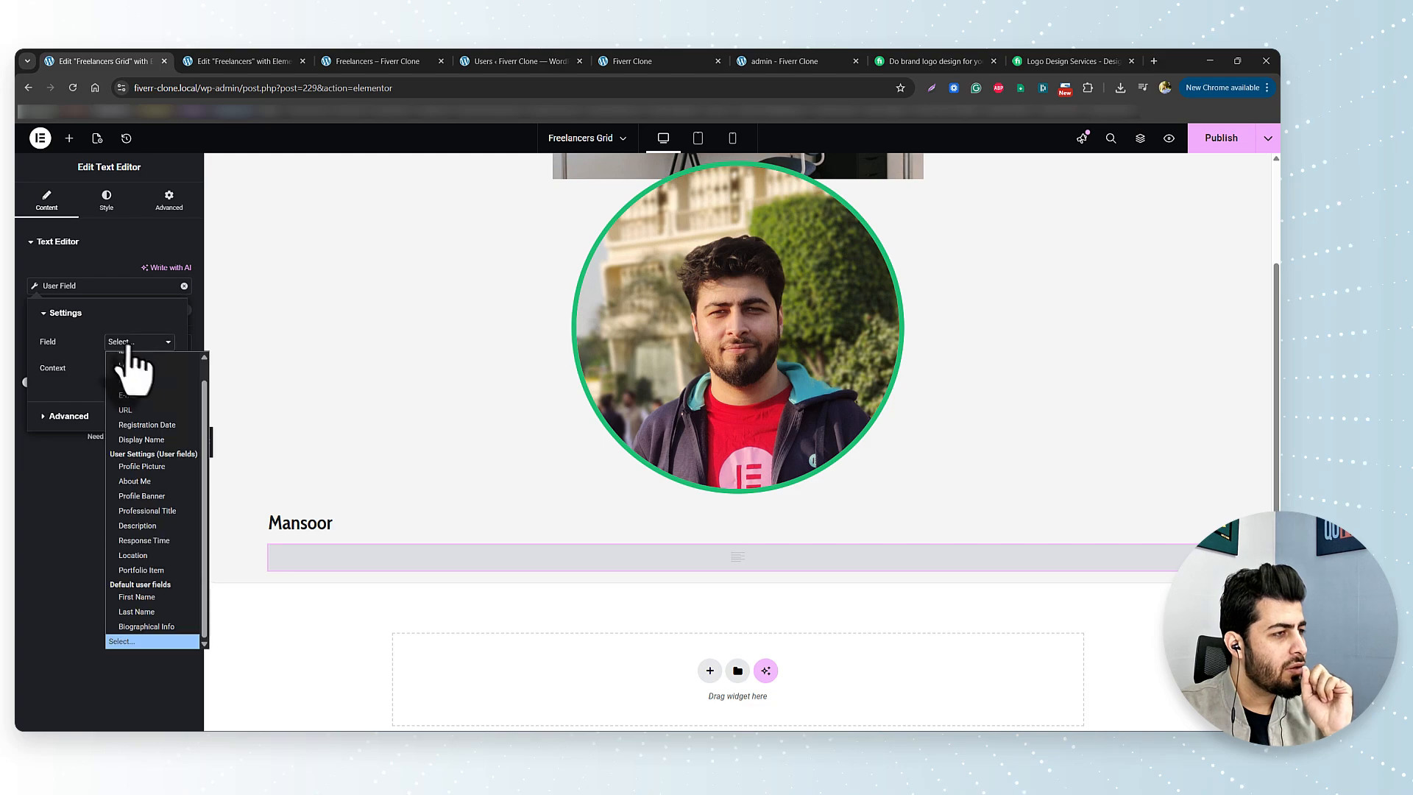
click(165, 488)
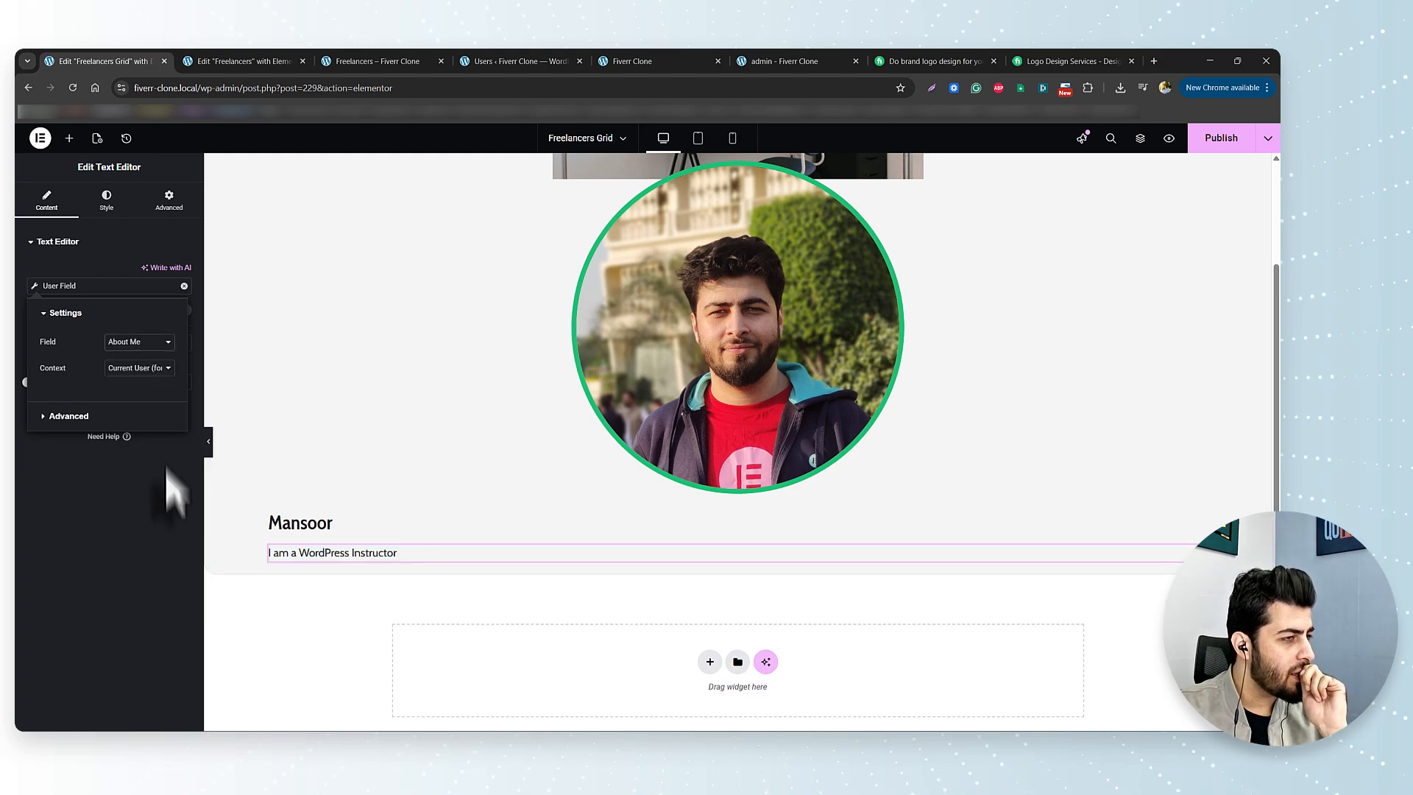
Step: Try the Description field in the Text Editor's User Field tag, look over its context options, and switch back to About Me
click(142, 341)
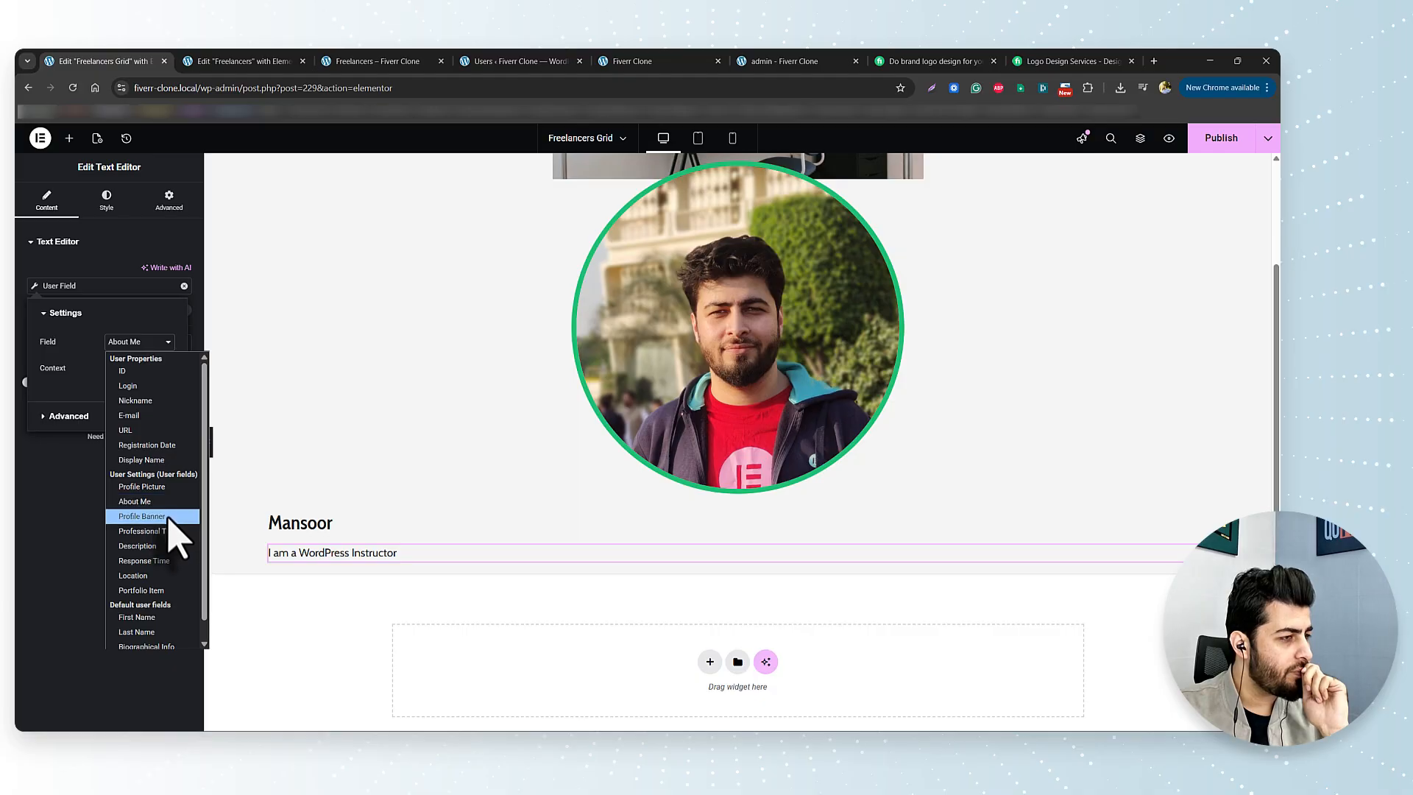
click(151, 546)
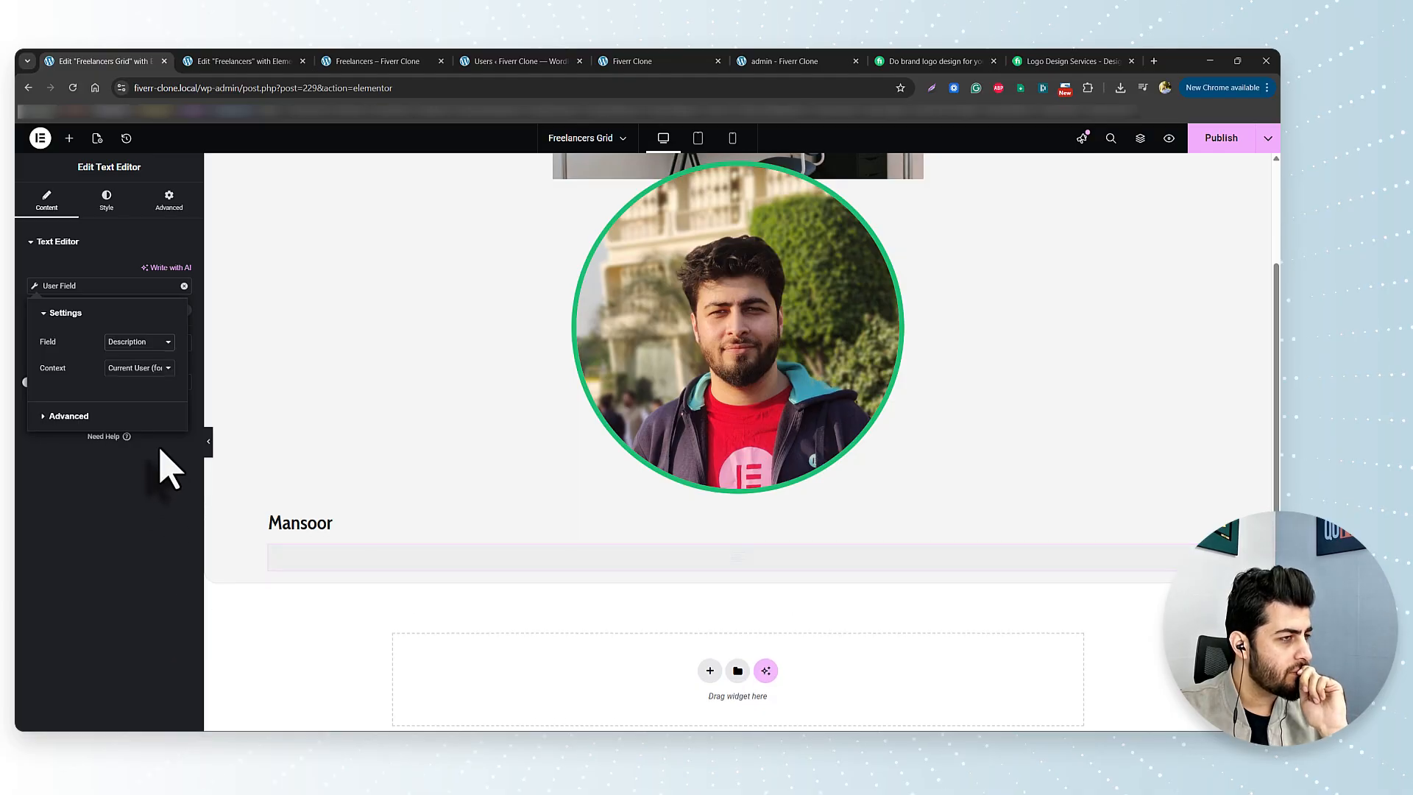
click(53, 417)
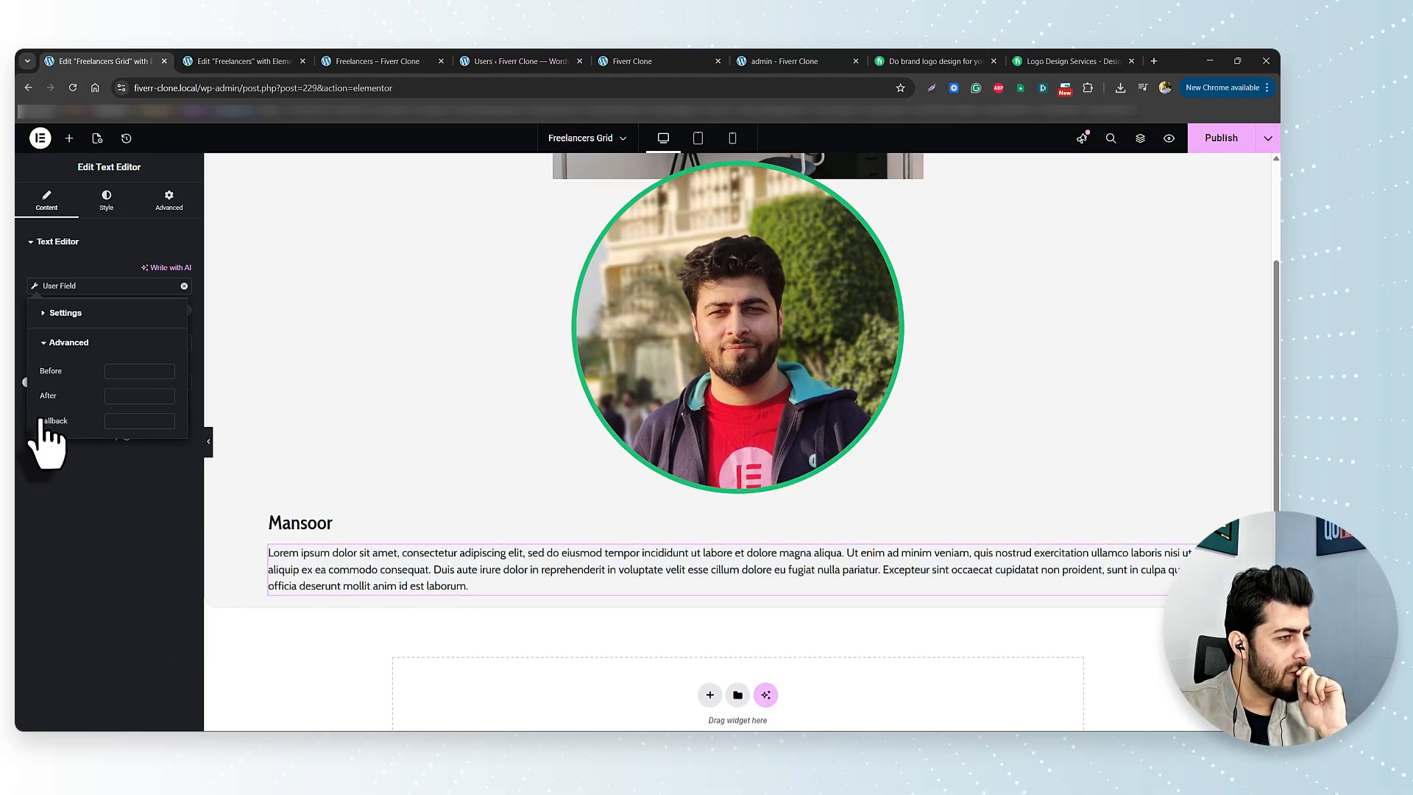
click(46, 314)
click(154, 369)
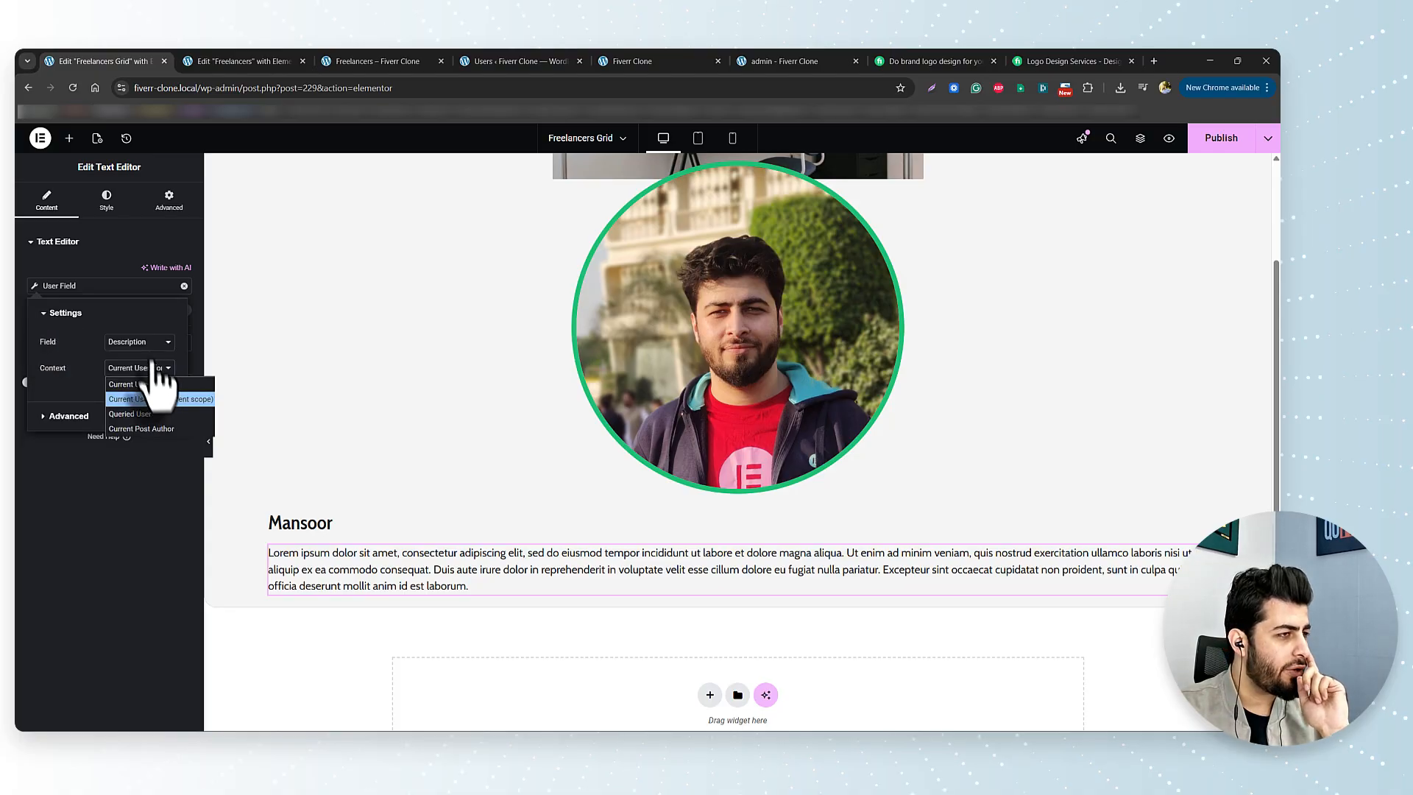
click(151, 343)
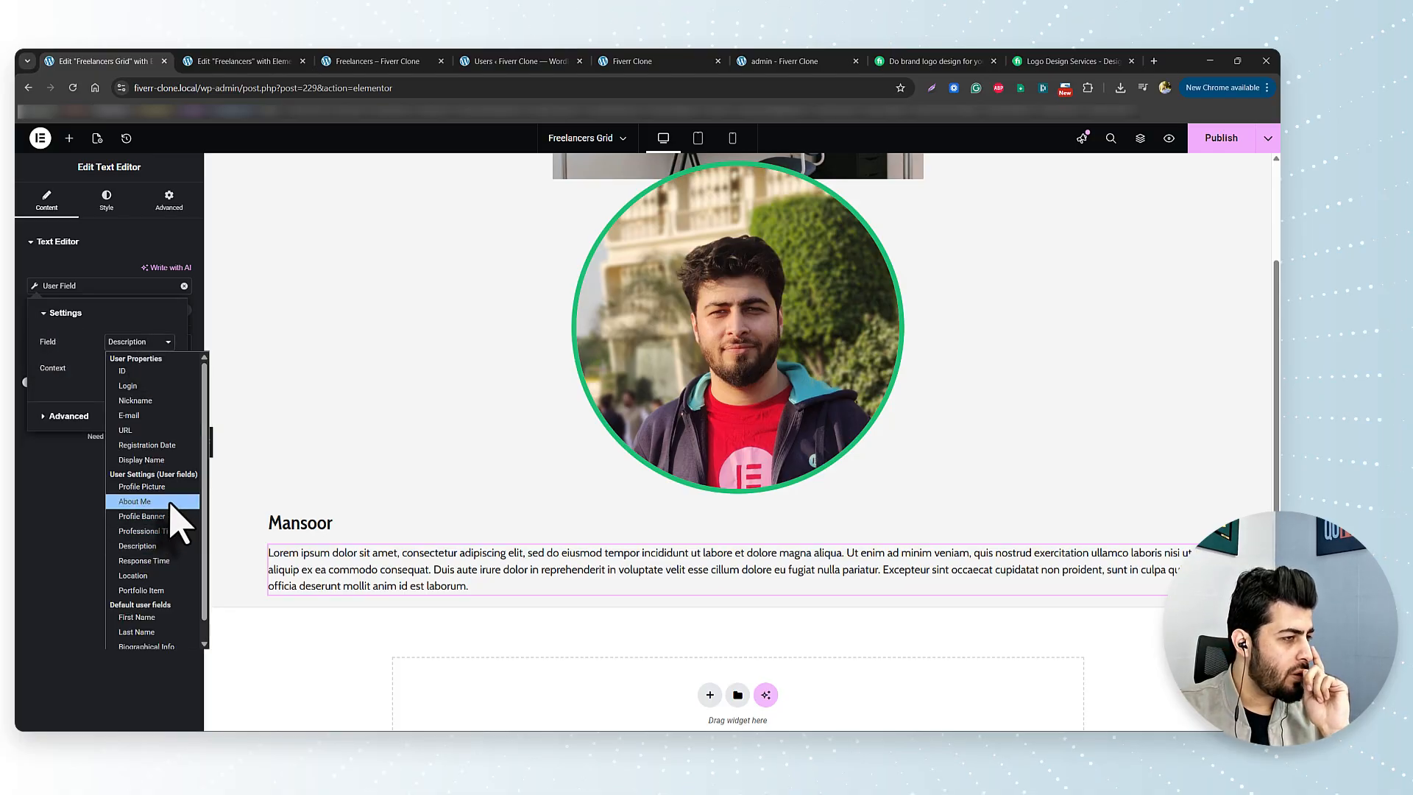
click(170, 503)
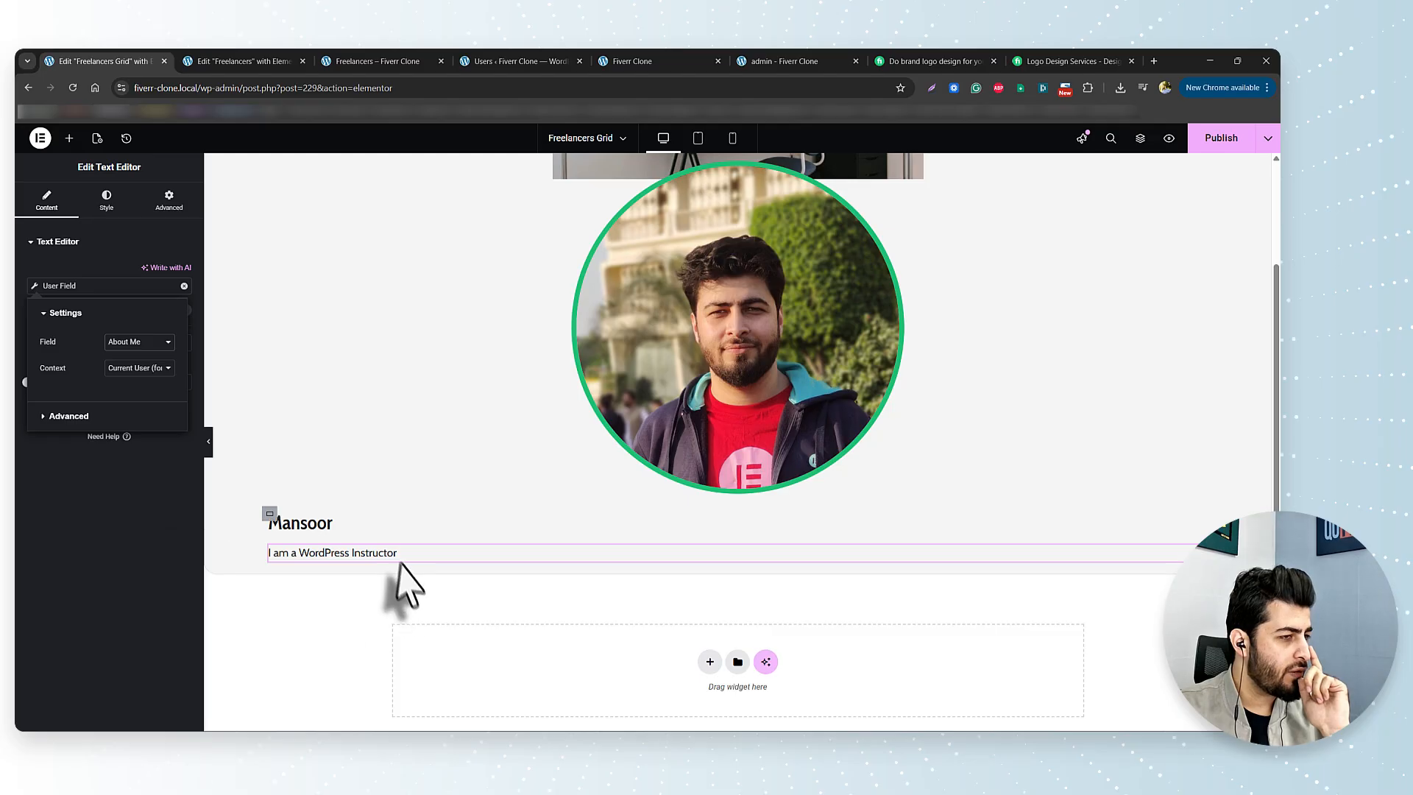
Step: Set the gaps of the container holding the name heading and About Me text to 10 px
click(270, 513)
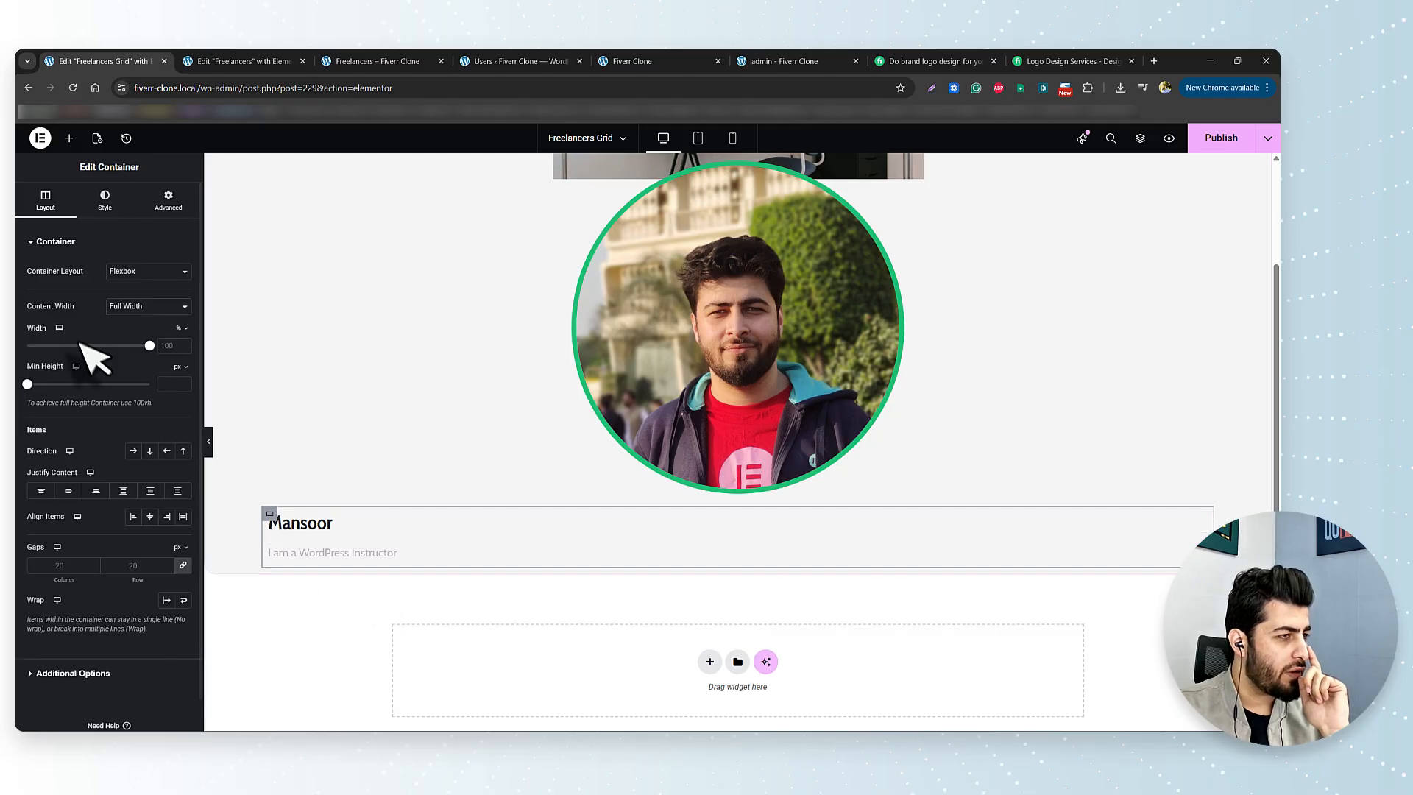
click(140, 566)
text(10)
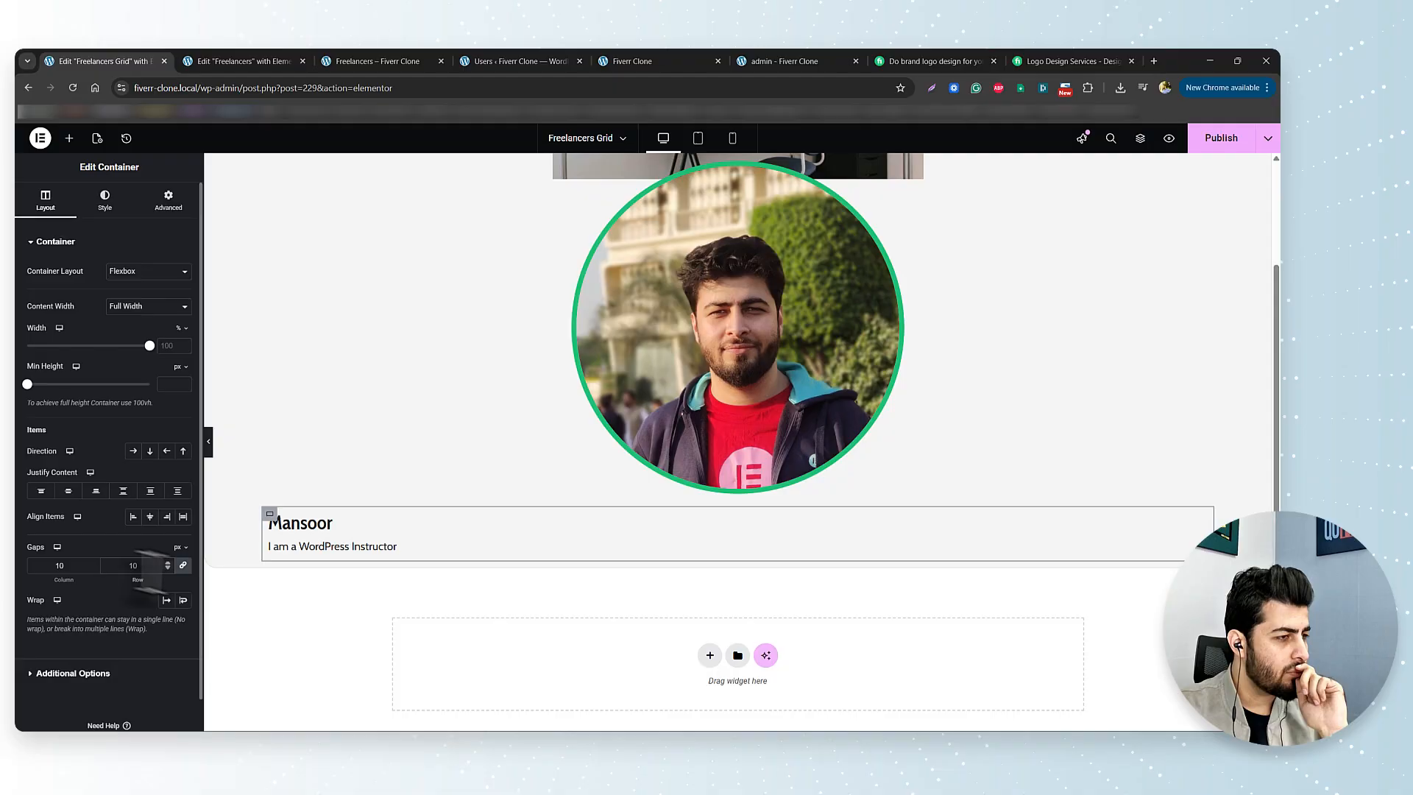
Step: Check the context of the About Me text's User Field tag, keeping the Current User option for the current scope
click(346, 551)
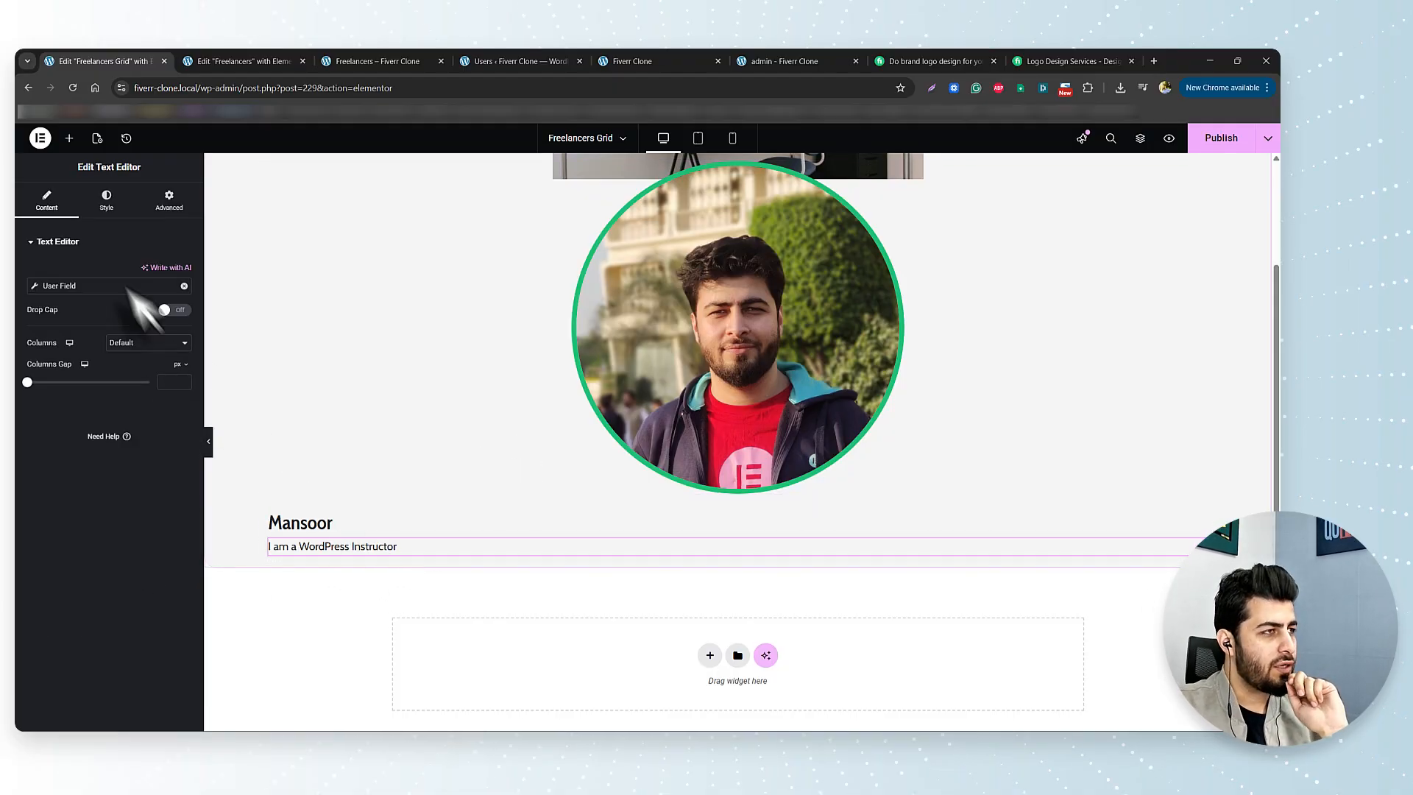
click(68, 139)
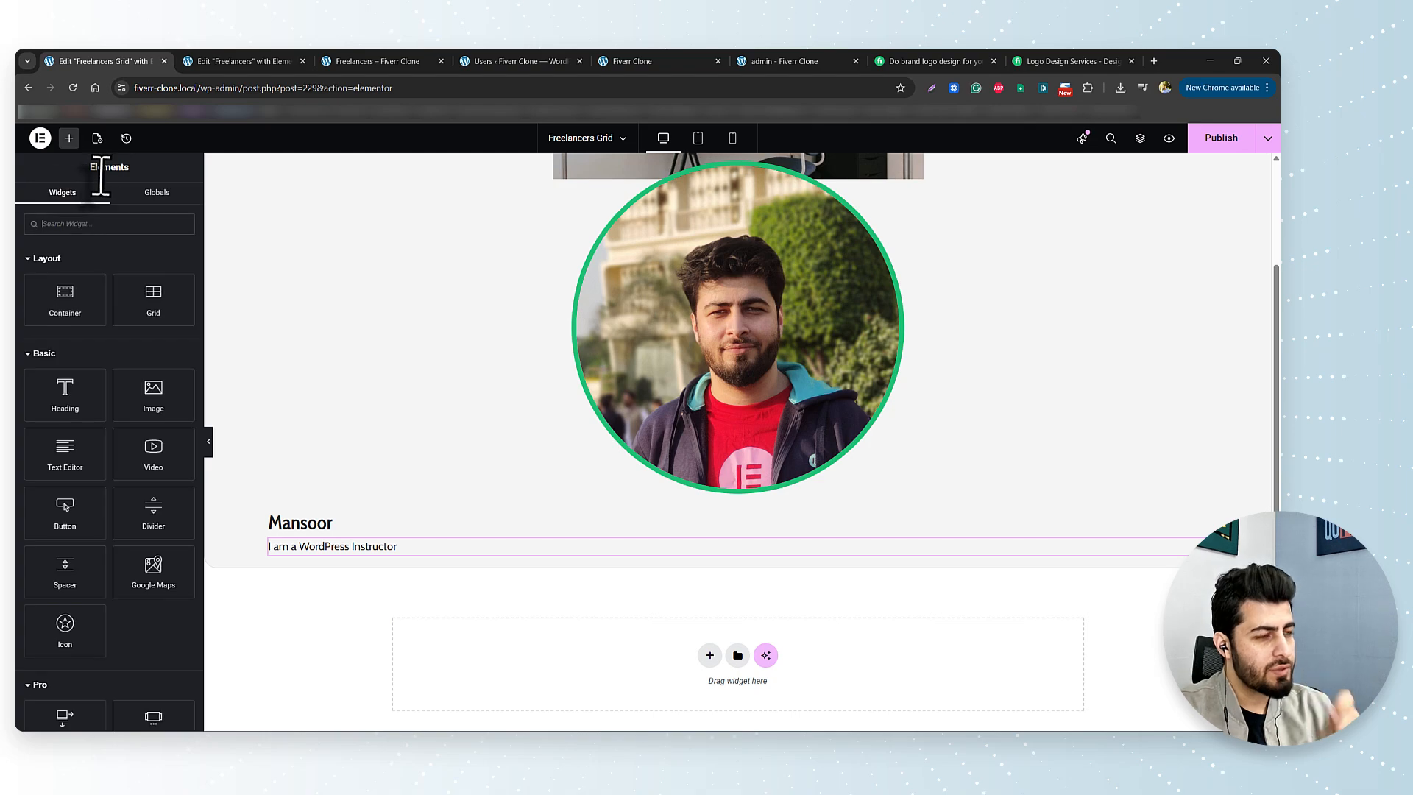
click(342, 551)
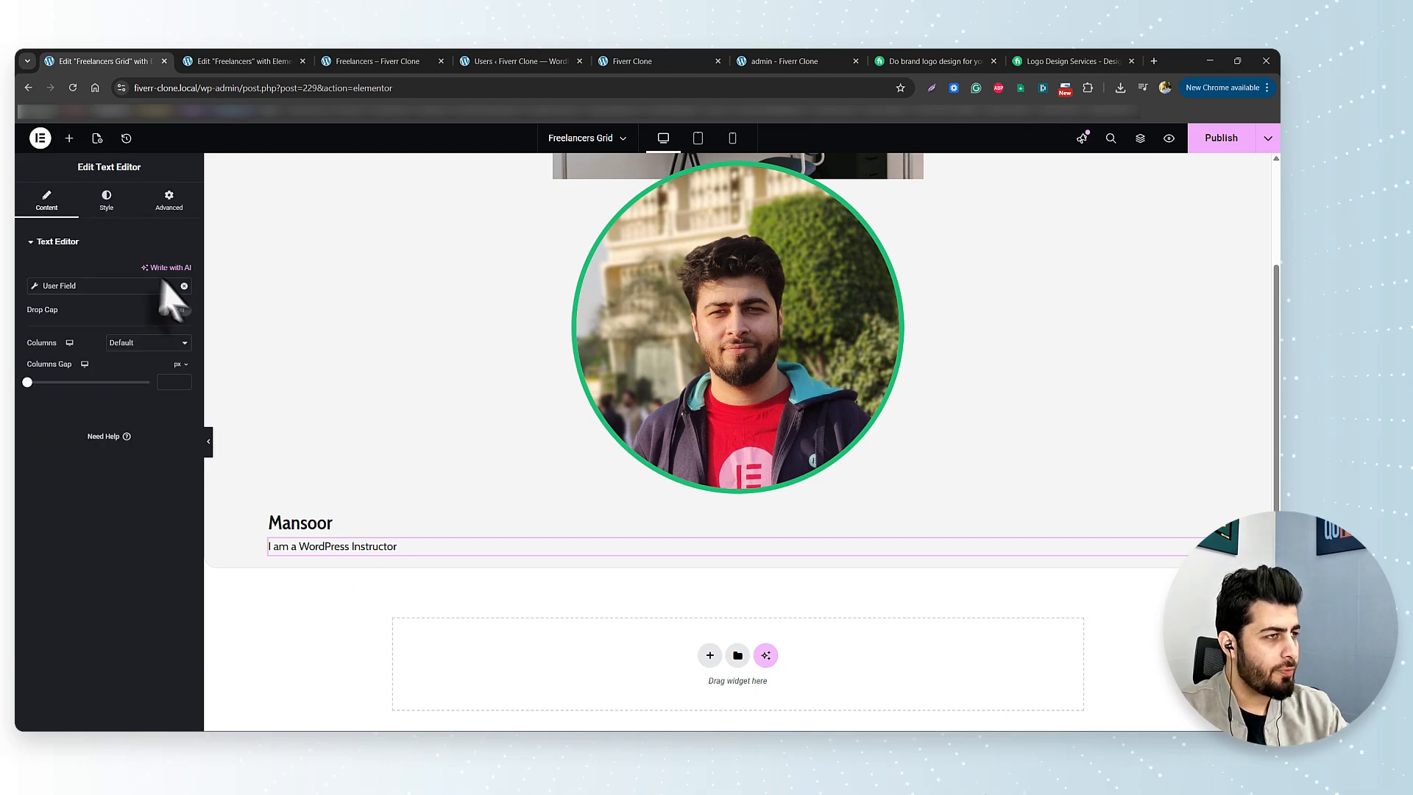
click(35, 292)
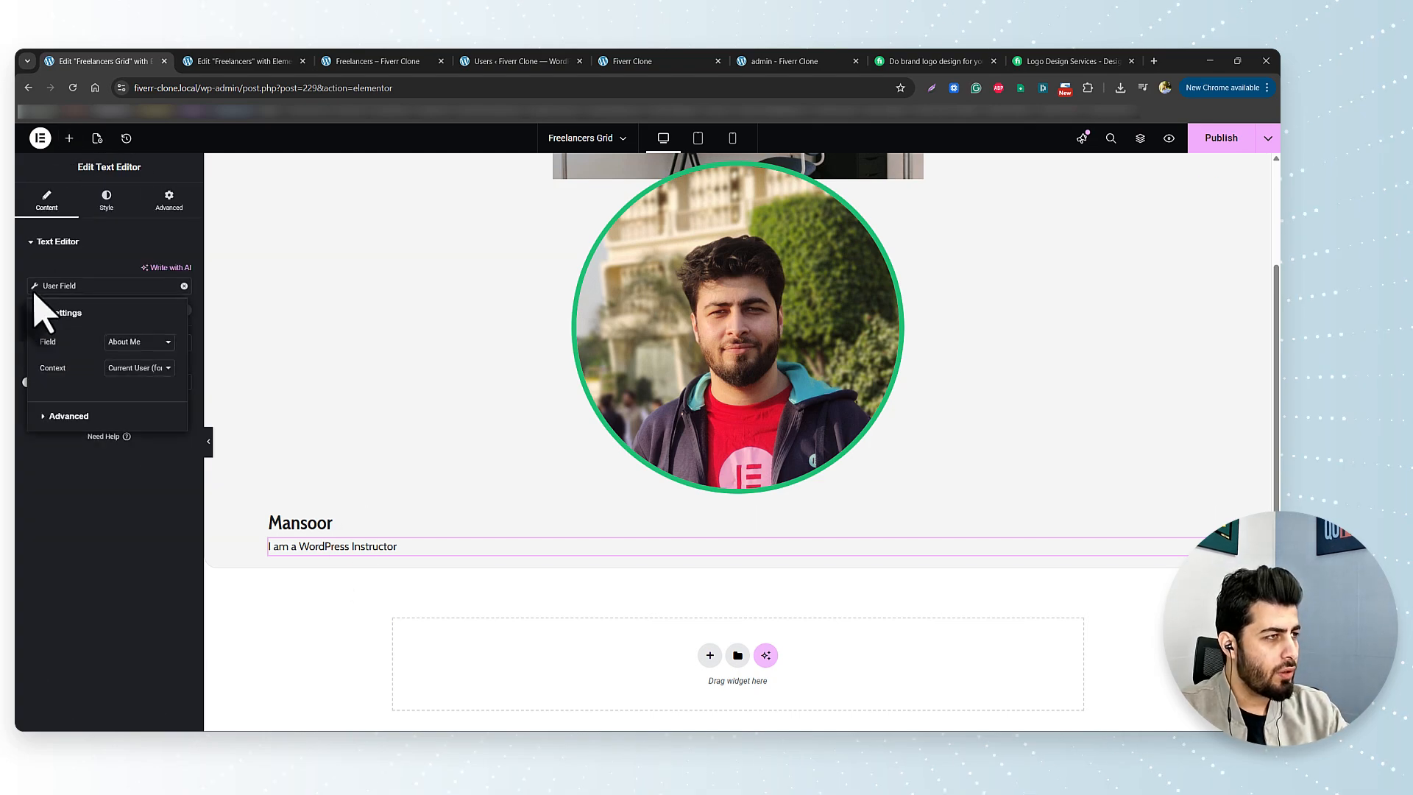
click(148, 368)
click(144, 403)
Step: Add an Icon List widget directly below the About Me text in the card
click(69, 138)
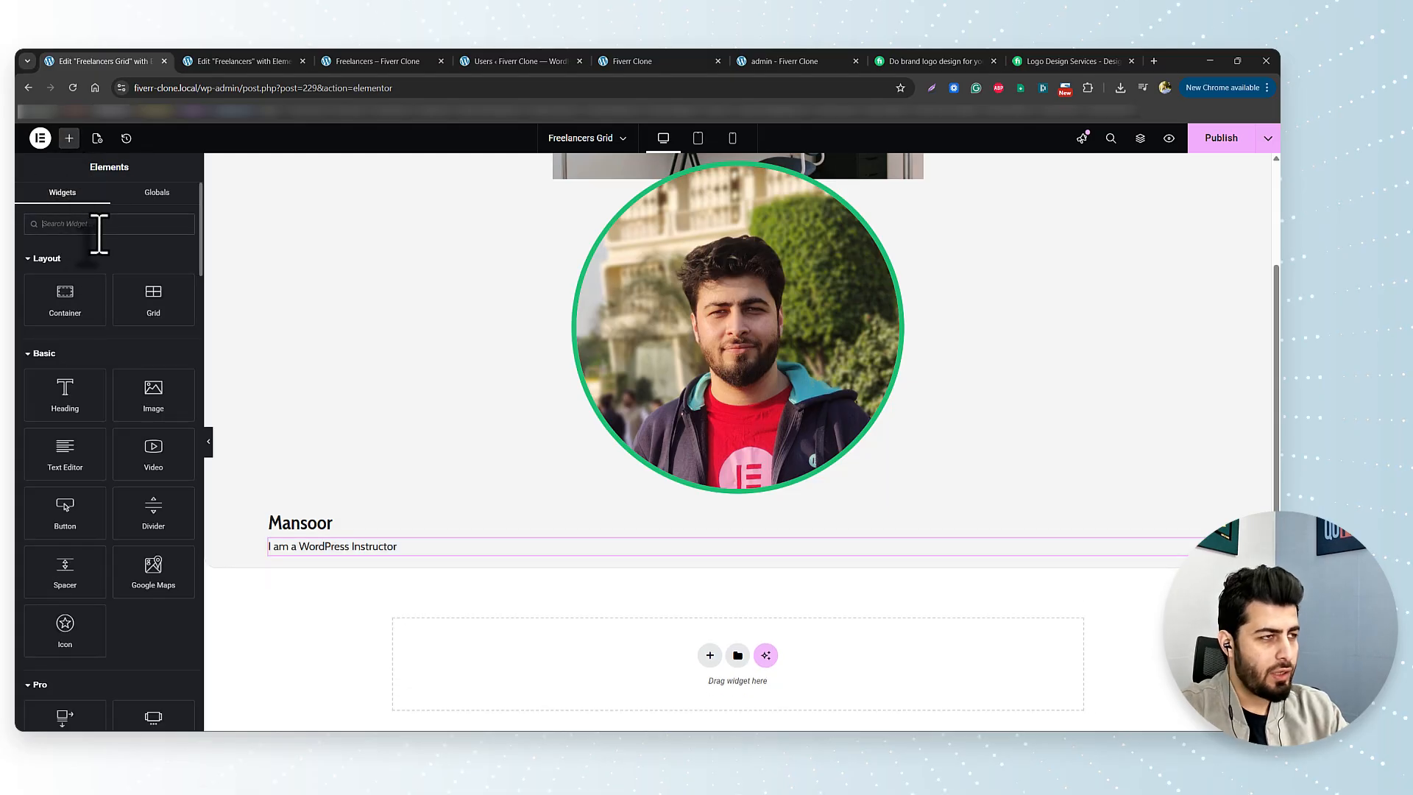
text(list)
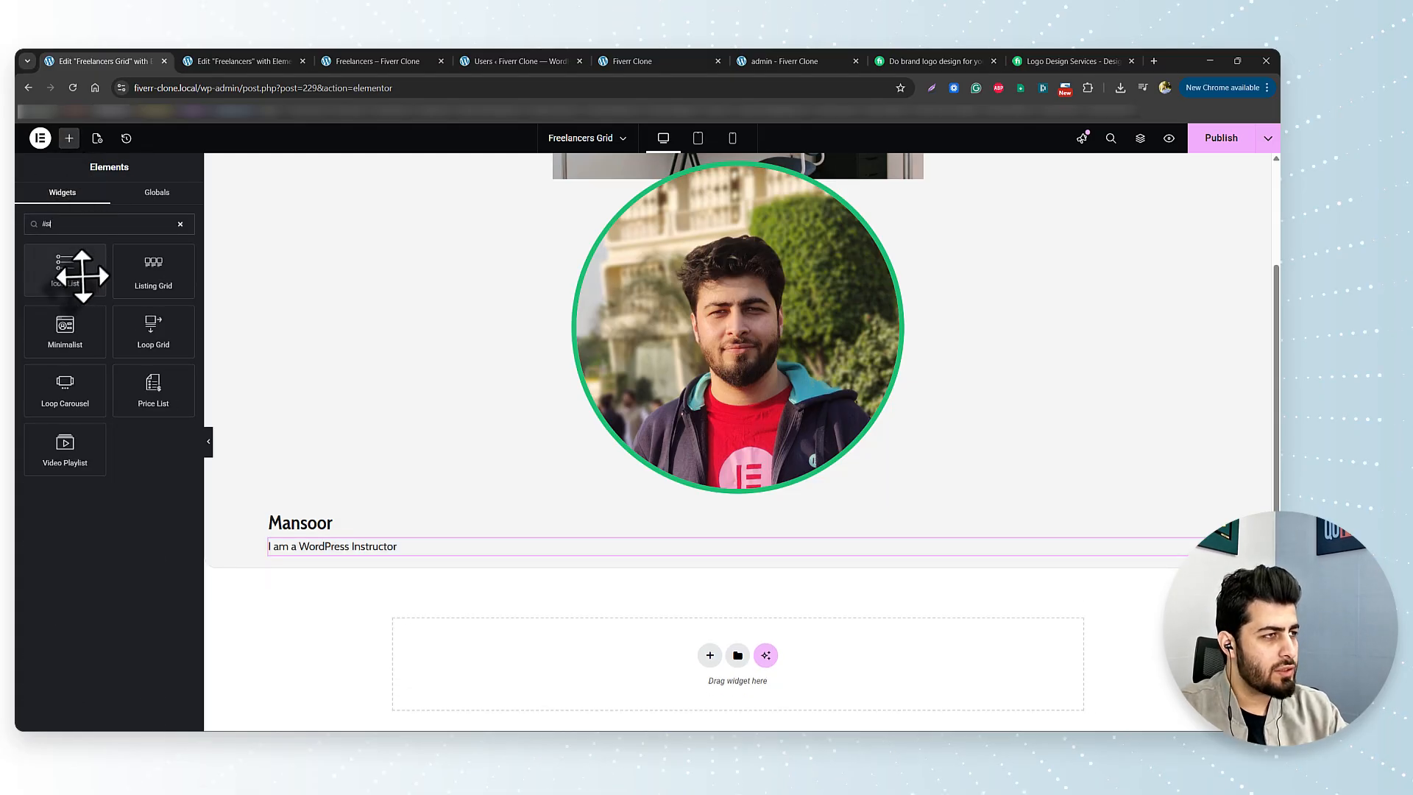
drag(82, 278, 380, 557)
scroll(383, 574, down, 1)
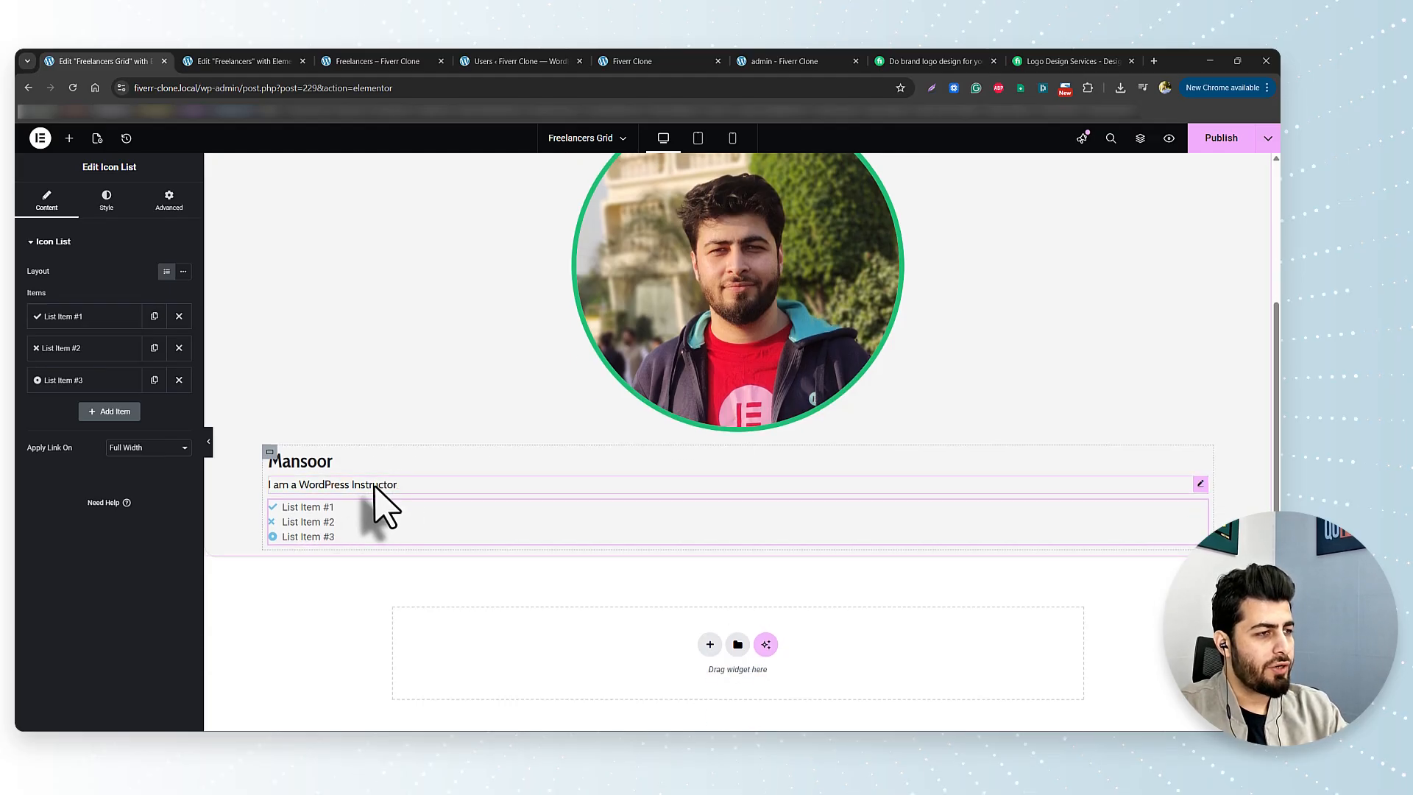
Step: Replace the first list item's icon with the hollow-centred map marker from the Icon Library
click(87, 321)
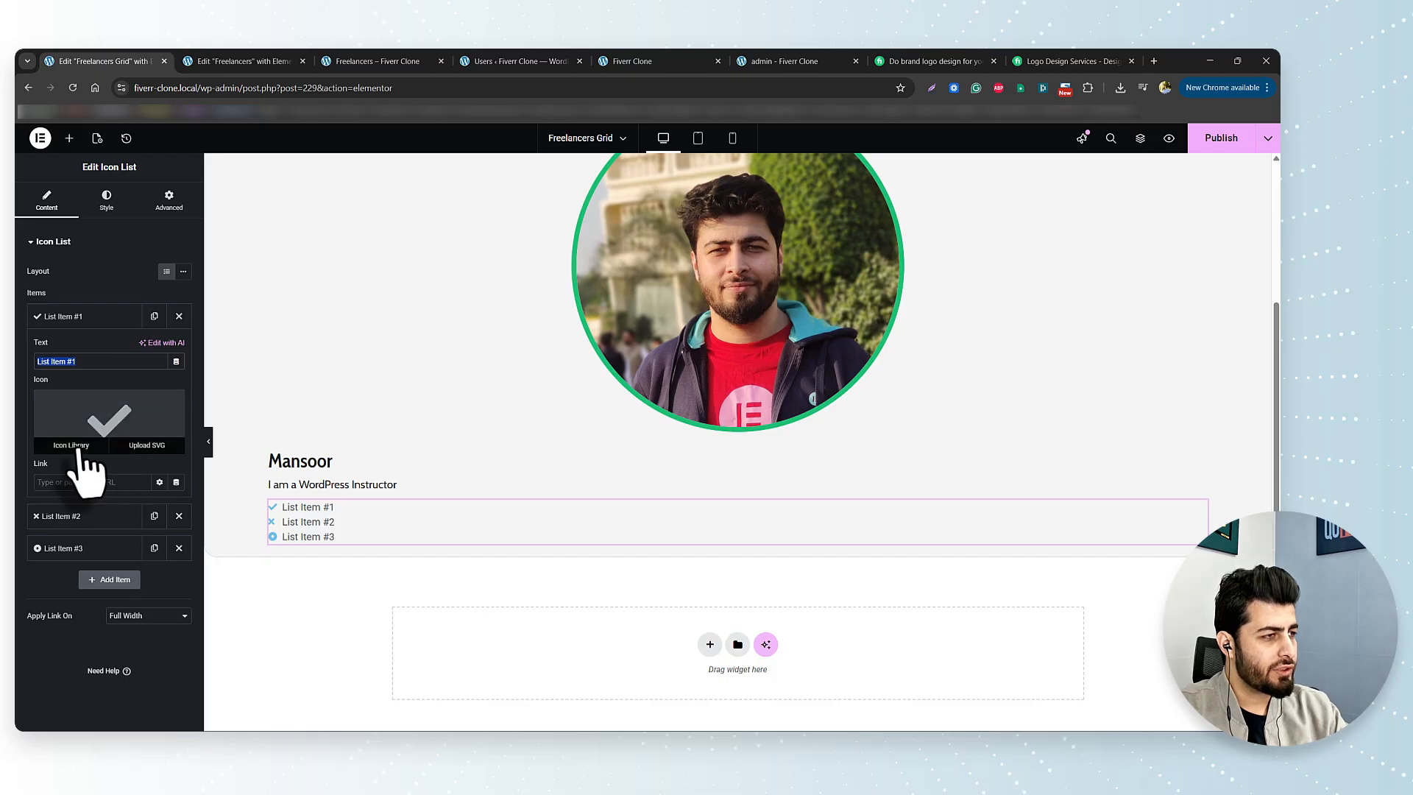
click(80, 447)
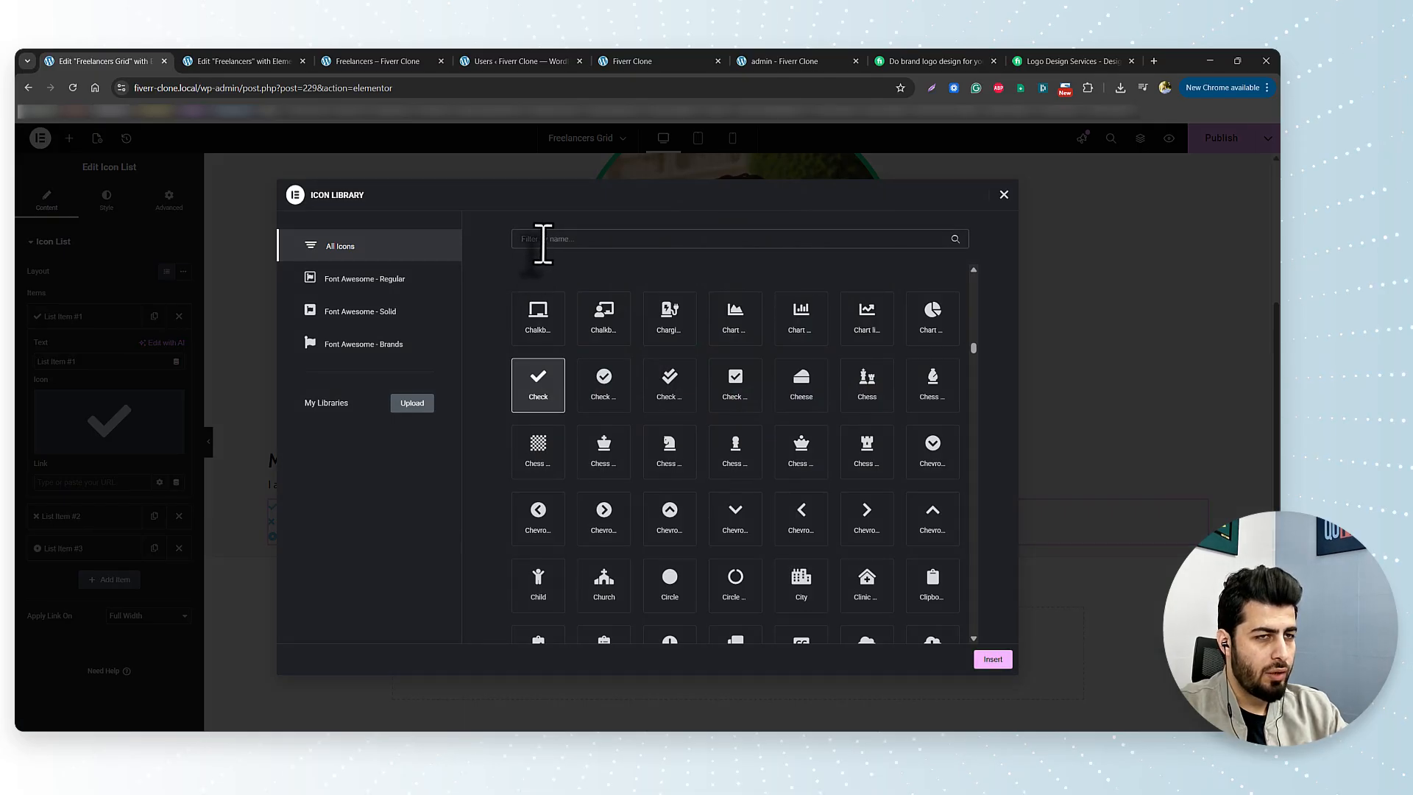
text(map)
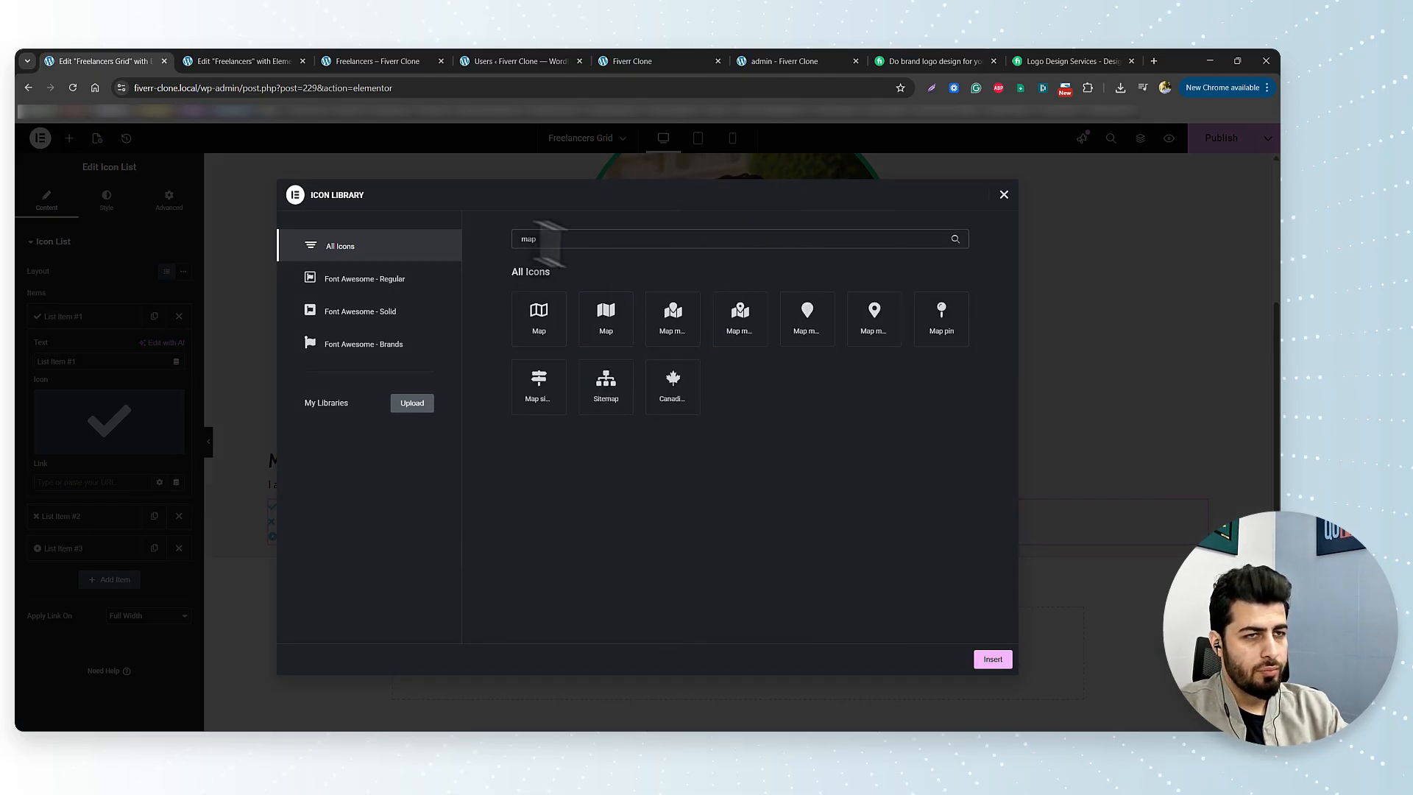
click(886, 324)
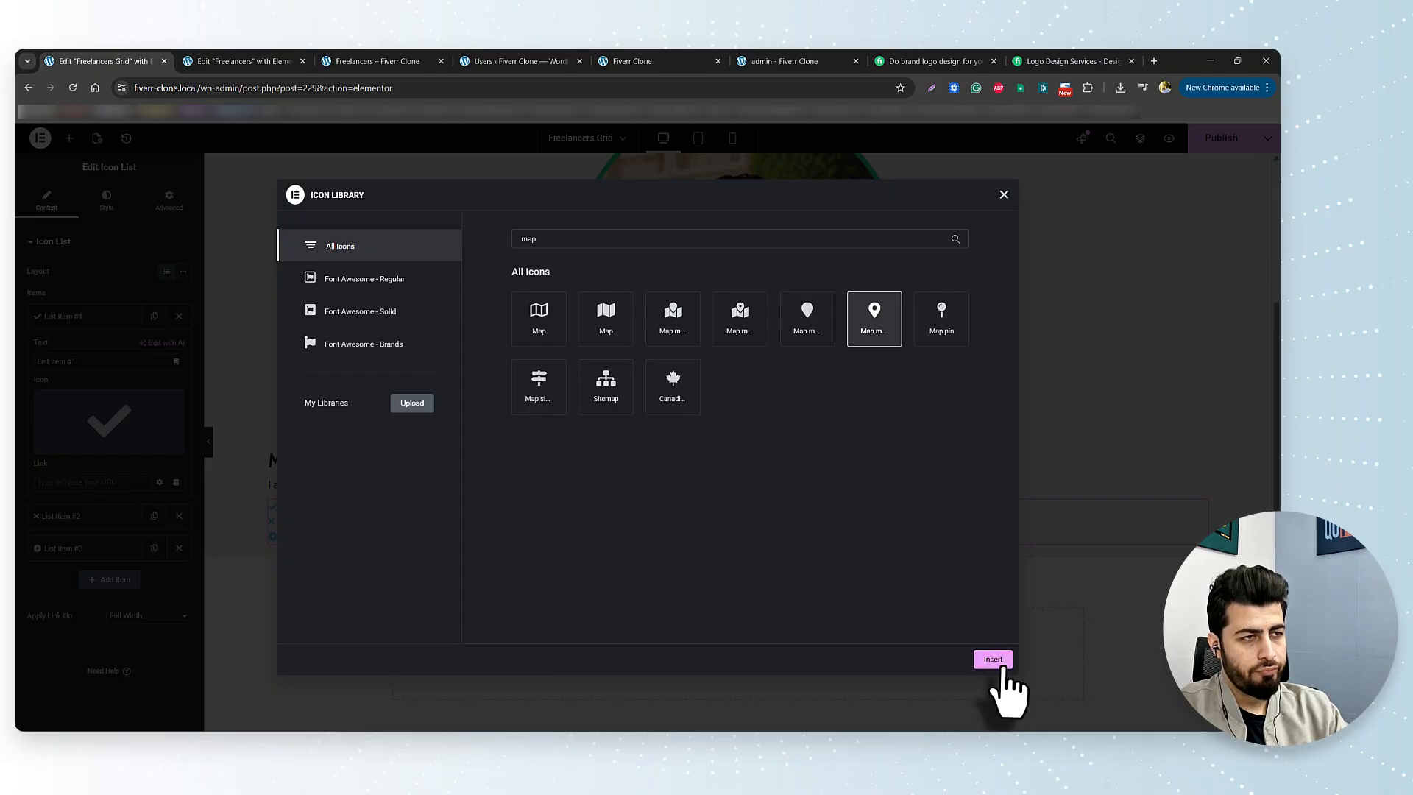
click(998, 660)
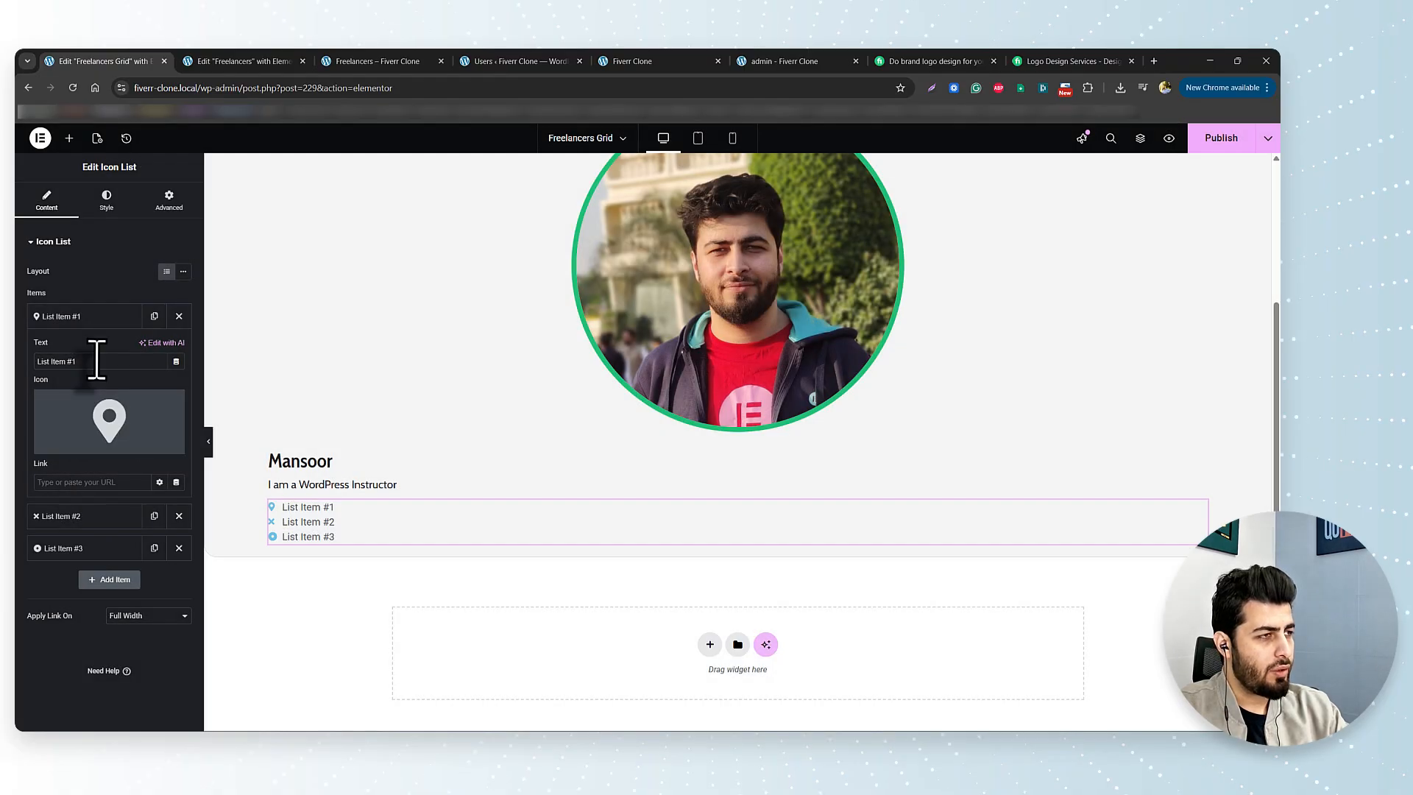
Step: Link the first list item's text to the JetEngine User Field dynamic tag, using the Location field
click(176, 361)
scroll(81, 478, down, 10)
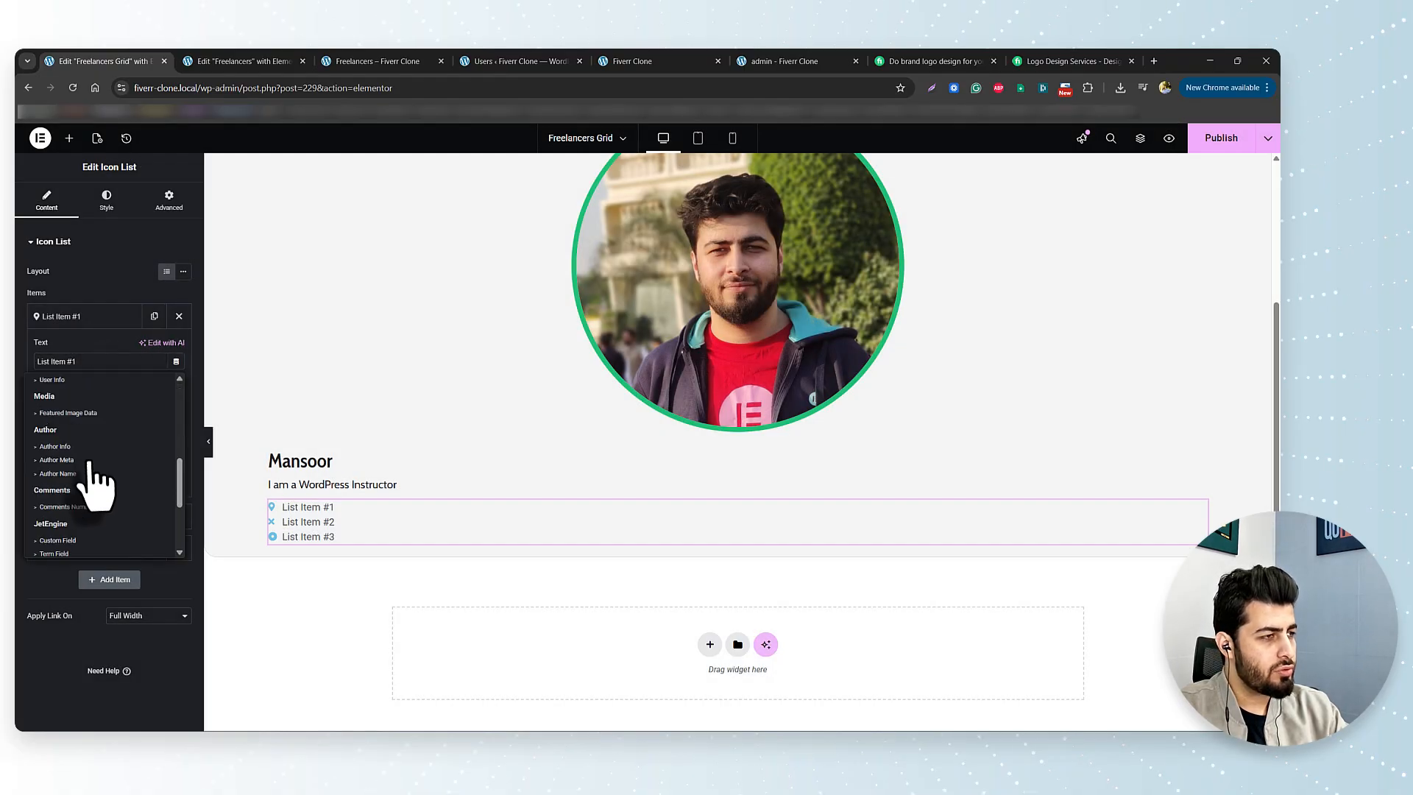
click(53, 439)
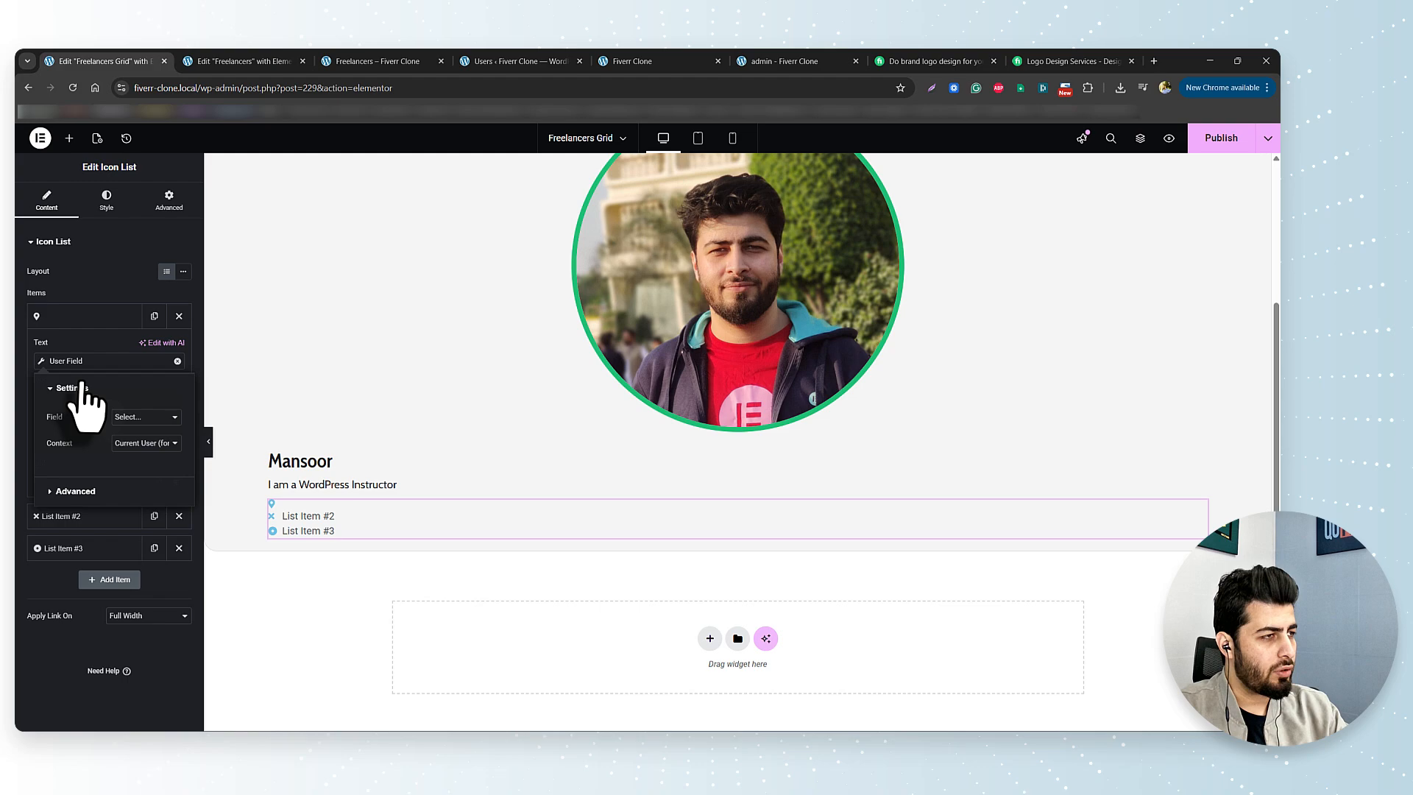
click(147, 417)
click(165, 629)
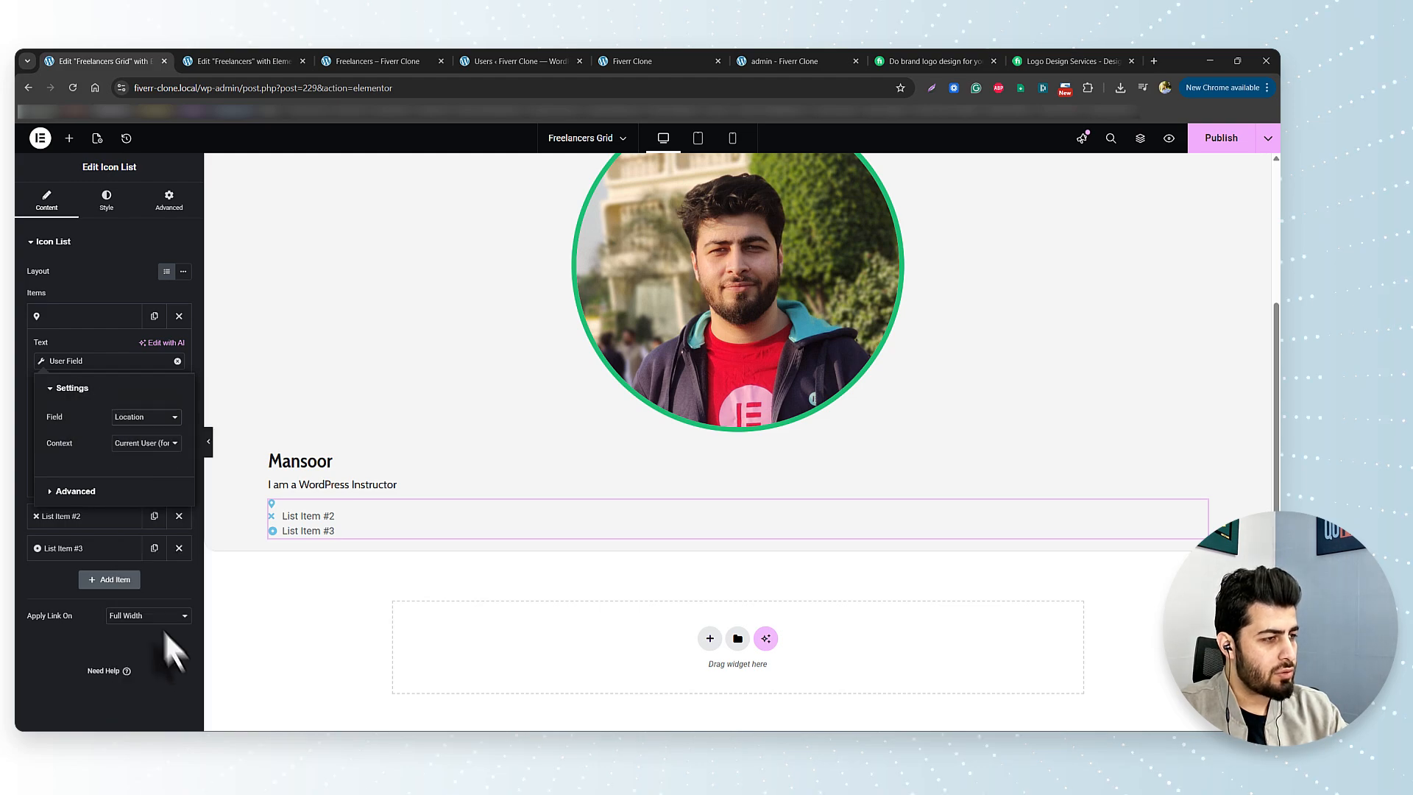
Step: Expand the second list item and examine the location, language and response time entries on the admin's seller profile page
click(48, 516)
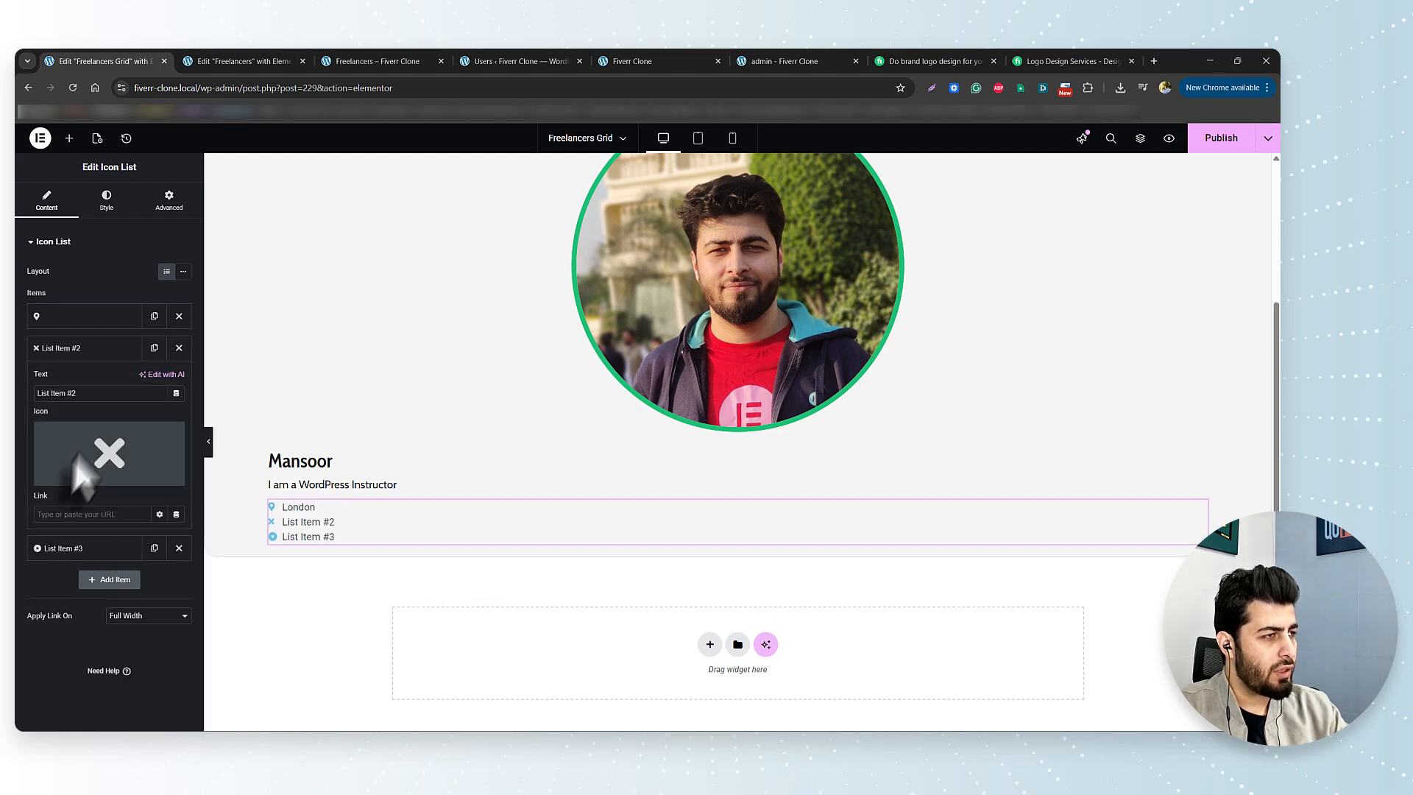
click(401, 62)
click(508, 61)
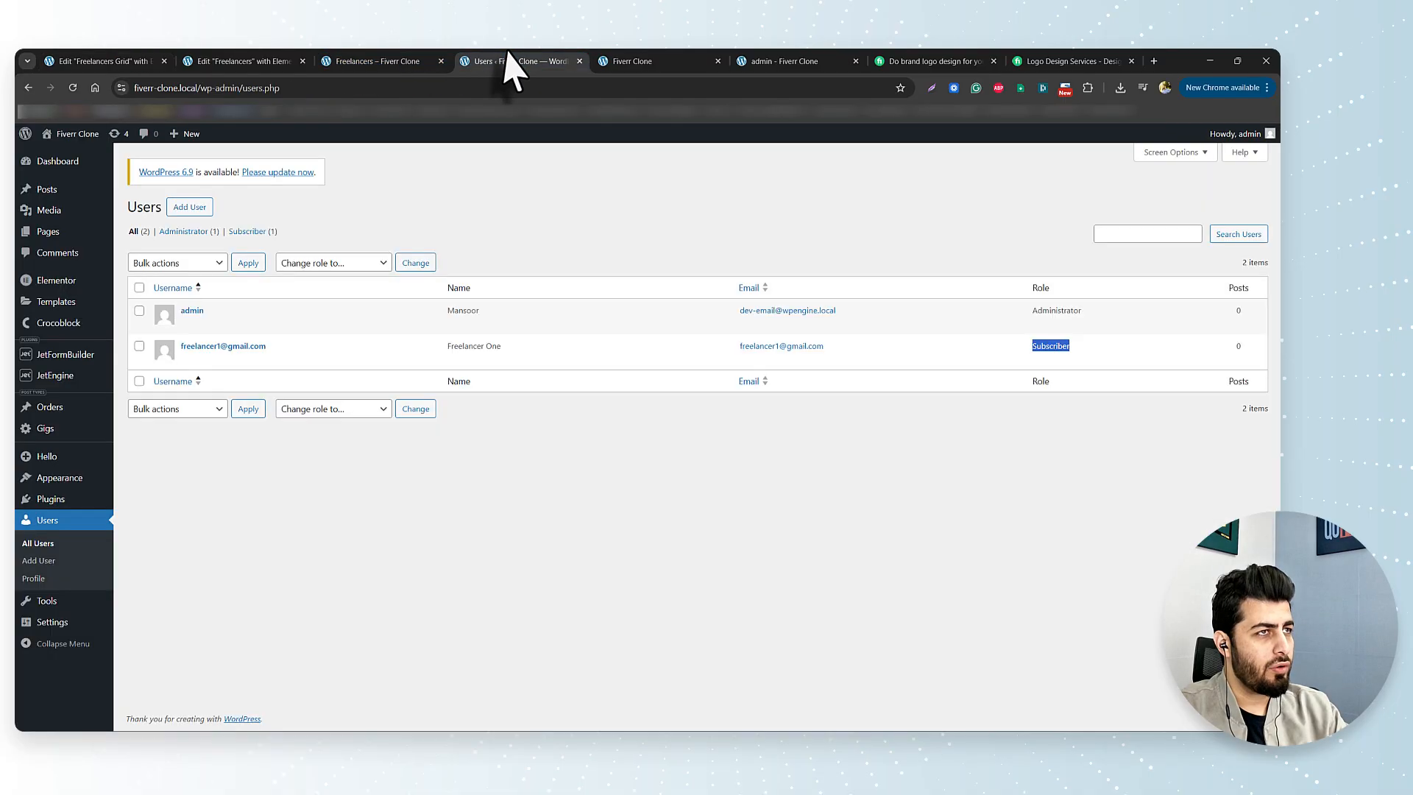
click(630, 62)
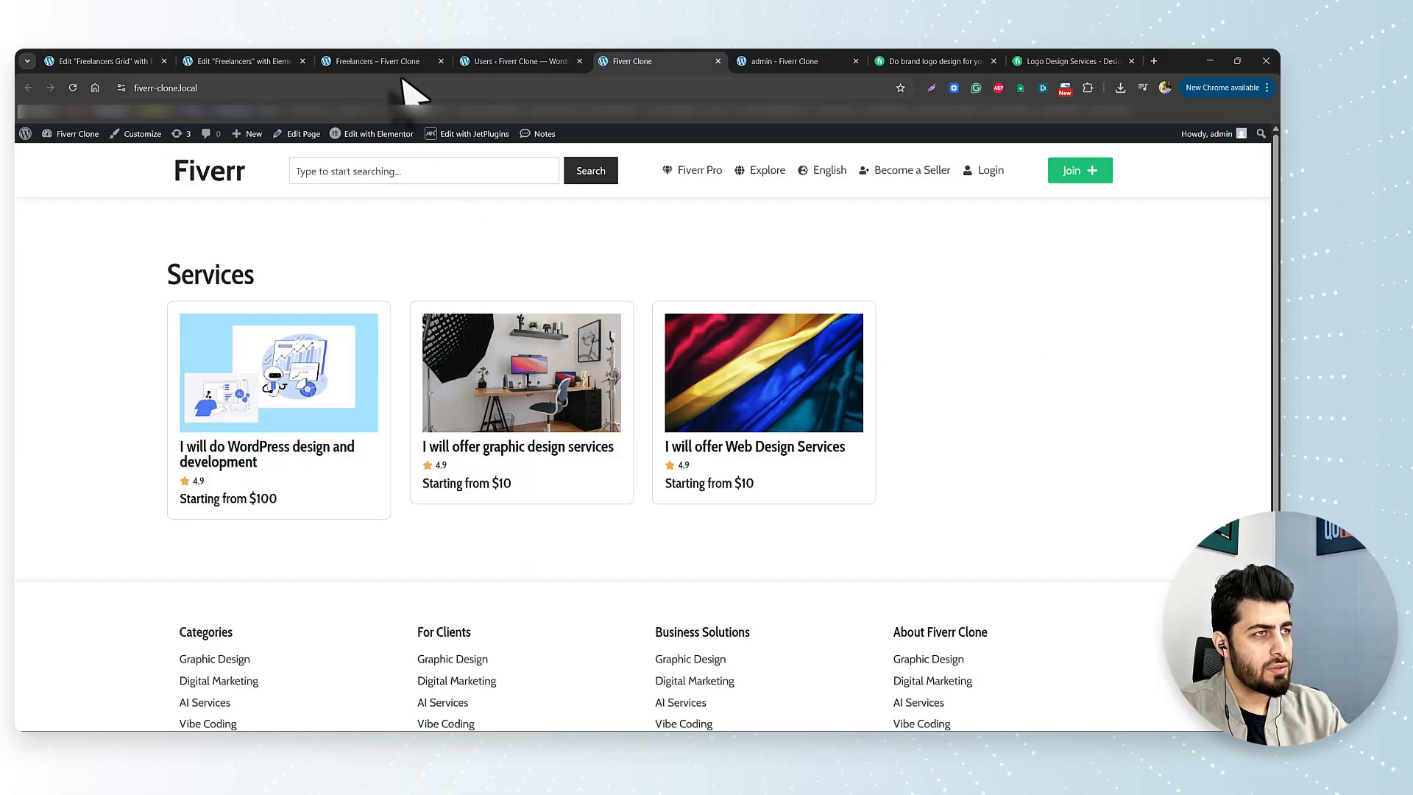
key(ctrl+Tab)
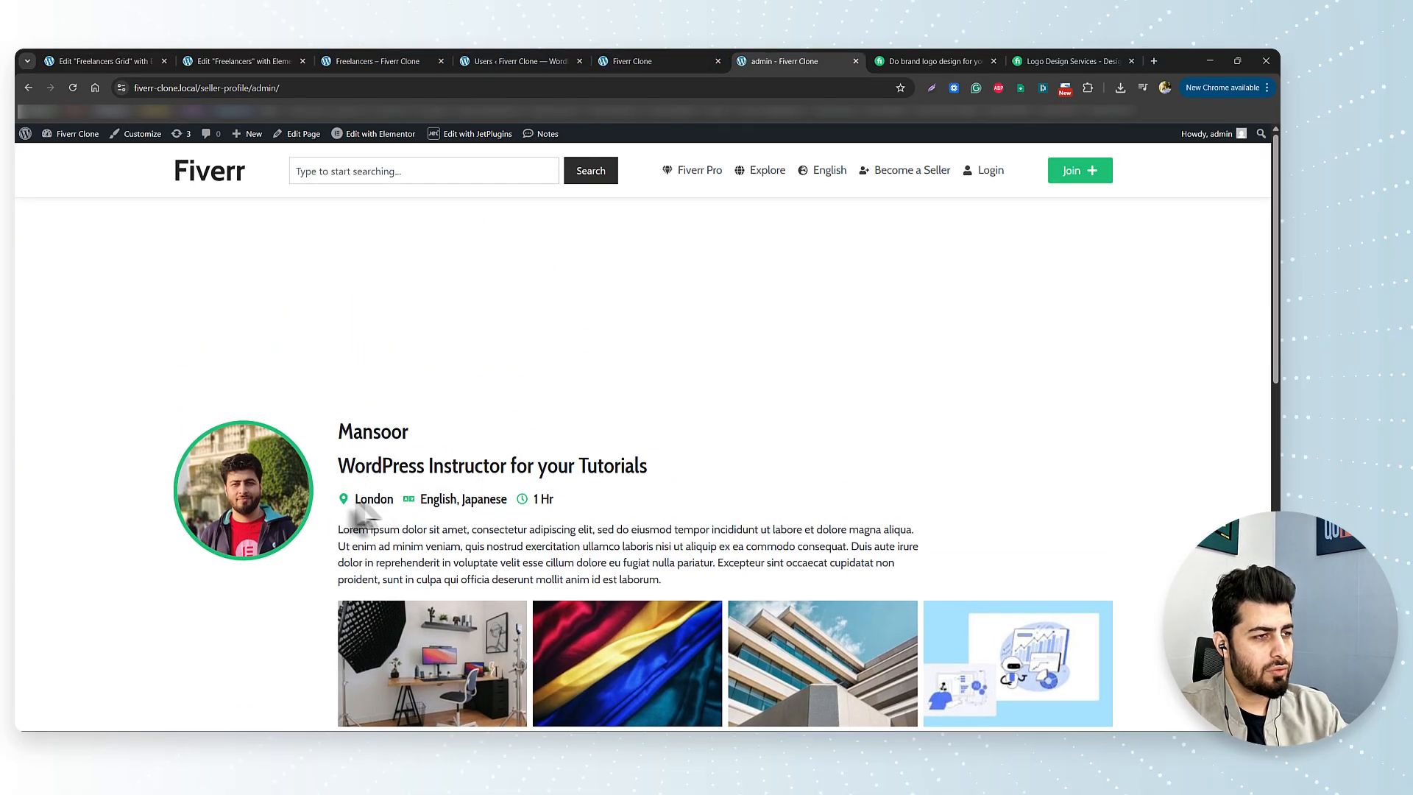
double_click(373, 499)
drag(440, 499, 468, 504)
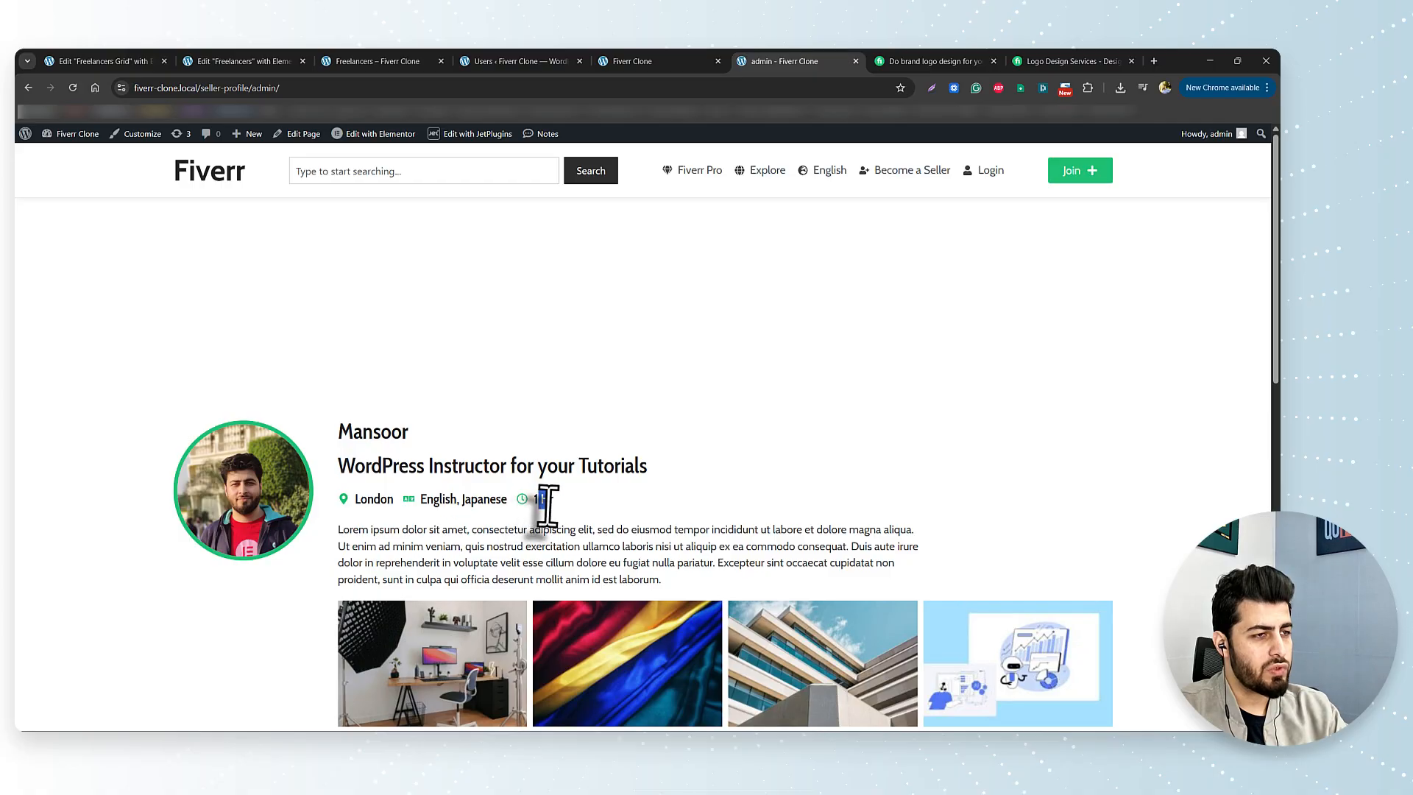
Step: Back in the Freelancers Grid template, replace the second list item's icon with the Language icon
click(110, 61)
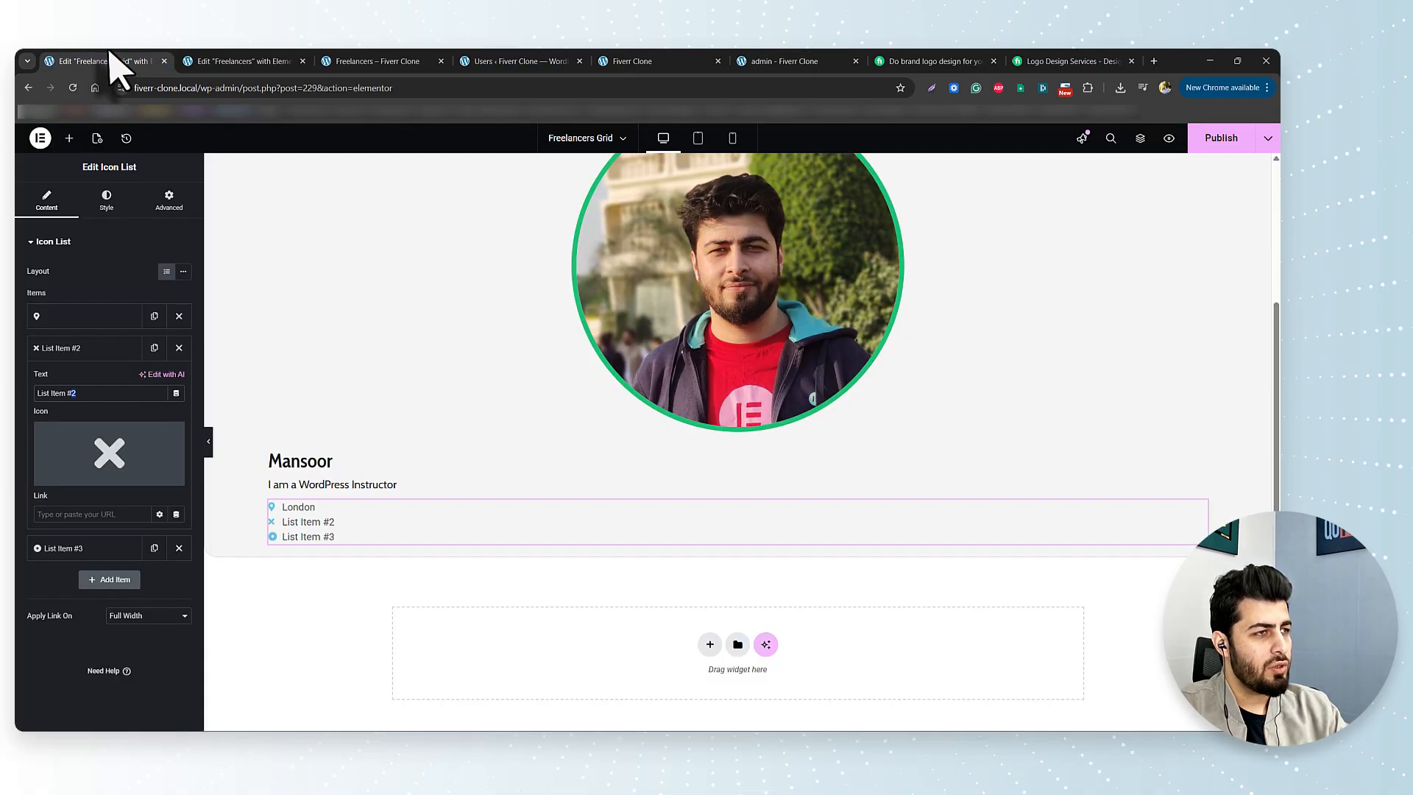
click(289, 519)
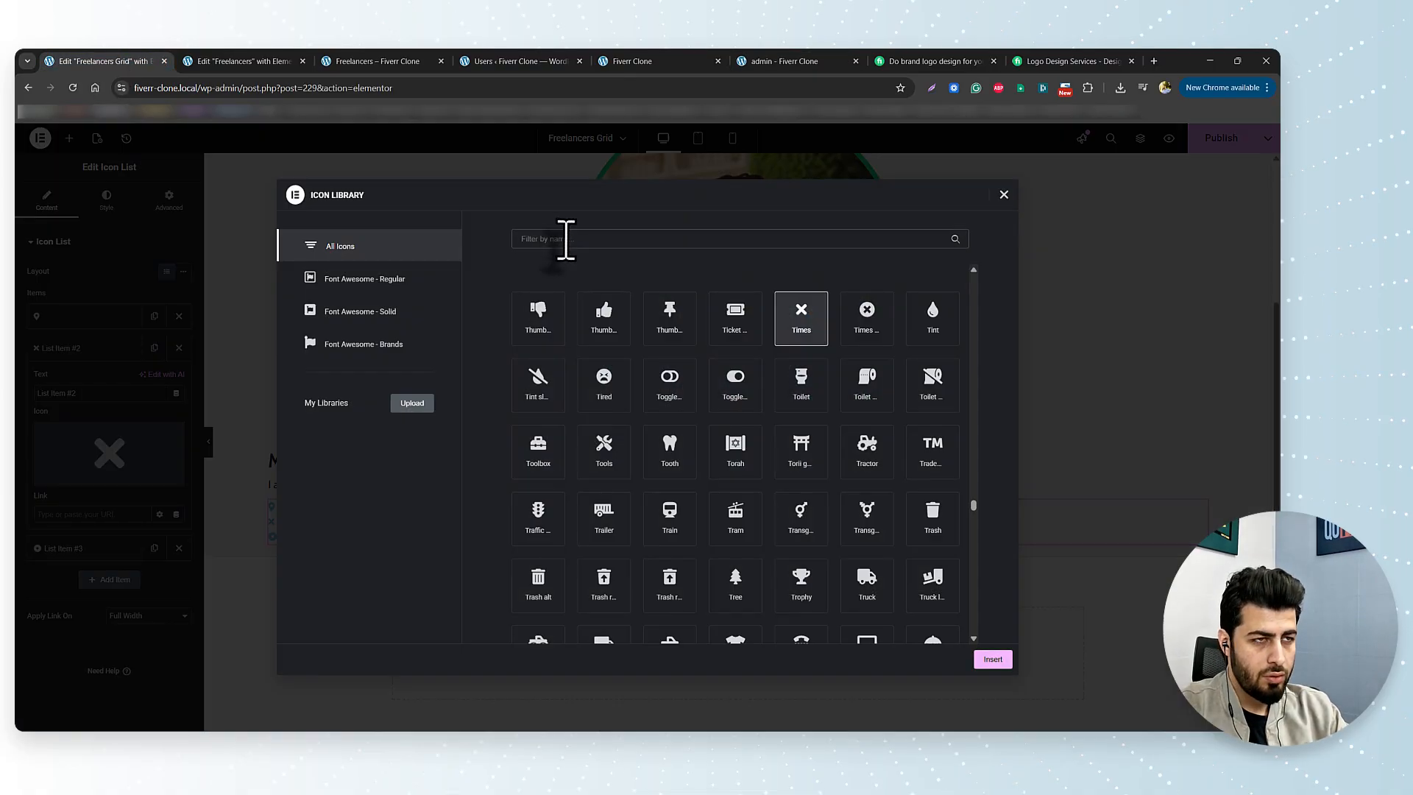
click(566, 239)
text(lang)
click(616, 333)
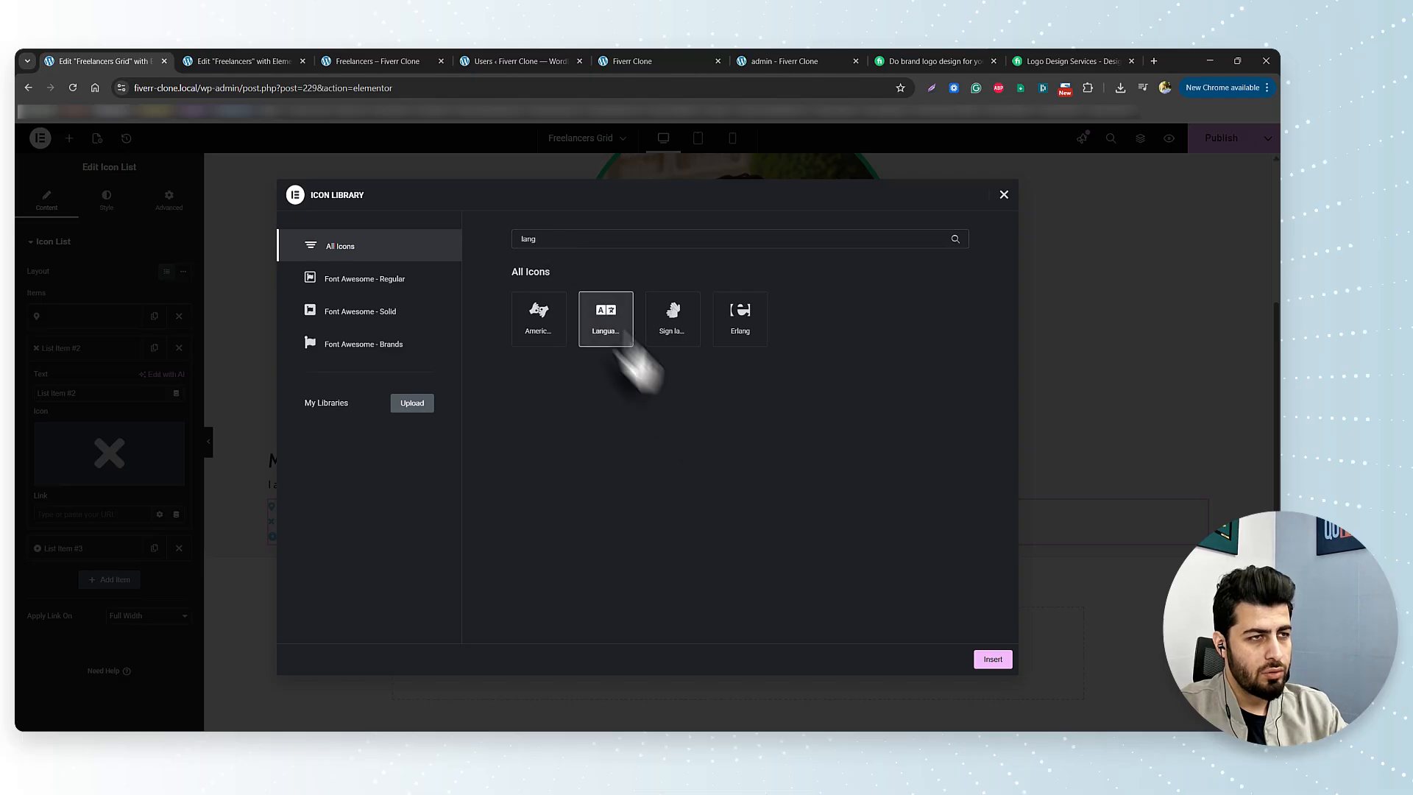
click(993, 659)
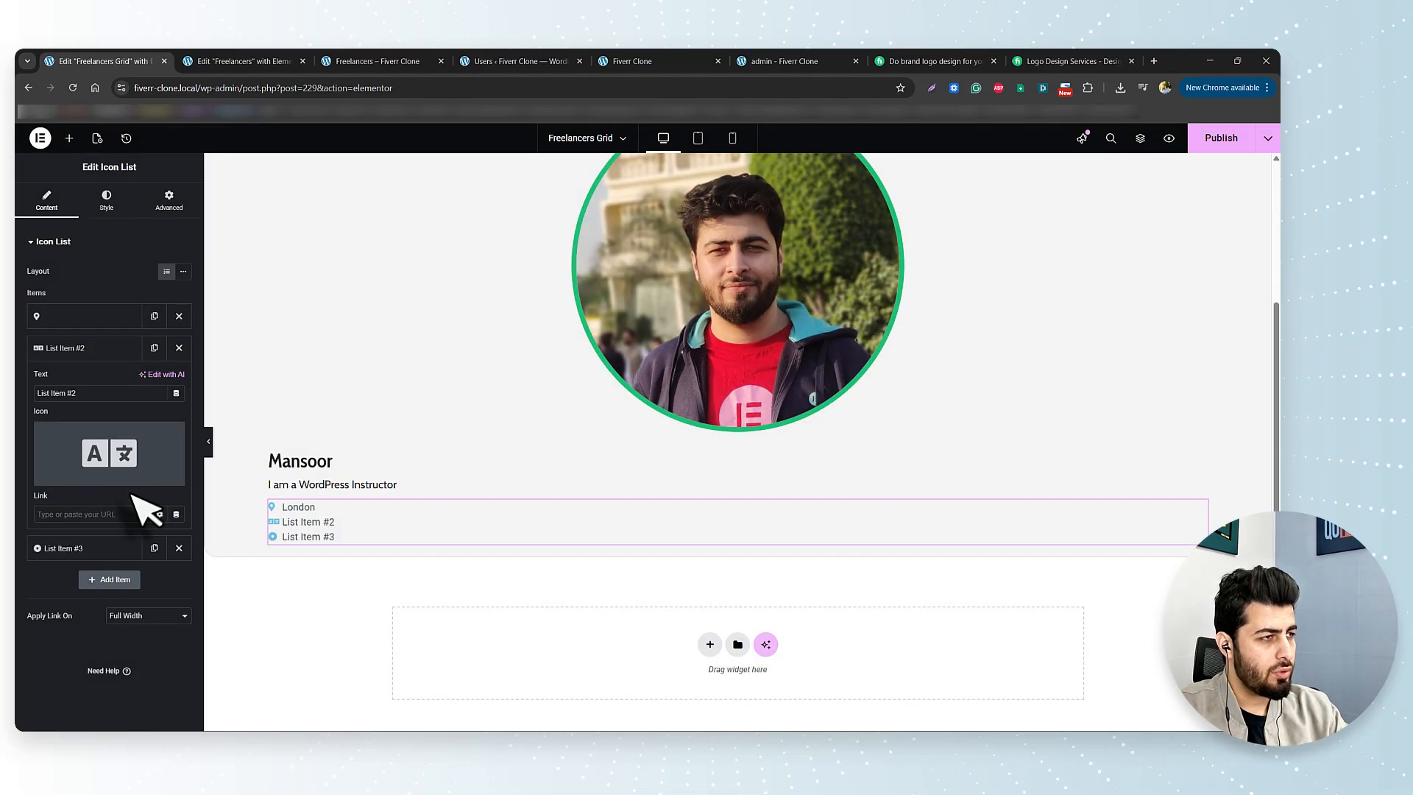
Step: Try the User Field tag for the second list item's text, and use the static text "English, Japanese" instead
click(177, 393)
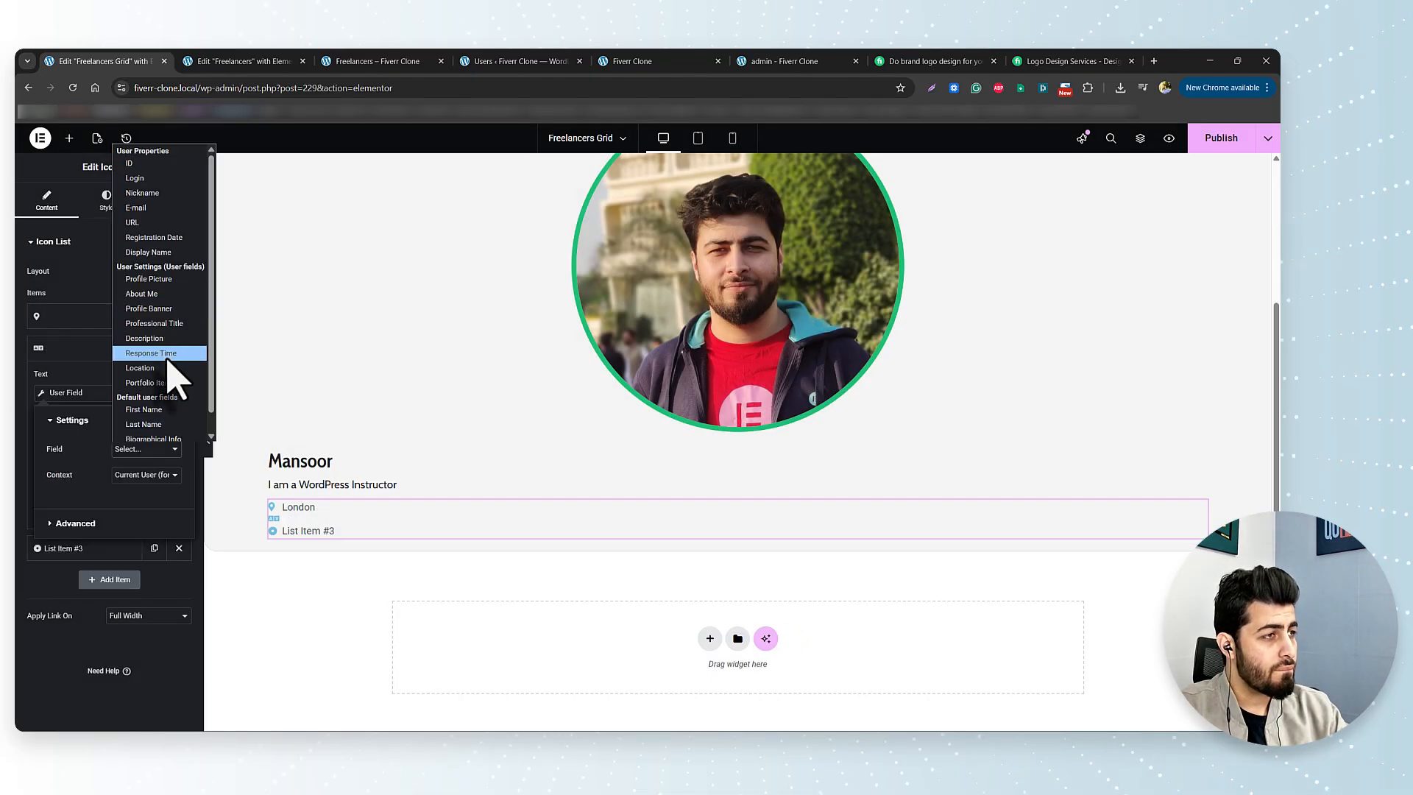
click(153, 398)
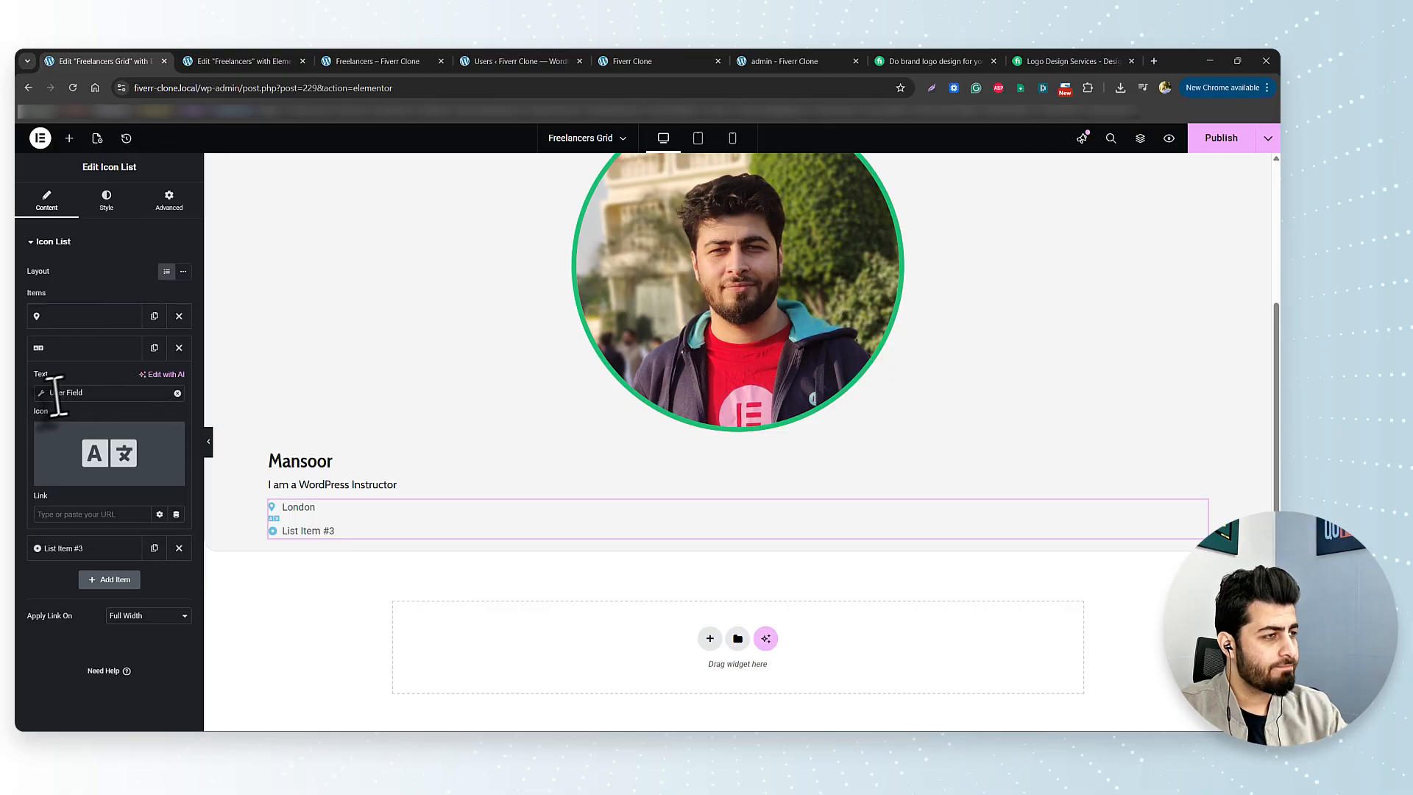
click(178, 393)
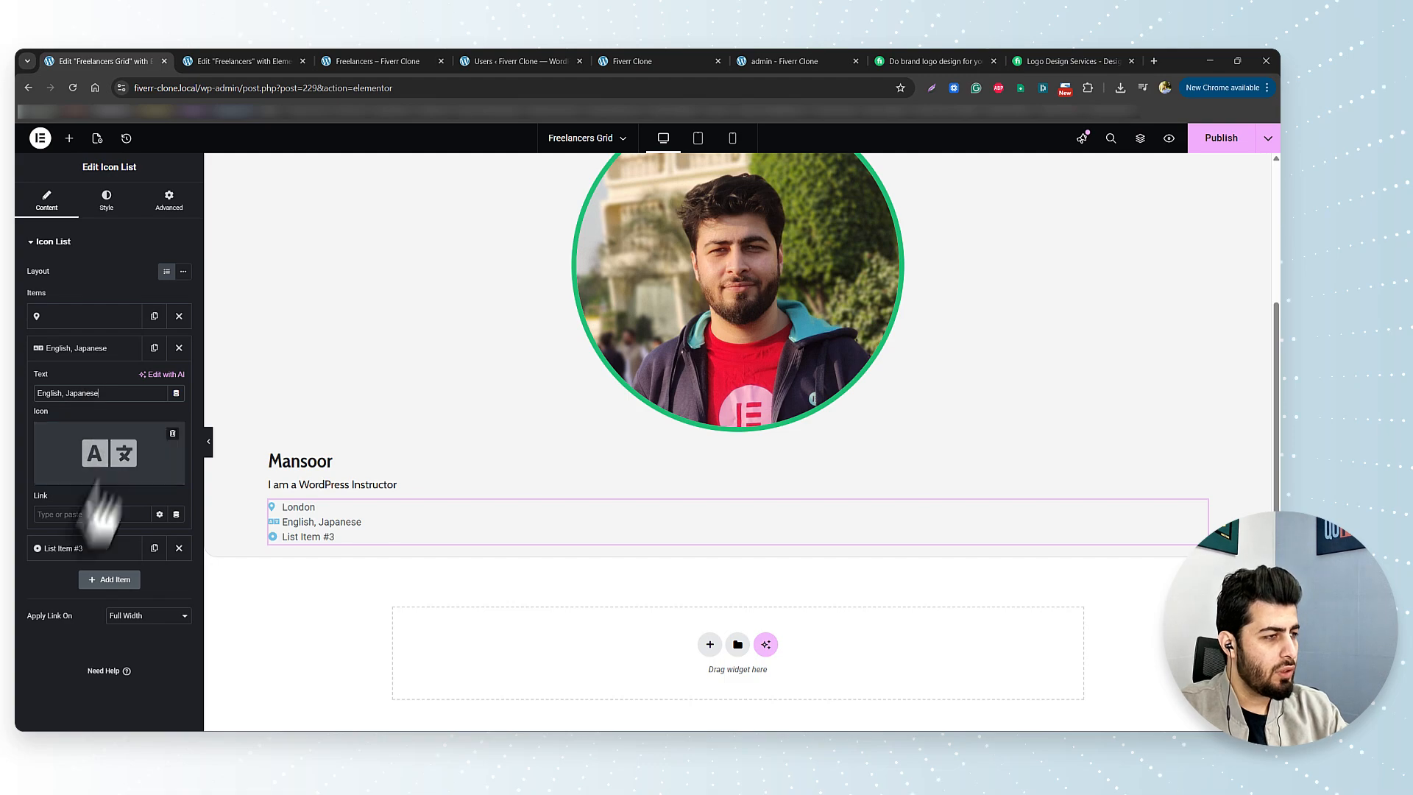
Step: Replace the third list item's icon with the solid Clock icon
click(85, 551)
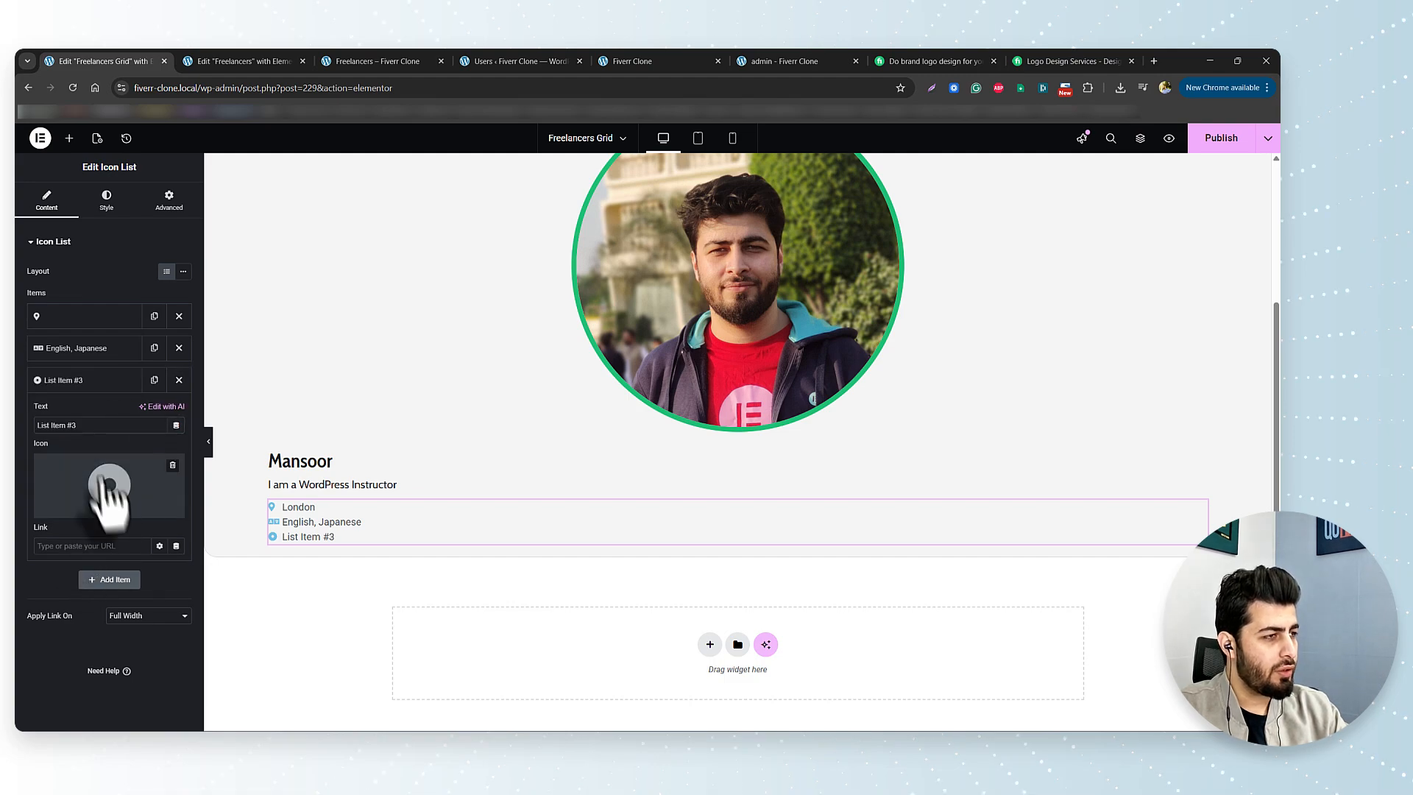
click(66, 509)
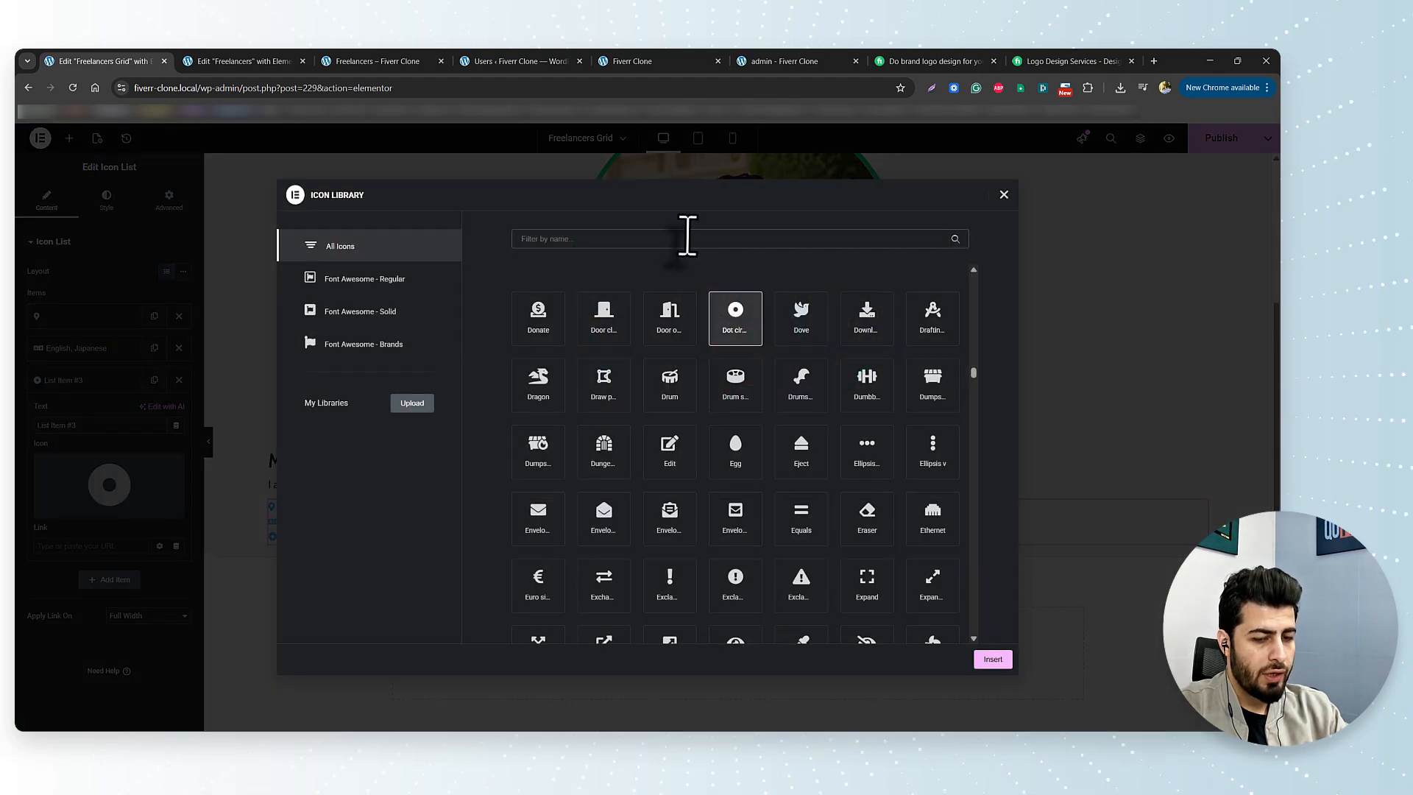
text(time)
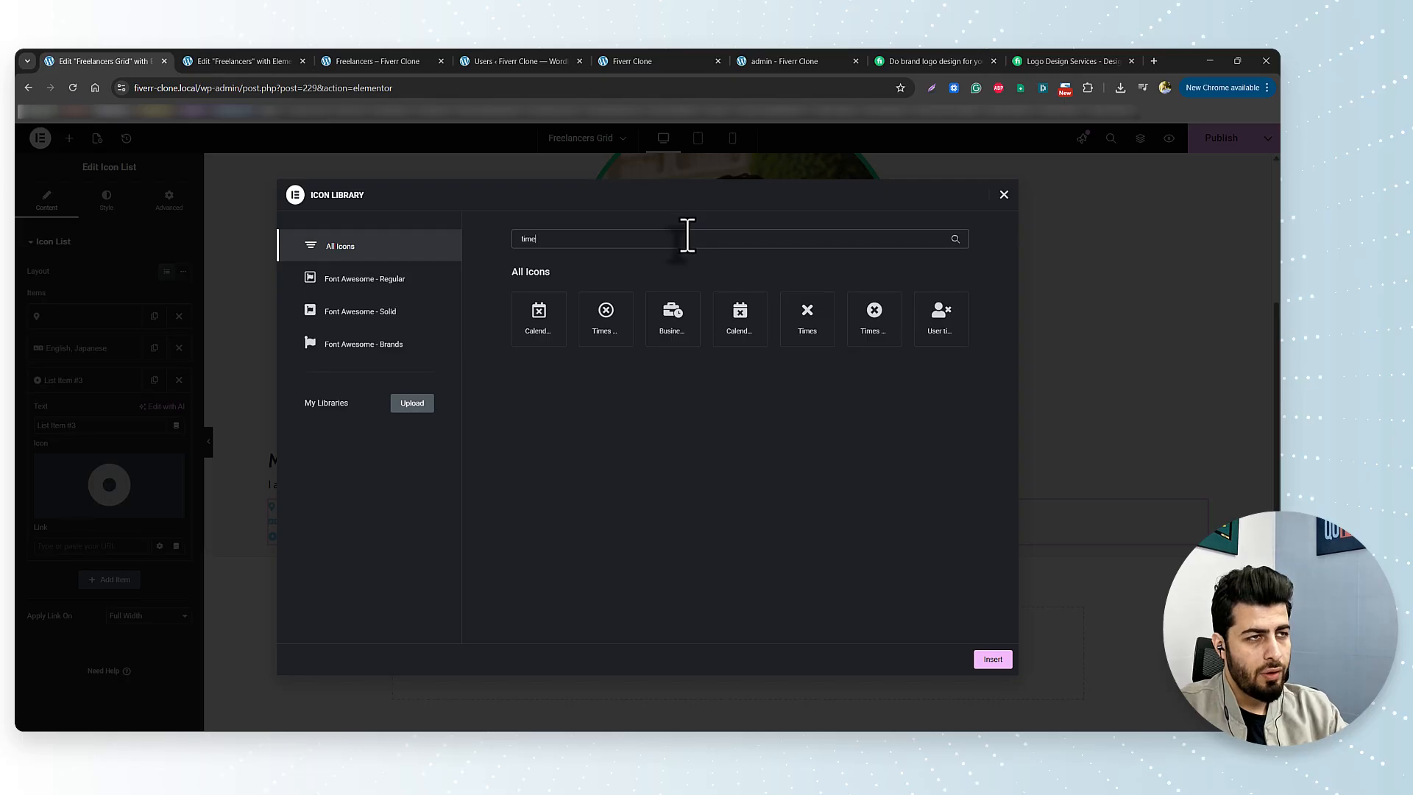
key(BackSpace)
text(cloc)
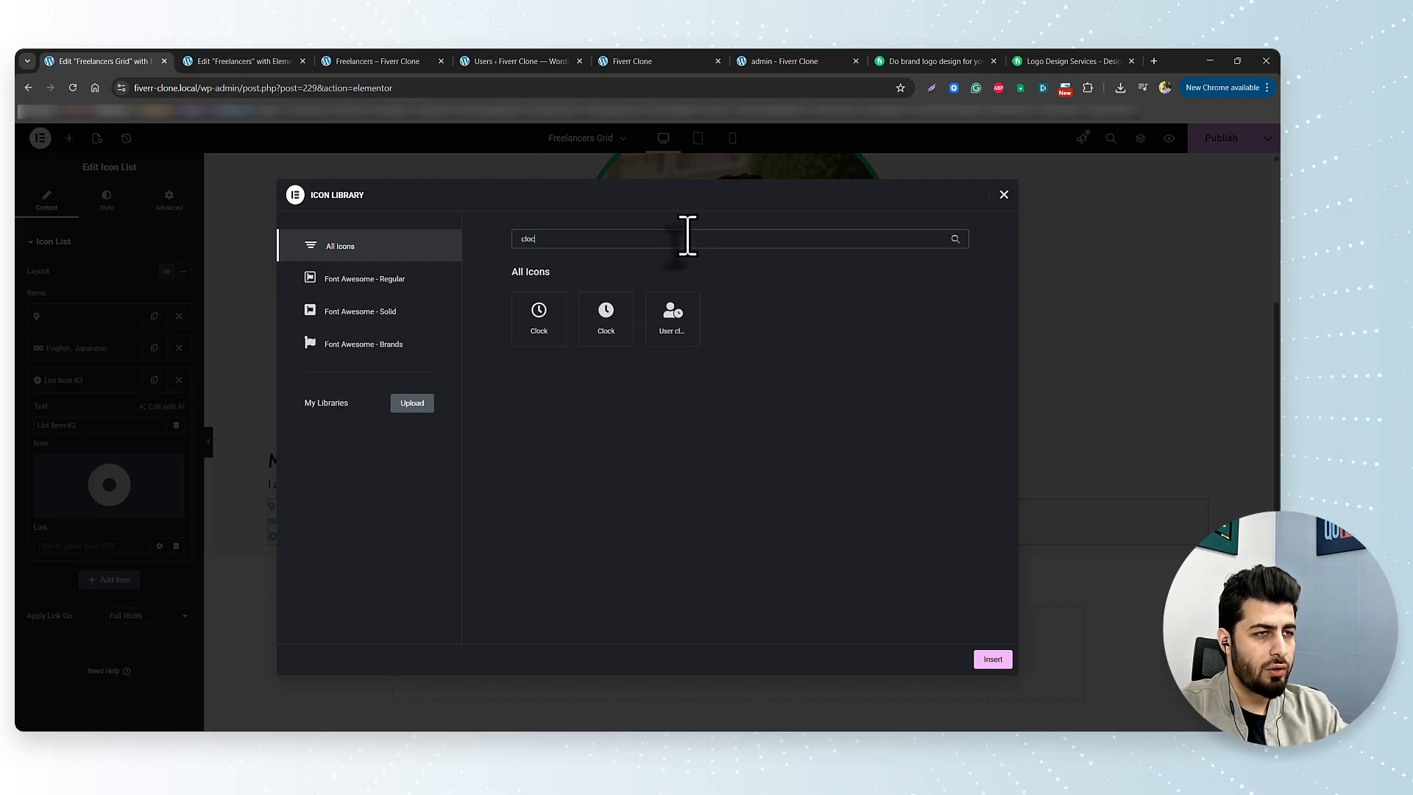
click(606, 318)
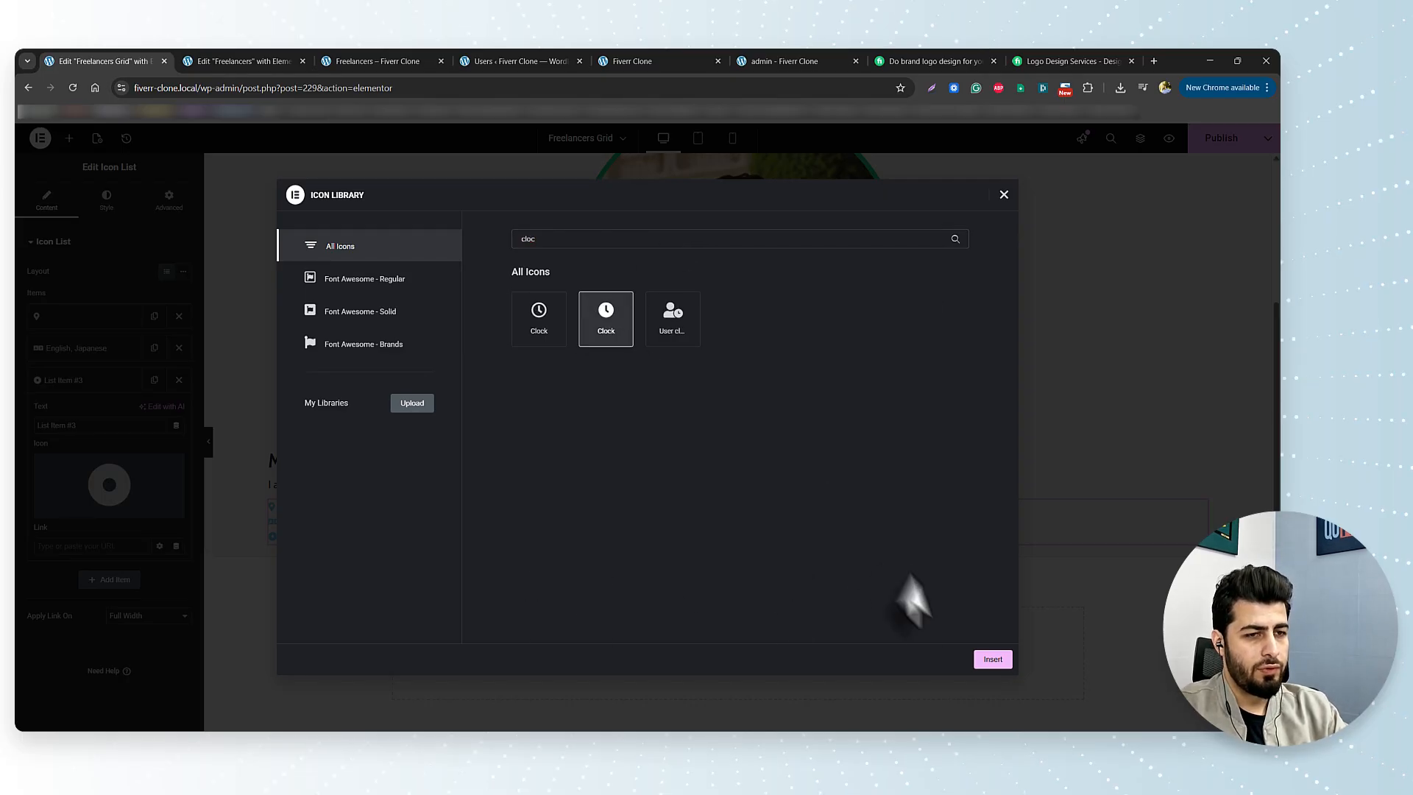
click(995, 661)
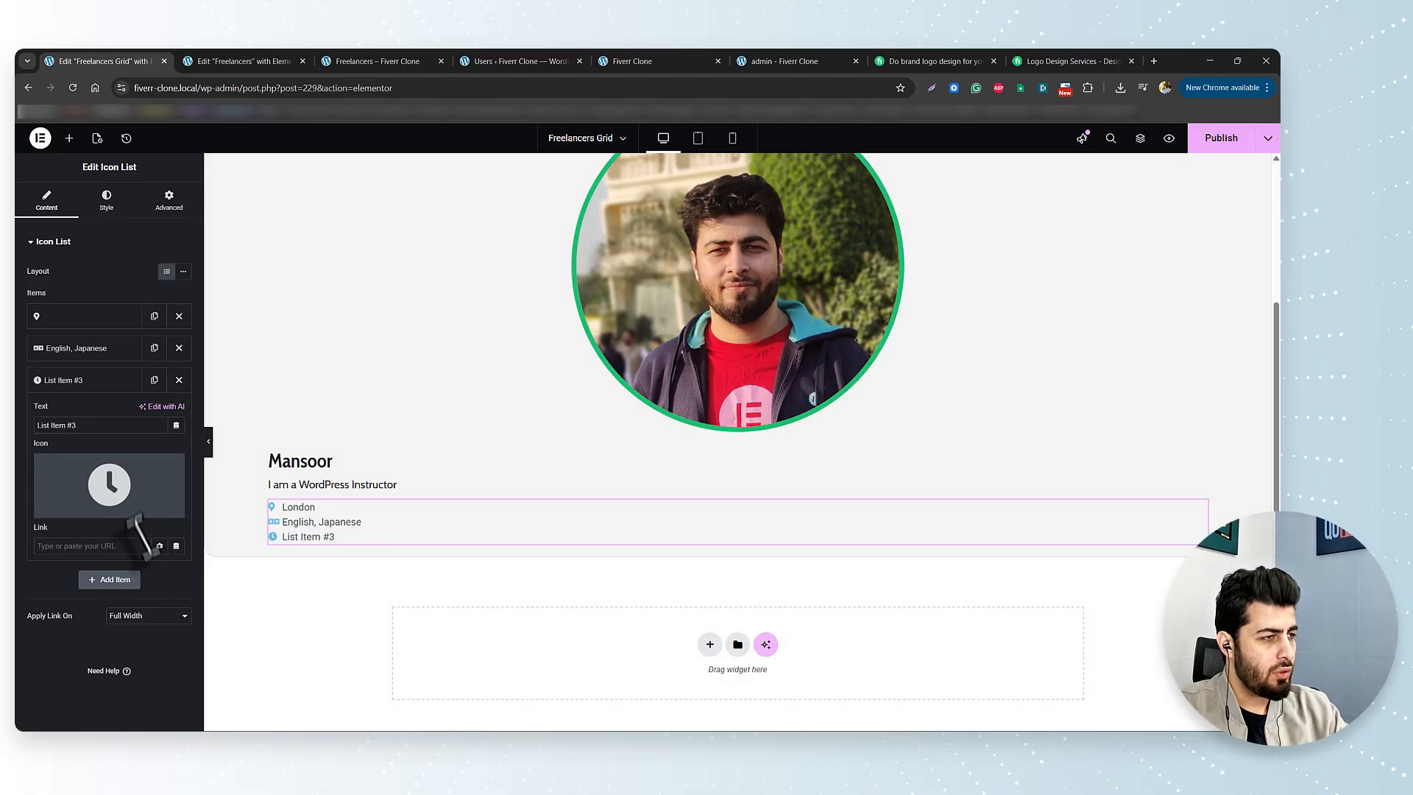
Step: Link the third list item's text to the User Field dynamic tag, using the Response Time field
click(176, 424)
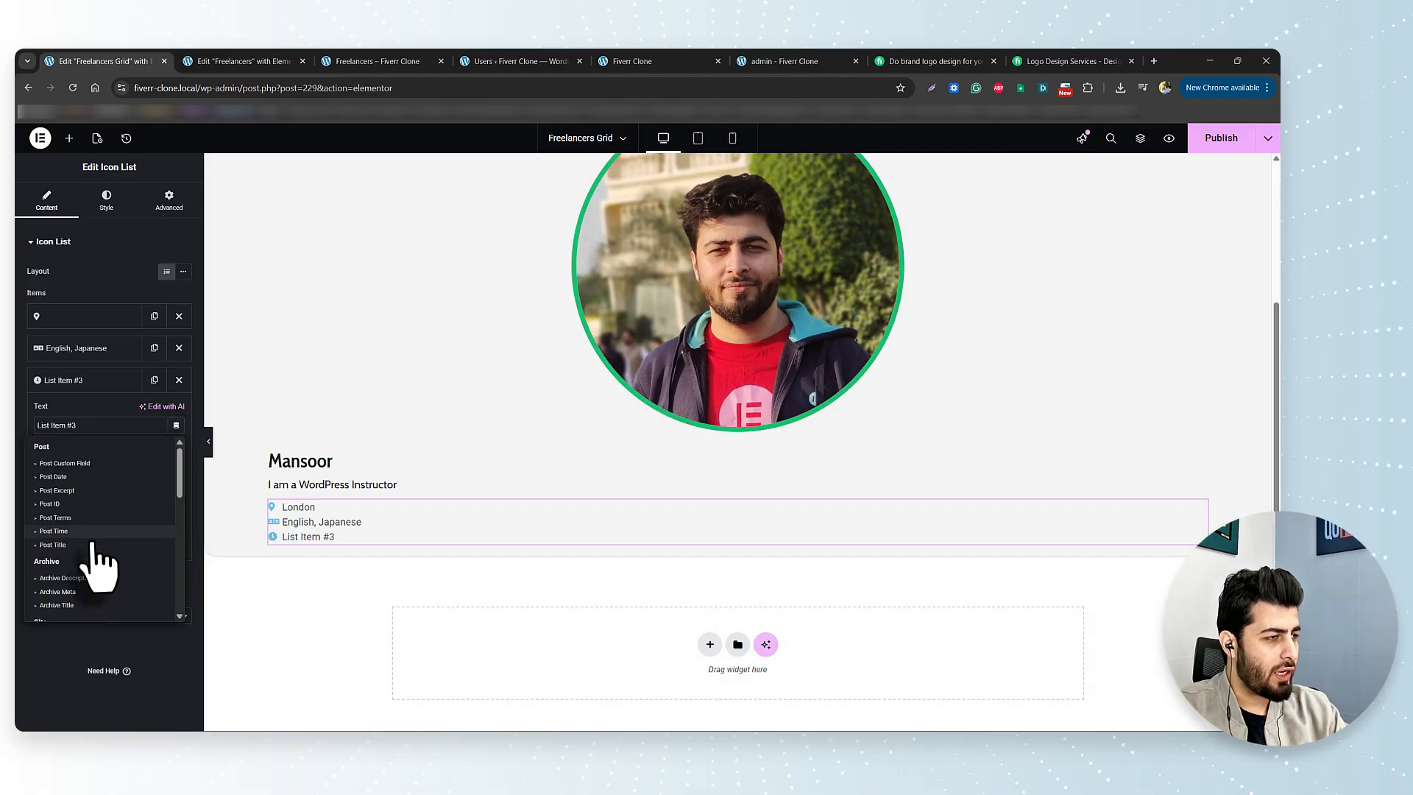
scroll(79, 552, down, 10)
click(34, 503)
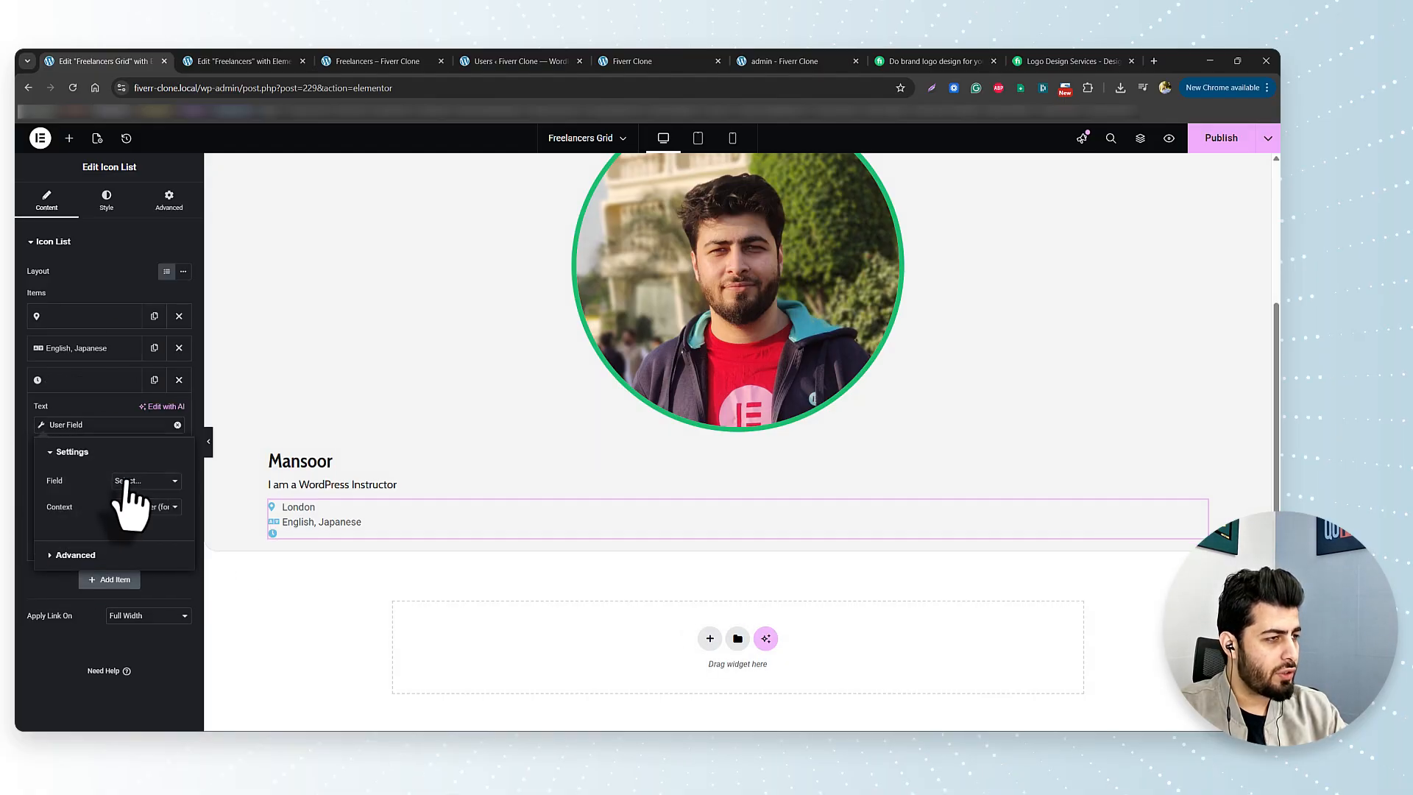
click(139, 480)
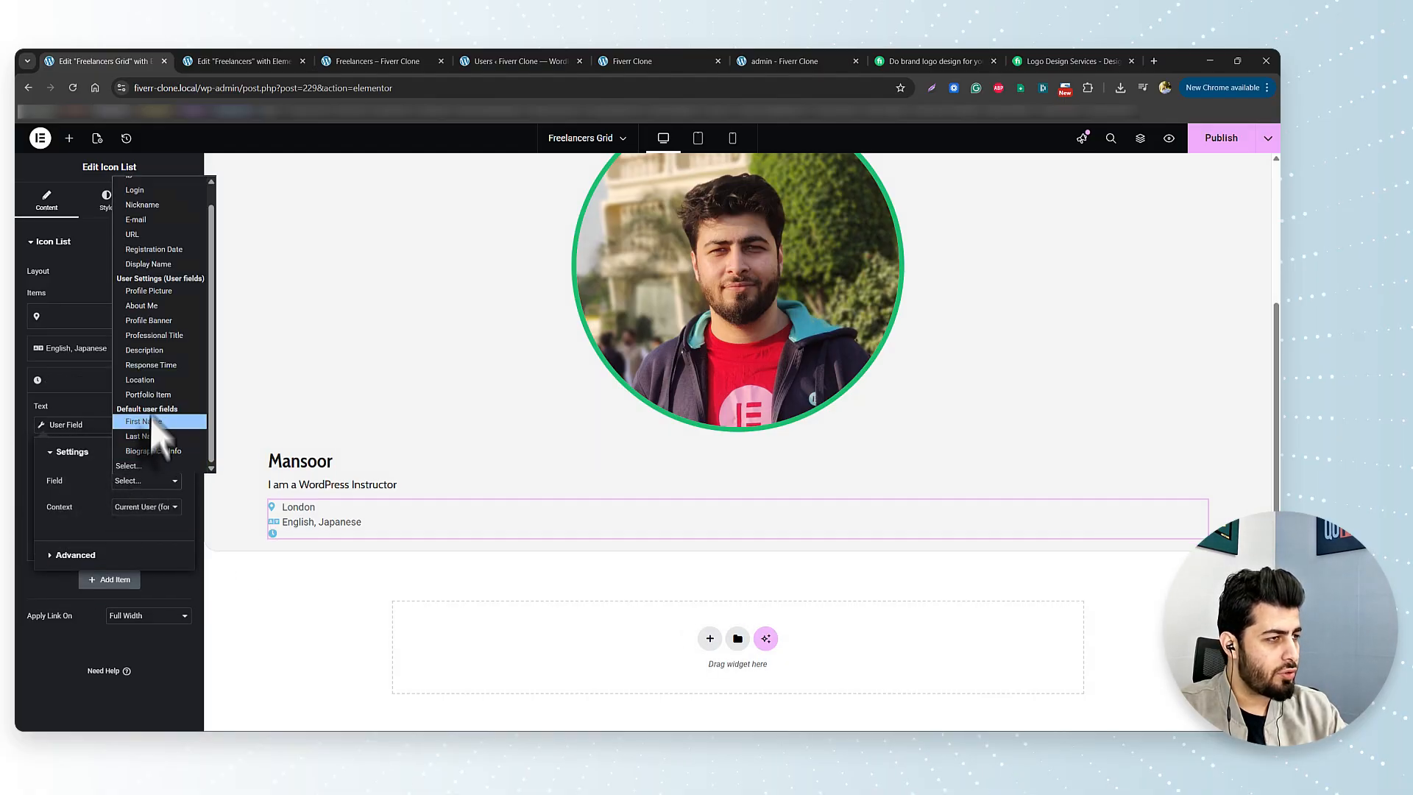
click(163, 367)
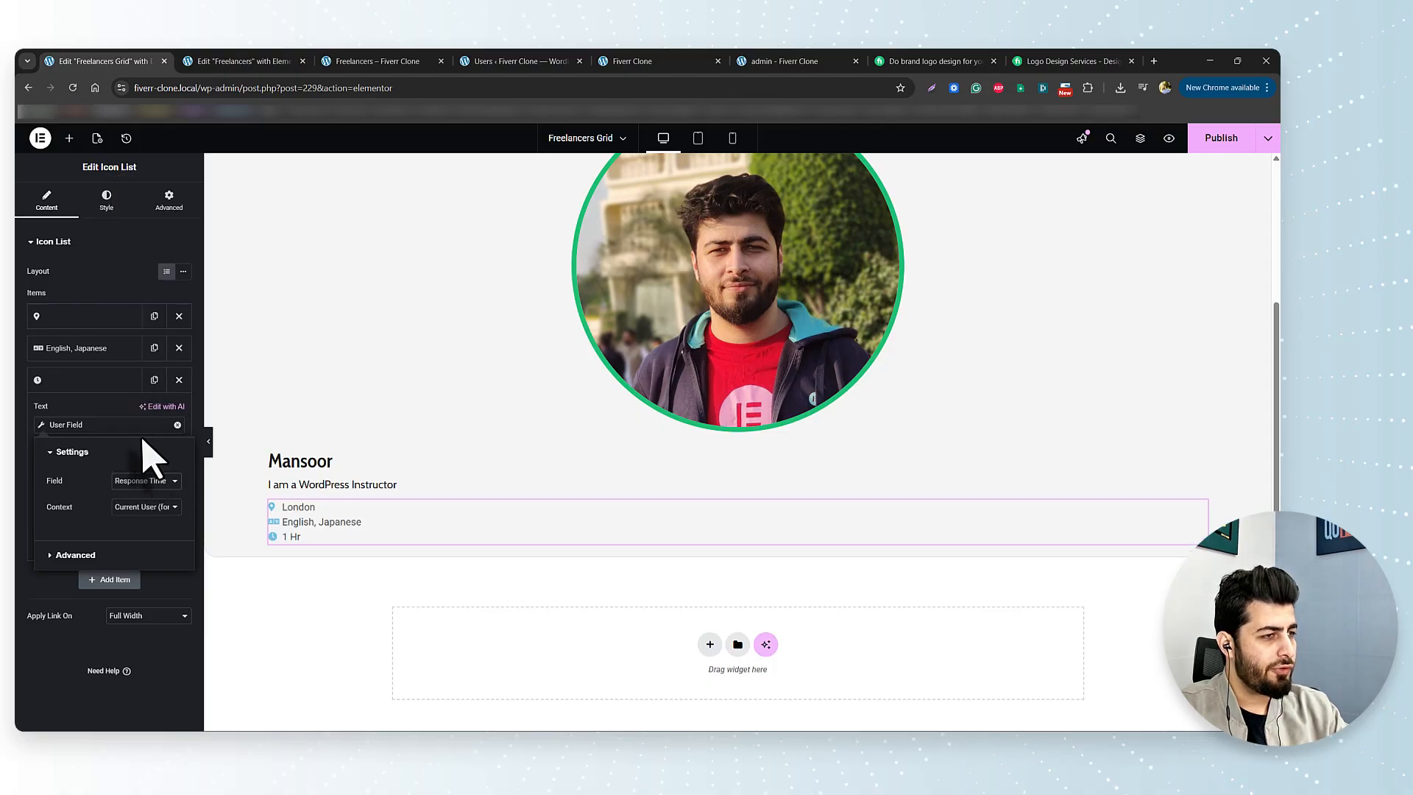
Step: Style the list icons with the green global color and a size of 20 px
click(107, 200)
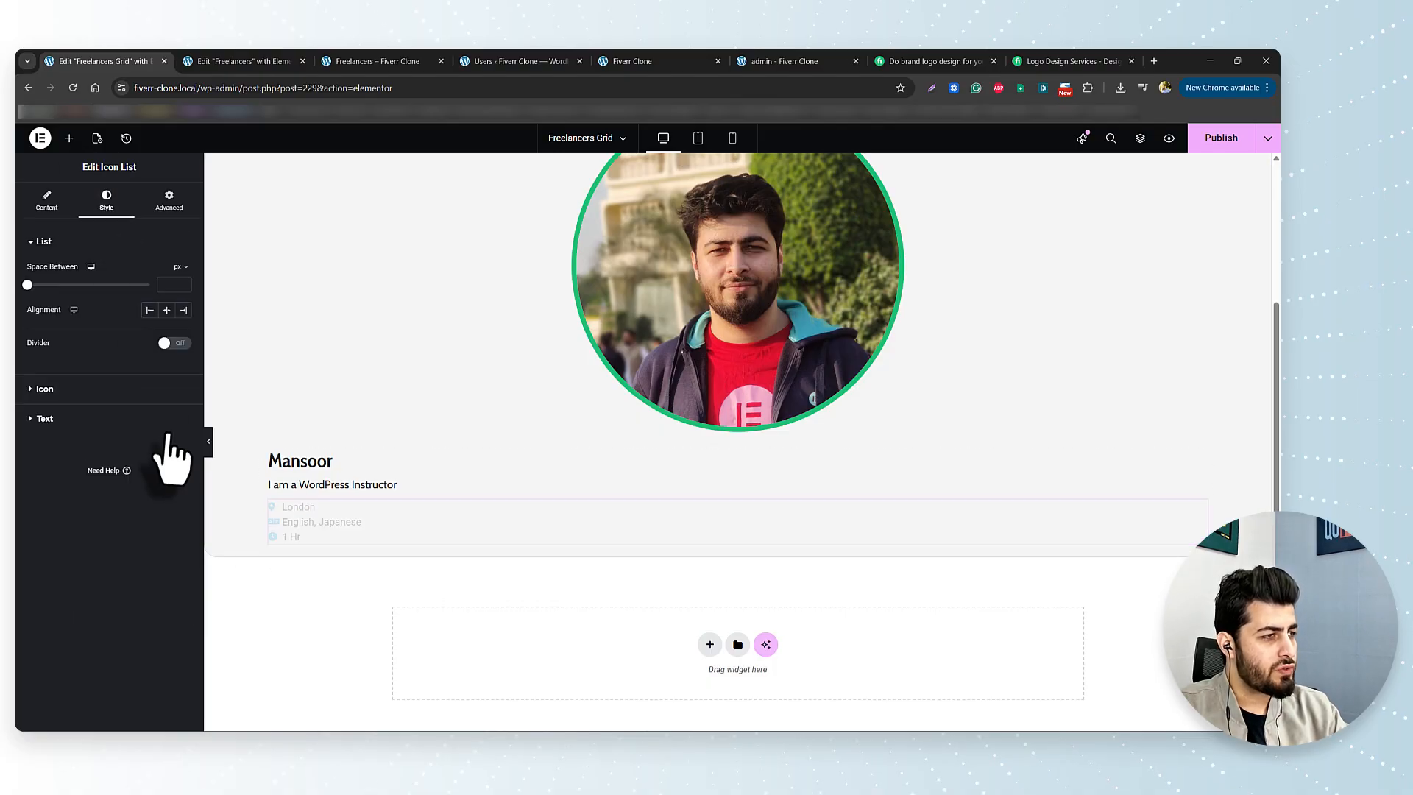
click(83, 391)
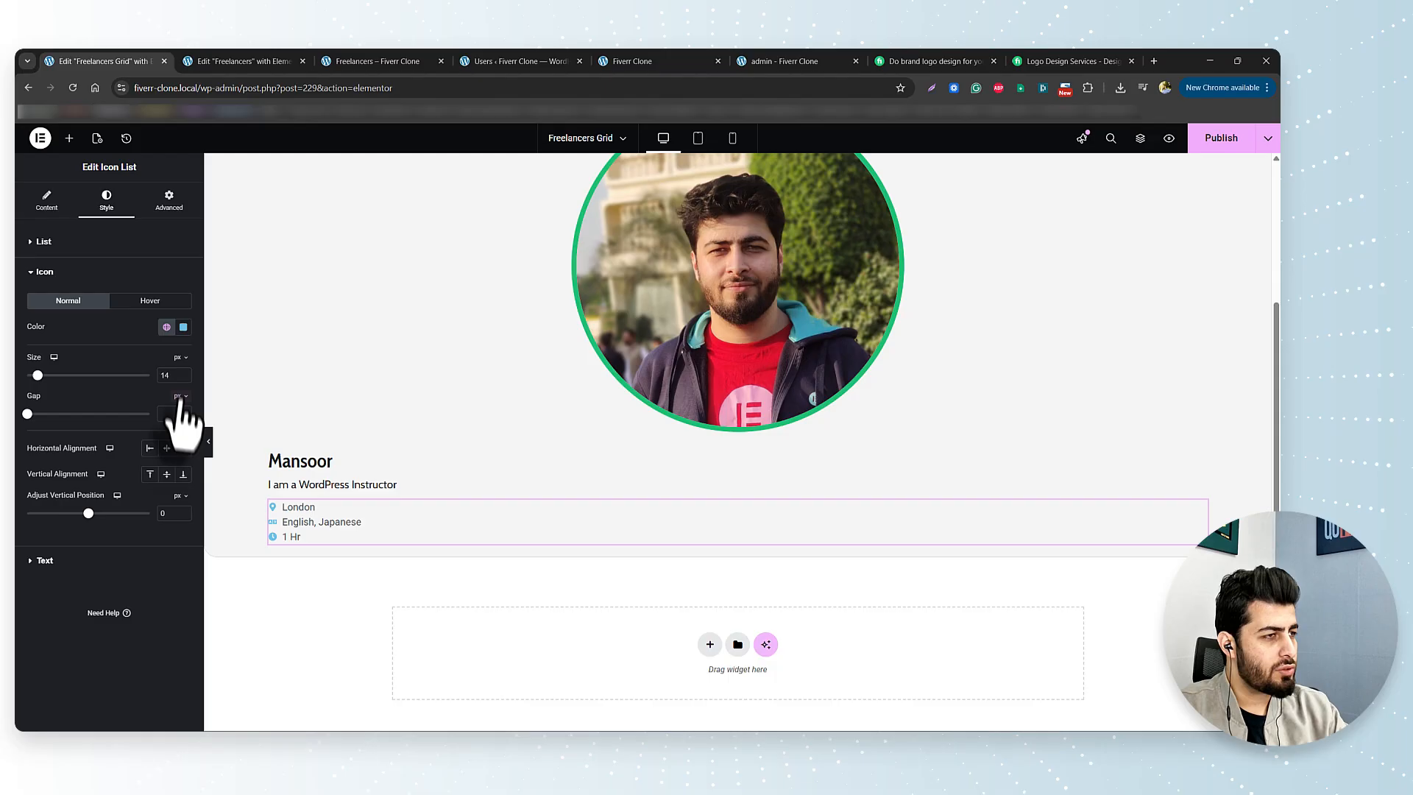
click(167, 326)
click(97, 534)
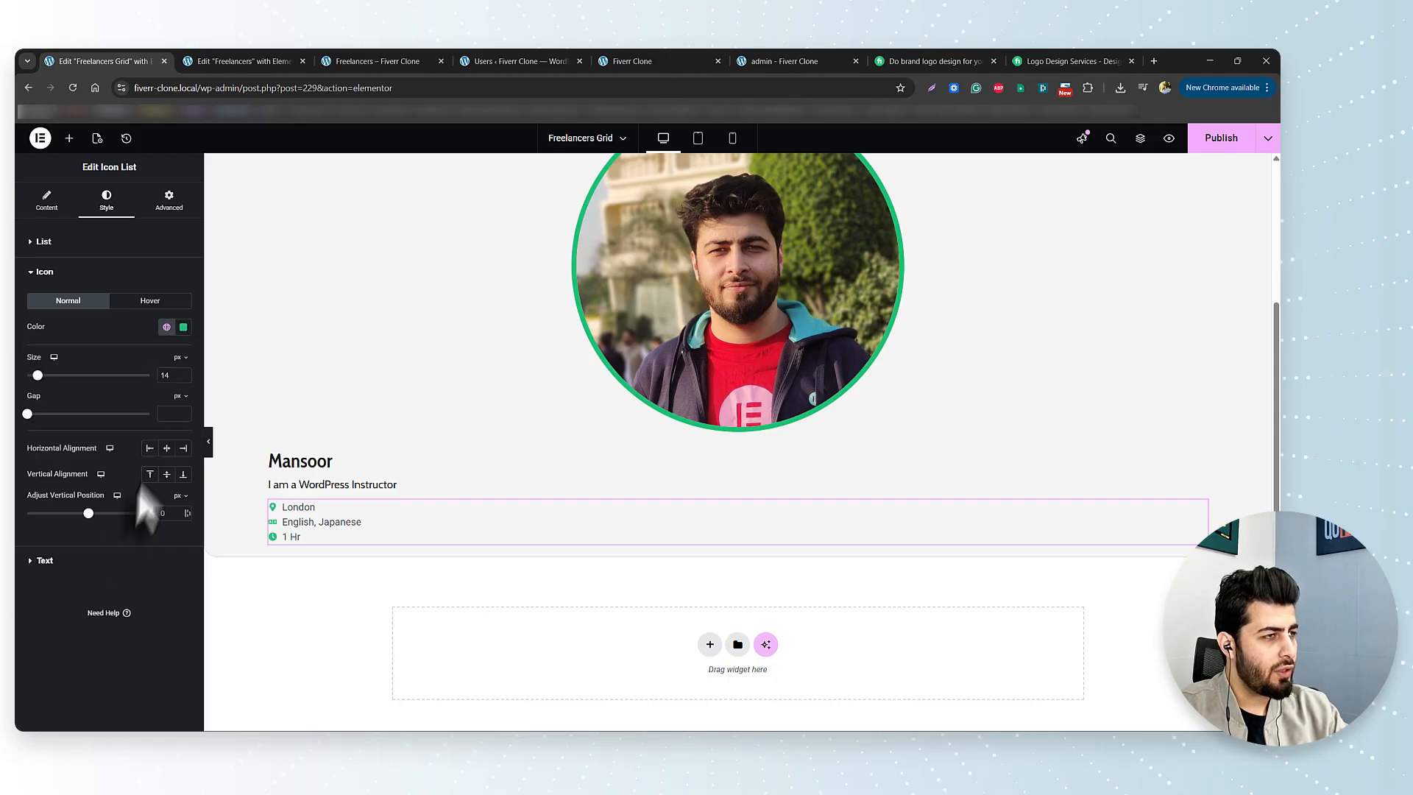
click(183, 372)
click(183, 372)
click(184, 372)
click(183, 371)
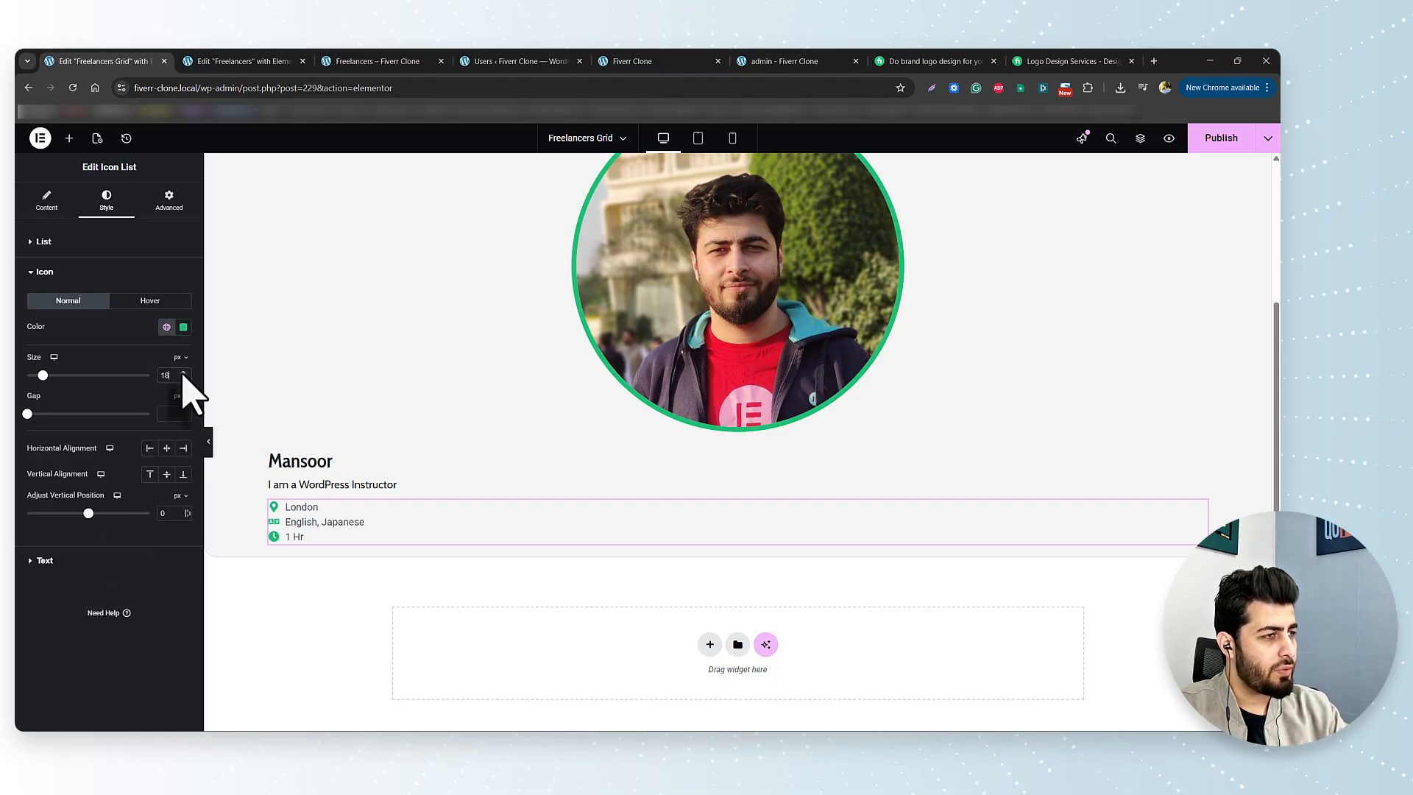
click(183, 372)
click(184, 372)
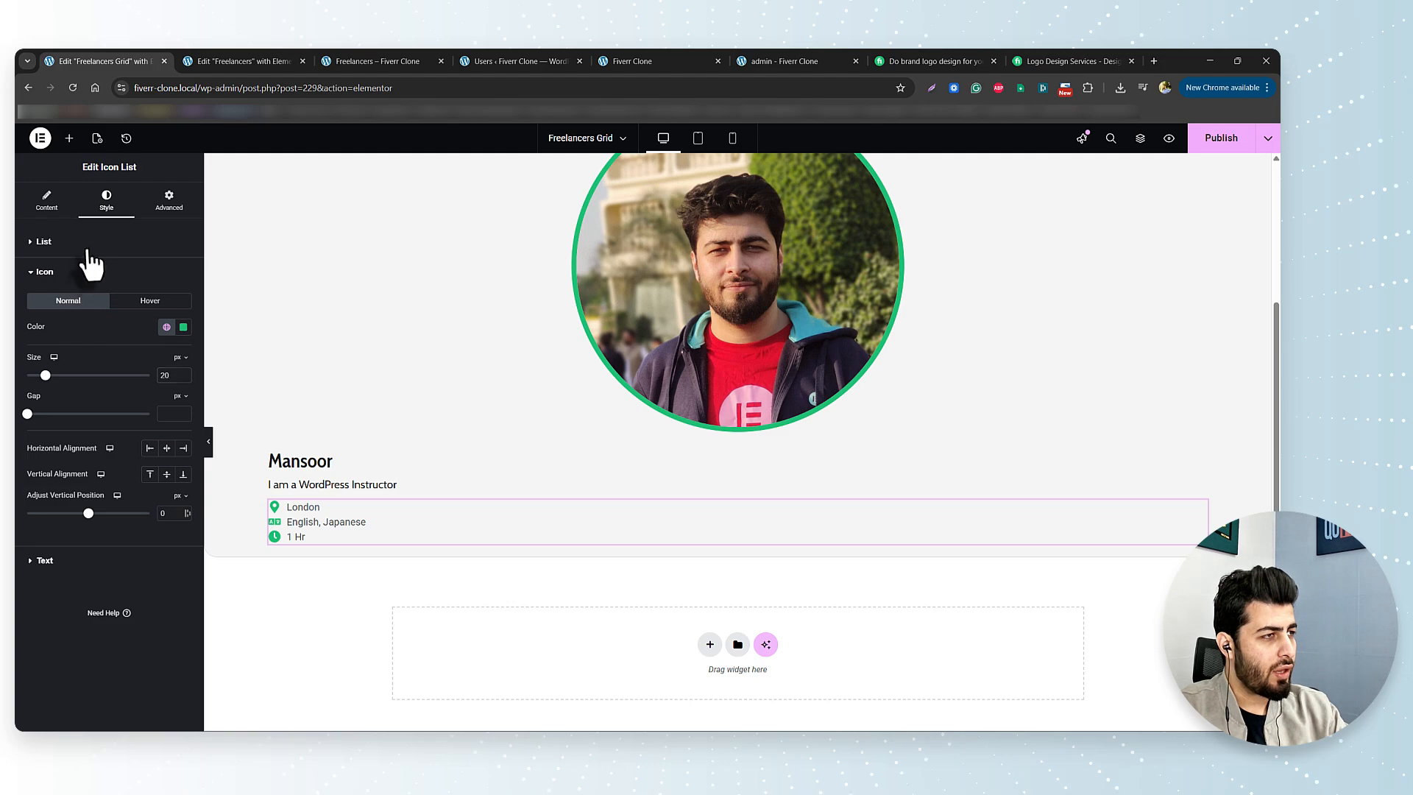
Step: Set the space between the icon list's items to 5 px
click(68, 244)
click(184, 282)
click(184, 283)
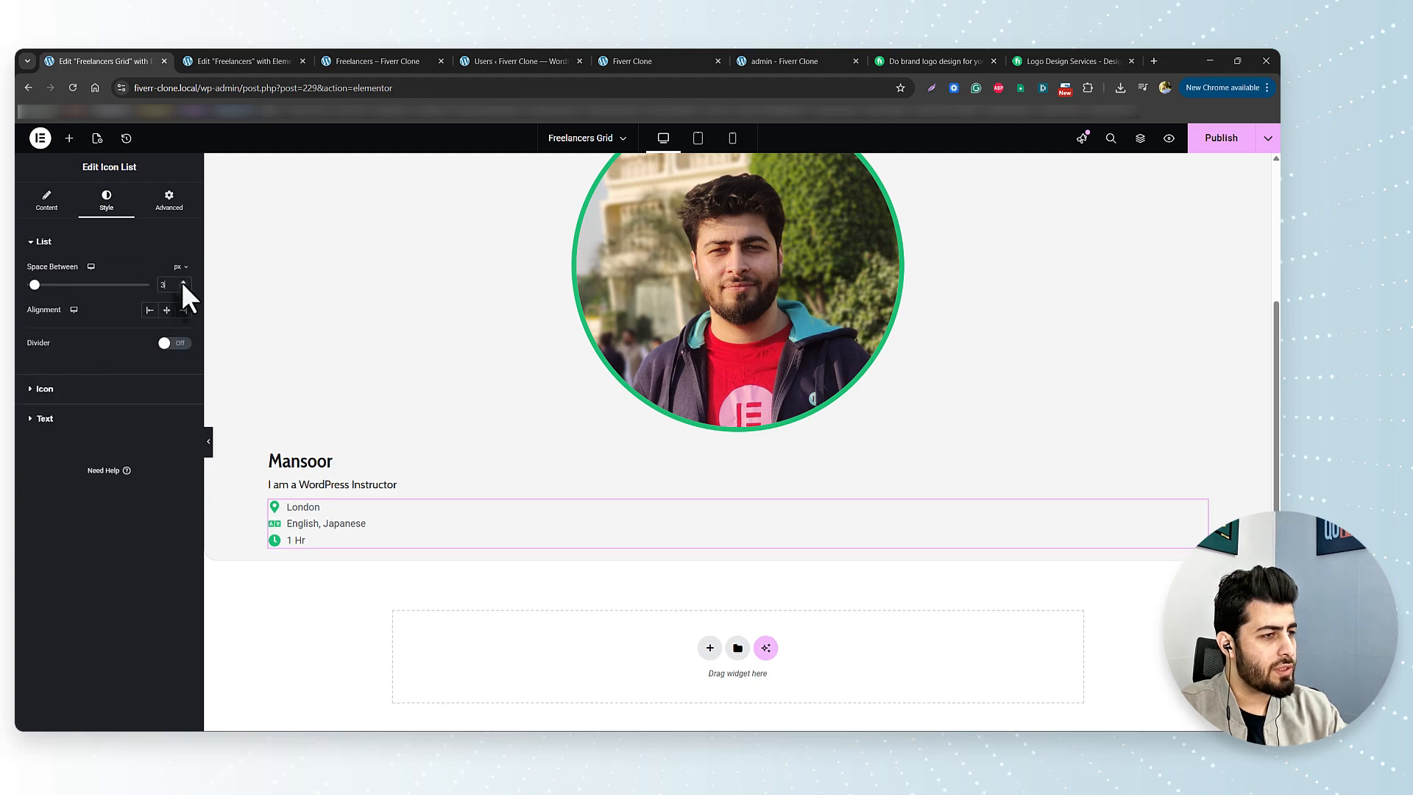
click(183, 283)
click(183, 283)
click(183, 283)
click(183, 283)
click(184, 287)
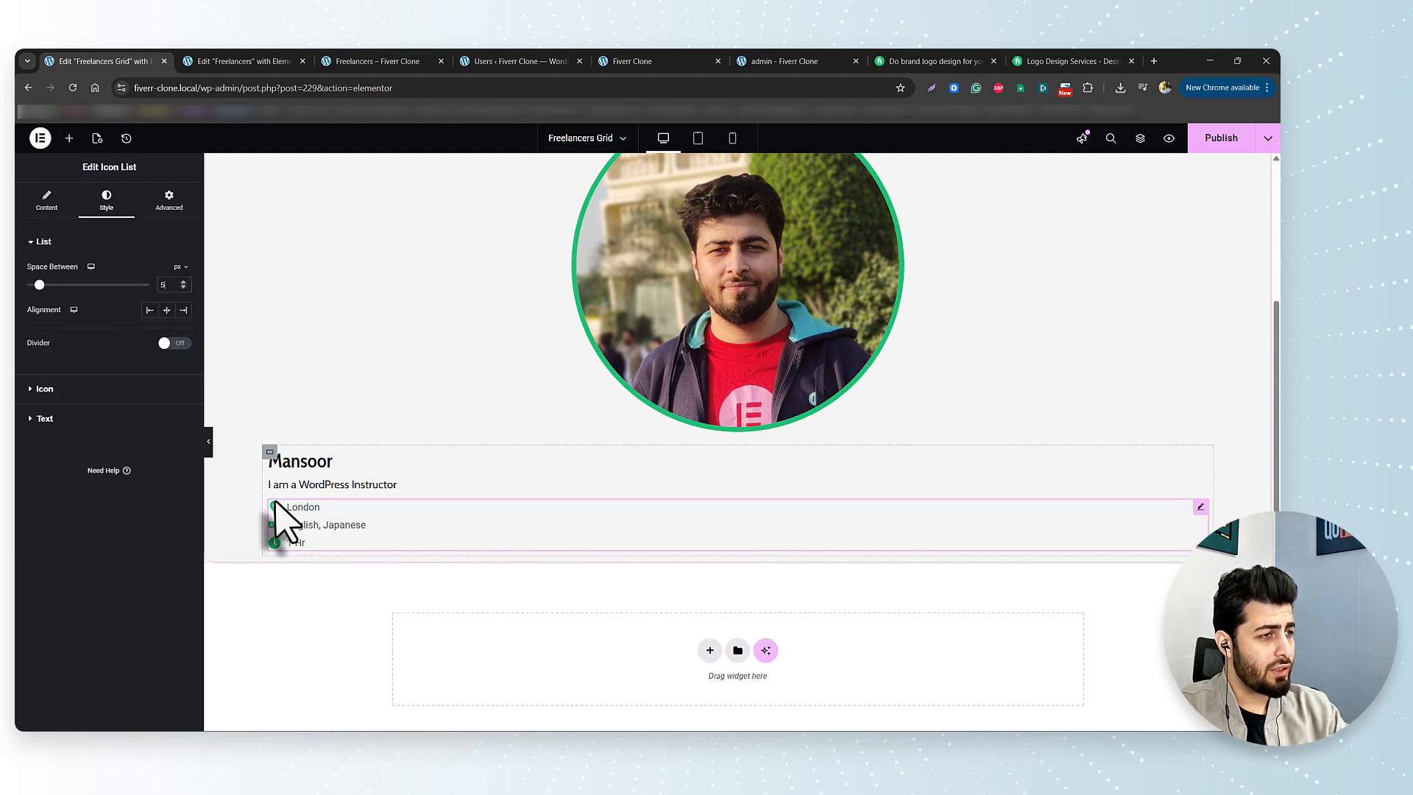
Step: Switch the icon list to the inline layout and widen the space between its items to 20 px
click(48, 200)
click(183, 271)
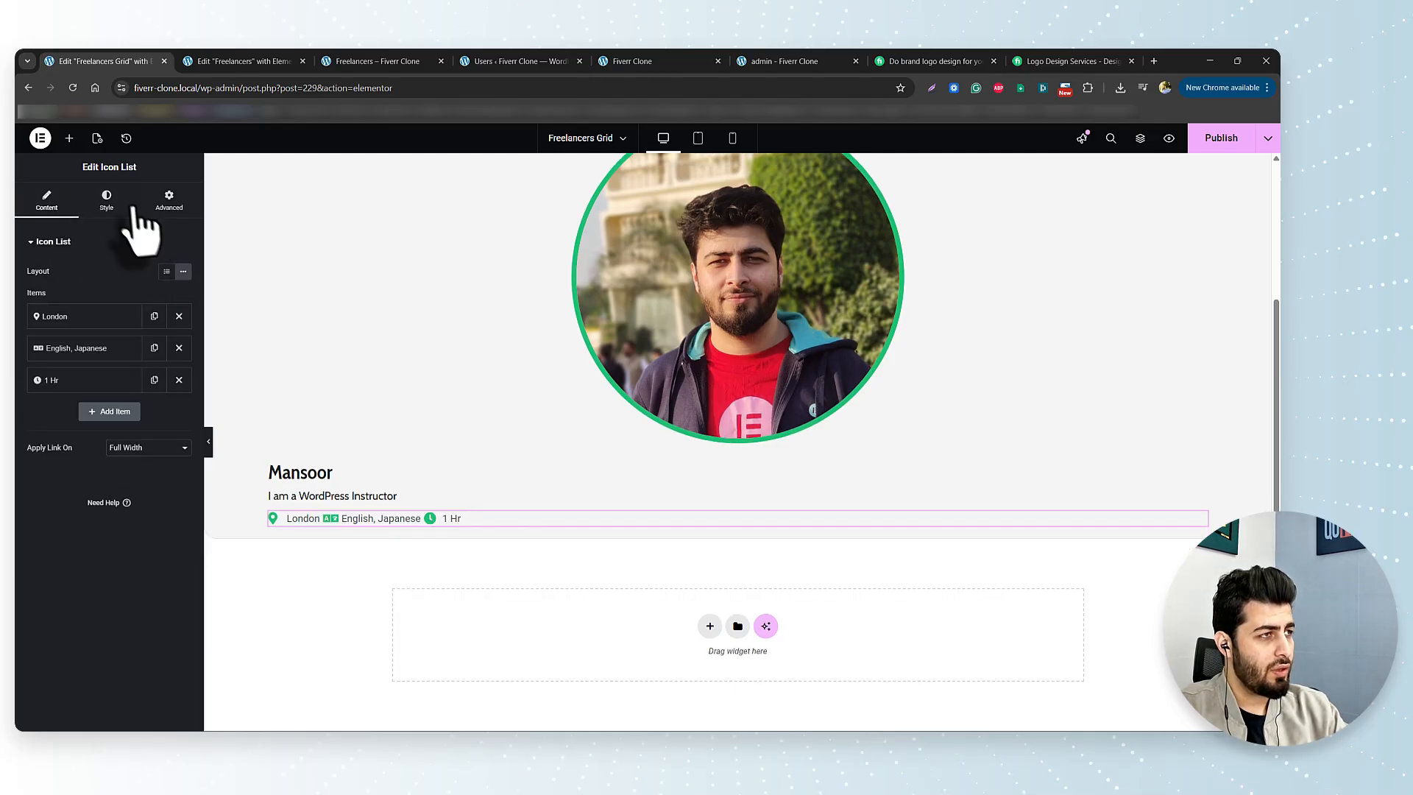
click(106, 199)
drag(42, 285, 81, 286)
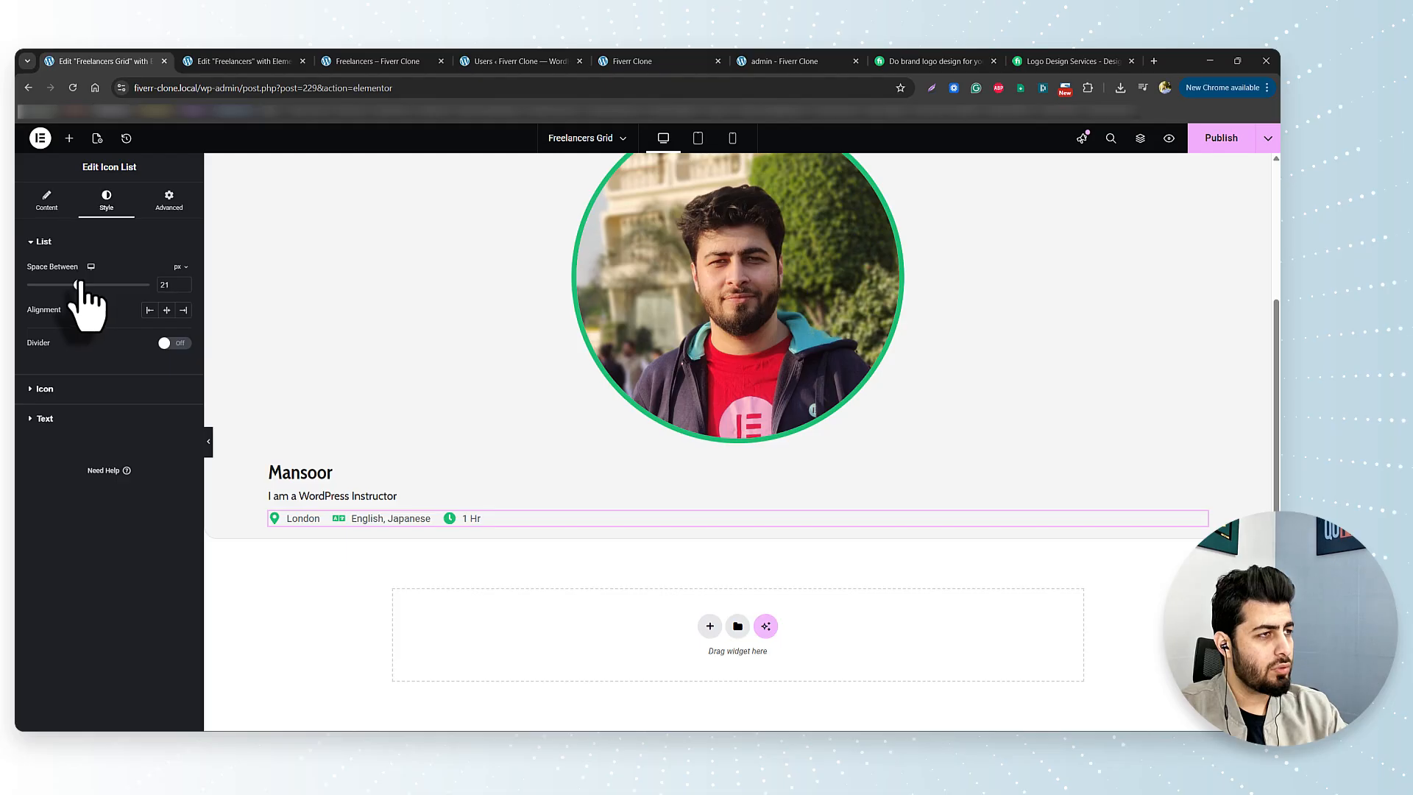
click(82, 389)
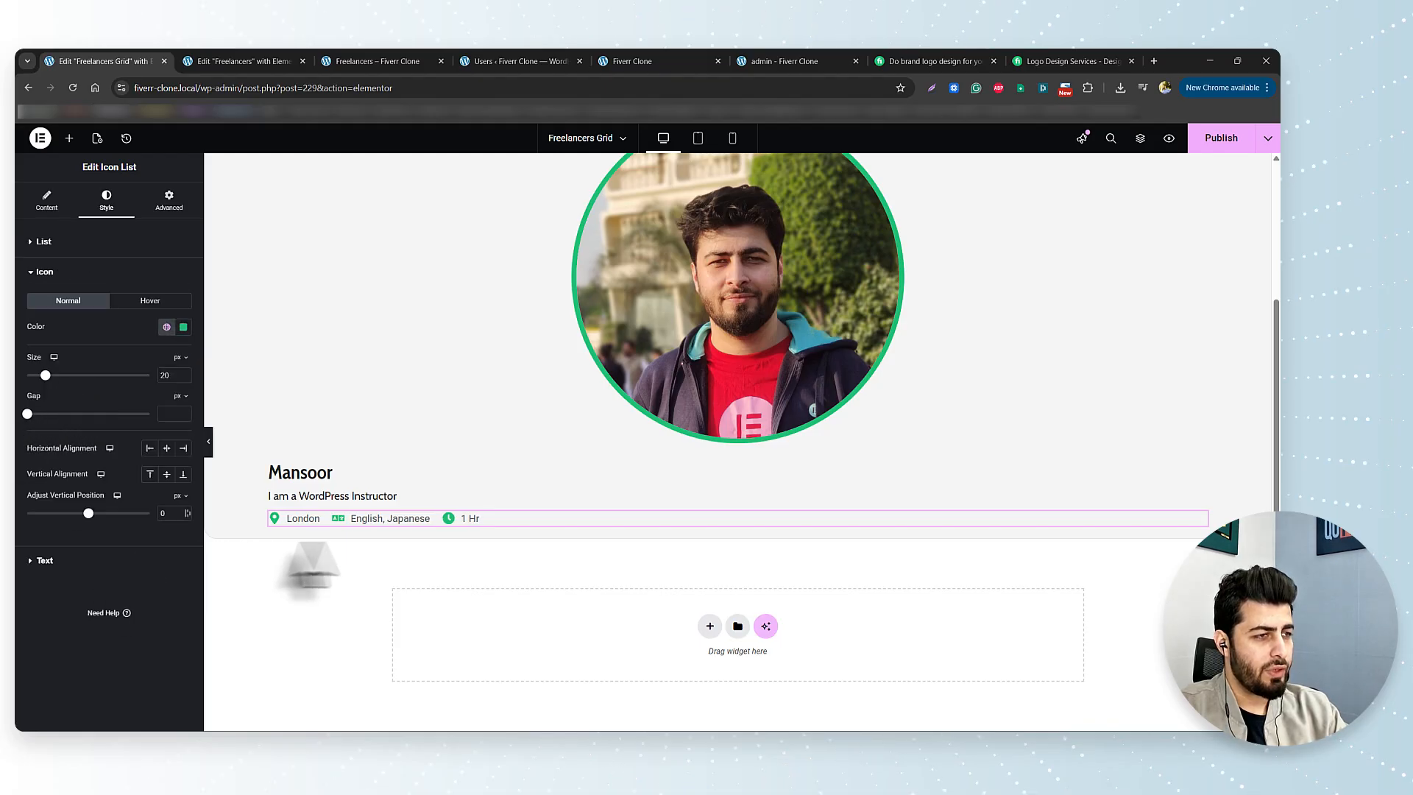
Step: Publish the Freelancers Grid template and check the card on the reloaded Freelancers preview page
click(1218, 138)
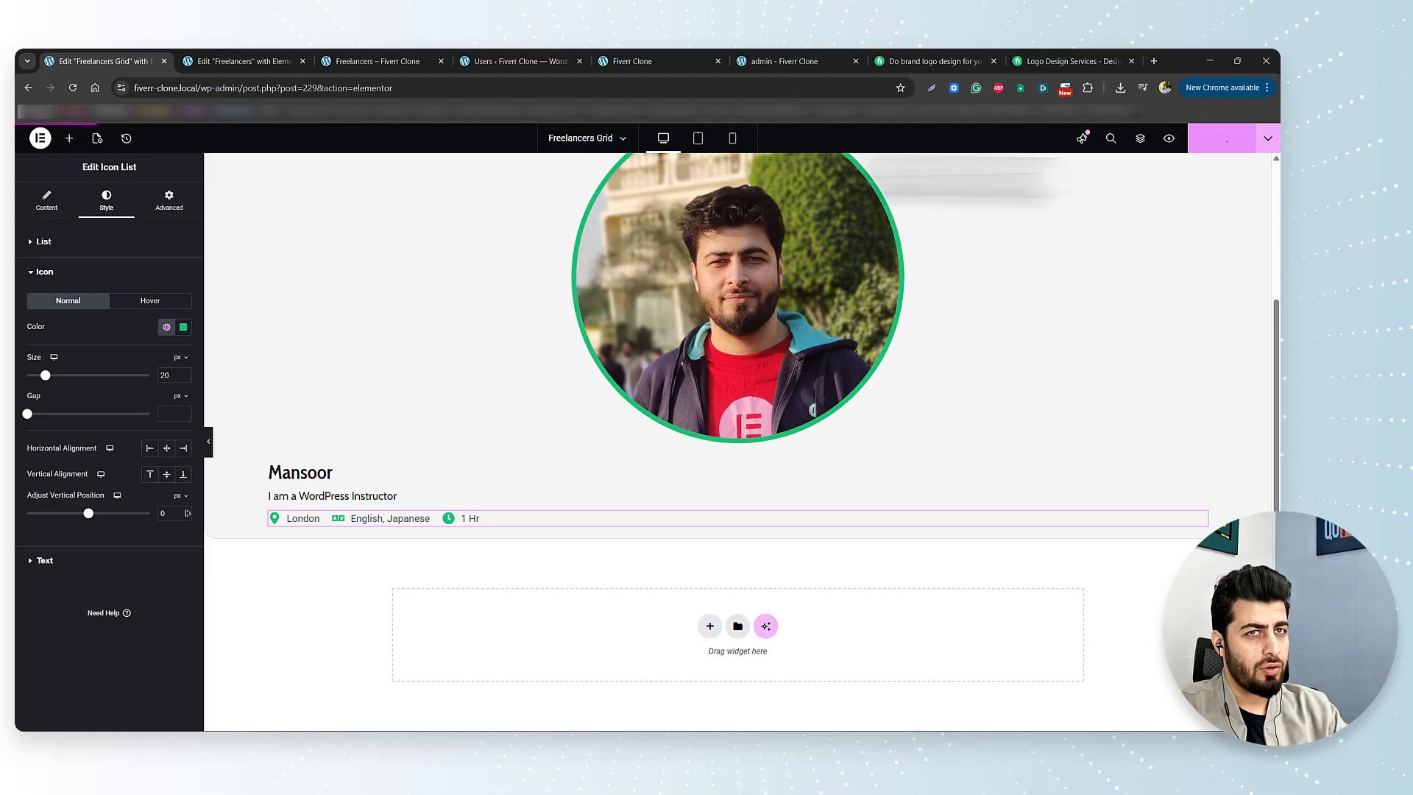
click(247, 65)
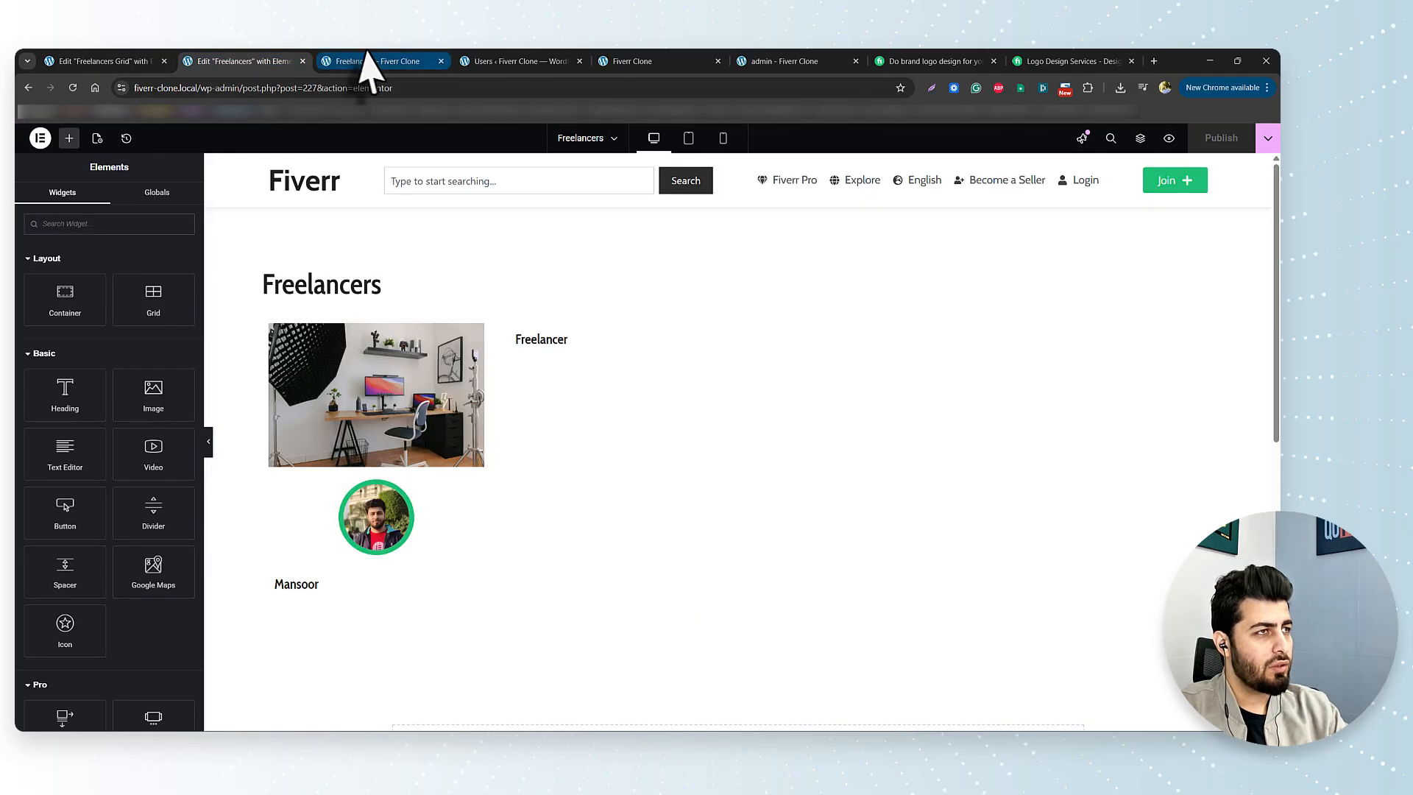
click(372, 61)
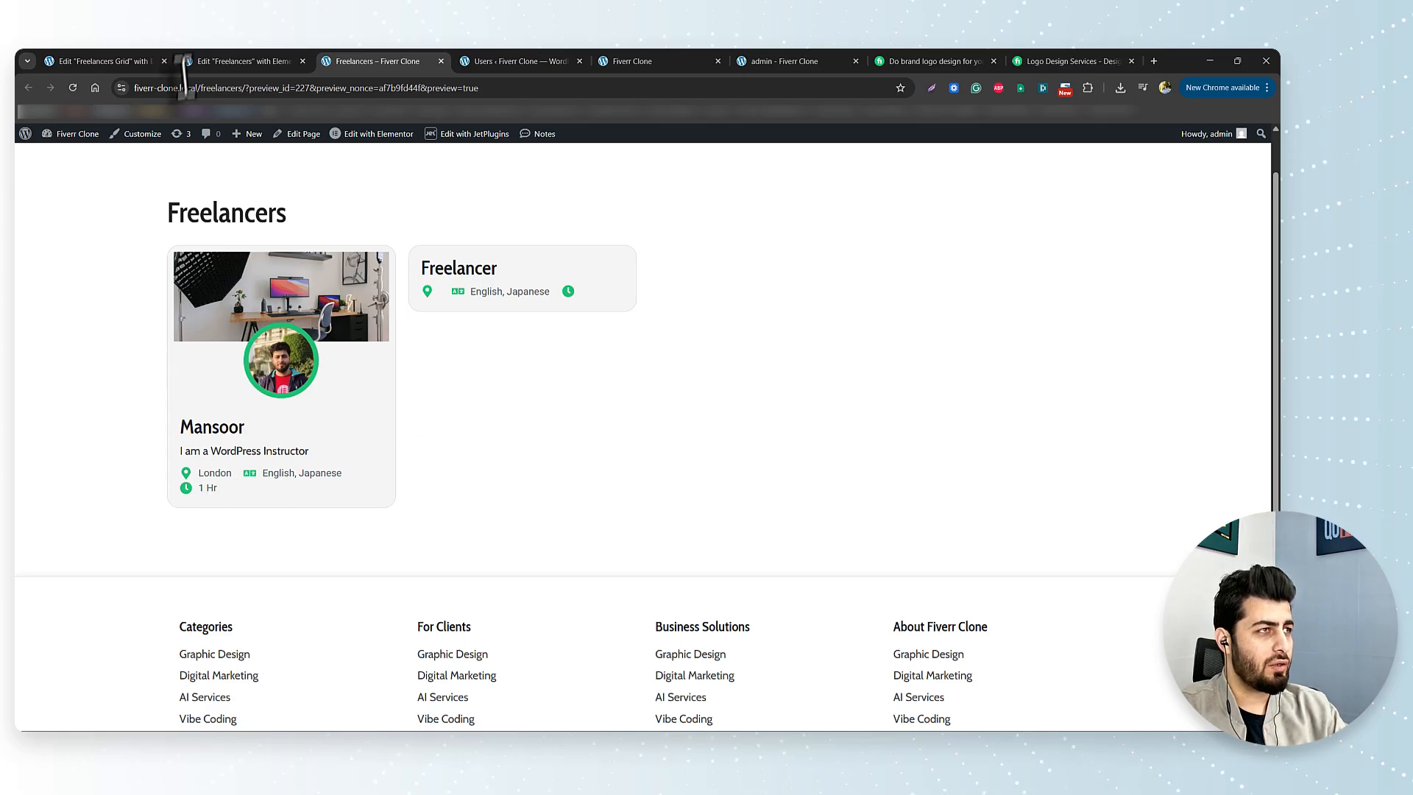
Step: Return the icon list to the stacked vertical layout, publish the template and reload the Freelancers preview page
click(108, 61)
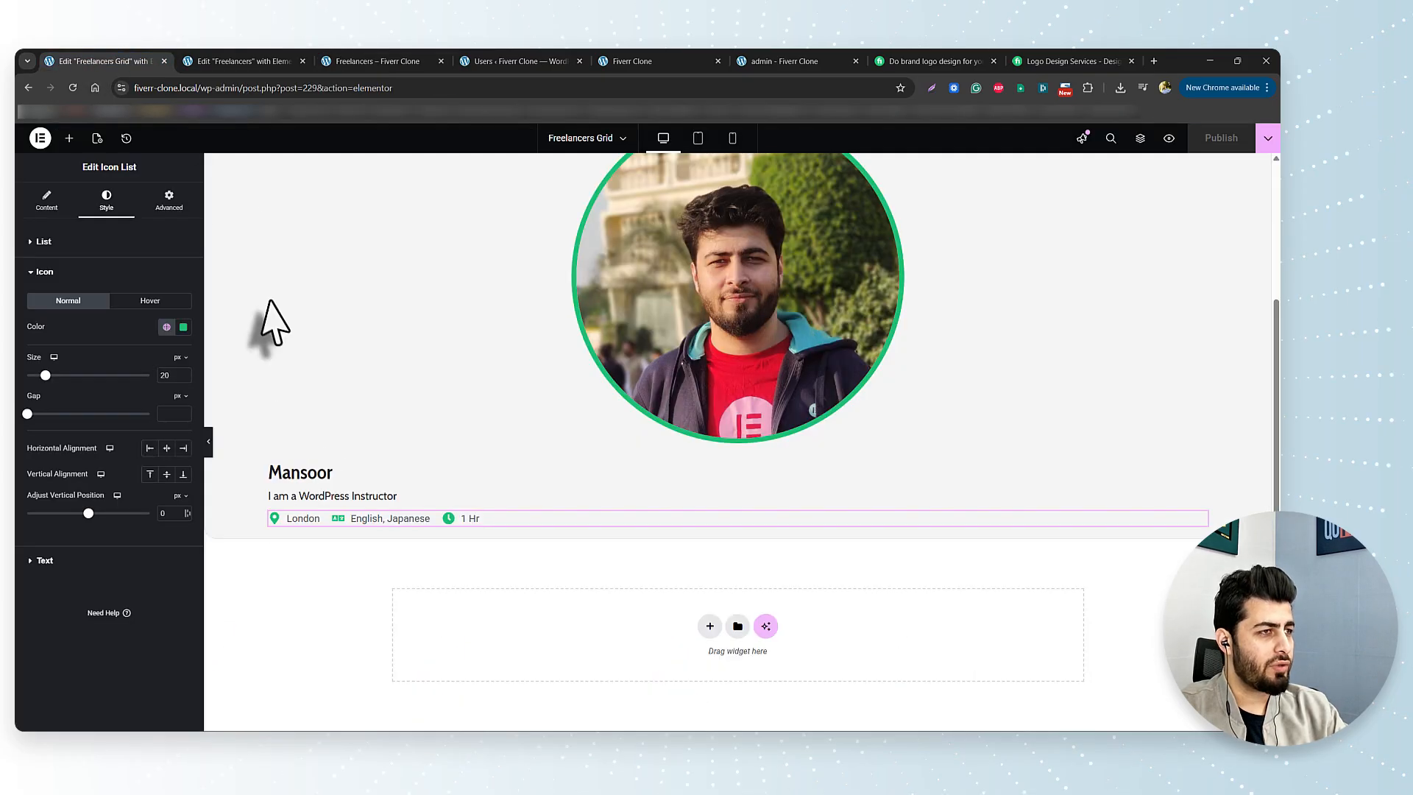
click(45, 202)
click(166, 271)
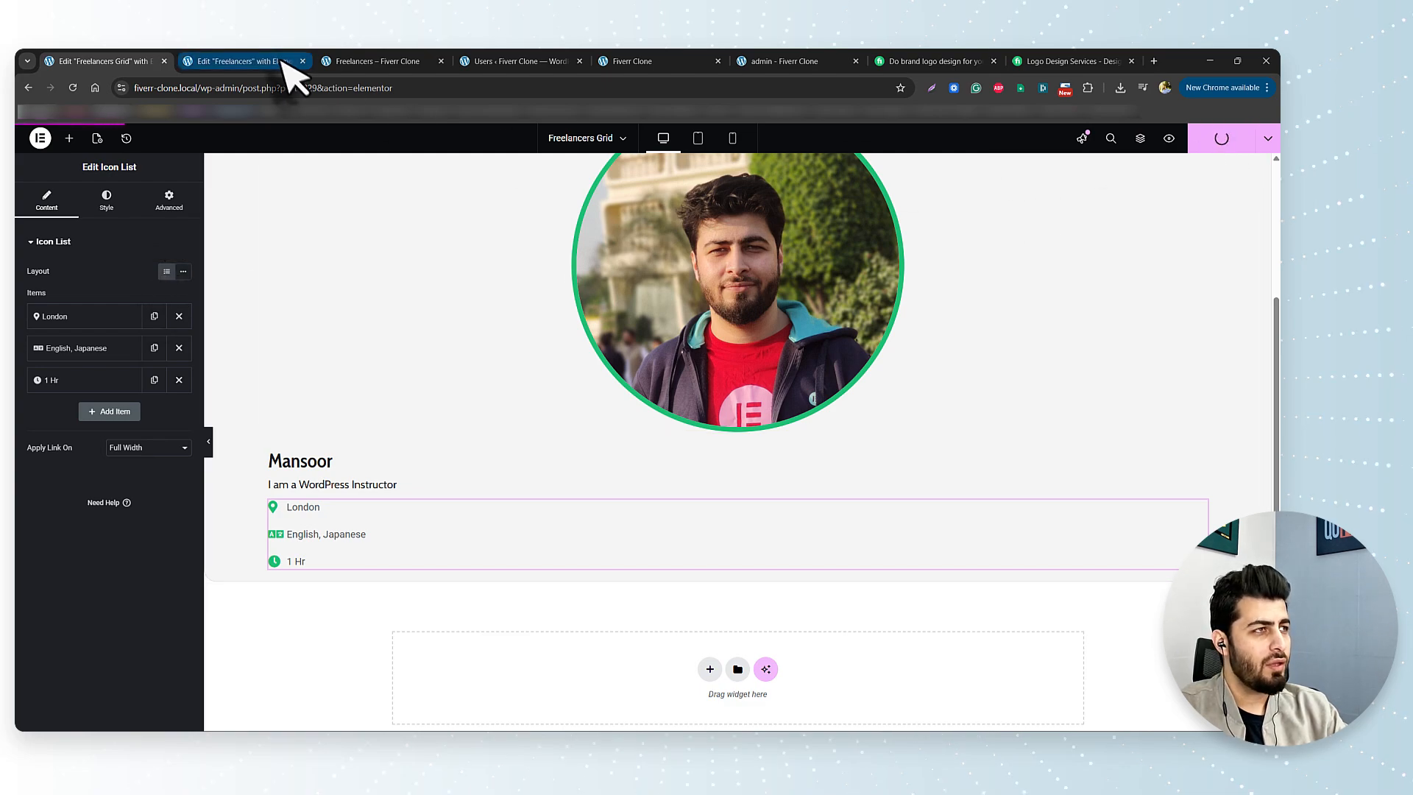
click(257, 61)
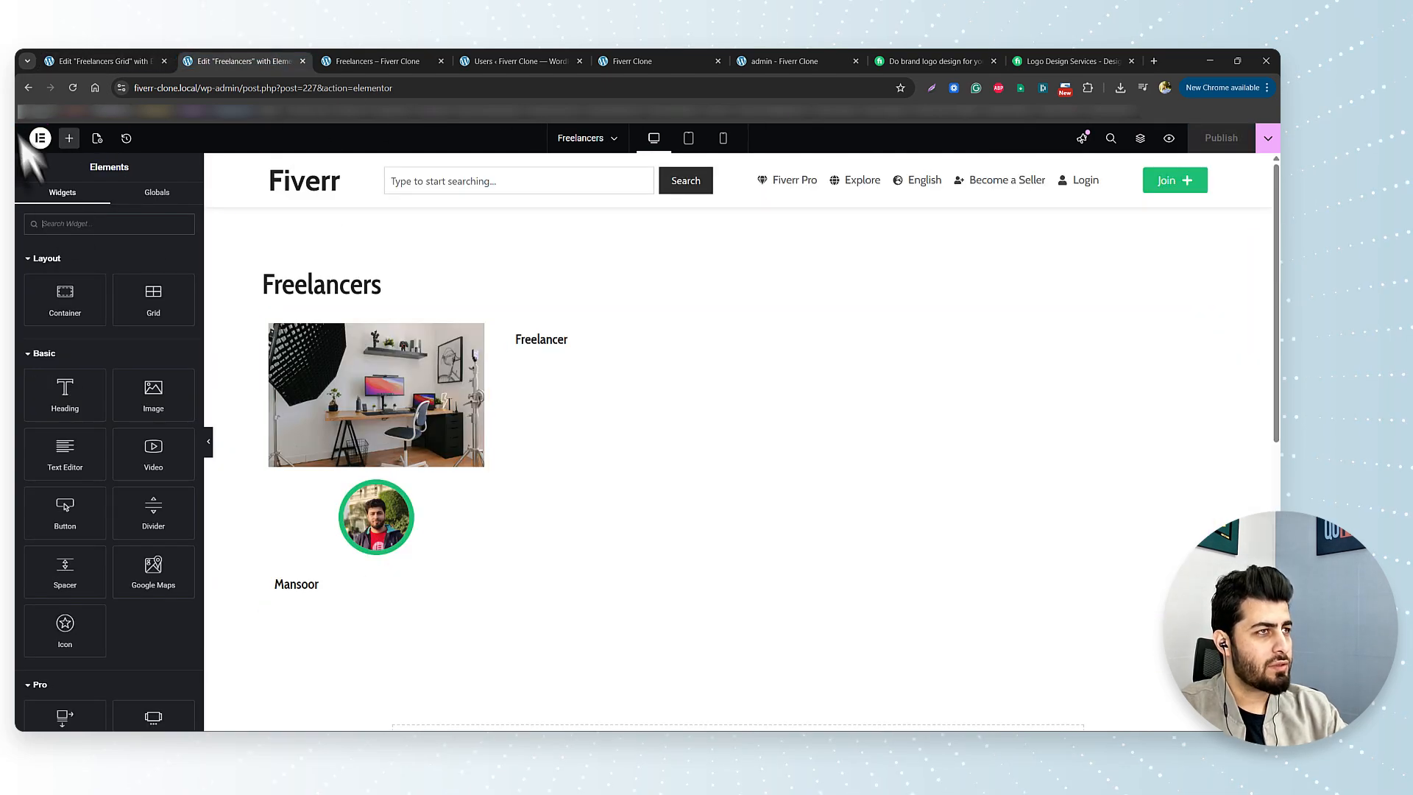
click(377, 61)
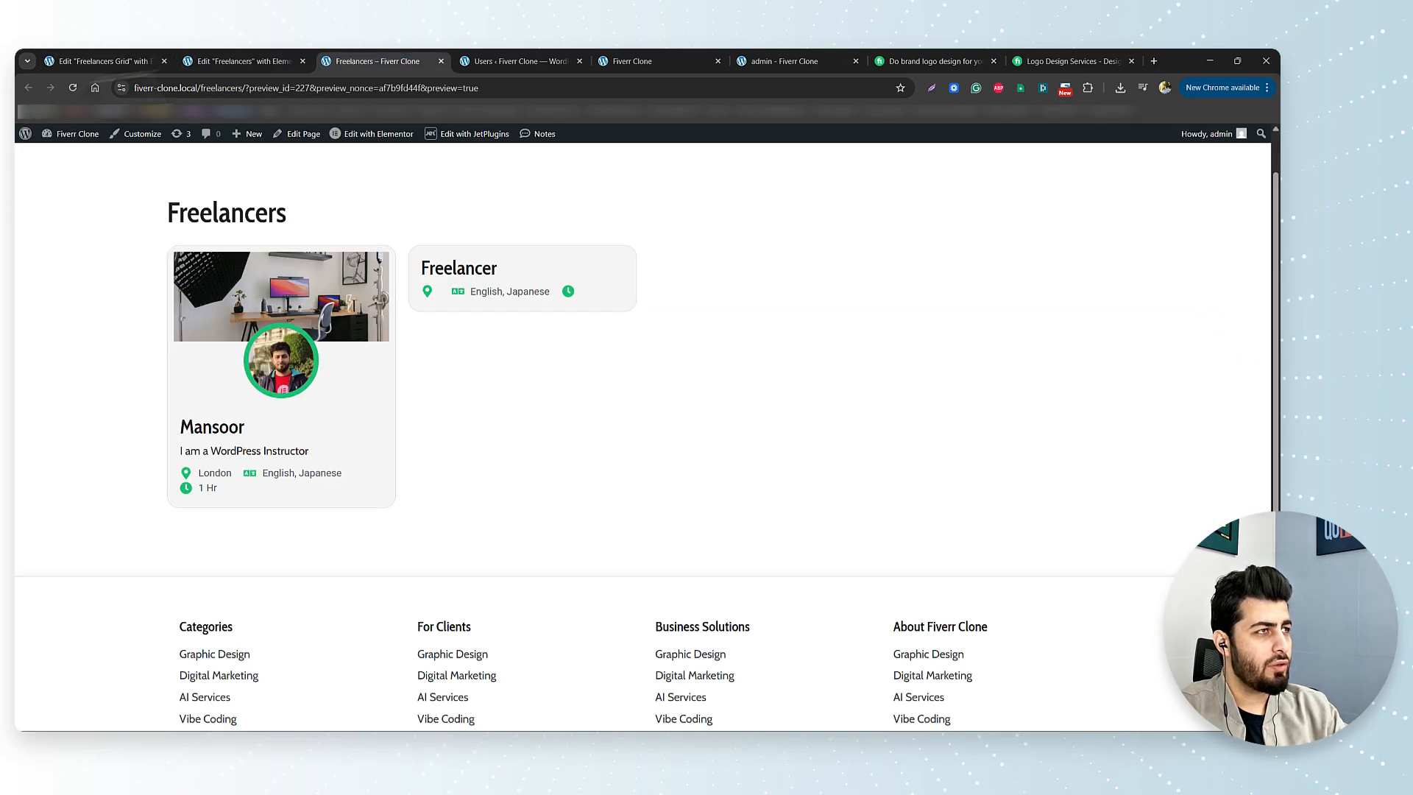
click(73, 88)
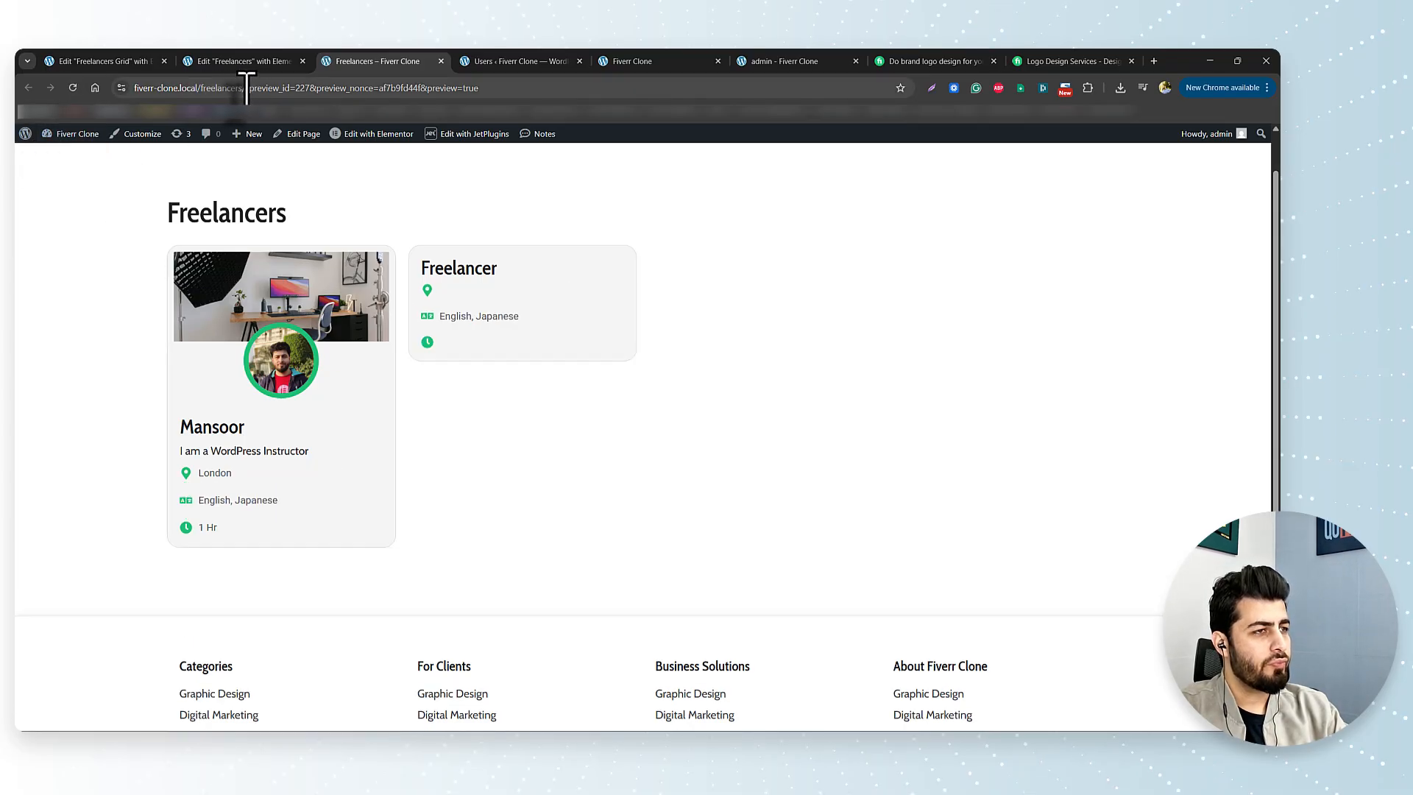
Step: Remove the preview parameters from the page address and load the public fiverr-clone.local/freelancers/ page
mouse_move(247, 88)
mouse_down()
mouse_move(500, 90)
mouse_move(609, 132)
mouse_up()
key(BackSpace)
key(Return)
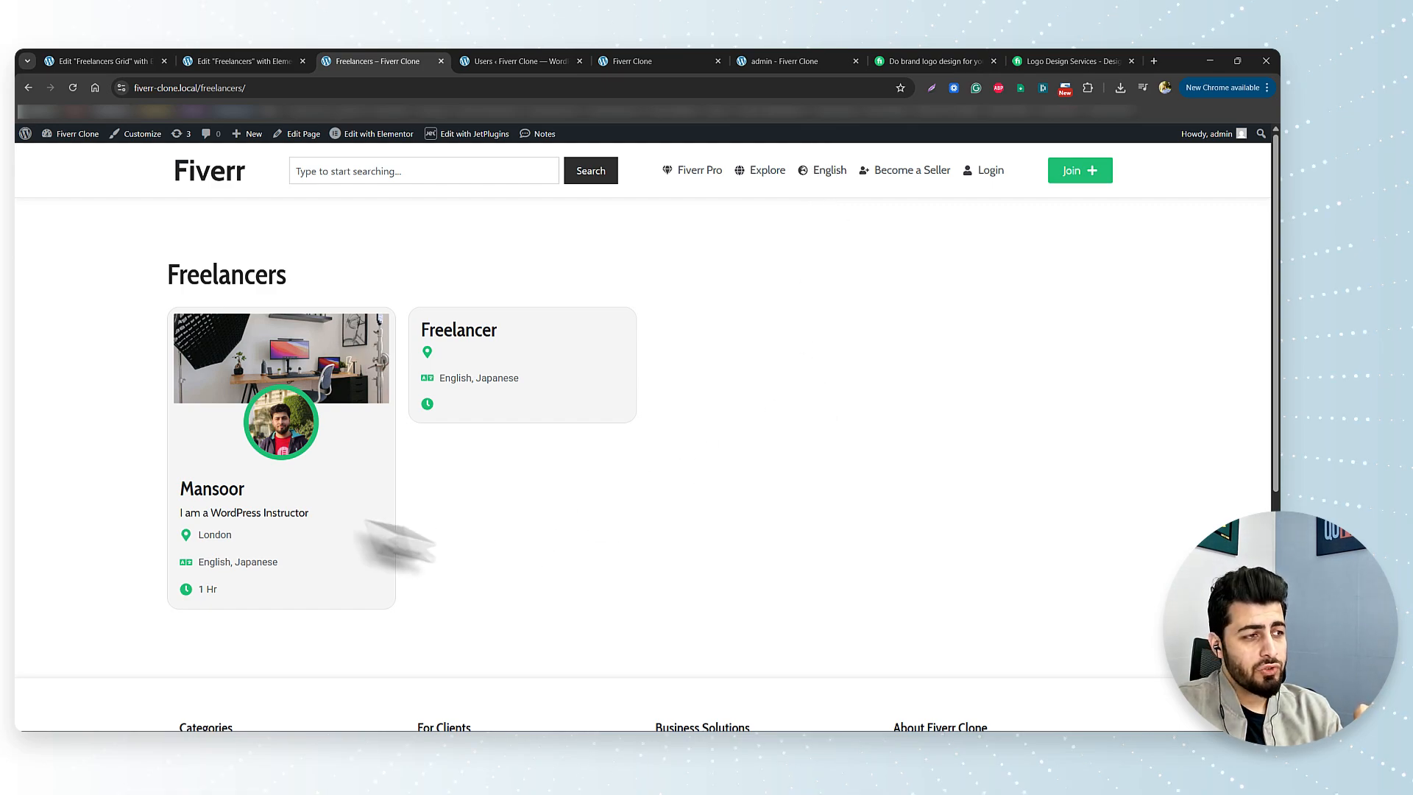
Step: In the Freelancers Grid template, reduce the icon list's space between items to about 7 px, publish and reload the Freelancers page
click(243, 61)
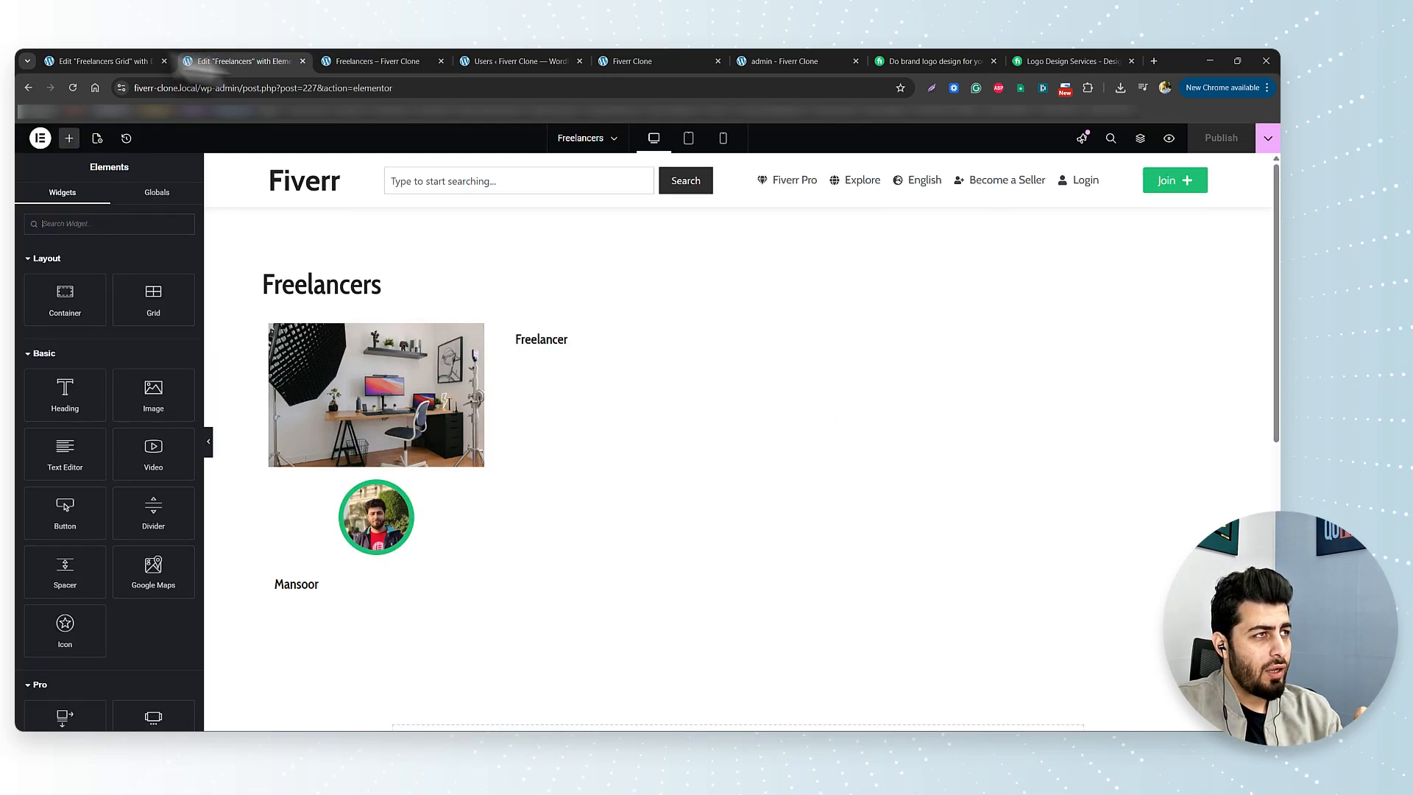
click(140, 59)
click(106, 199)
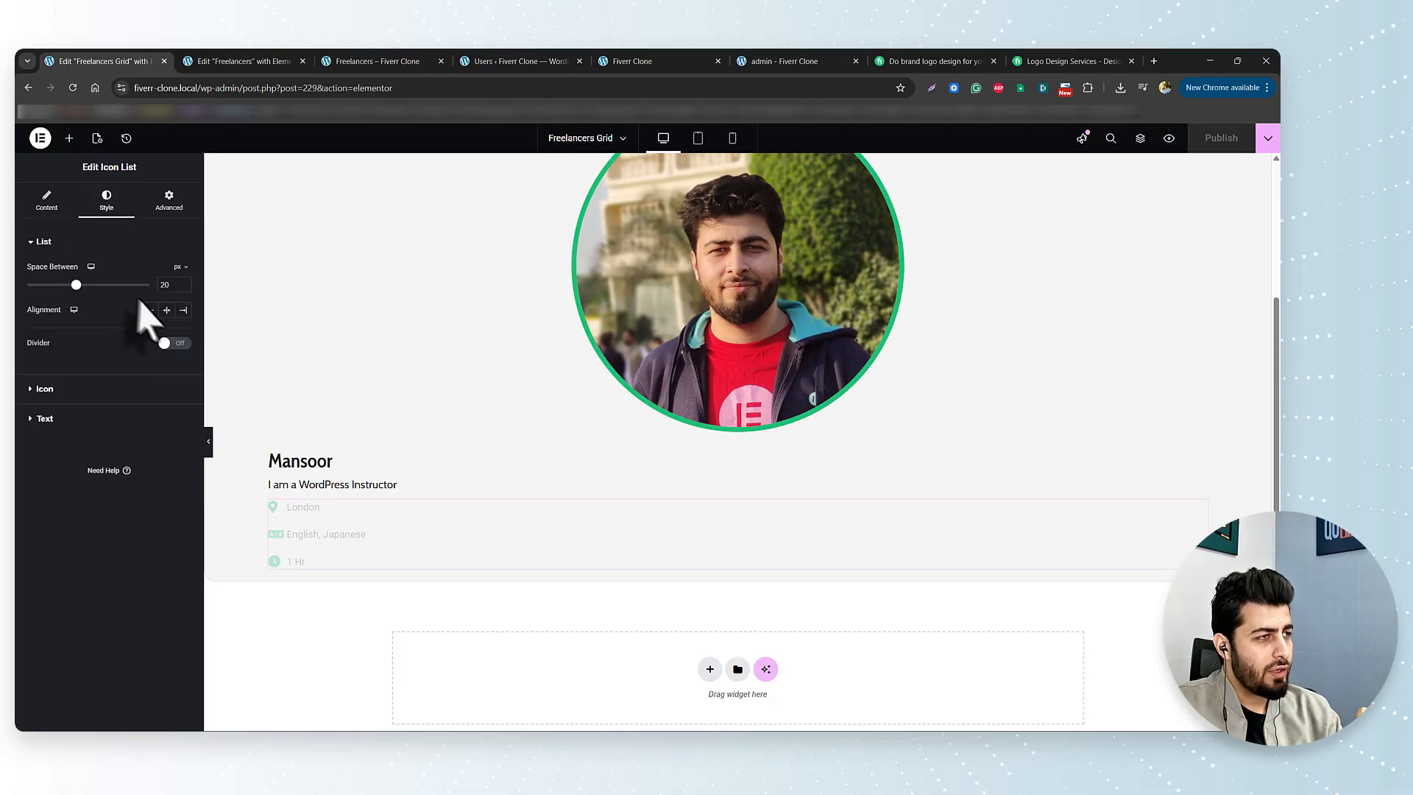
drag(74, 285, 43, 285)
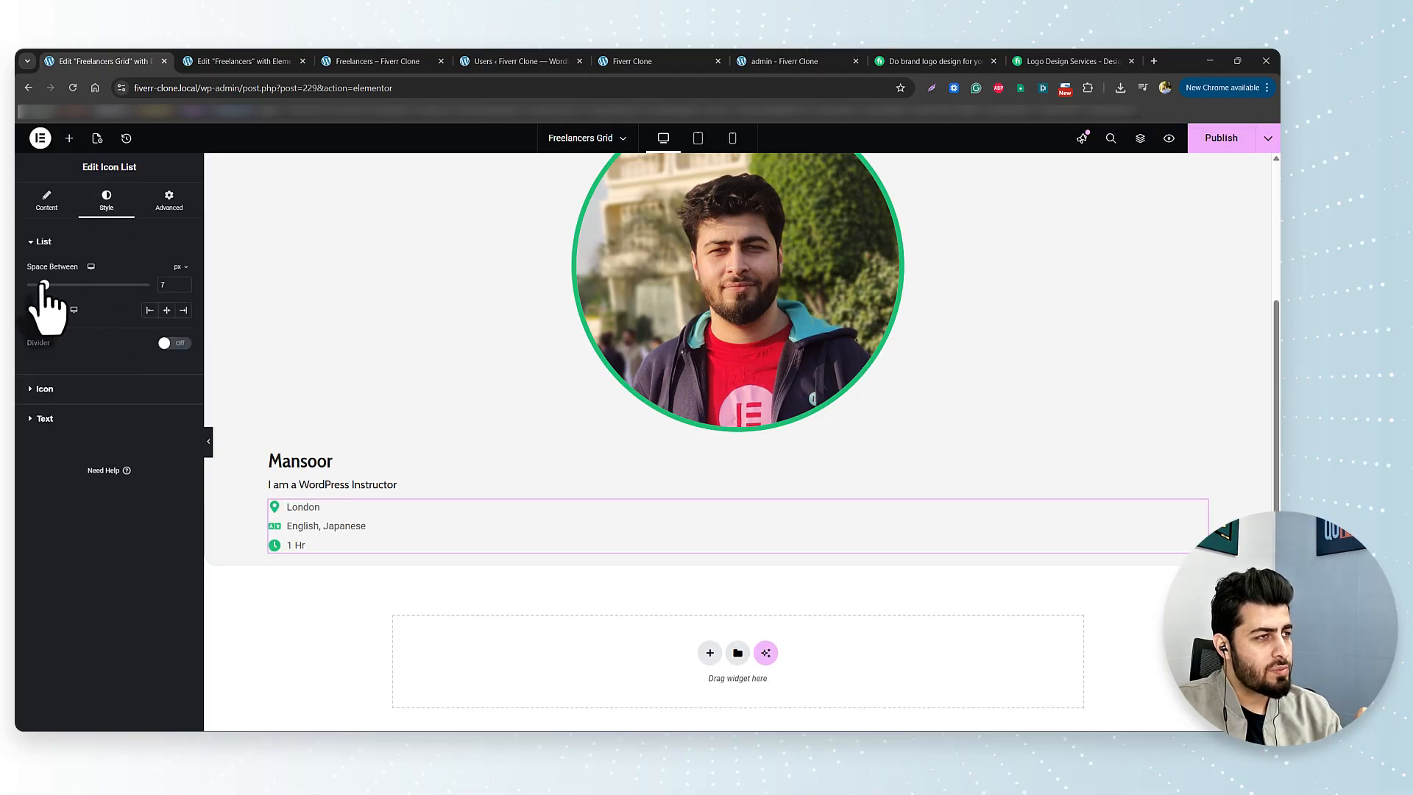
click(72, 88)
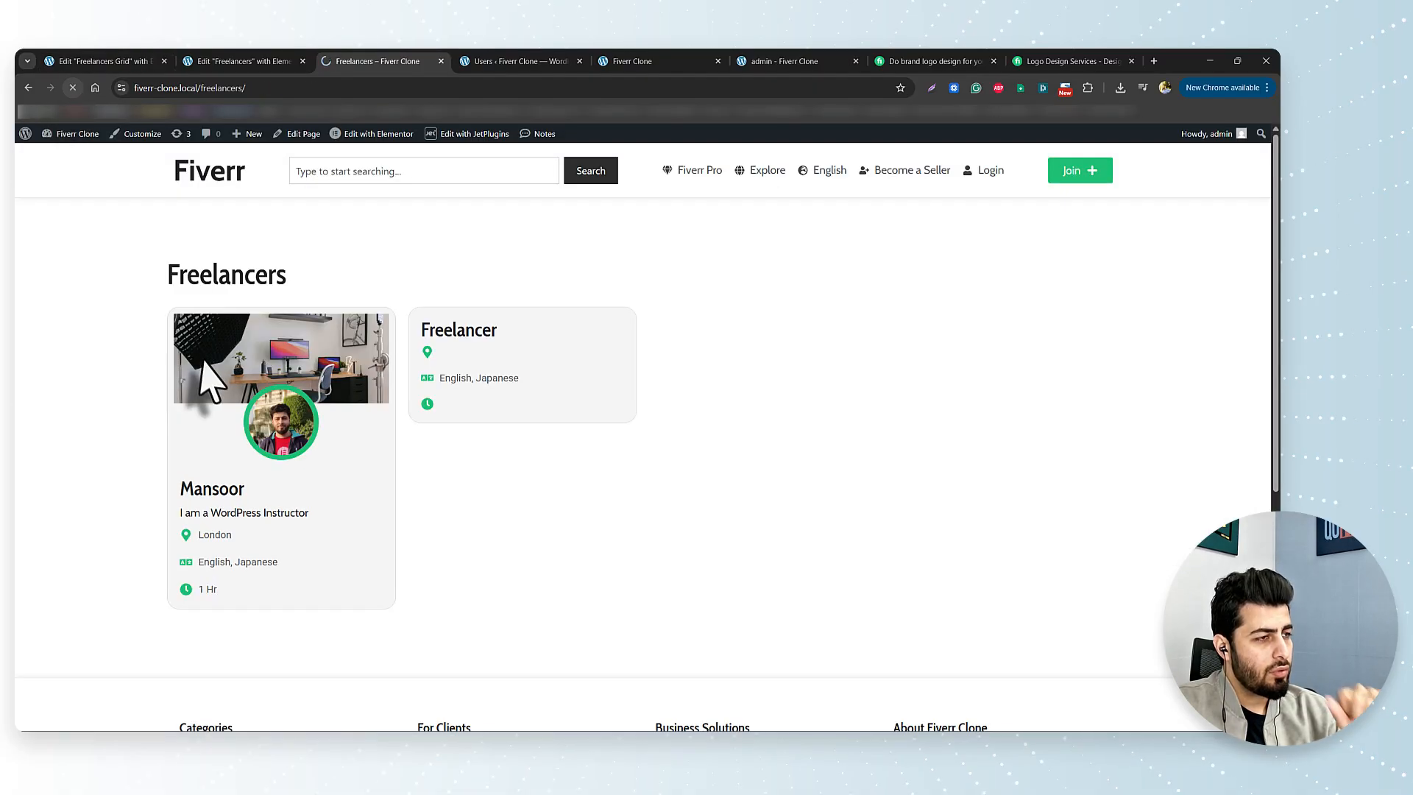